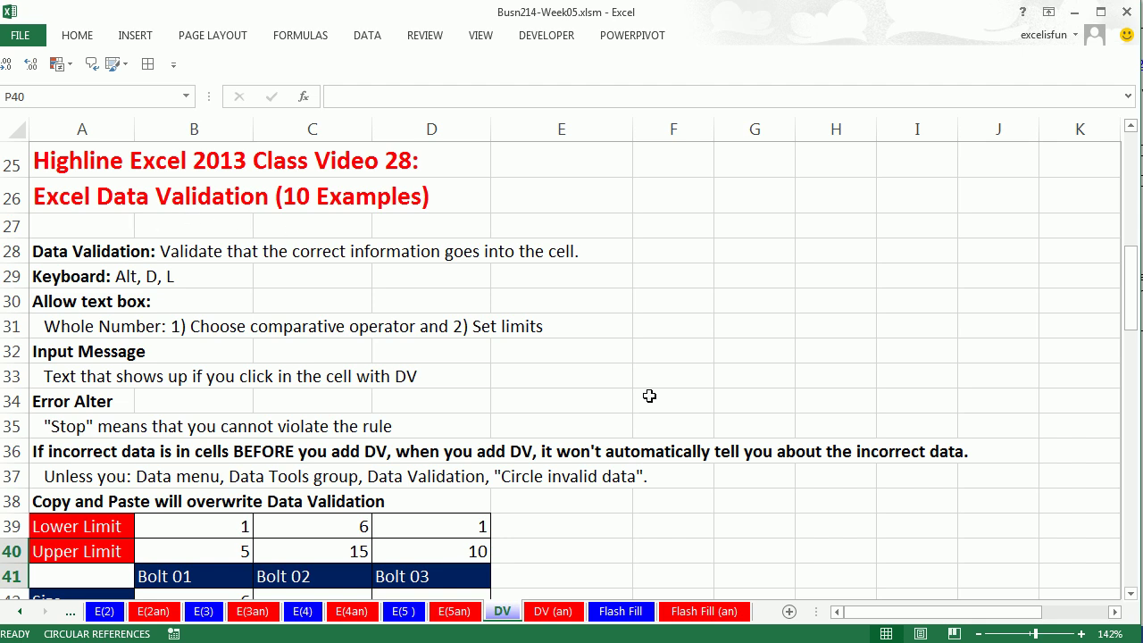
# - Examine the bolt table's lower and upper limits in rows 39–40 and the Size cells B42:D42
pyautogui.click(1129, 595)
pyautogui.click(1129, 595)
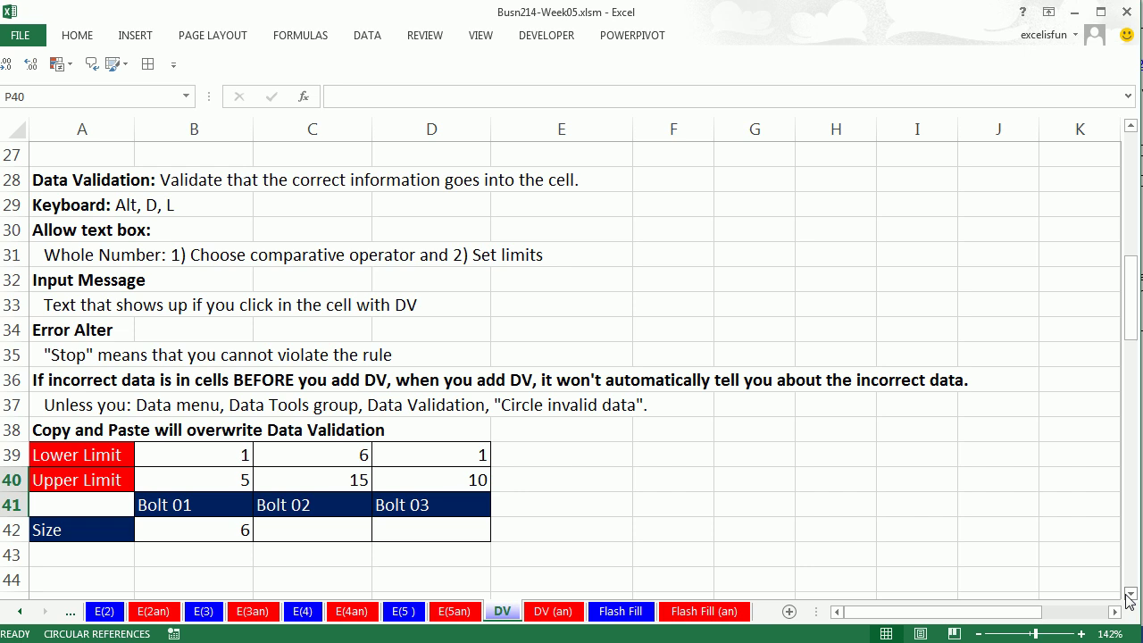
pyautogui.click(1130, 594)
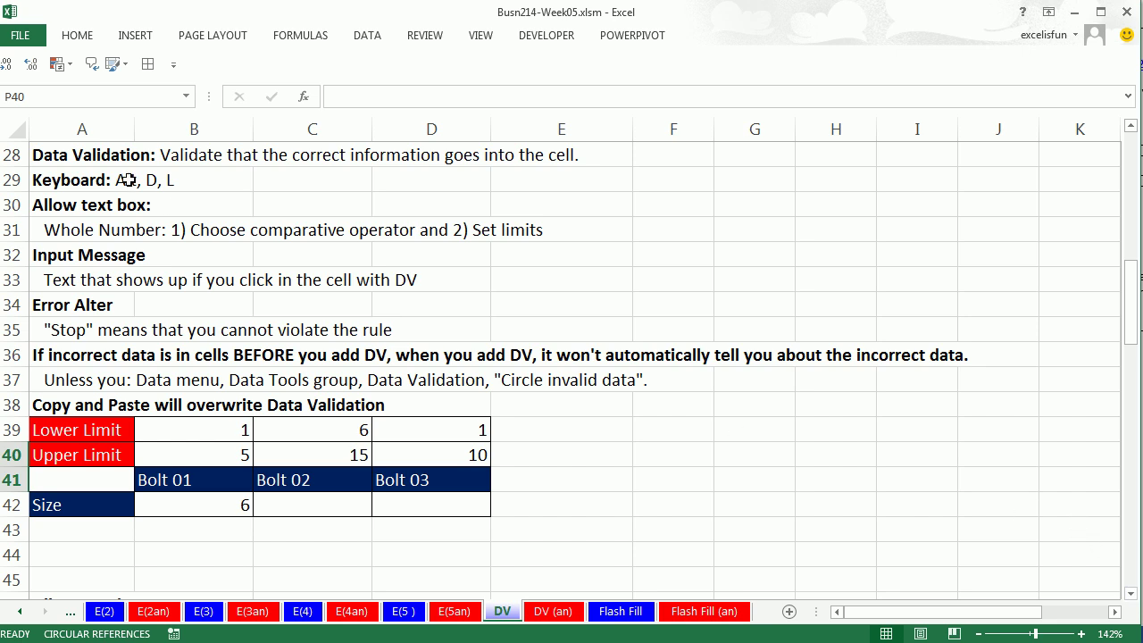
pyautogui.click(218, 503)
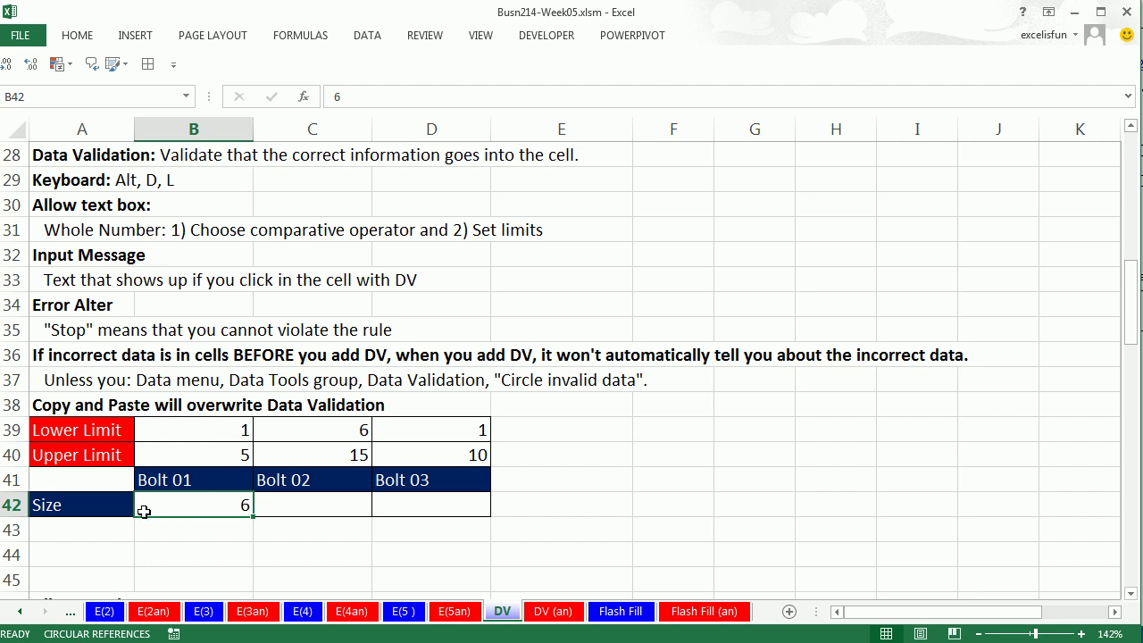
pyautogui.click(282, 504)
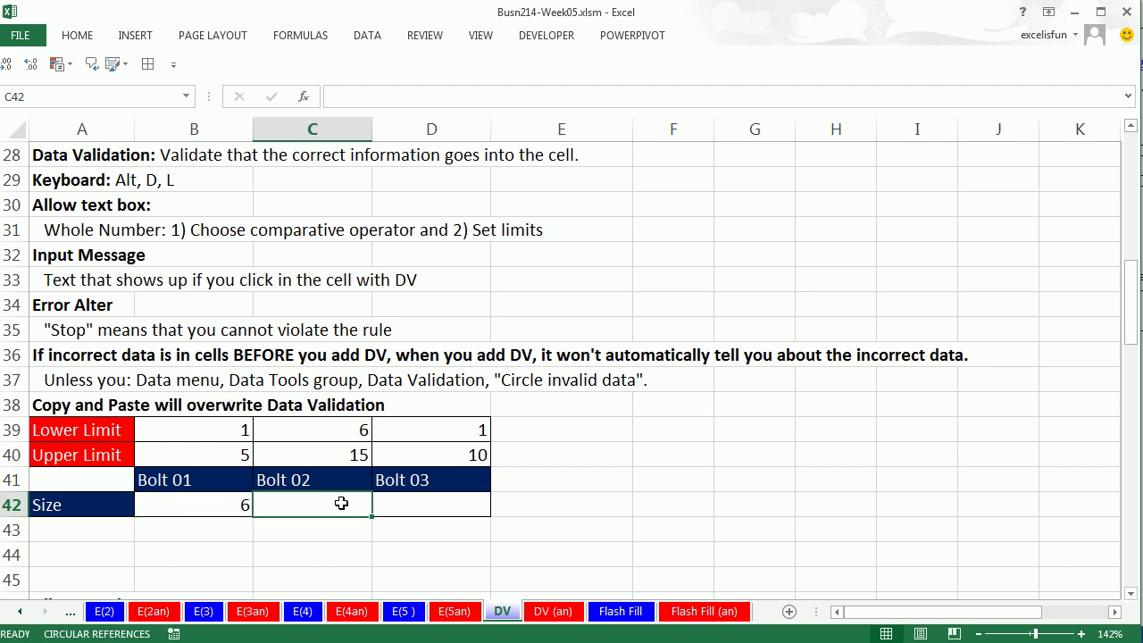
pyautogui.click(433, 504)
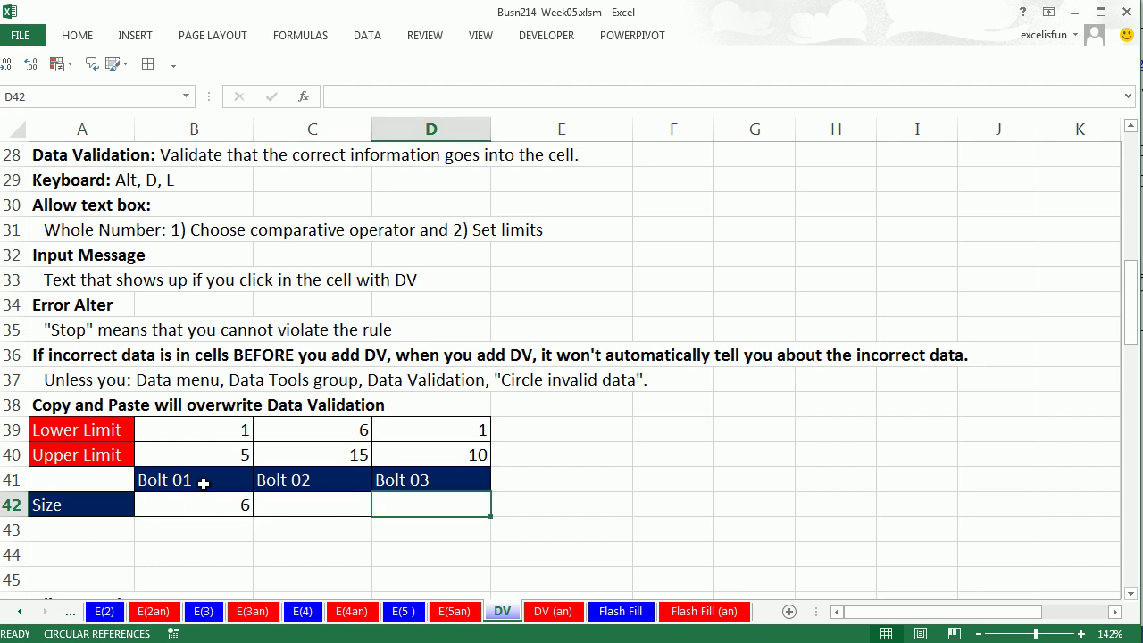
pyautogui.click(213, 430)
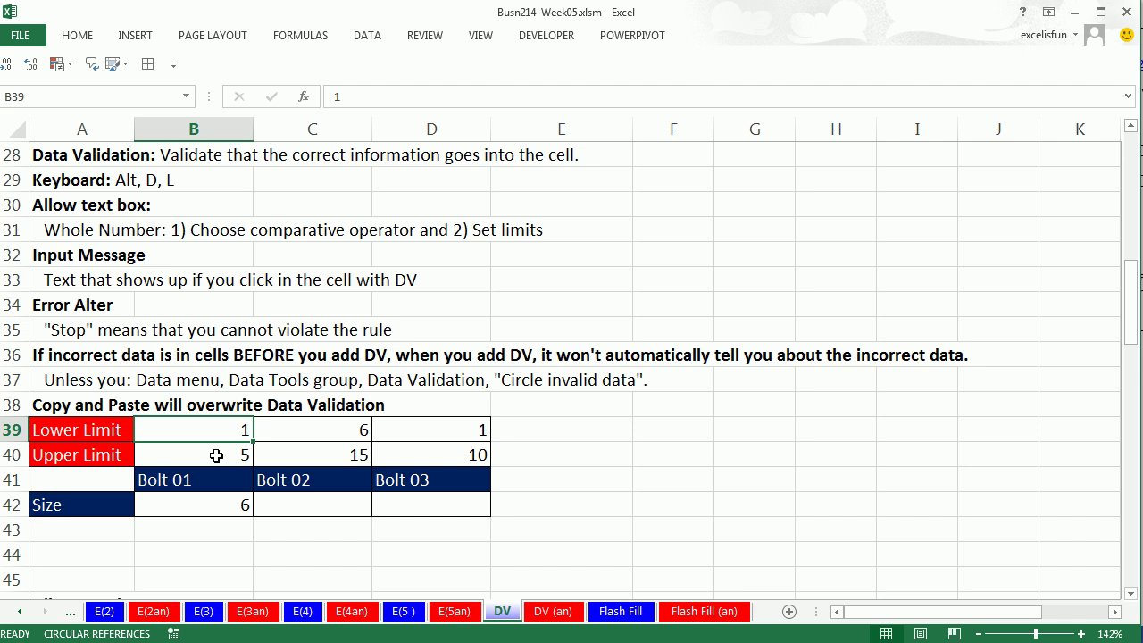
pyautogui.click(216, 455)
pyautogui.click(343, 435)
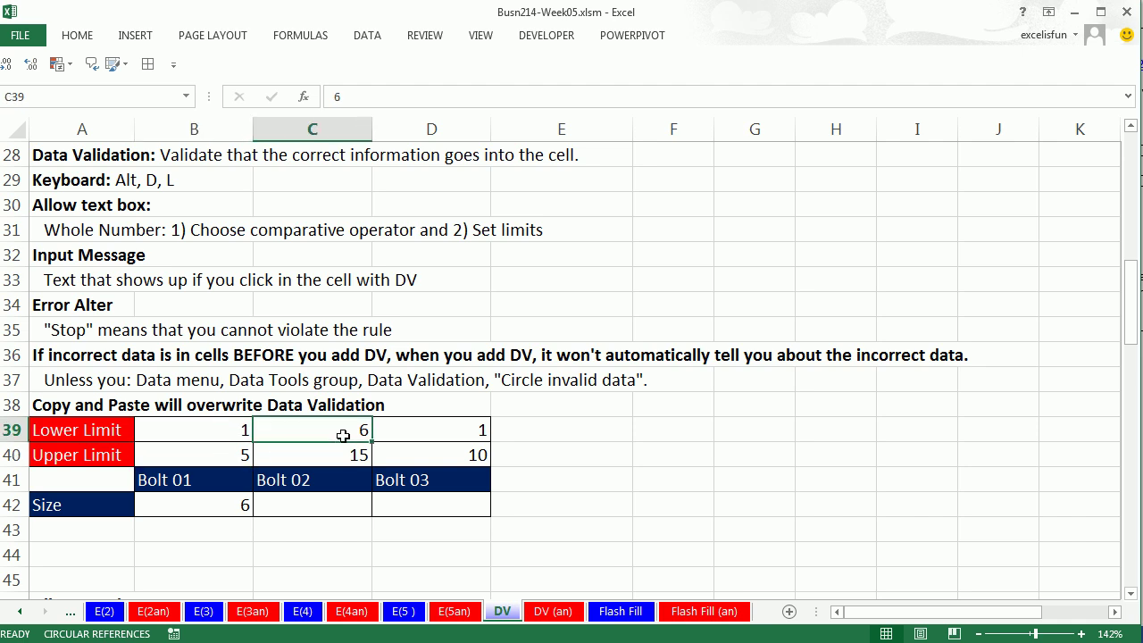
pyautogui.click(340, 457)
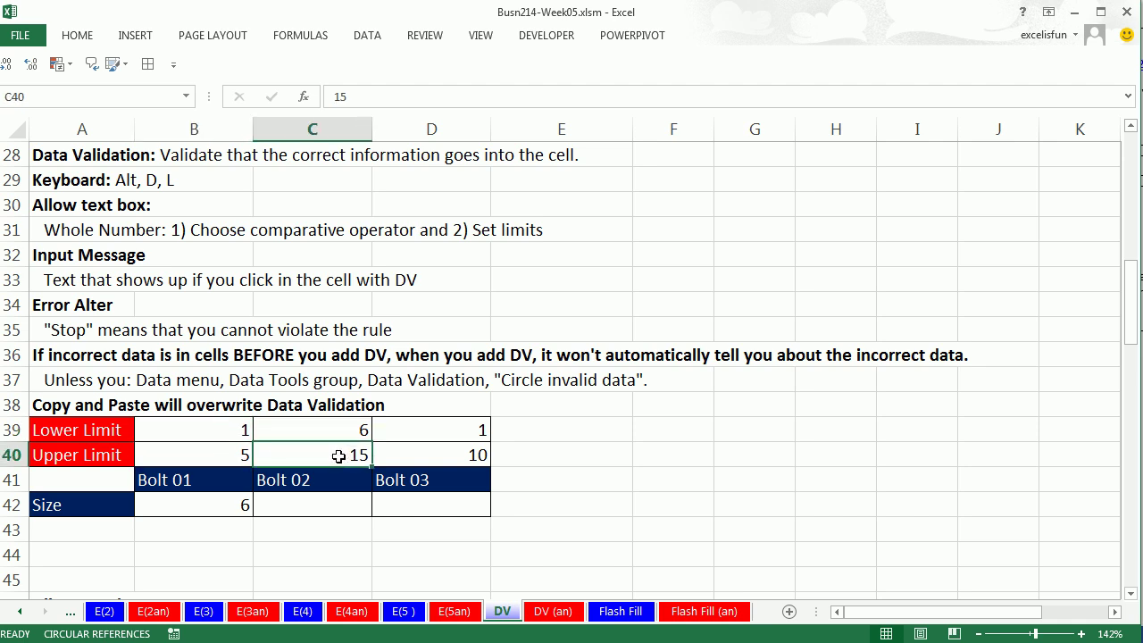
pyautogui.click(186, 508)
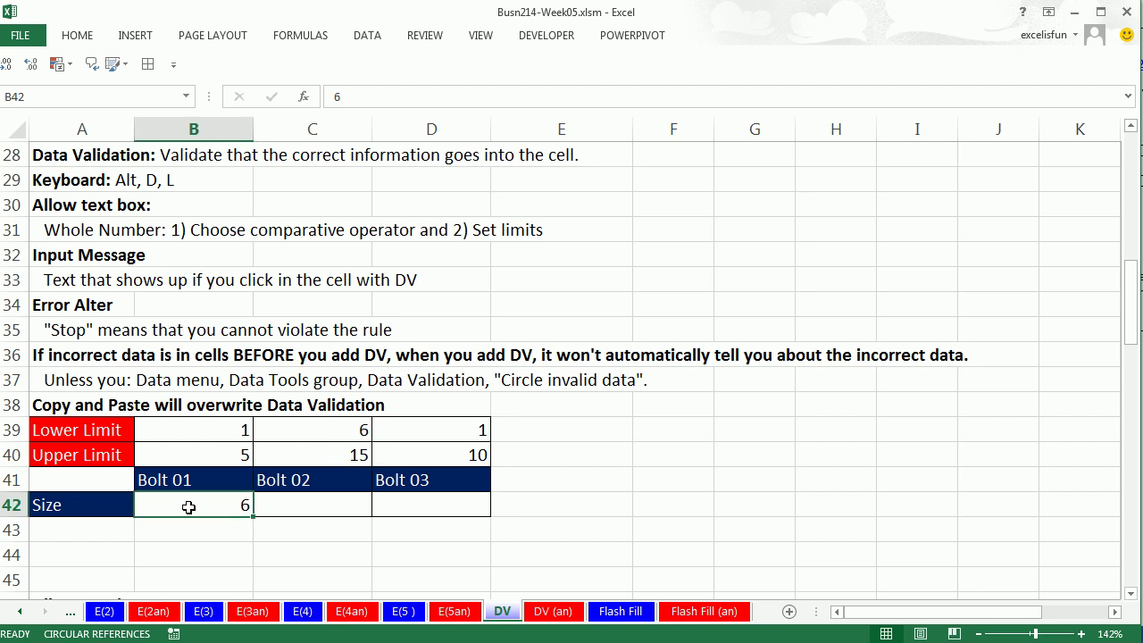
# - Start a data validation rule for the Size cells B42:D42 that allows whole numbers between two limits
pyautogui.moveTo(244, 505); pyautogui.dragTo(400, 510)
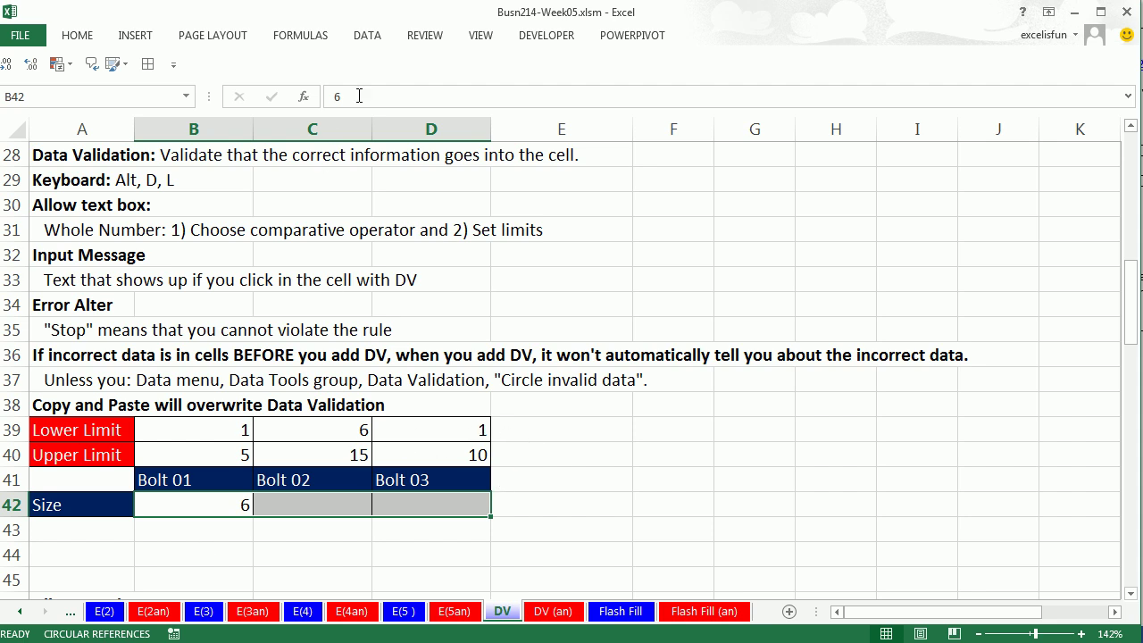
pyautogui.click(369, 40)
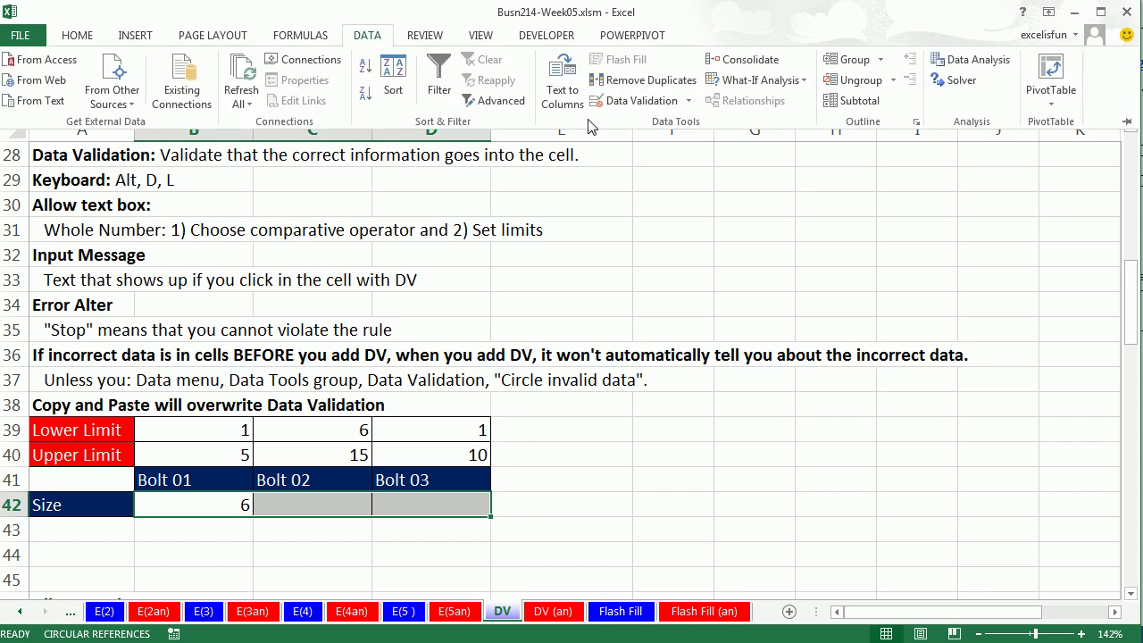
pyautogui.click(639, 104)
pyautogui.press('Escape')
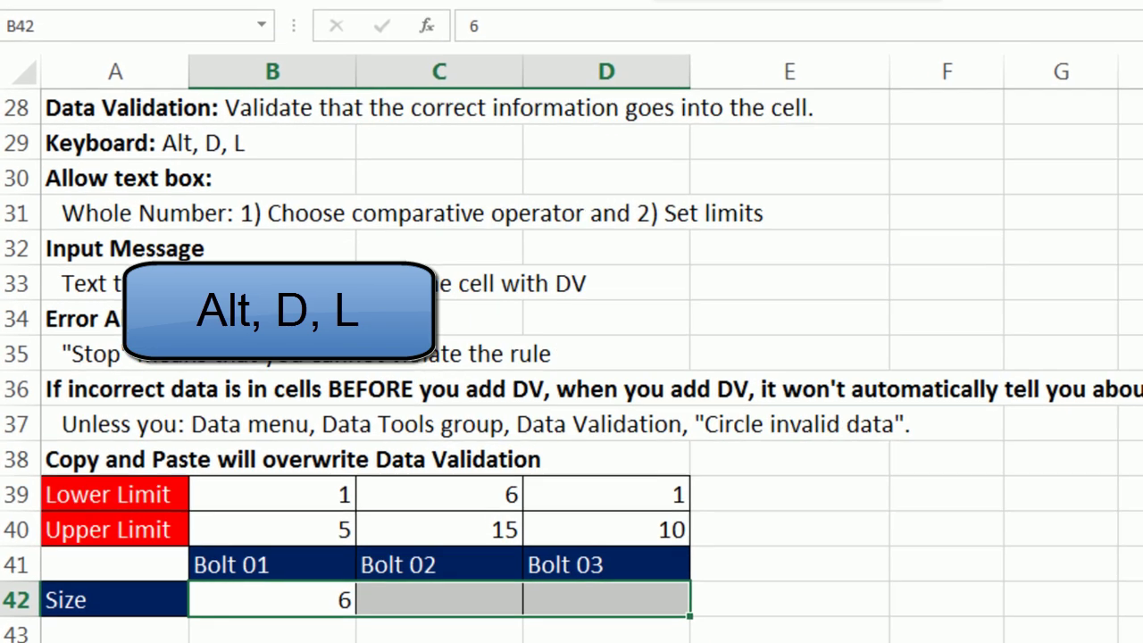
pyautogui.hotkey('alt', 'd')
pyautogui.press('l')
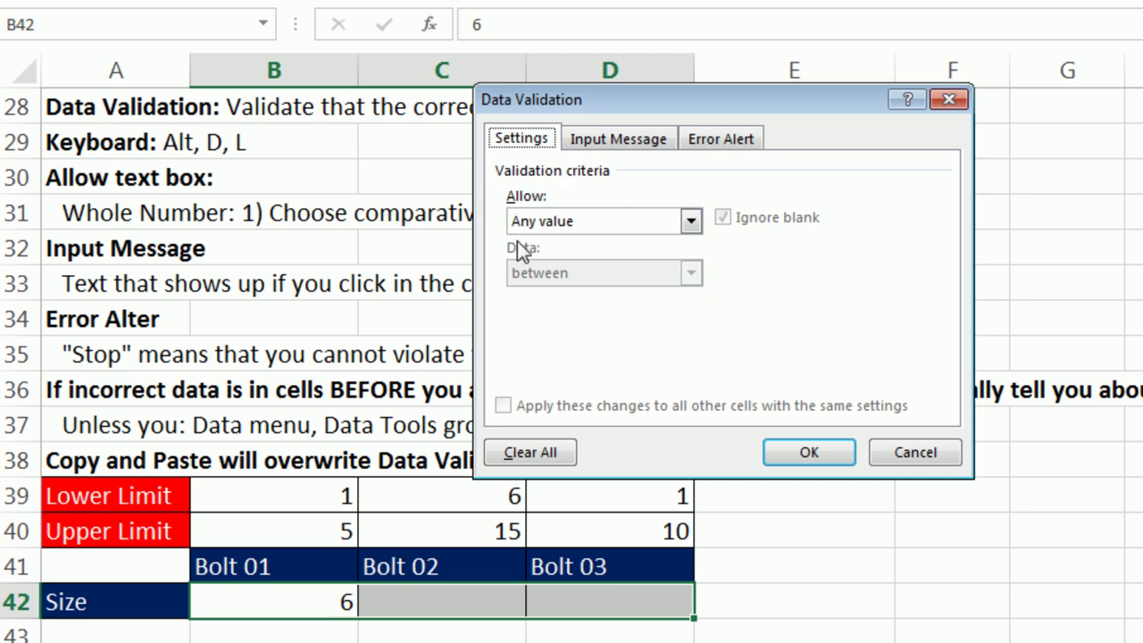
pyautogui.click(691, 223)
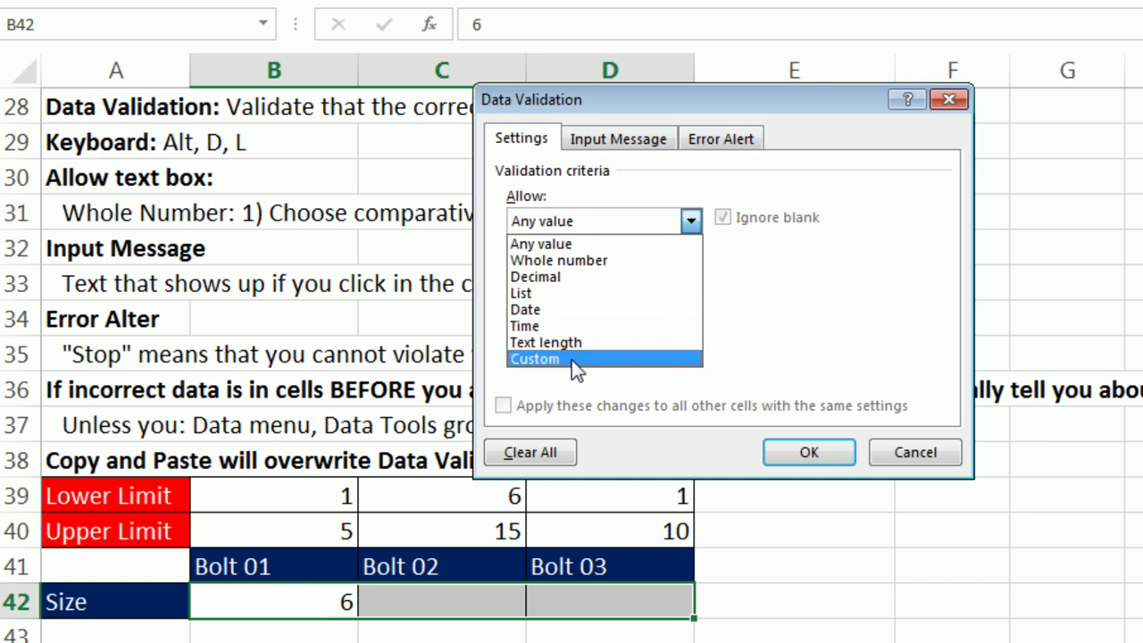
pyautogui.click(590, 262)
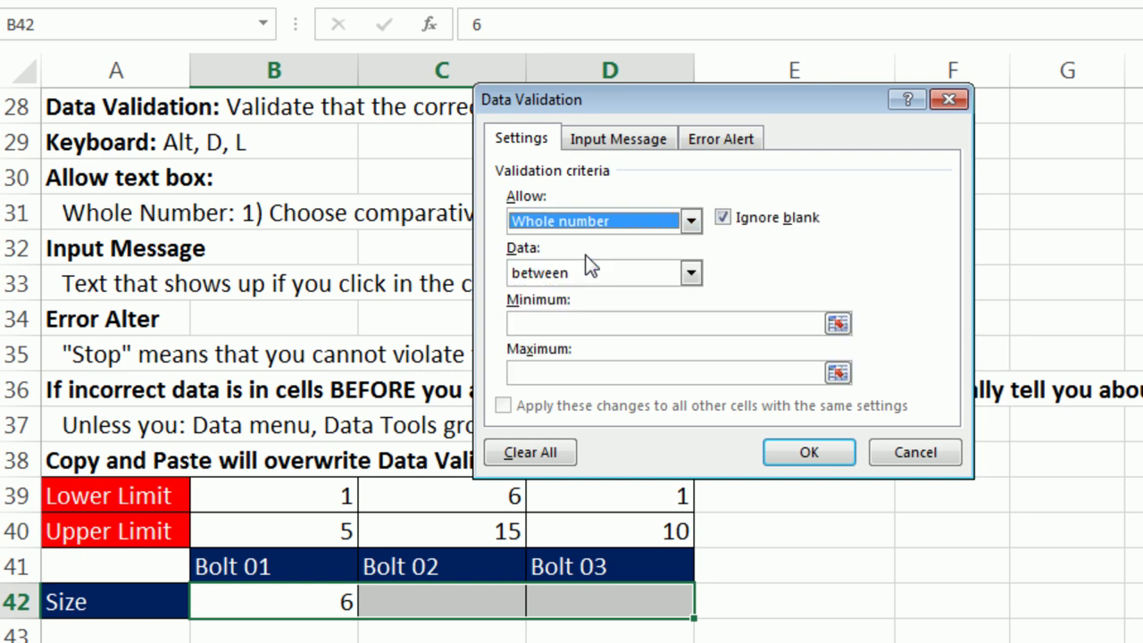
pyautogui.click(691, 275)
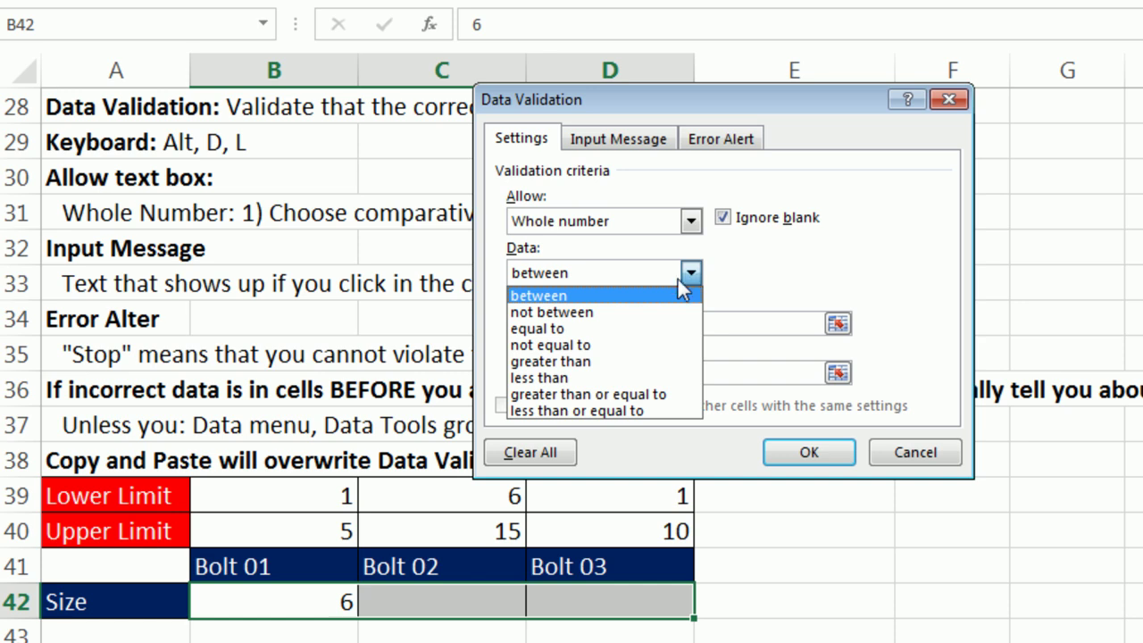
pyautogui.click(661, 295)
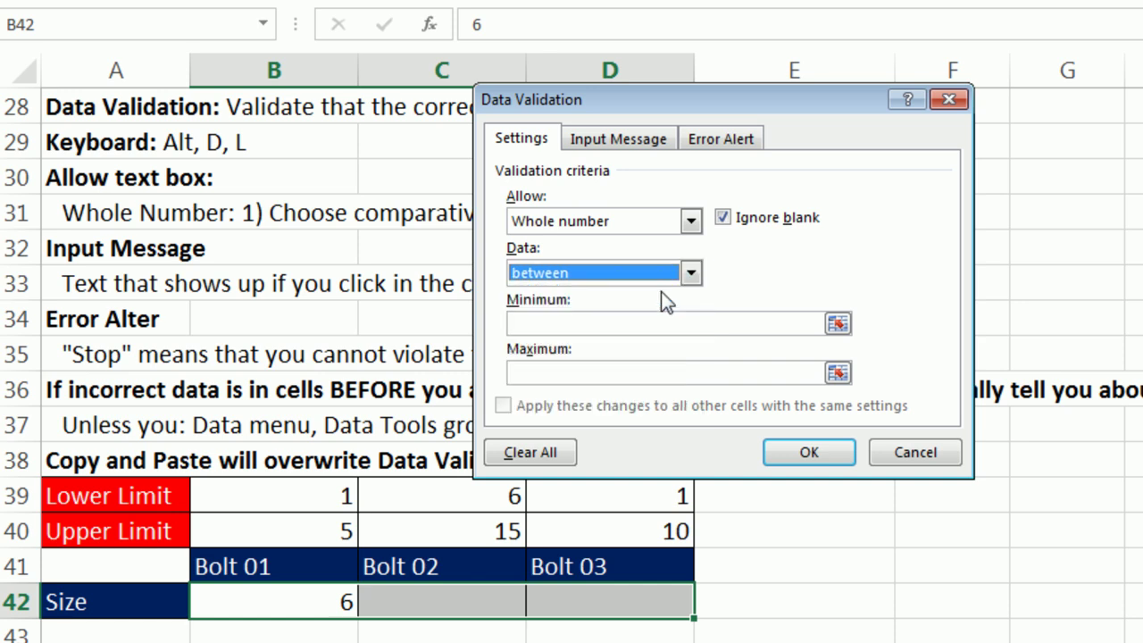
# - Set the validation rule's minimum to =B39 and its maximum to =B40
pyautogui.click(594, 326)
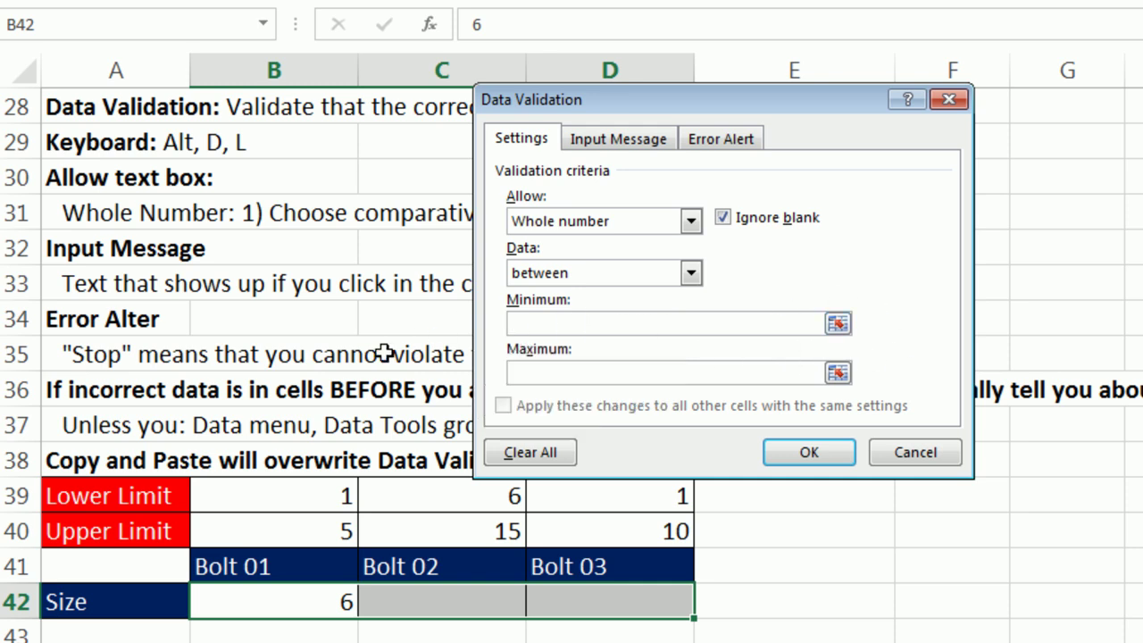
pyautogui.click(289, 494)
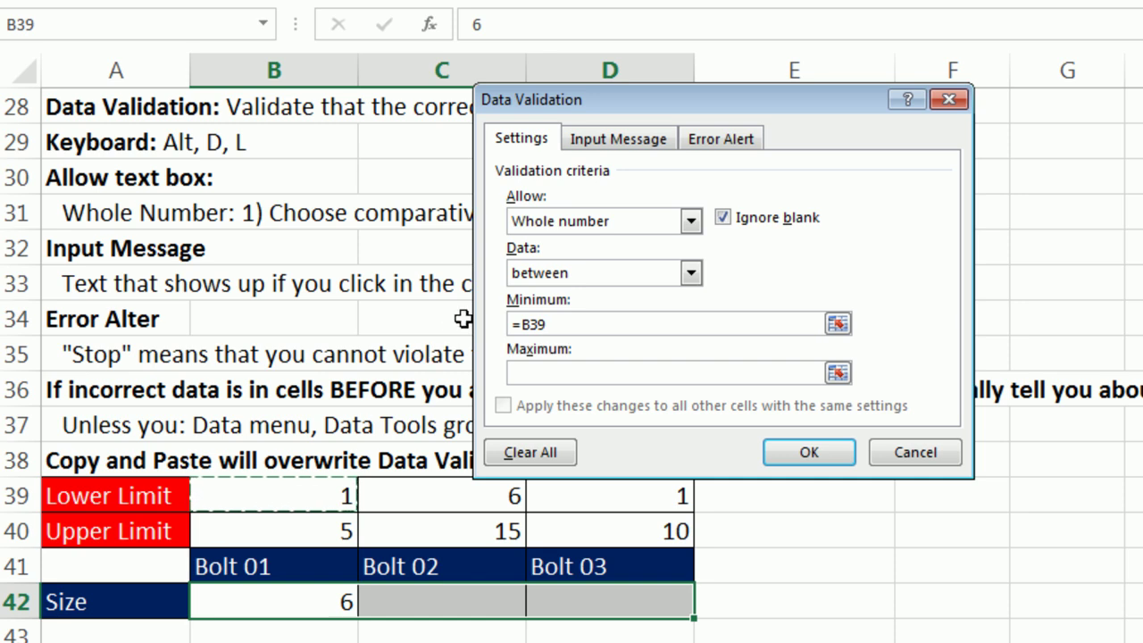
pyautogui.click(548, 371)
pyautogui.click(319, 531)
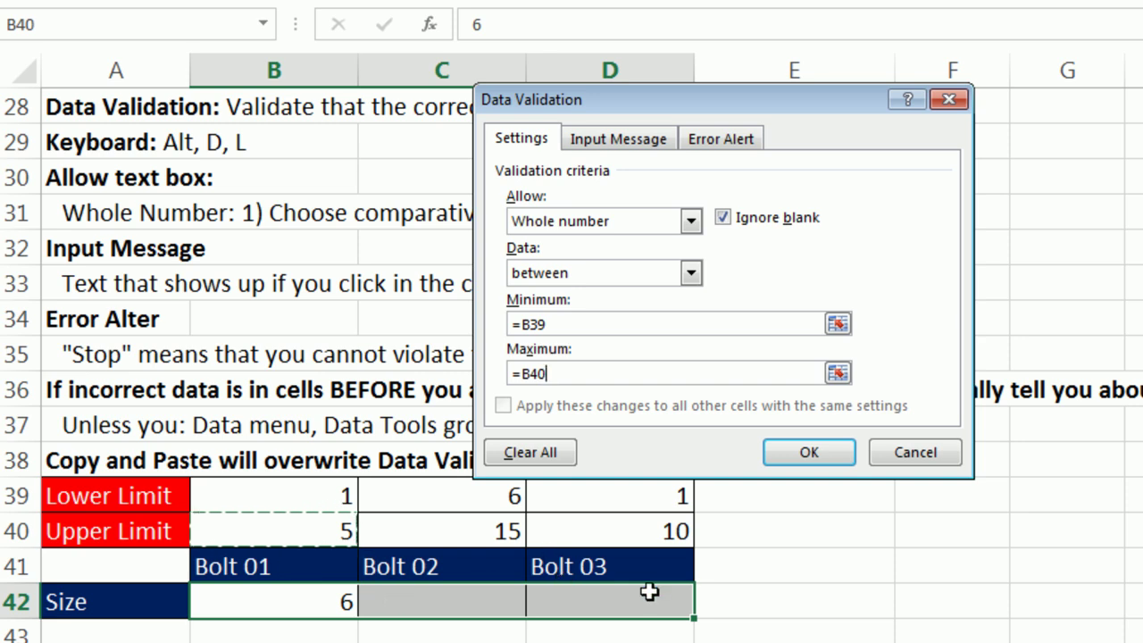
# - Give the rule an input message titled "Whole Numbers" with the text "Whole Numbers between the limits"
pyautogui.click(620, 144)
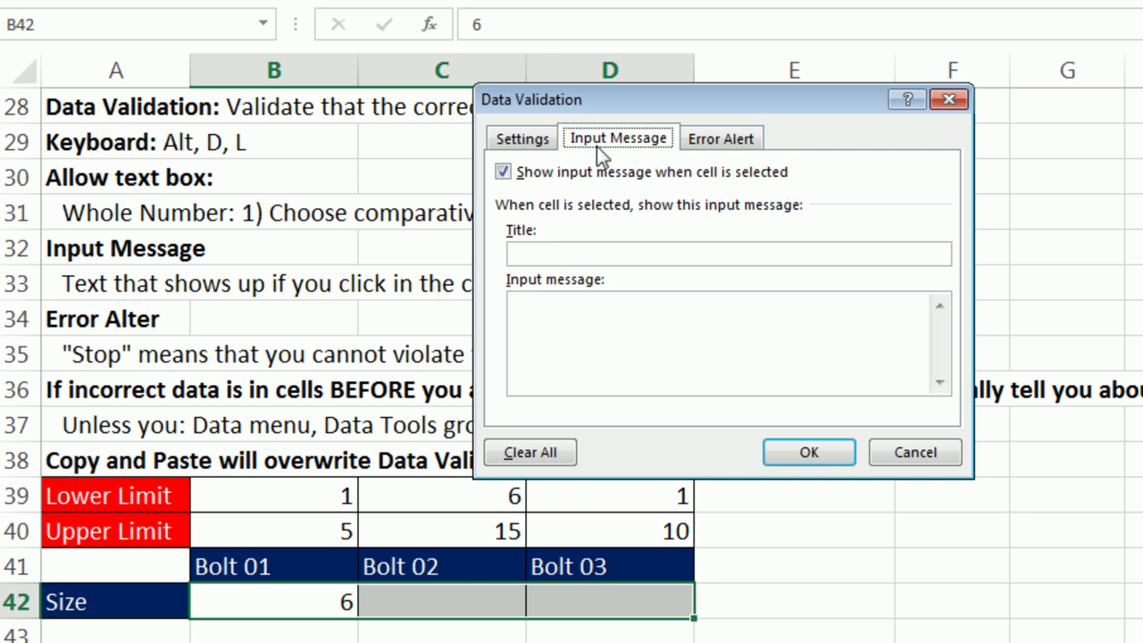
pyautogui.click(722, 142)
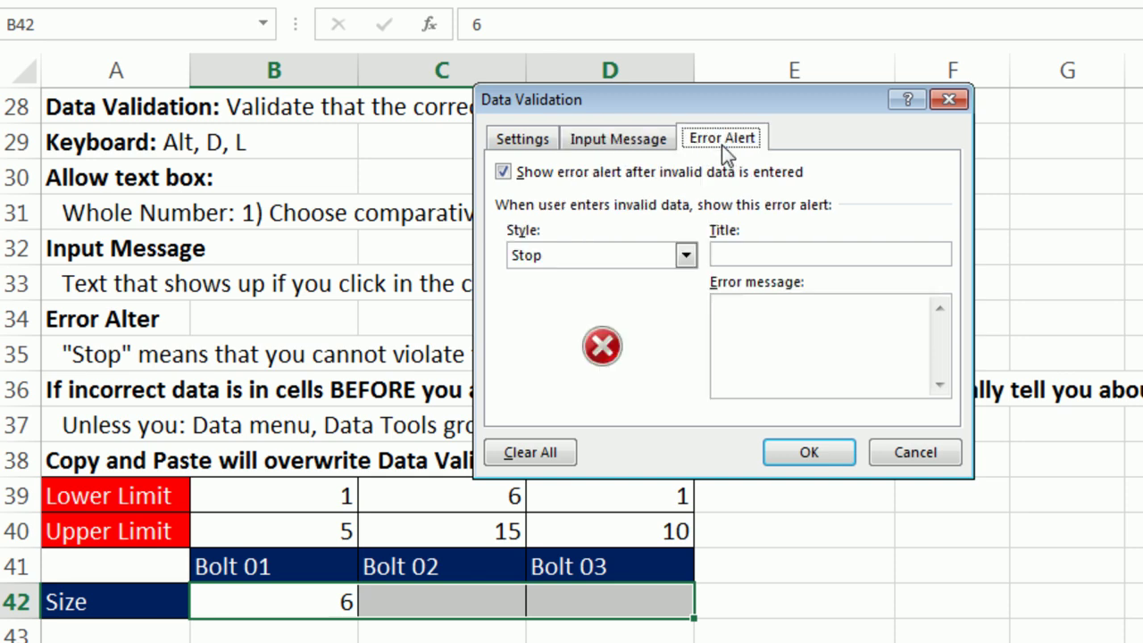
pyautogui.click(650, 145)
pyautogui.click(629, 254)
pyautogui.write('Whole Numbers')
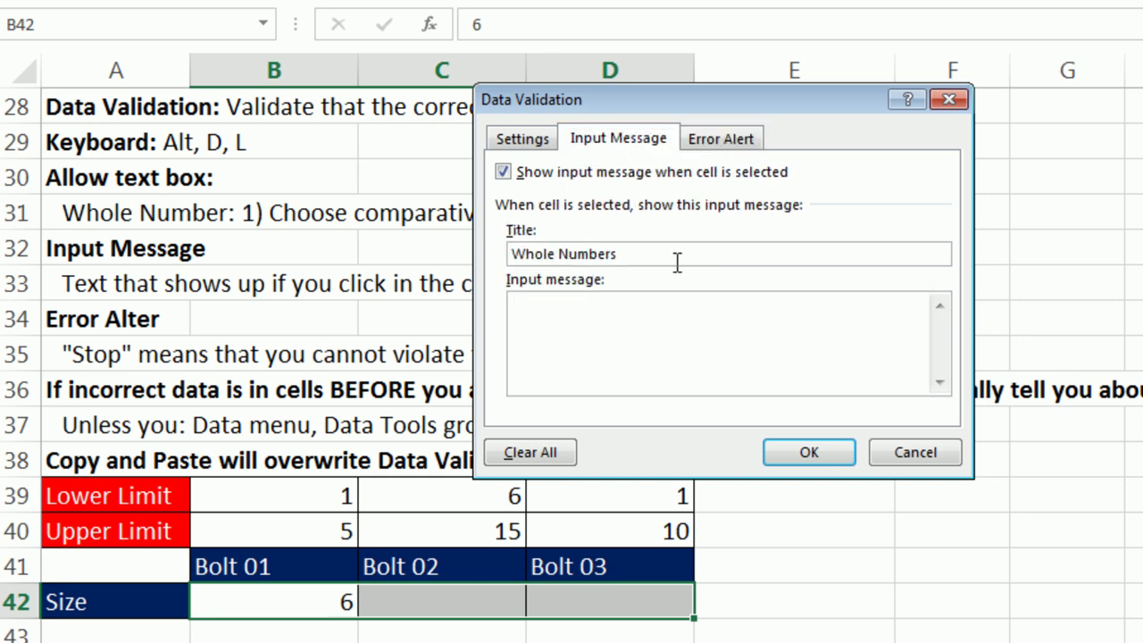
pyautogui.click(622, 320)
pyautogui.write('Whole Numbers between the limits')
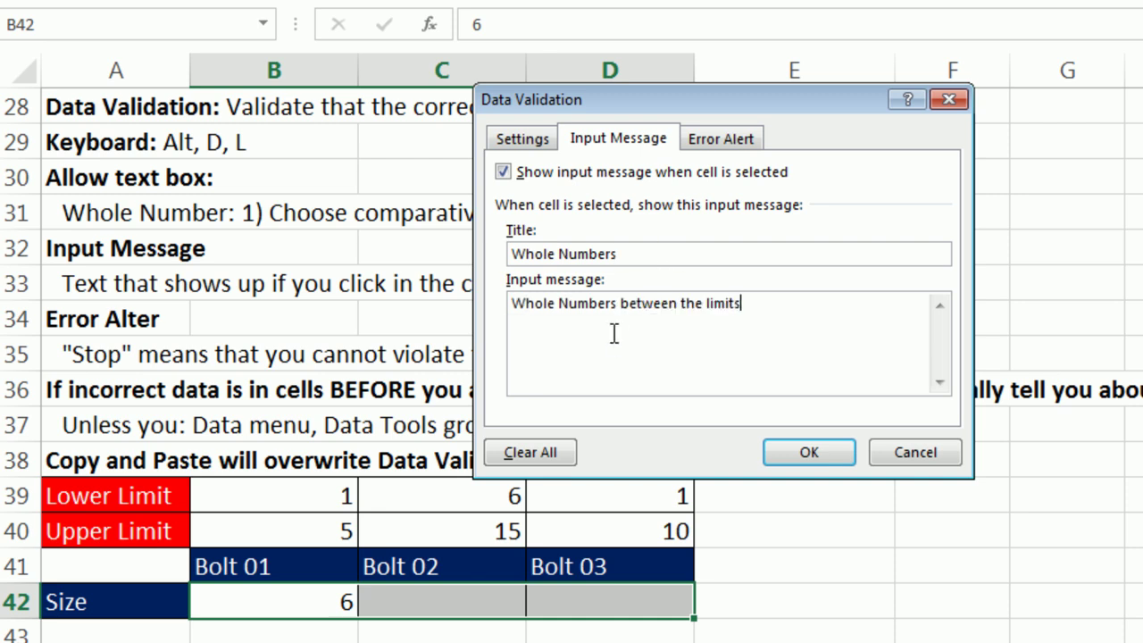
# - Add a Stop error alert titled "Whole Numbers Only" with the message "Please Enter a Whole Number Between the Limits" and apply the rule
pyautogui.click(727, 138)
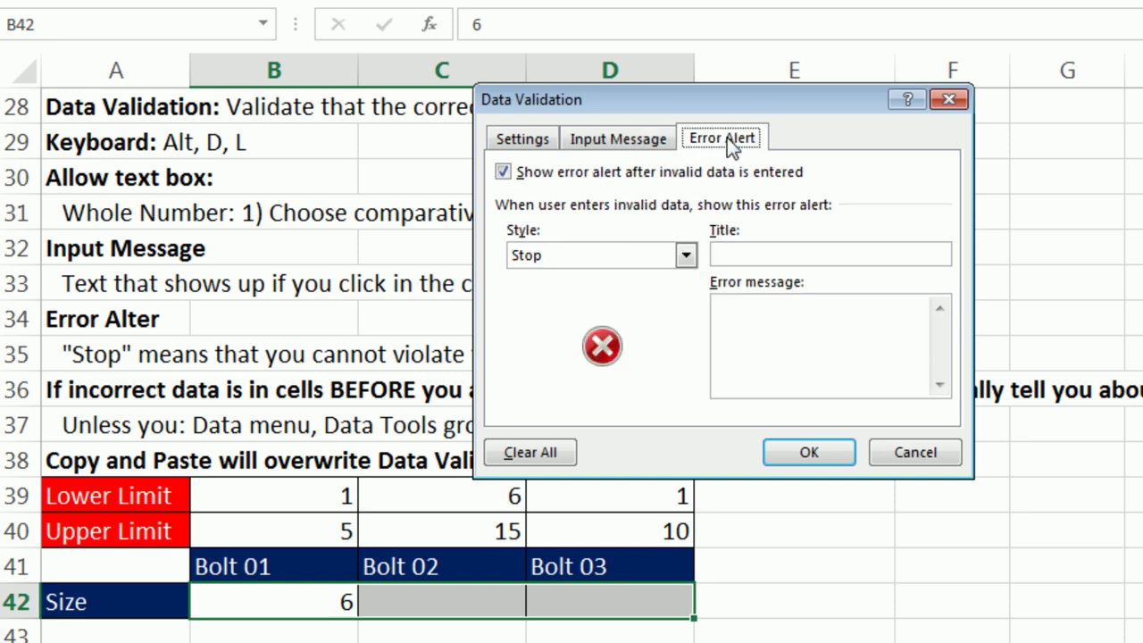
pyautogui.click(685, 256)
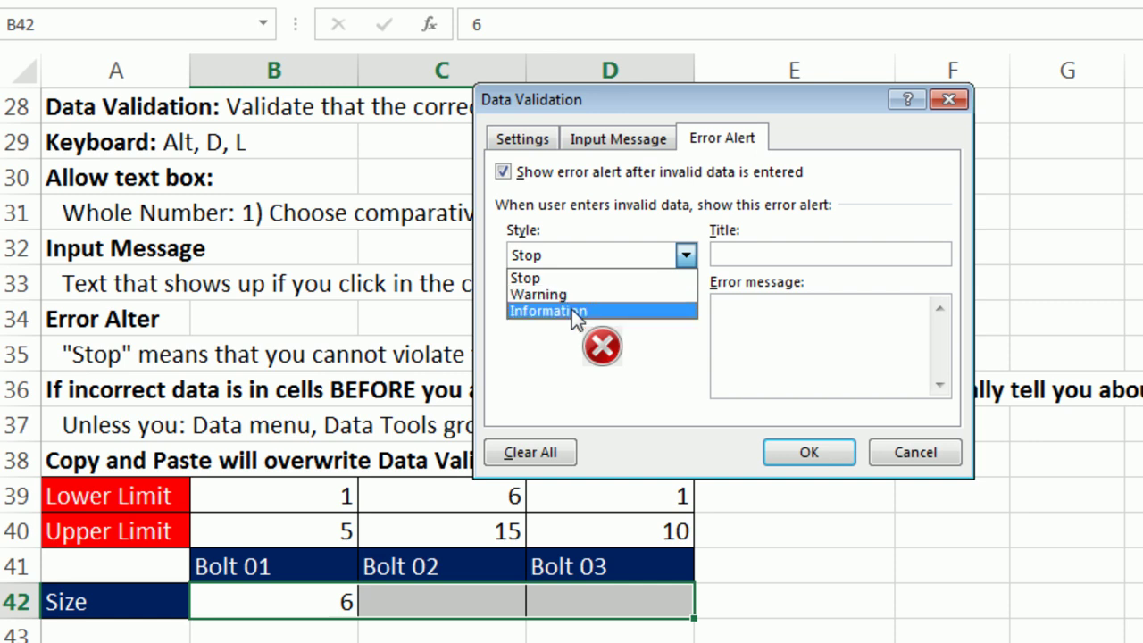
pyautogui.click(614, 256)
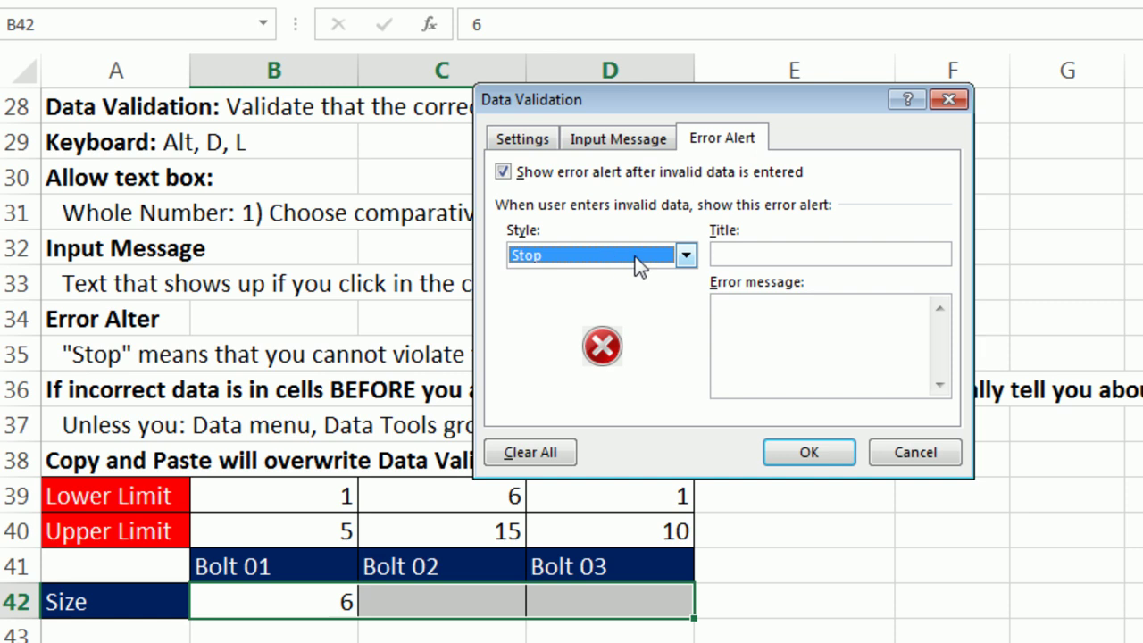
pyautogui.click(748, 251)
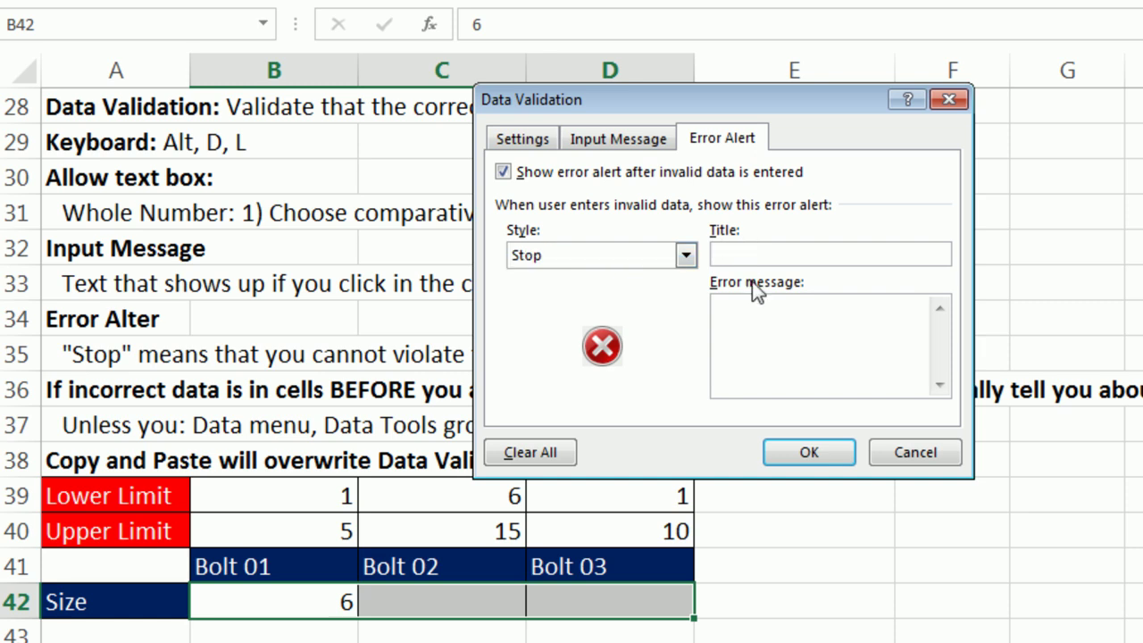
pyautogui.write('Whole Numbers Only')
pyautogui.press('Tab')
pyautogui.write('Please Enter a Whole Number Between the Limits')
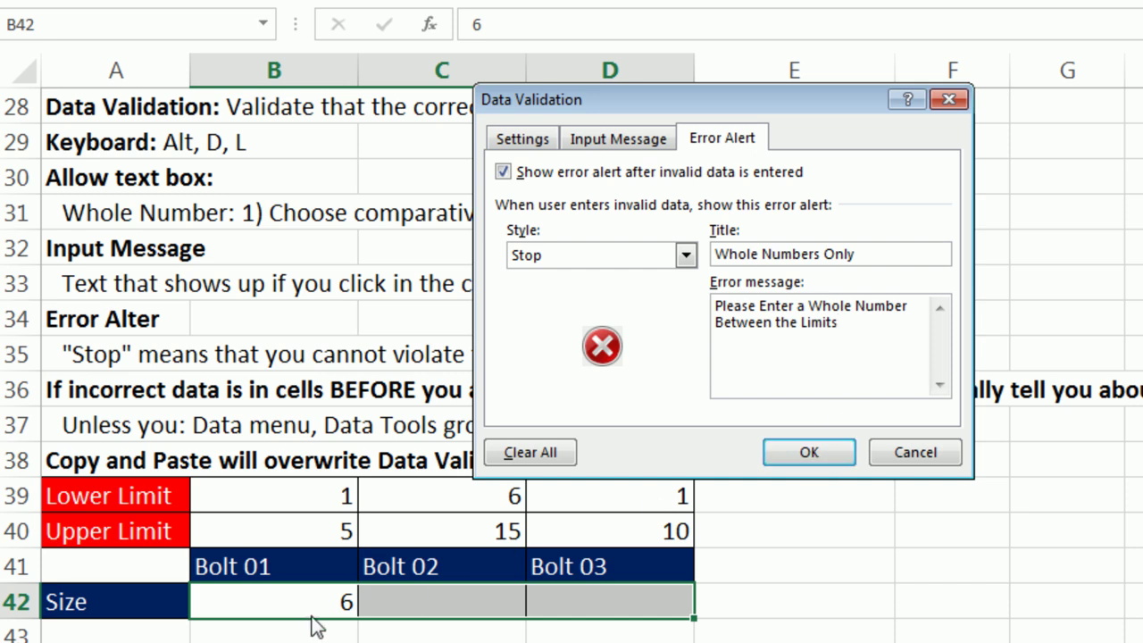
pyautogui.click(807, 452)
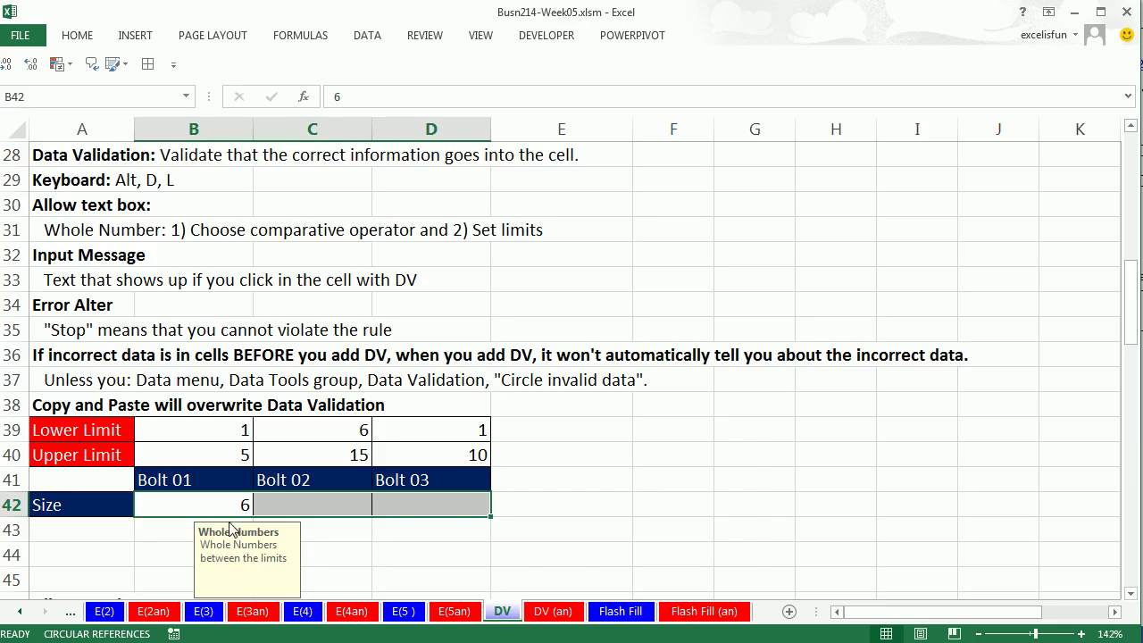
# - Check the input message on each of the Size cells B42, C42 and D42
pyautogui.click(199, 506)
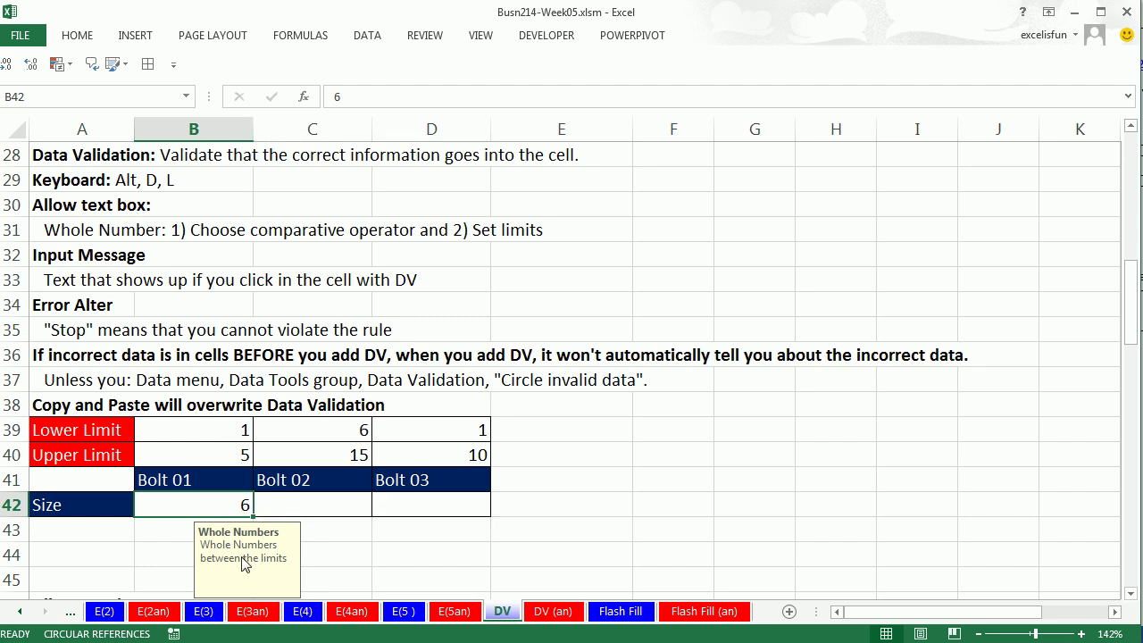
pyautogui.click(331, 504)
pyautogui.click(438, 506)
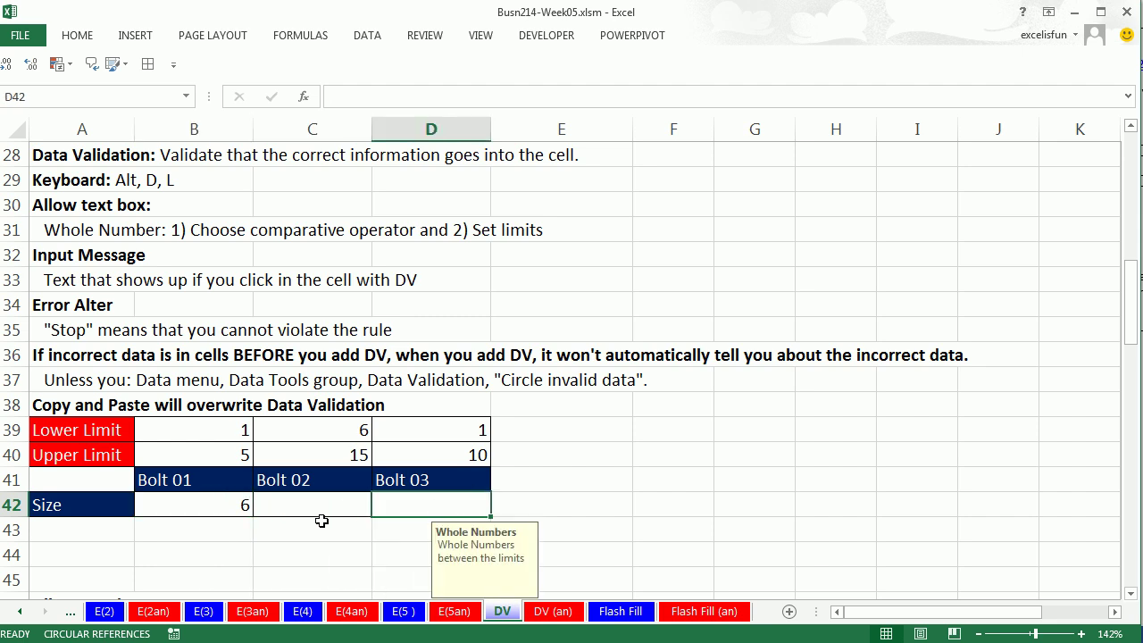
# - Circle the invalid data on the sheet, starting from the Bolt 01 Size cell B42
pyautogui.click(223, 512)
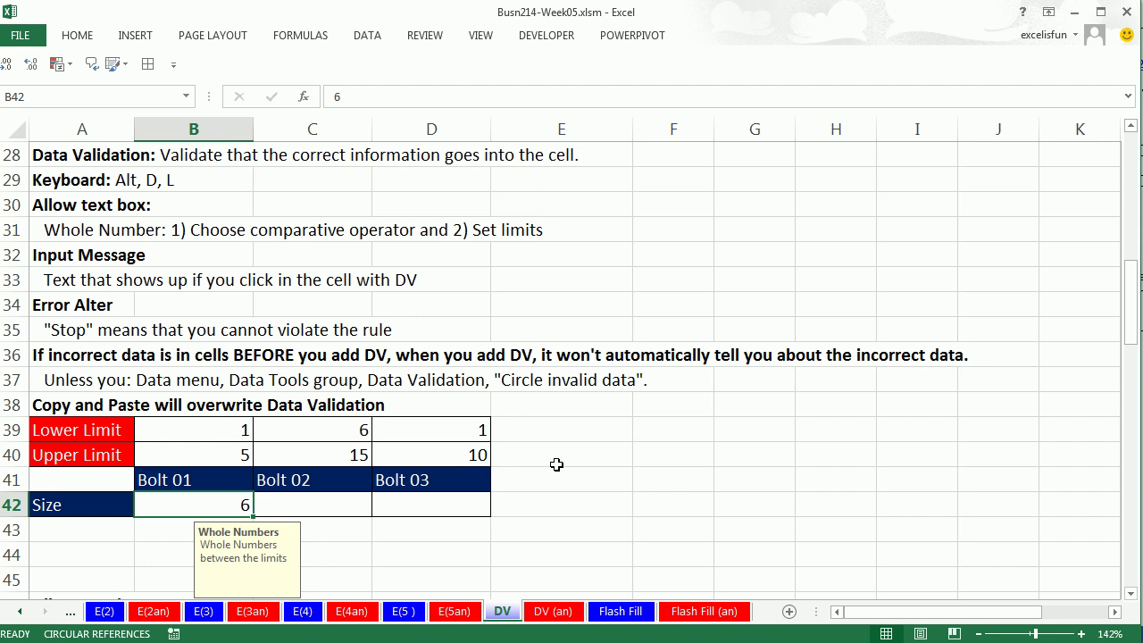
pyautogui.click(367, 38)
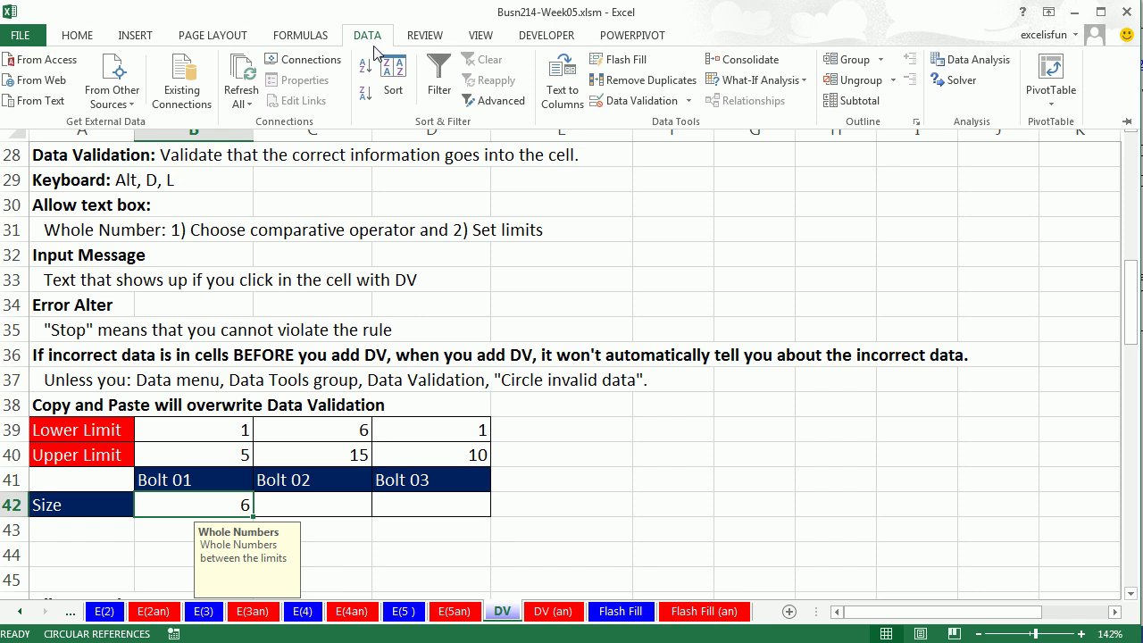
pyautogui.click(689, 101)
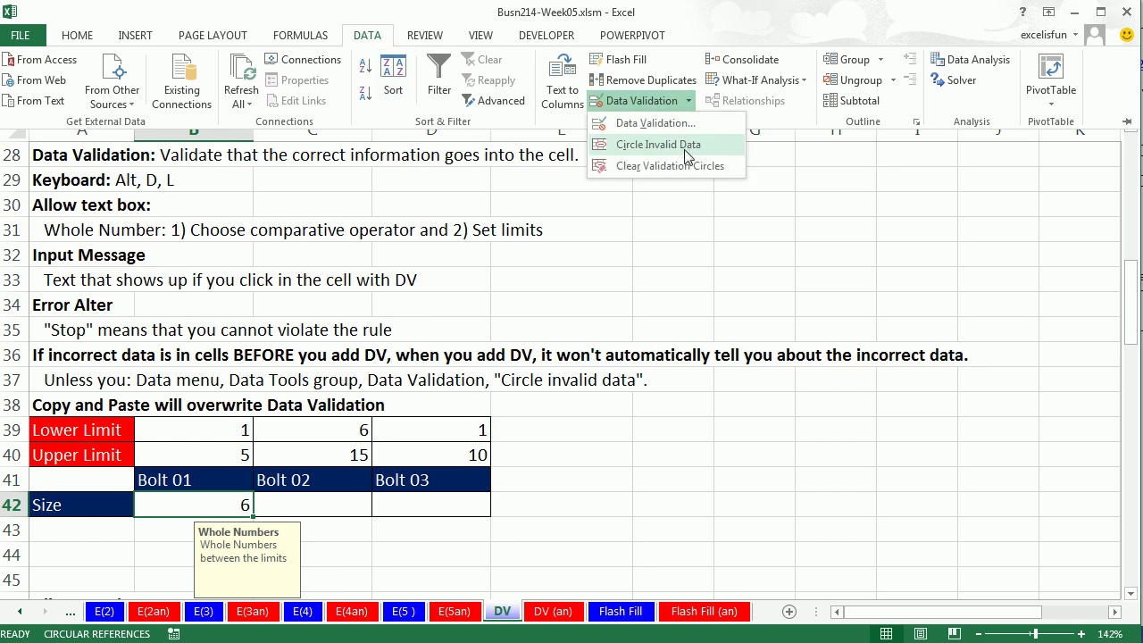
pyautogui.click(684, 147)
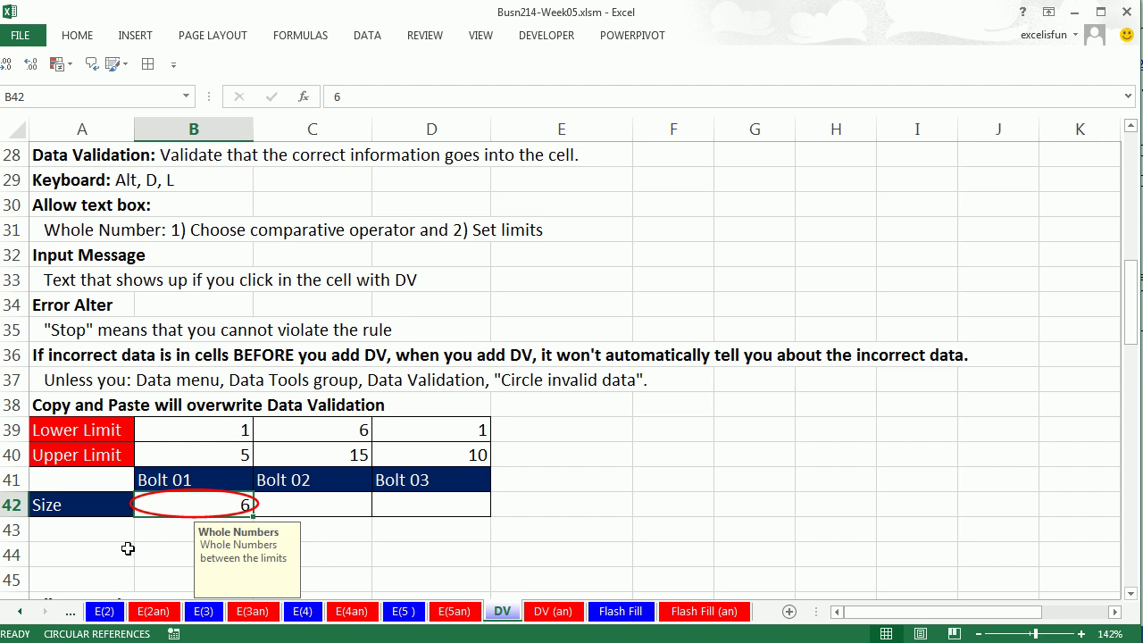
# - Change the Bolt 01 size in cell B42 to 5
pyautogui.write('5')
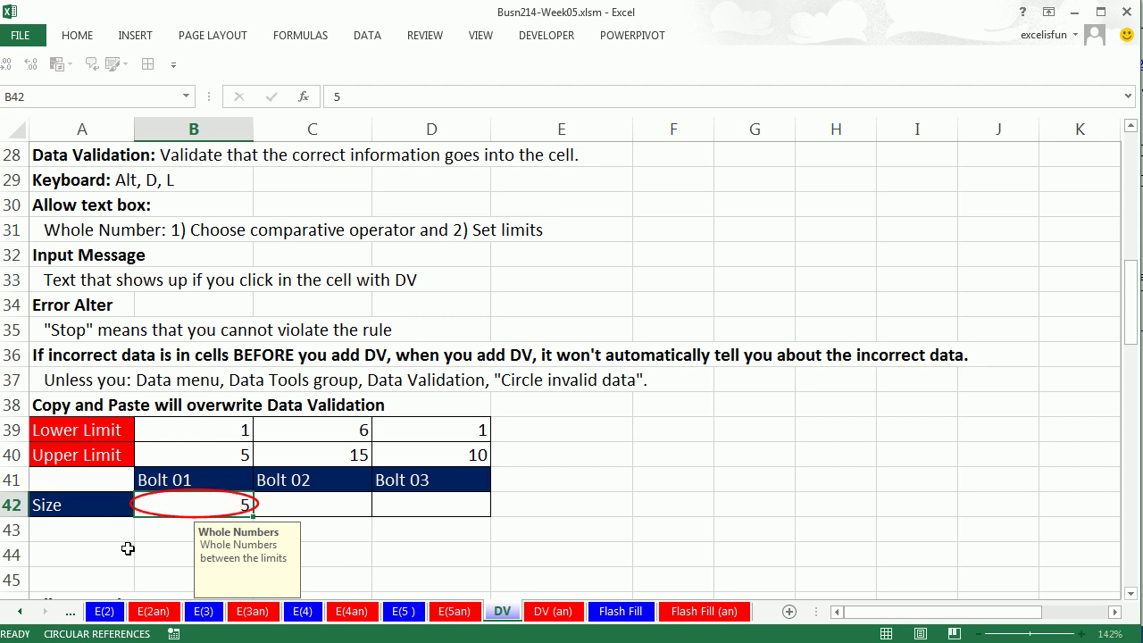
pyautogui.hotkey('ctrl', 'Return')
pyautogui.click(183, 546)
pyautogui.click(197, 502)
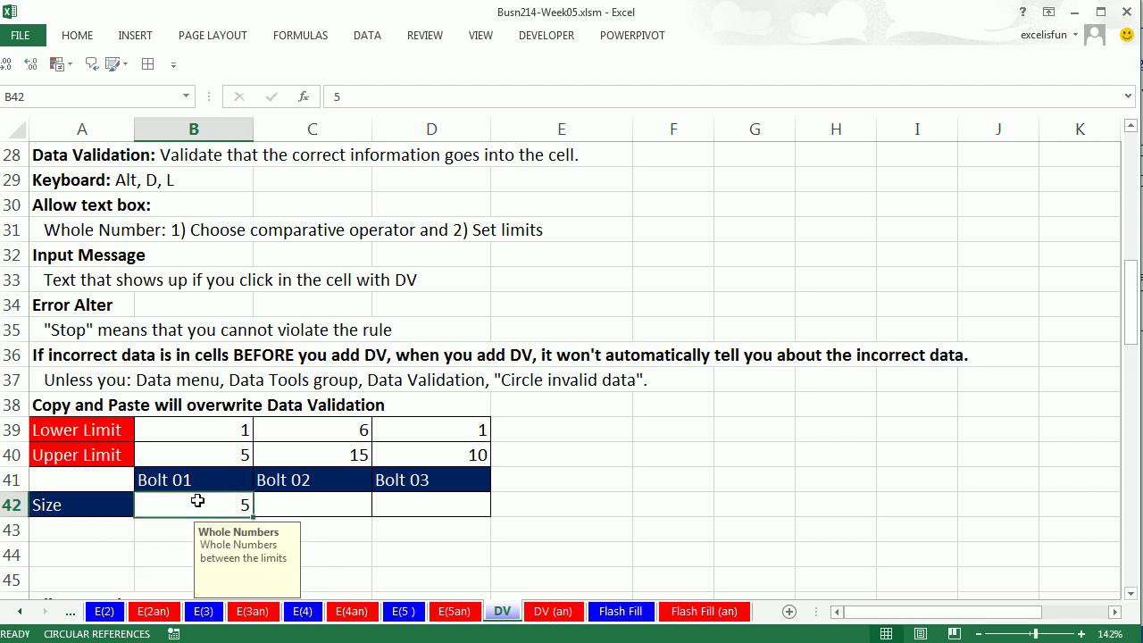
# - Clear the validation circles from the sheet
pyautogui.click(367, 40)
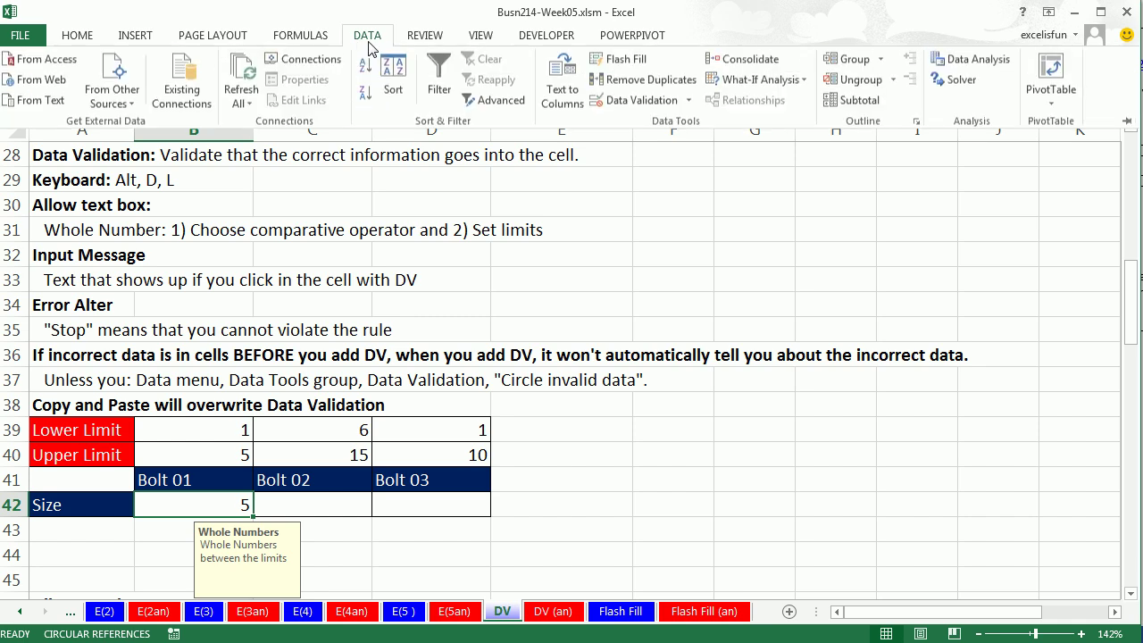
pyautogui.click(691, 101)
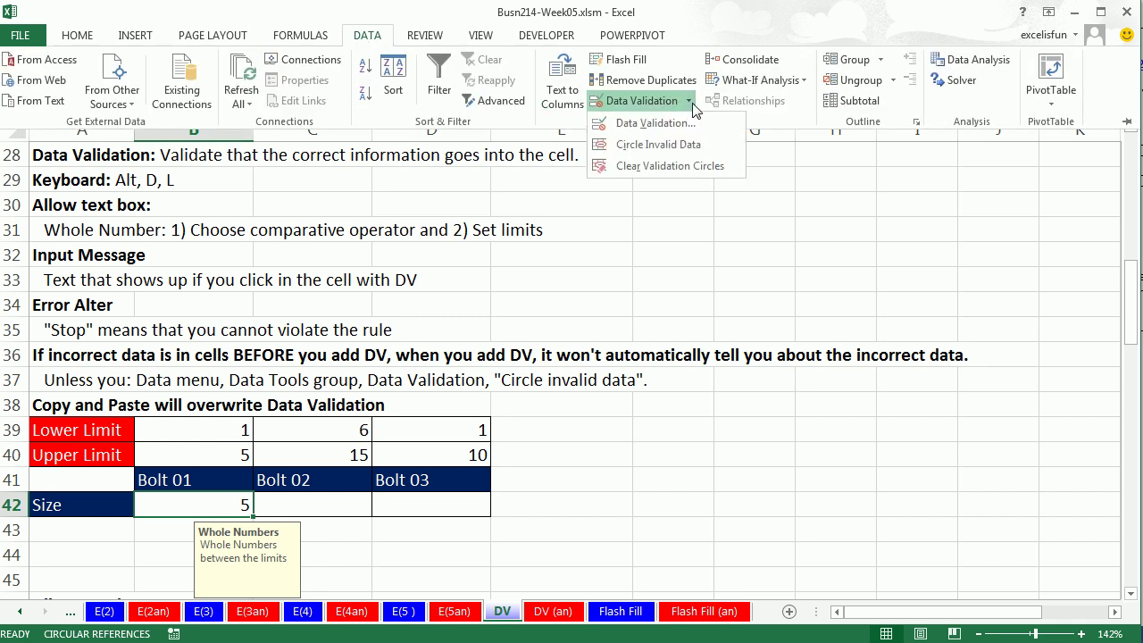
pyautogui.click(670, 166)
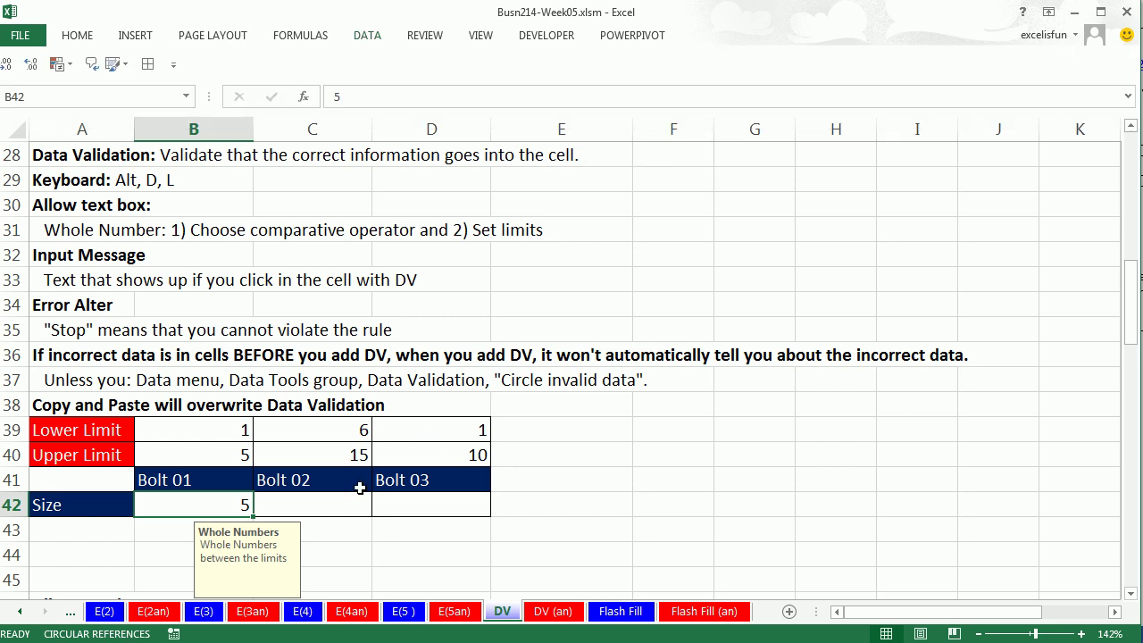
# - Test the error alert by entering 50 in the Bolt 02 Size cell C42 and choosing to retry
pyautogui.click(315, 505)
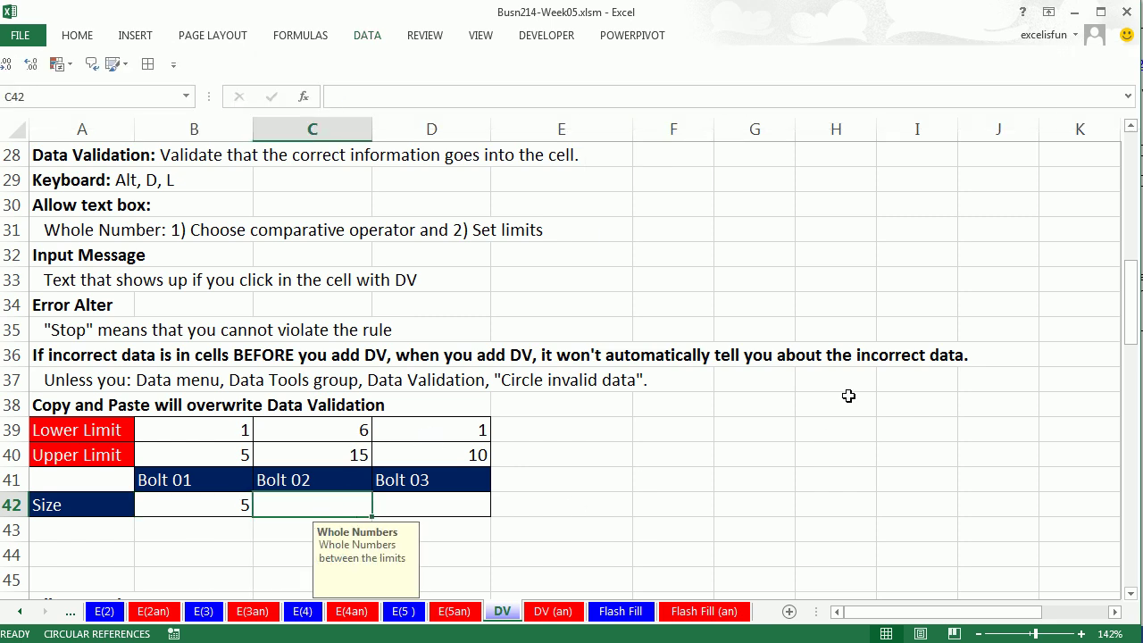
pyautogui.write('50')
pyautogui.press('Return')
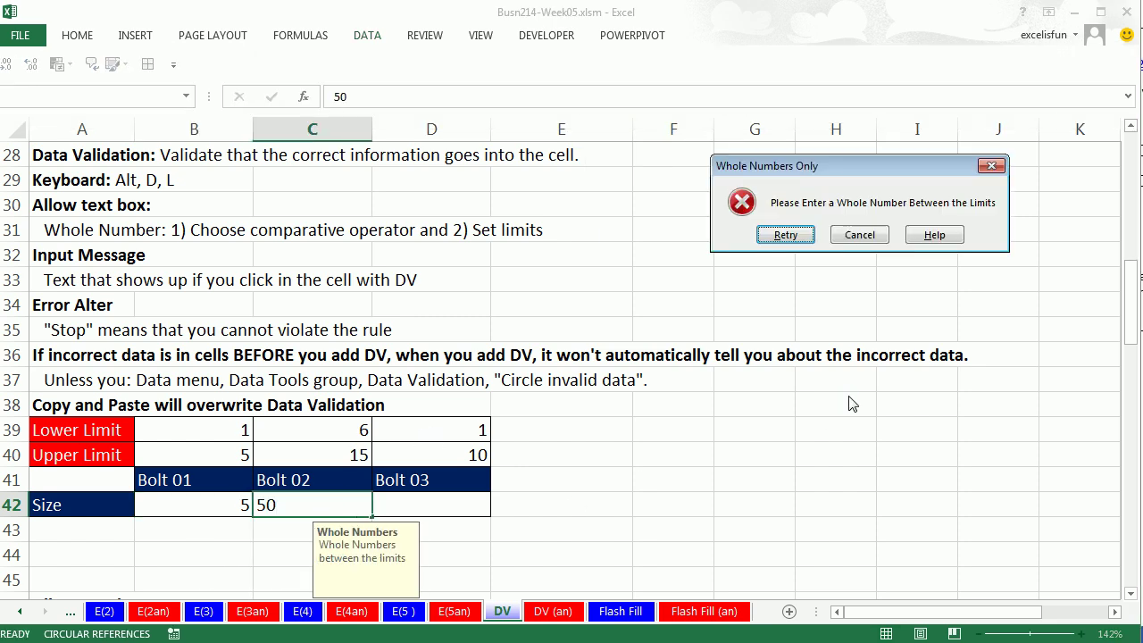
pyautogui.moveTo(909, 168); pyautogui.dragTo(410, 333)
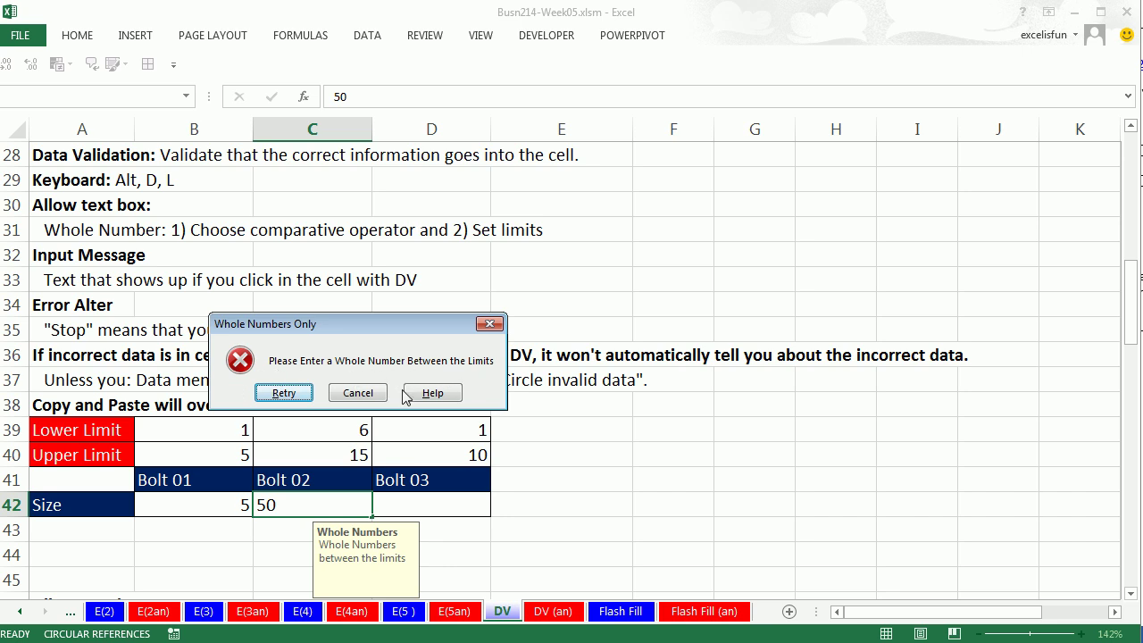
pyautogui.click(284, 394)
# - Test values within the limits in cell C42 by entering 12 and replacing it with 15
pyautogui.write('12')
pyautogui.hotkey('ctrl', 'Return')
pyautogui.write('15')
pyautogui.hotkey('ctrl', 'Return')
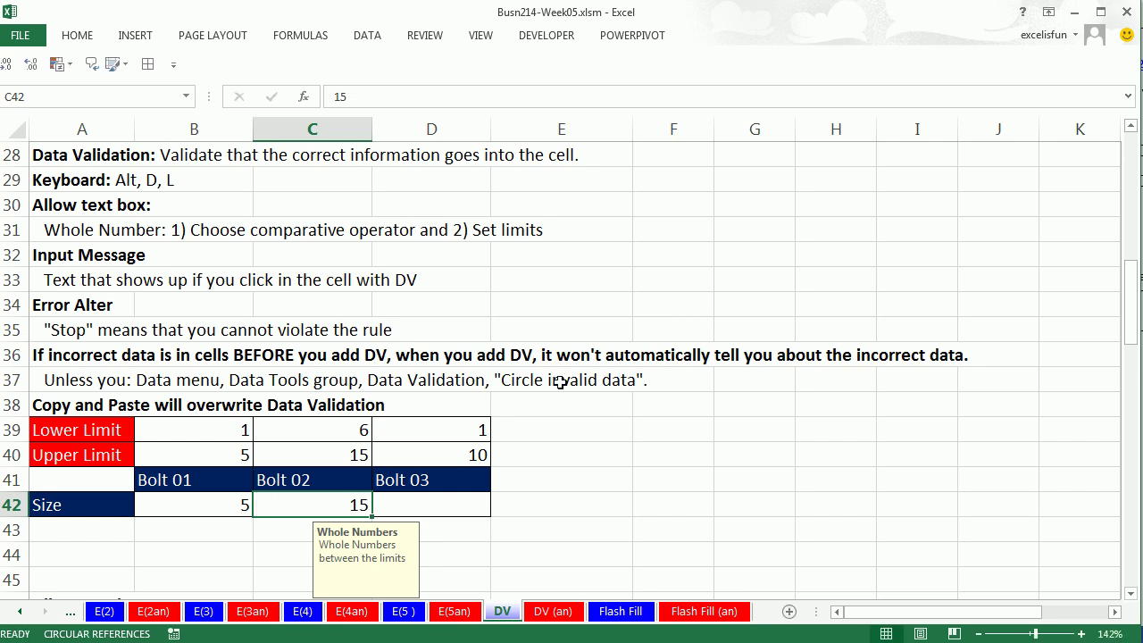
# - Try the decimal 6.25 as the Bolt 02 size in C42, then retry with 6
pyautogui.write('6')
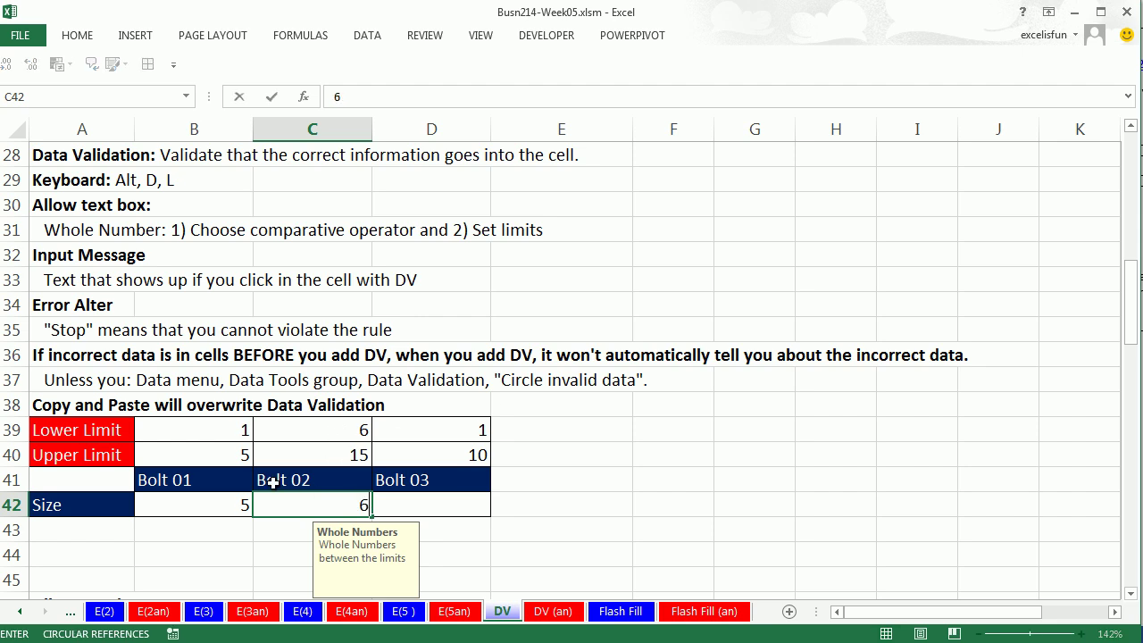
pyautogui.write('.25')
pyautogui.hotkey('ctrl', 'Return')
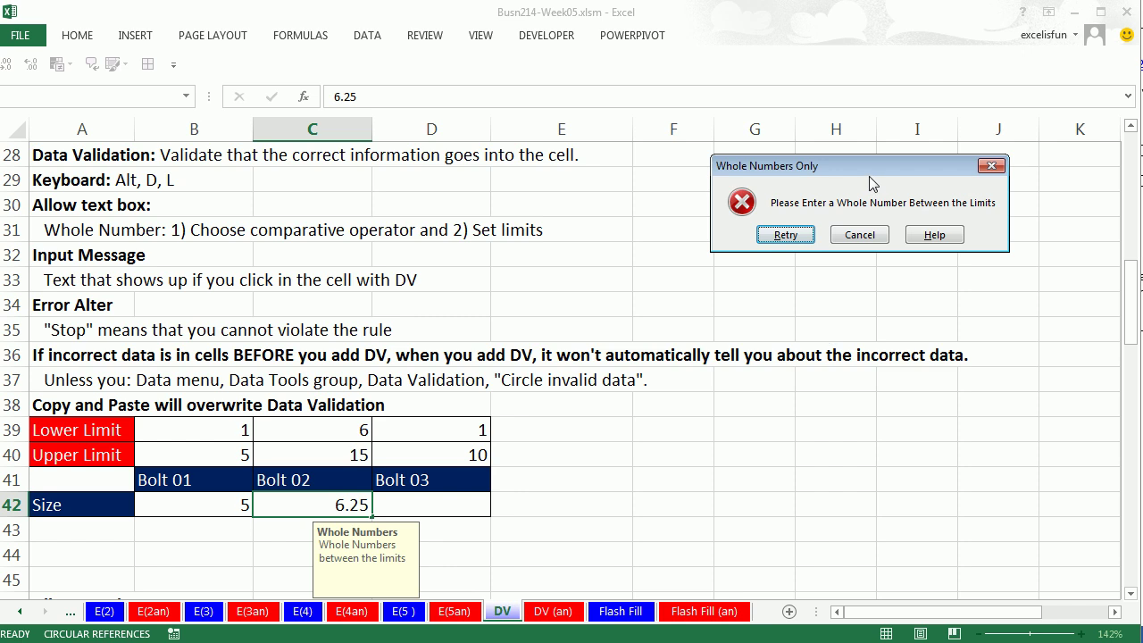
pyautogui.moveTo(840, 172); pyautogui.dragTo(353, 317)
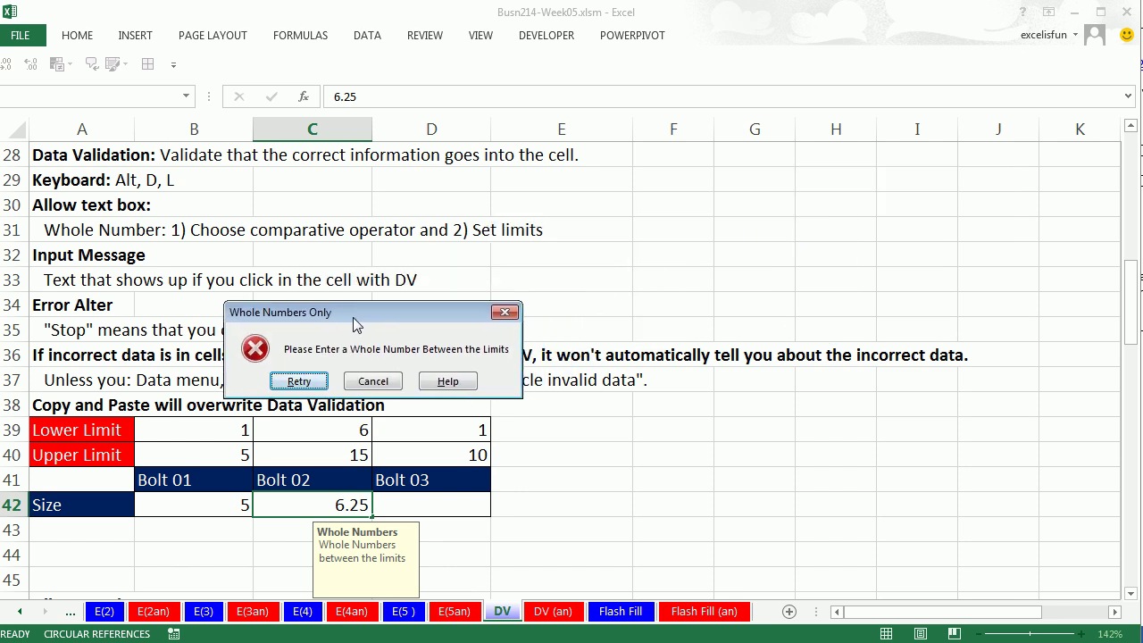
pyautogui.click(299, 380)
pyautogui.write('6')
pyautogui.hotkey('ctrl', 'Return')
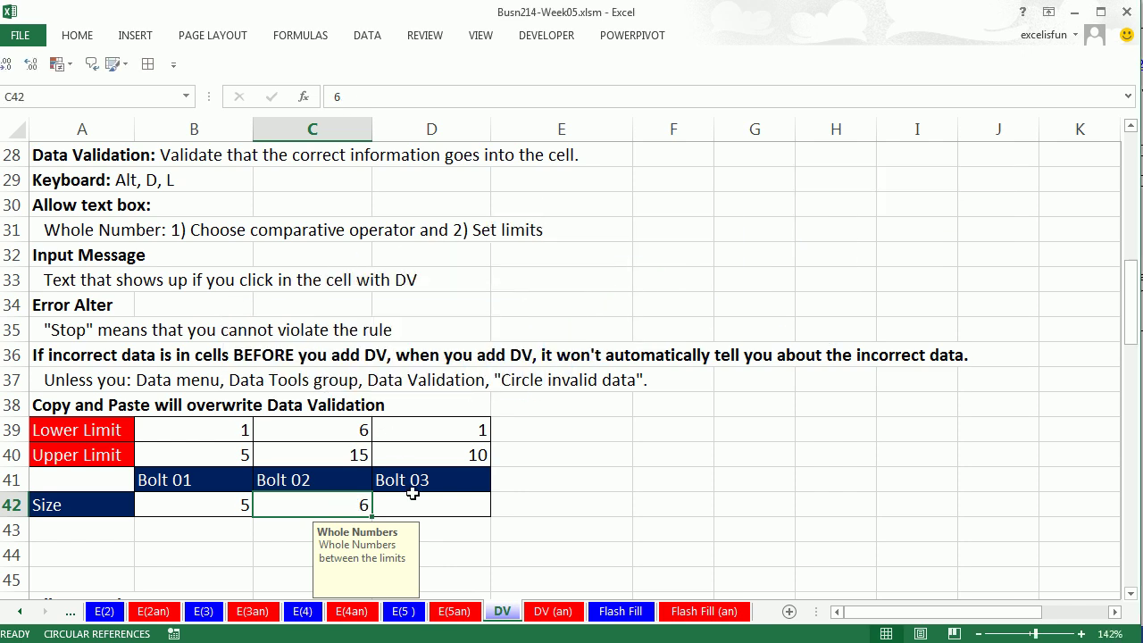
# - Enter 50 in the unvalidated cell F39 and copy that cell
pyautogui.click(693, 428)
pyautogui.write('50')
pyautogui.hotkey('ctrl', 'Return')
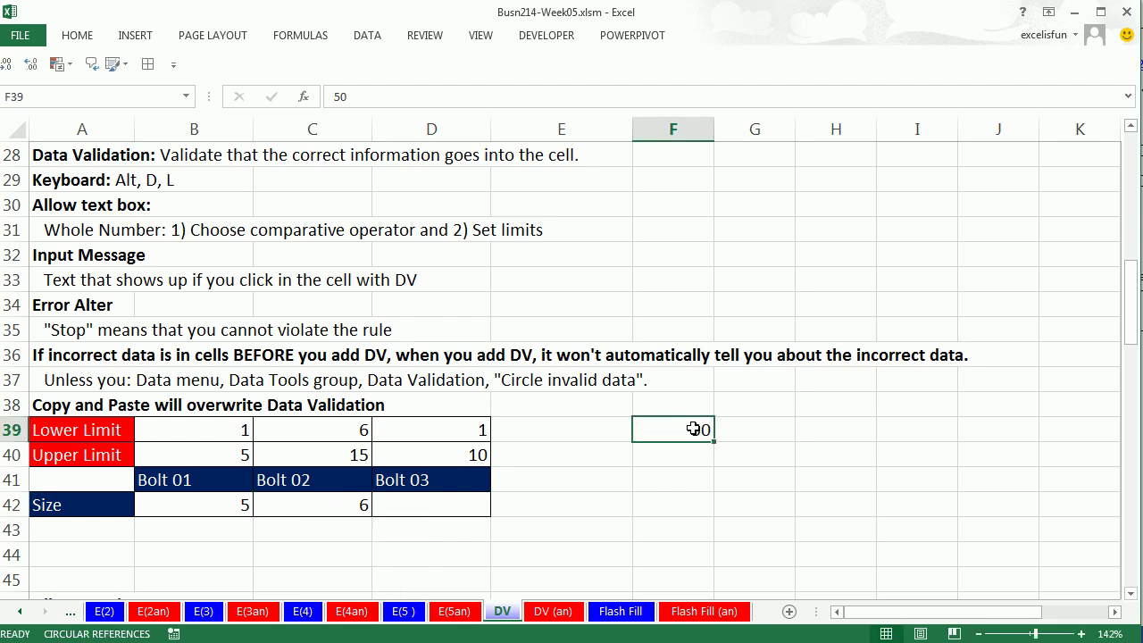
pyautogui.hotkey('ctrl', 'c')
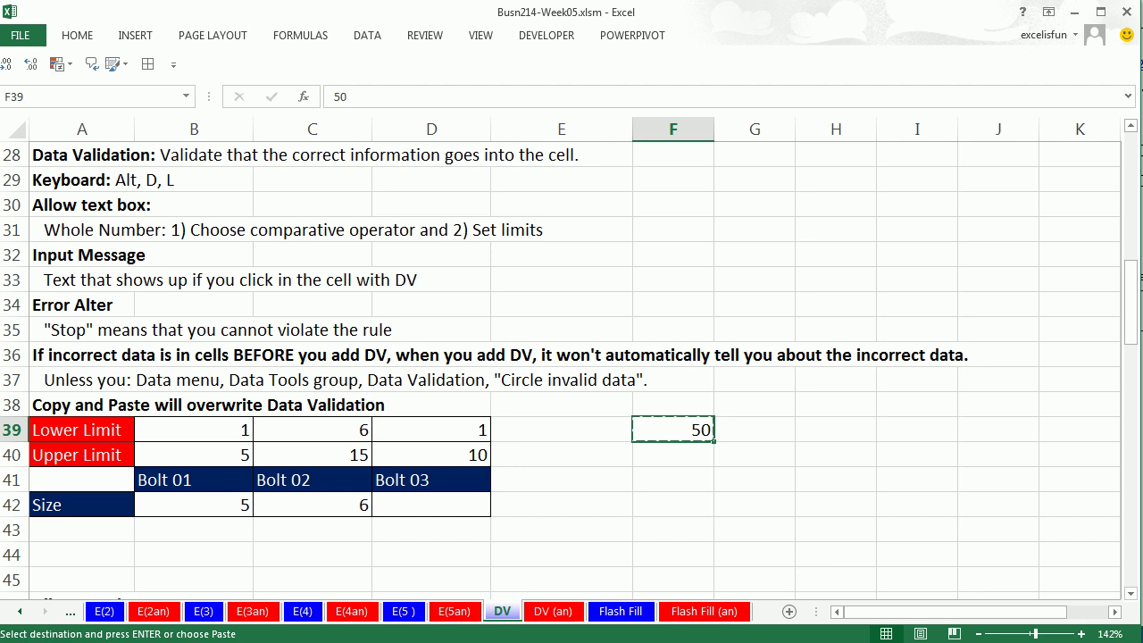
# - Paste the copied cell over the Bolt 02 Size cell C42 and inspect its data validation settings
pyautogui.click(328, 500)
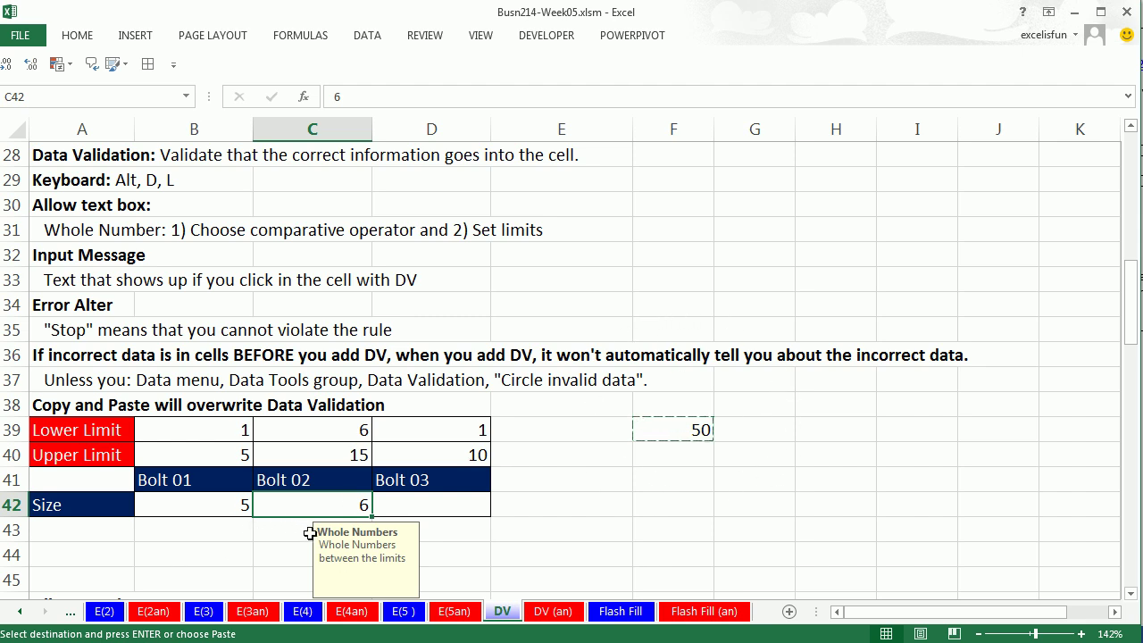
pyautogui.hotkey('ctrl', 'v')
pyautogui.doubleClick(352, 515)
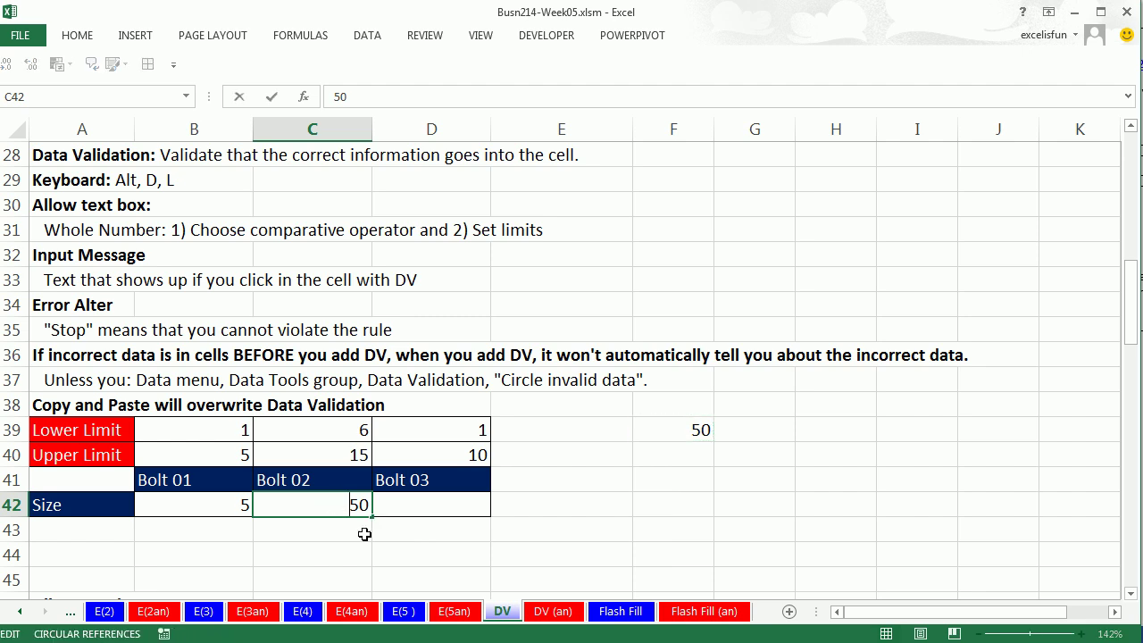
pyautogui.hotkey('alt', 'd')
pyautogui.press('l')
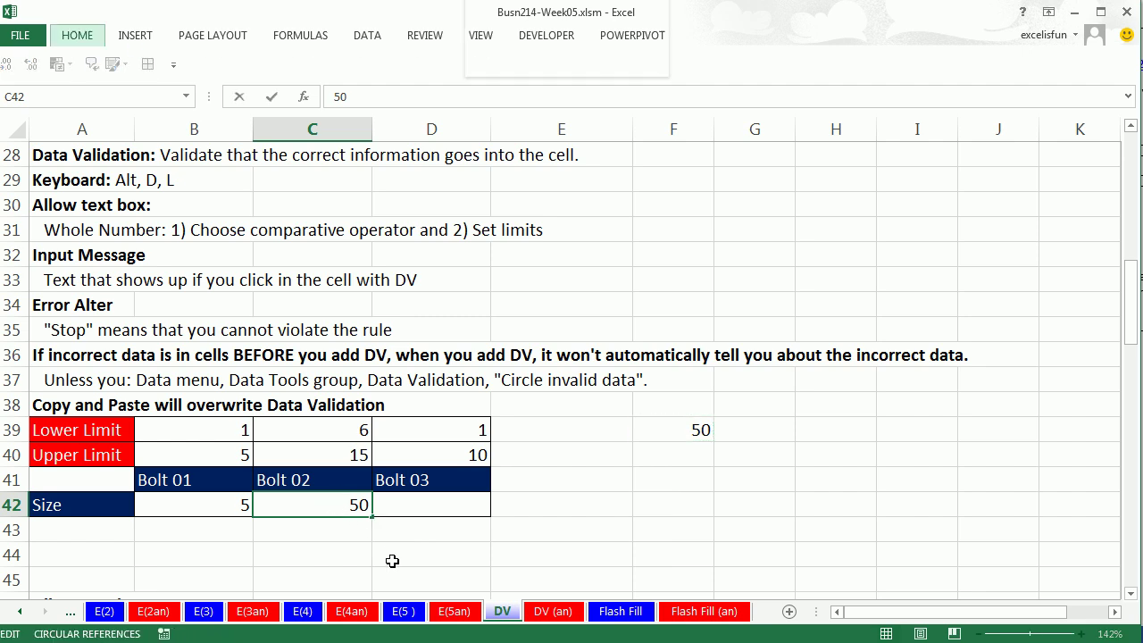
pyautogui.click(370, 177)
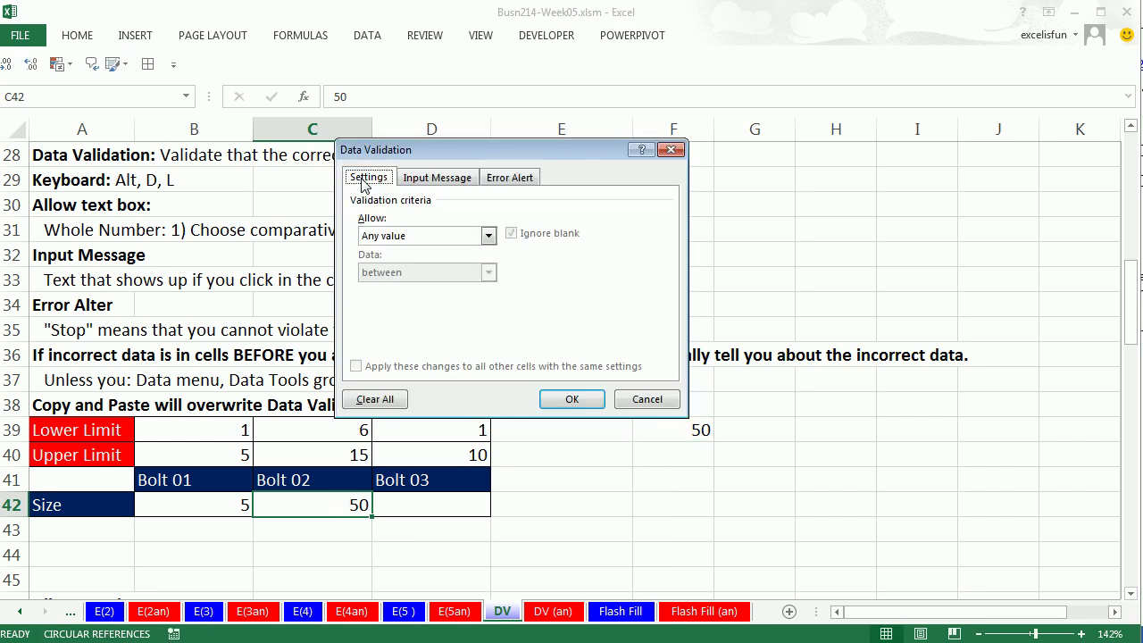
pyautogui.press('Escape')
# - Undo the paste over cell C42 and reselect the source and destination cells
pyautogui.hotkey('ctrl', 'z')
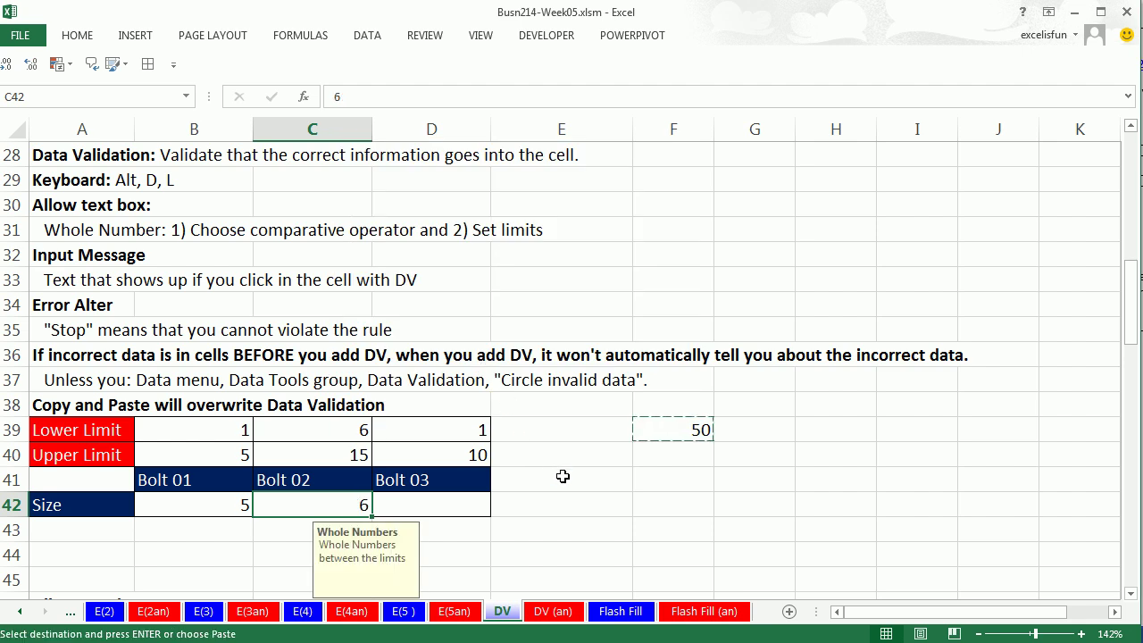
pyautogui.click(689, 474)
pyautogui.click(685, 432)
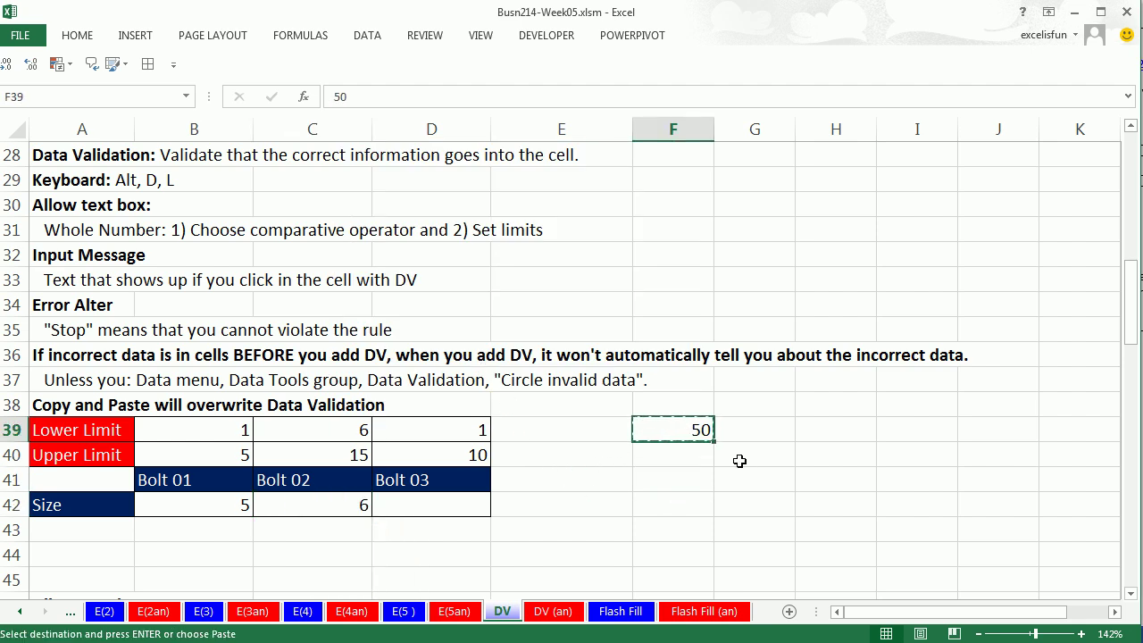
pyautogui.click(302, 500)
# - Start a data validation rule on the Hammer's Cost cell B51 that allows Decimal values
pyautogui.scroll(-3, 1134, 597)
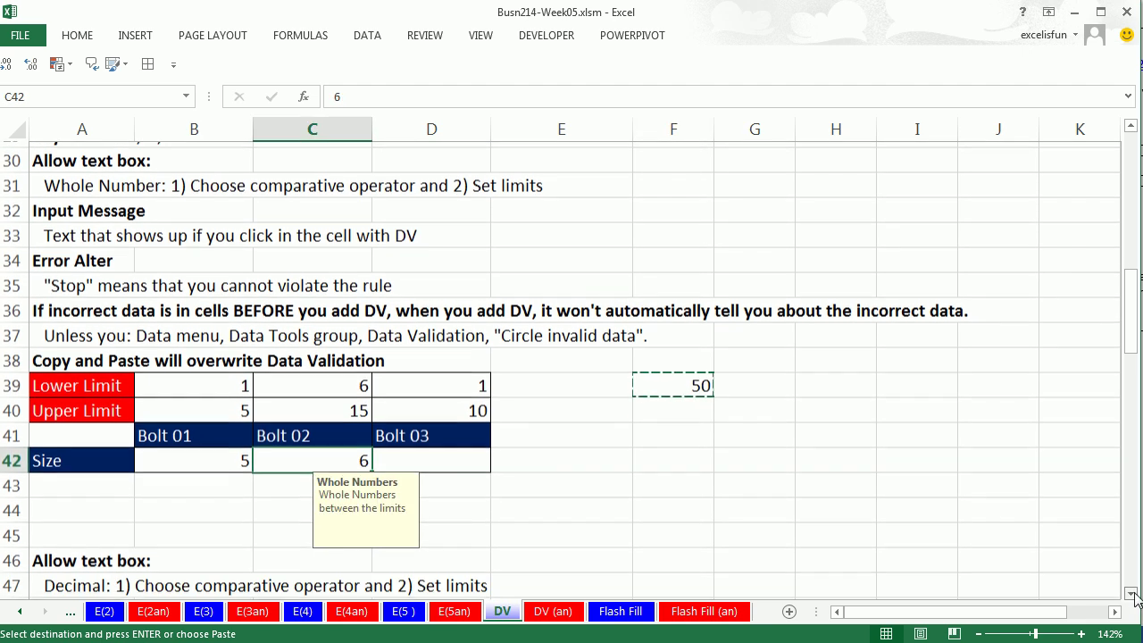
pyautogui.scroll(-2, 1135, 596)
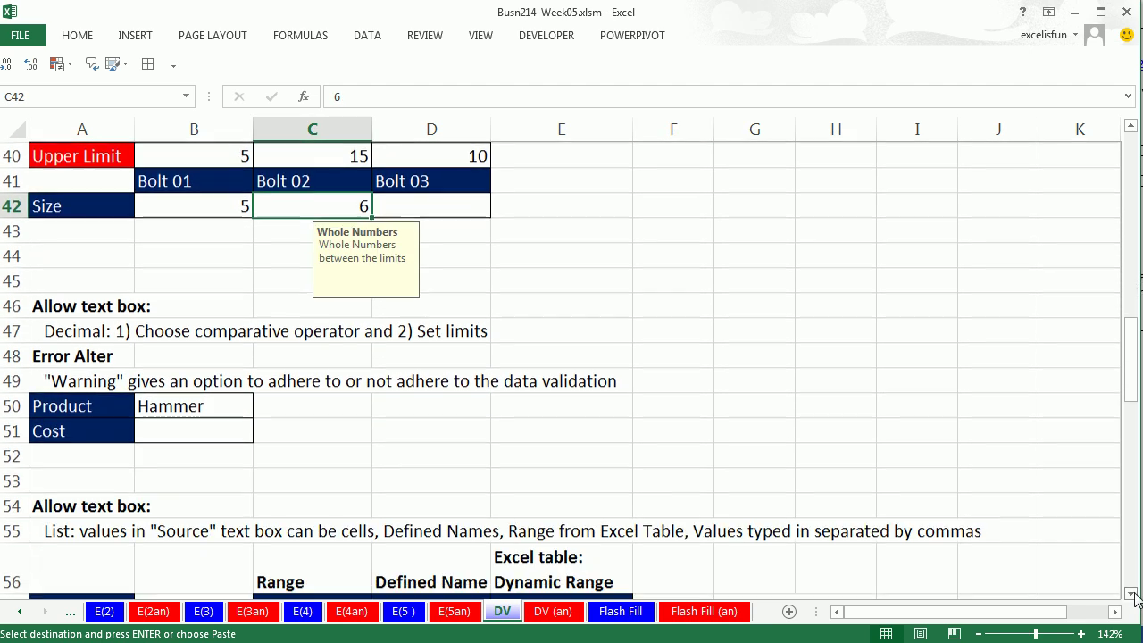
pyautogui.click(276, 536)
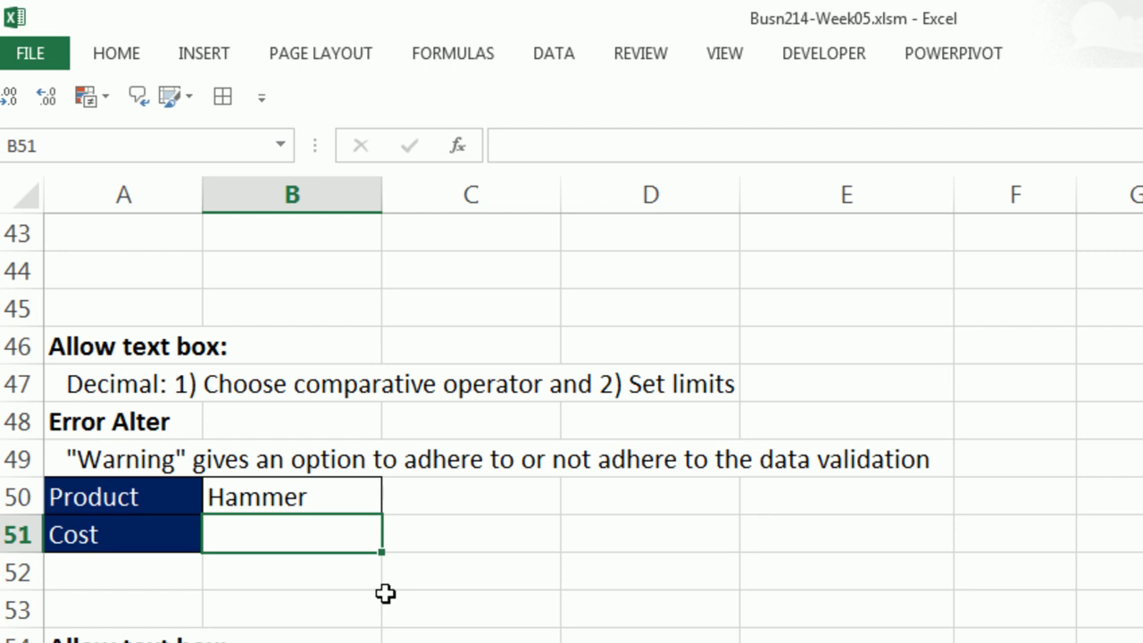
pyautogui.hotkey('alt', 'd')
pyautogui.press('l')
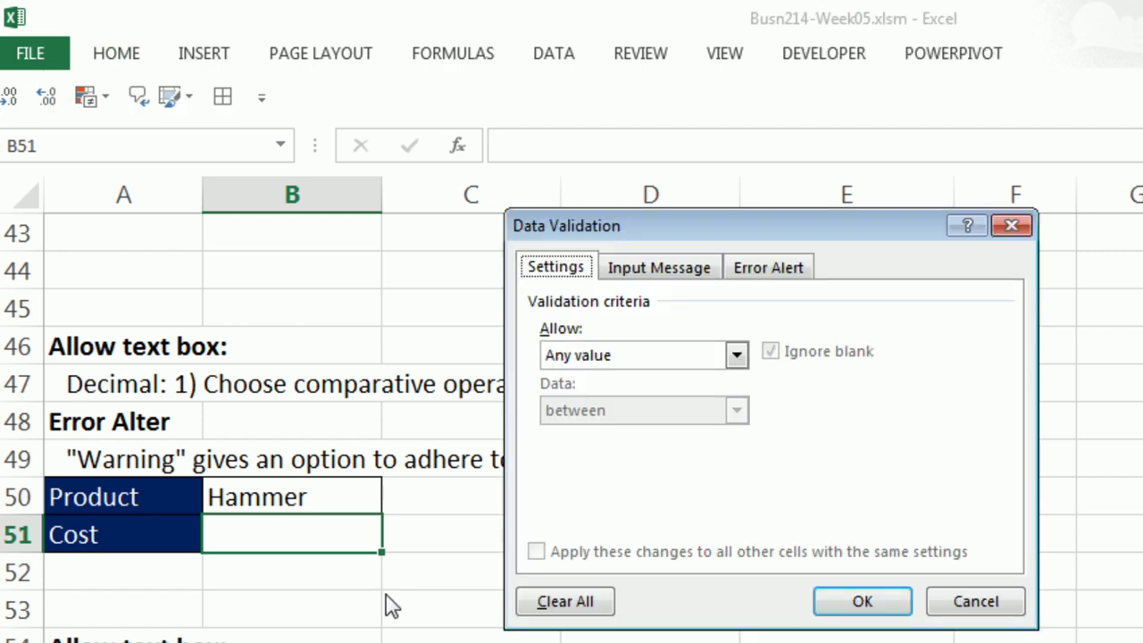
pyautogui.click(737, 356)
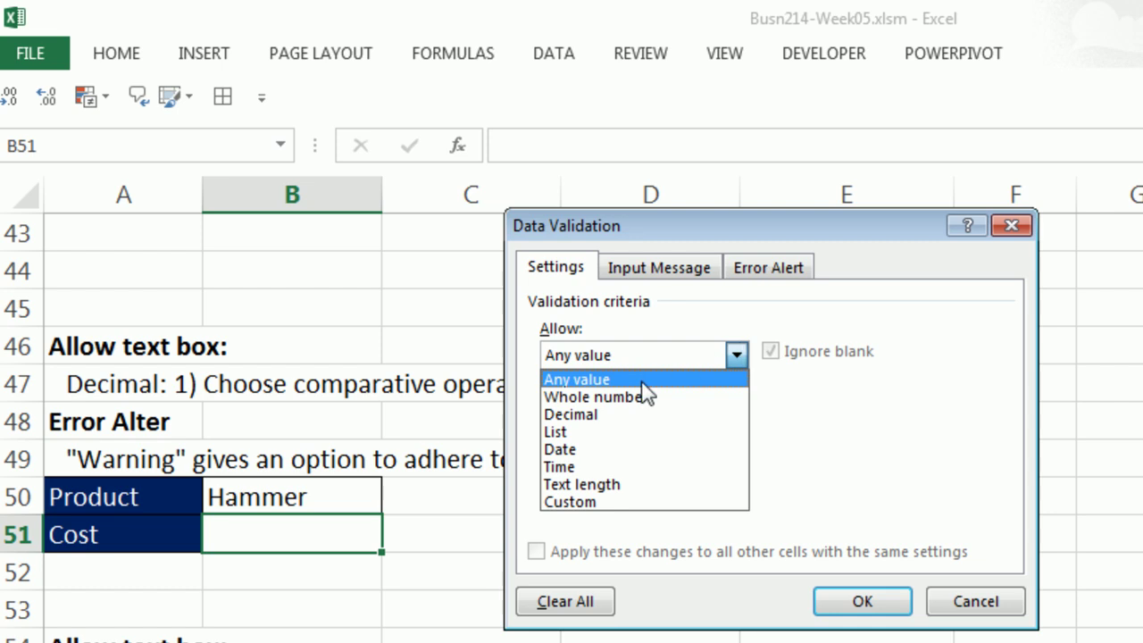
pyautogui.click(623, 415)
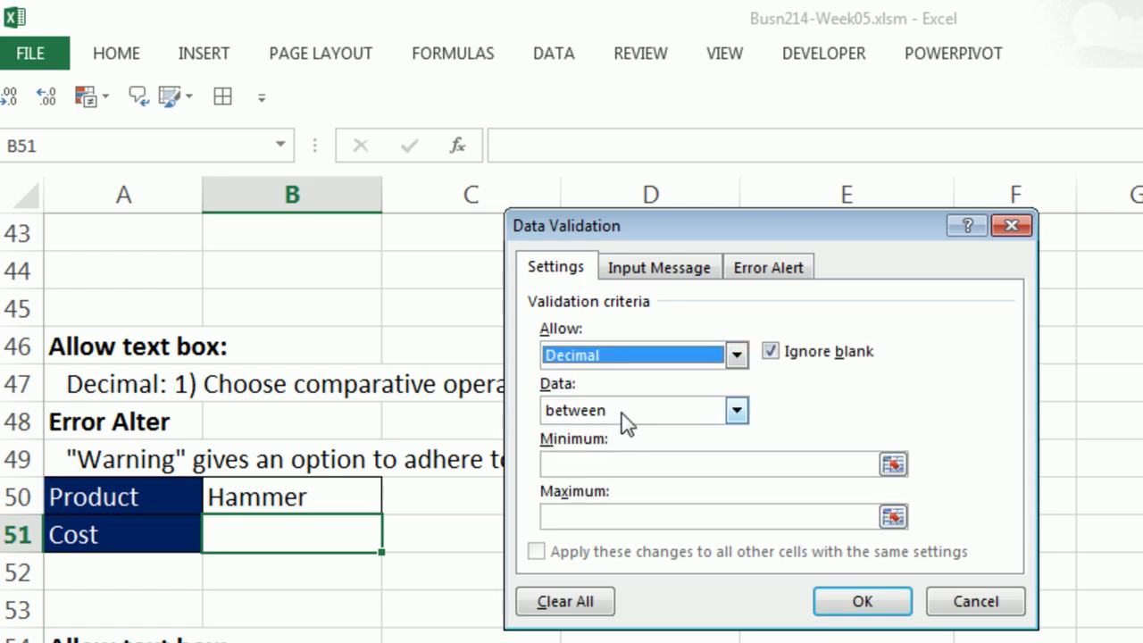
# - Limit the Cost rule to values less than or equal to a maximum of 19.95
pyautogui.click(625, 412)
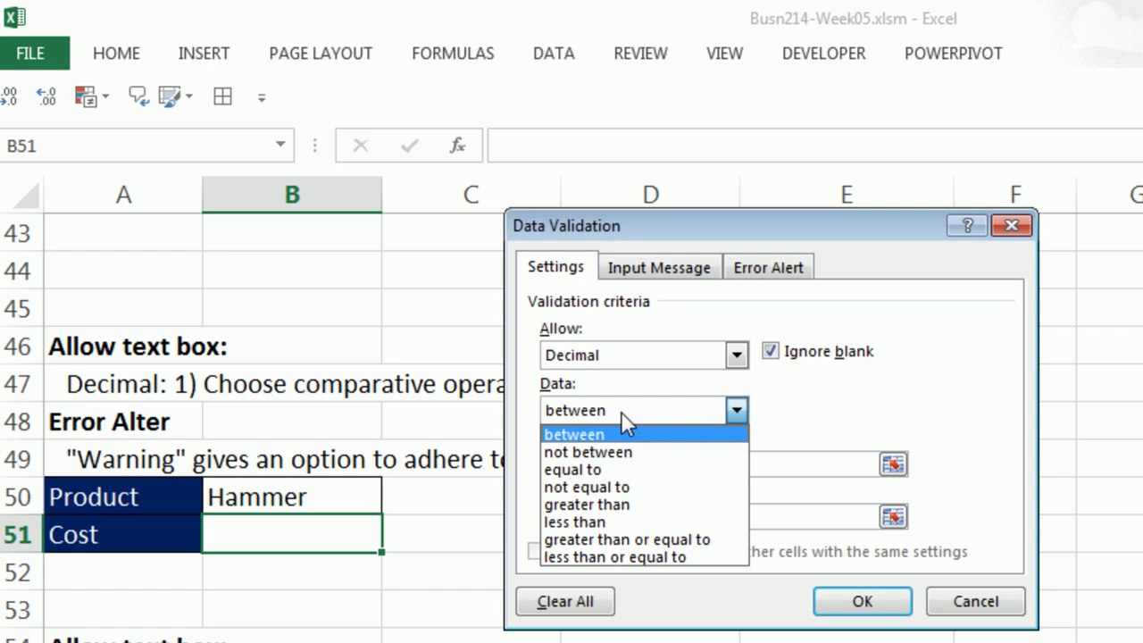
pyautogui.click(636, 557)
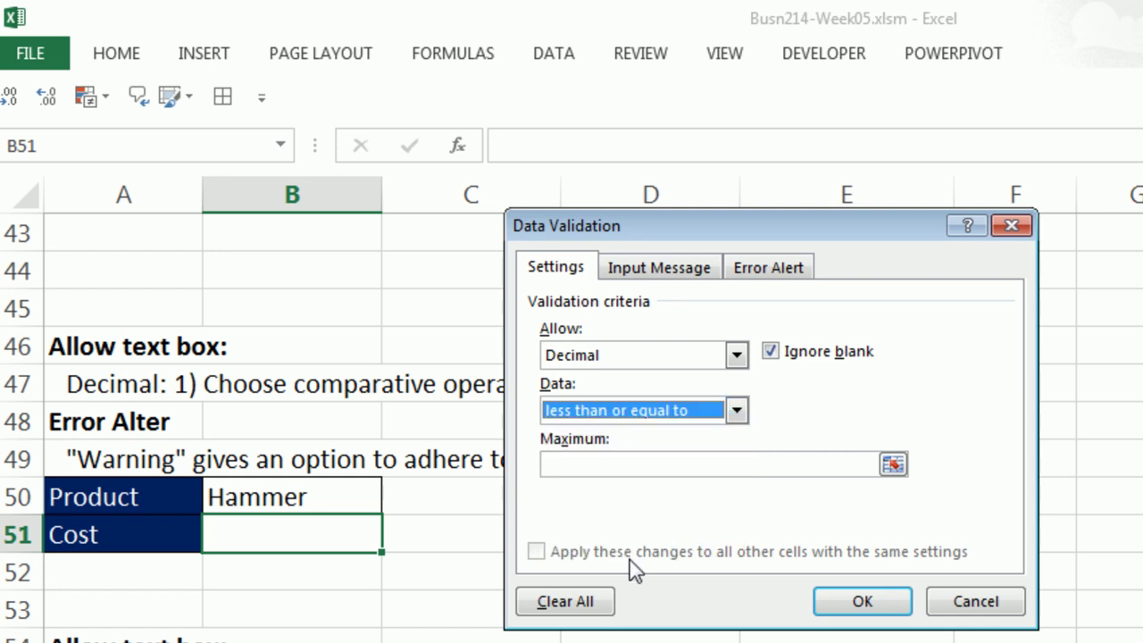
pyautogui.click(625, 464)
pyautogui.write('19.95')
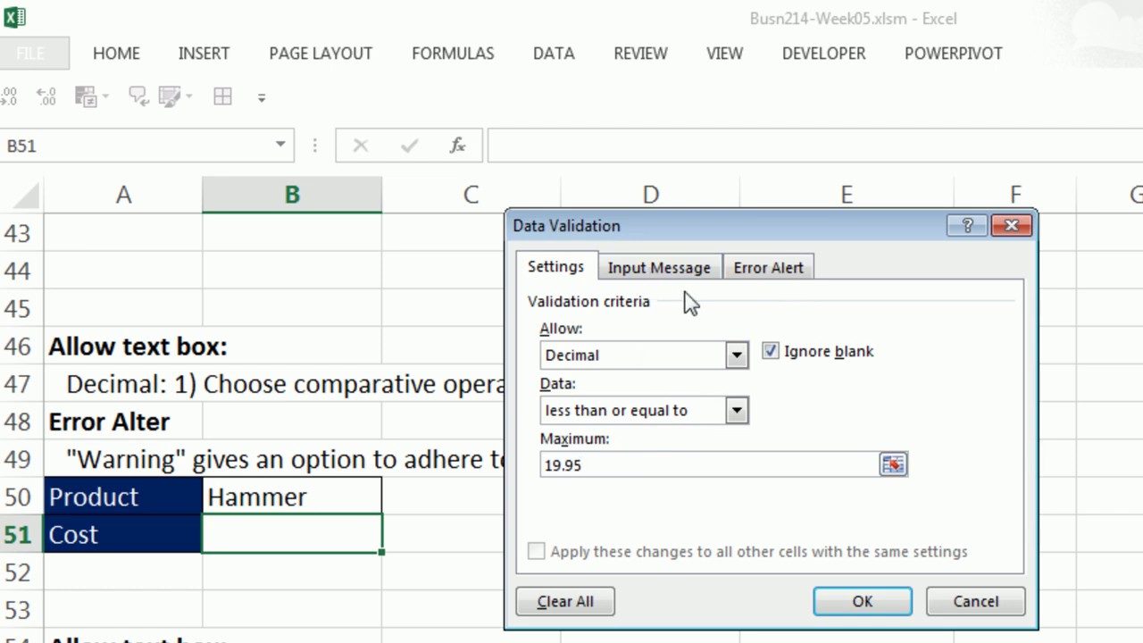
# - Set the error alert style of the Hammer Cost rule to Warning
pyautogui.click(756, 272)
pyautogui.click(811, 388)
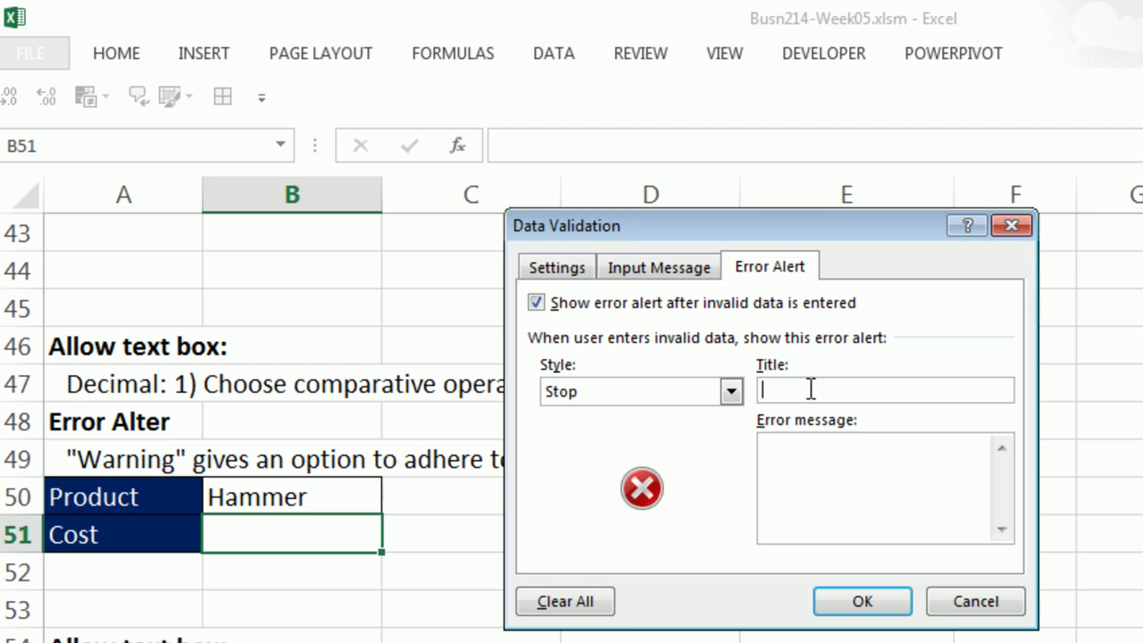
pyautogui.click(731, 393)
pyautogui.click(626, 420)
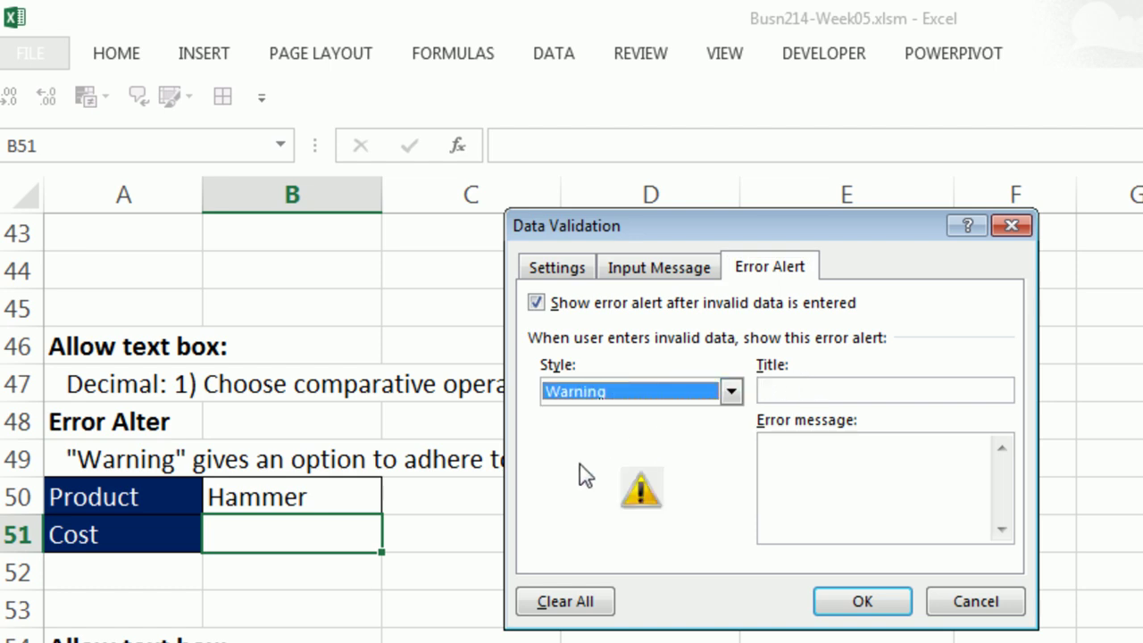
# - Title the alert "<= 19.50" with the message "Please enter a number less than or equal to 19.50" and apply the rule
pyautogui.click(843, 394)
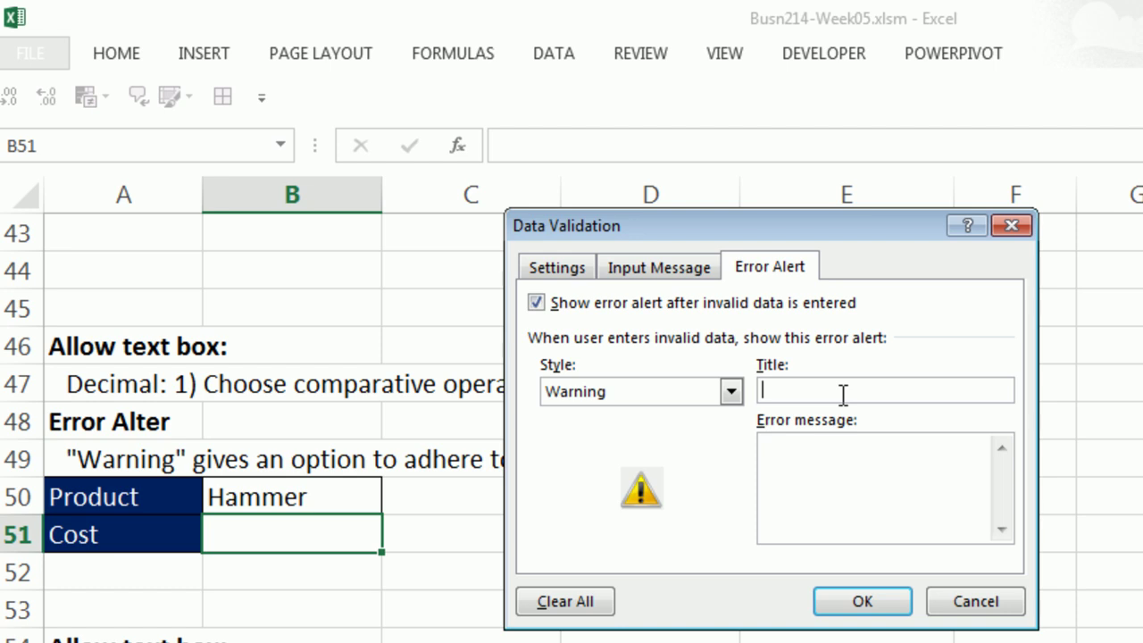
pyautogui.write('<= 19.50')
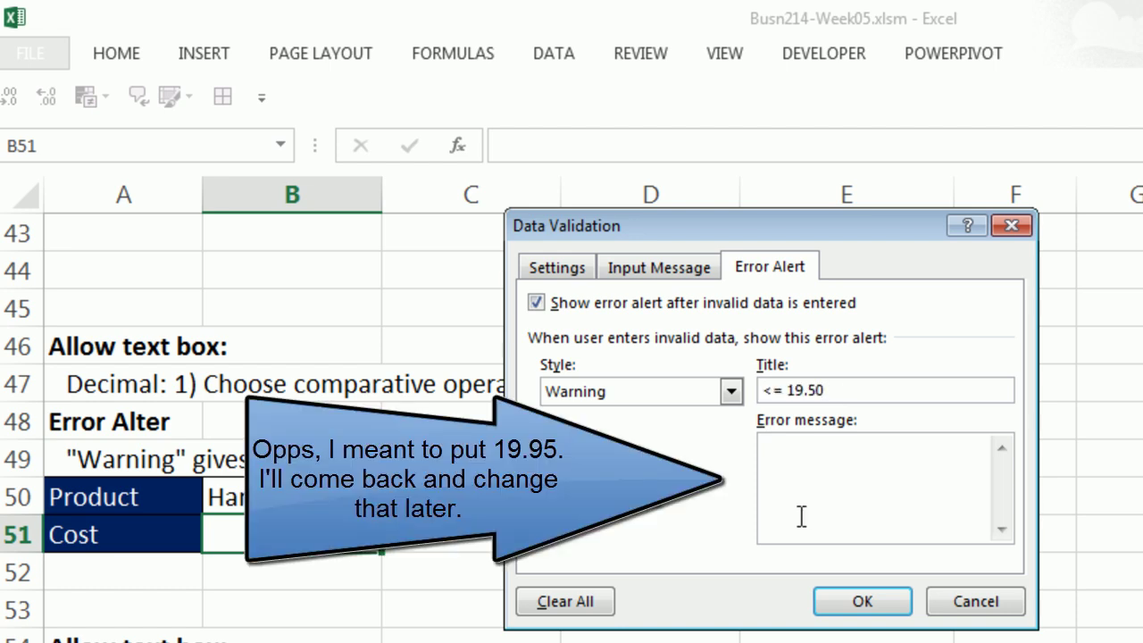
pyautogui.click(888, 473)
pyautogui.write('Please enter a number less than or equal to 19.50')
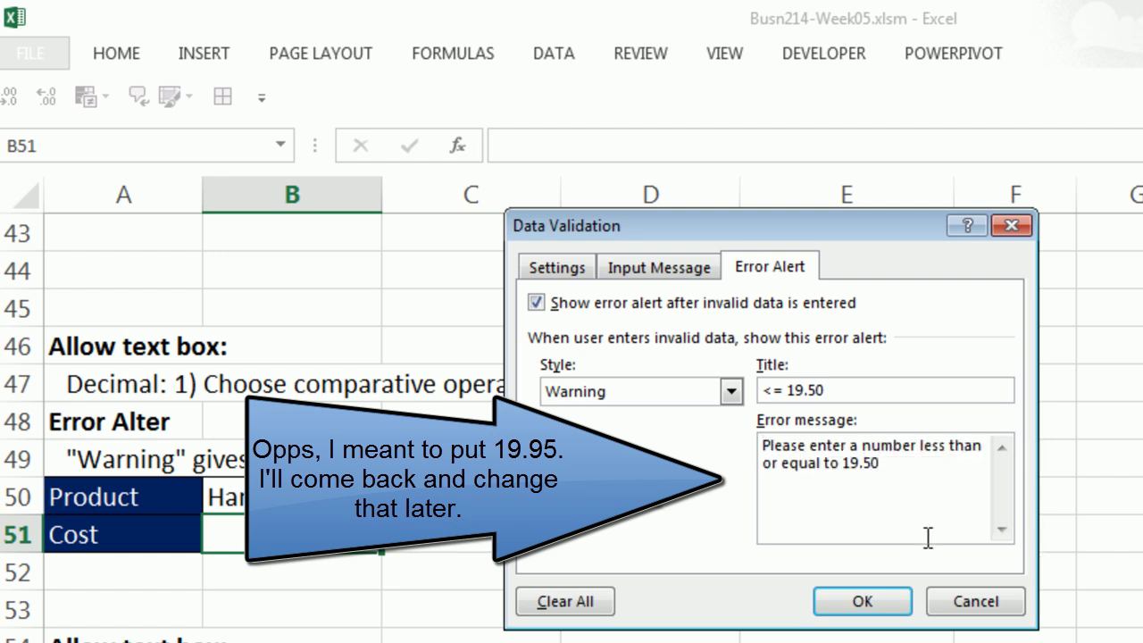
pyautogui.click(852, 608)
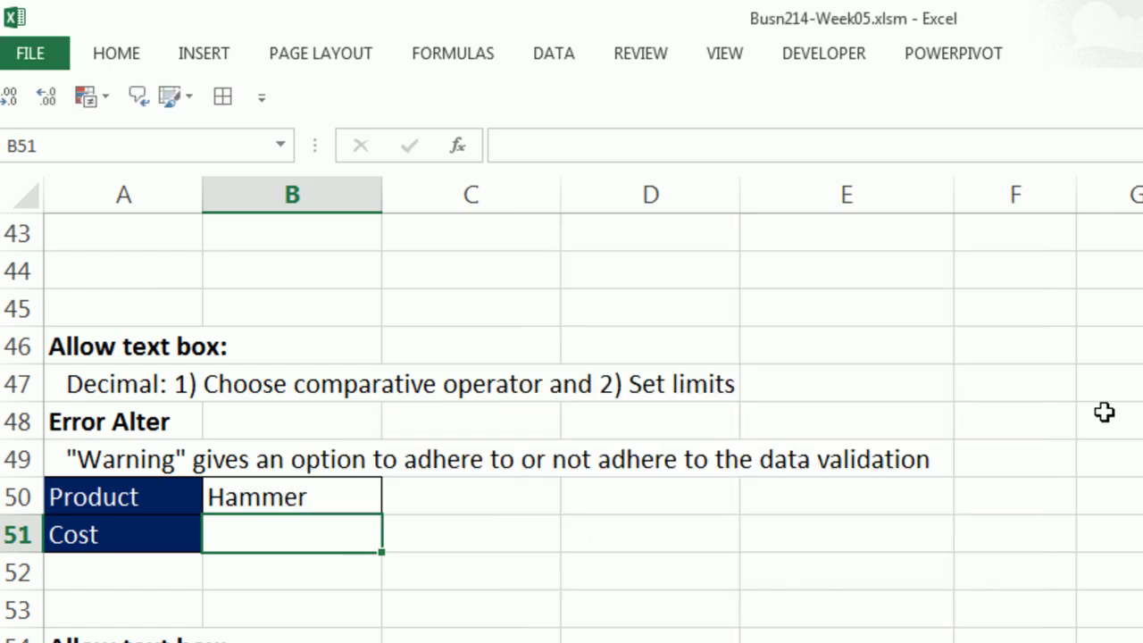
# - Test the Cost rule in cell B51 by entering 5, 19.5 and 19.51 in turn
pyautogui.write('5')
pyautogui.hotkey('ctrl', 'Return')
pyautogui.write('19.5')
pyautogui.hotkey('ctrl', 'Return')
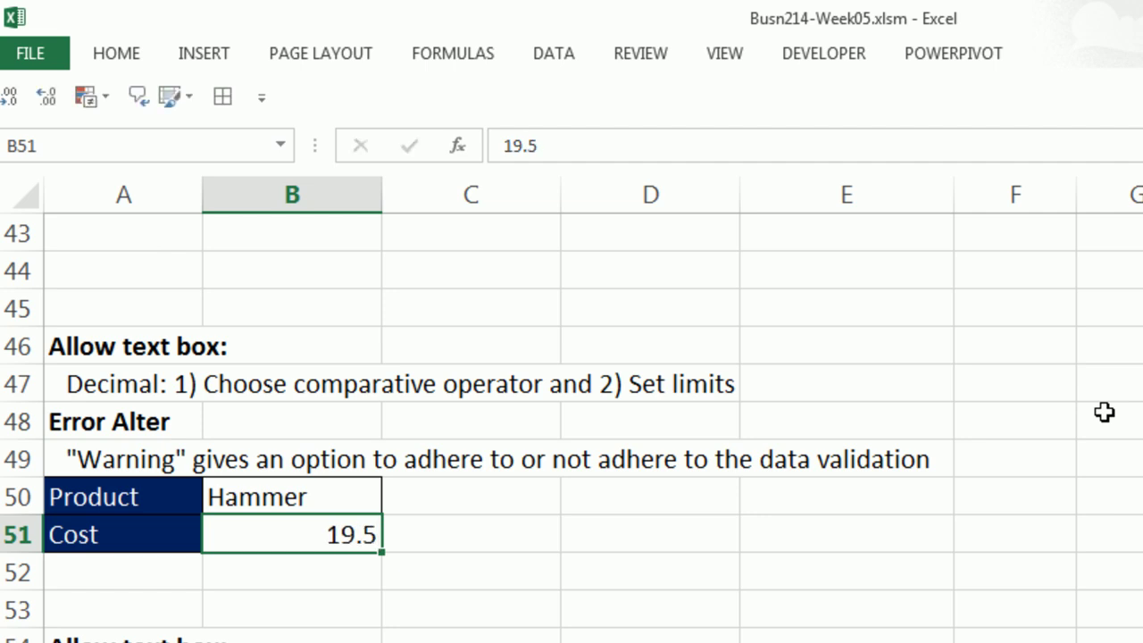
pyautogui.write('19.51')
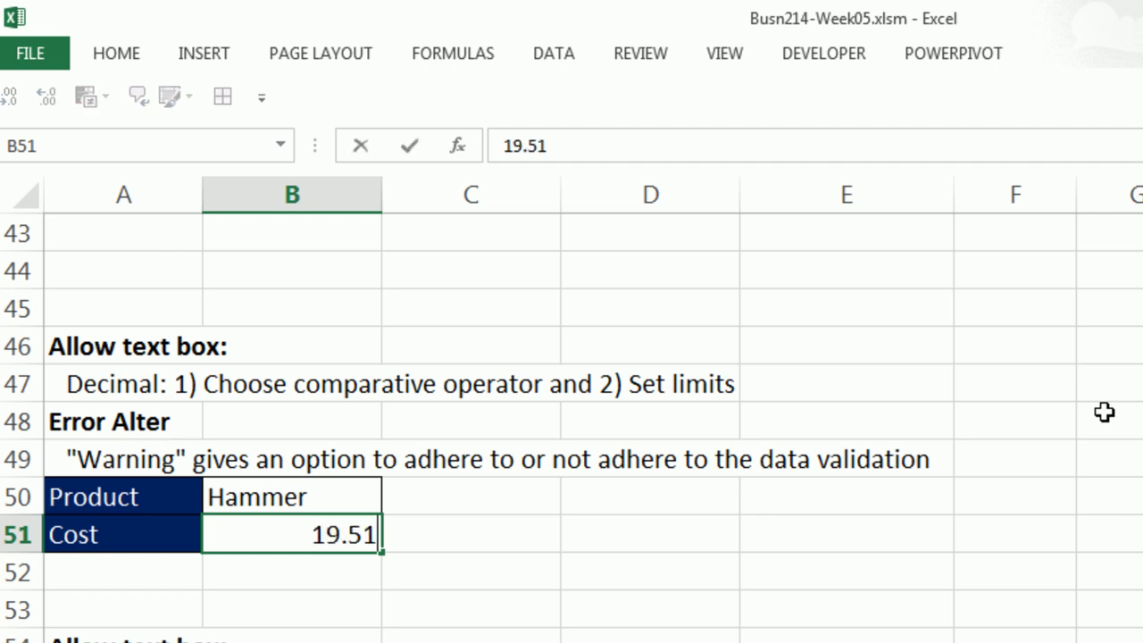
pyautogui.hotkey('ctrl', 'Return')
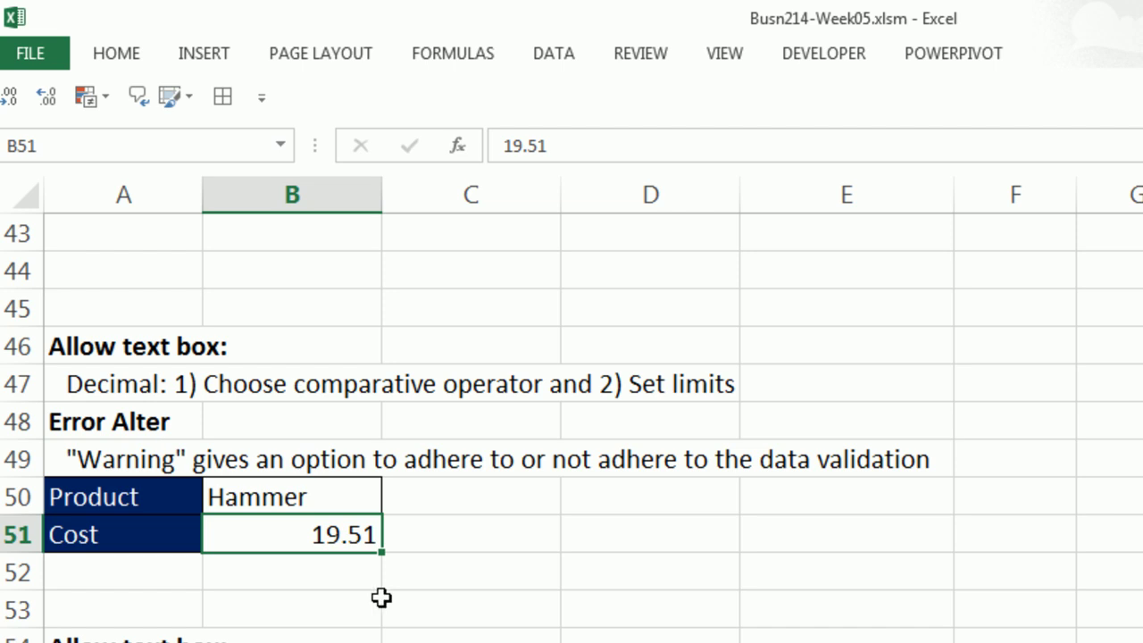
# - Change the maximum in cell B51's data validation rule to 19.50
pyautogui.press('alt')
pyautogui.press('d')
pyautogui.press('l')
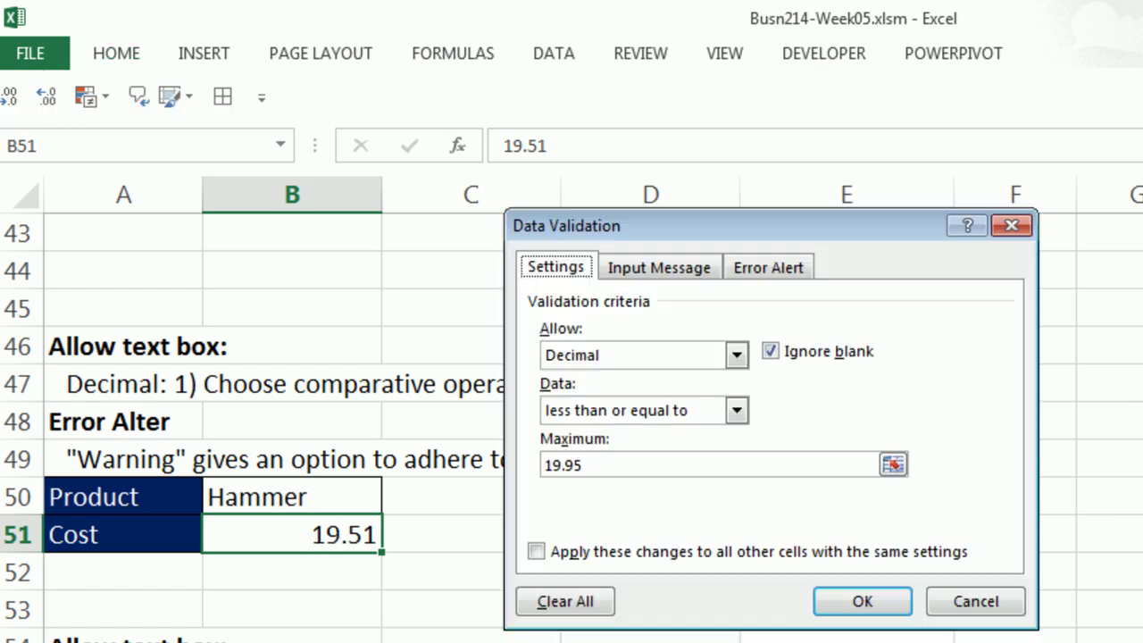
pyautogui.click(601, 473)
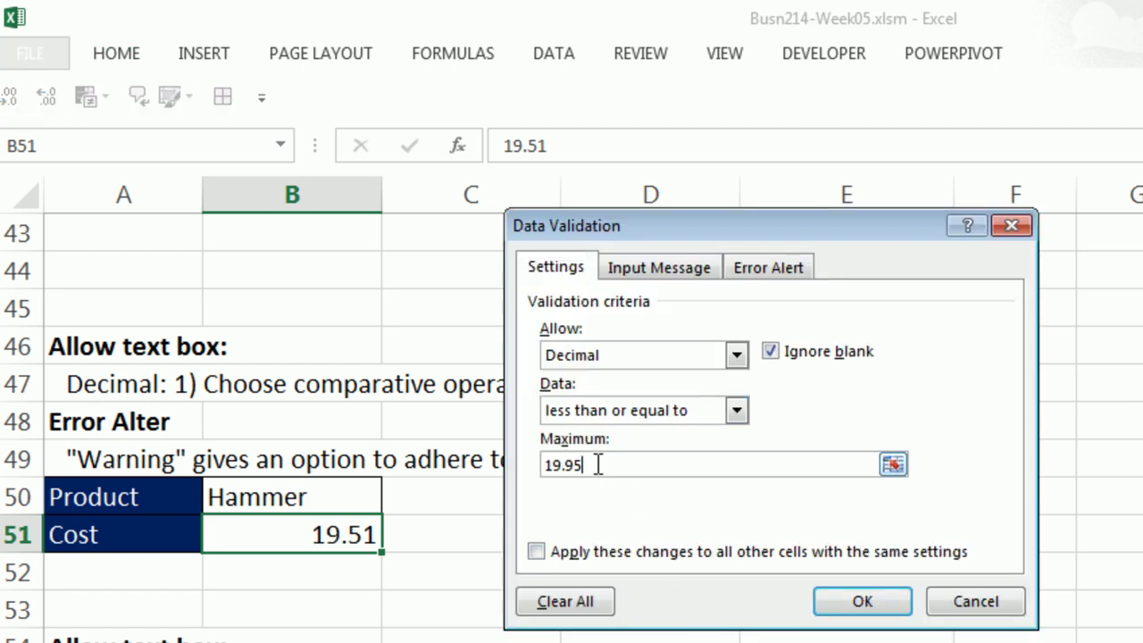
pyautogui.press('BackSpace')
pyautogui.press('BackSpace')
pyautogui.write('50')
pyautogui.click(859, 603)
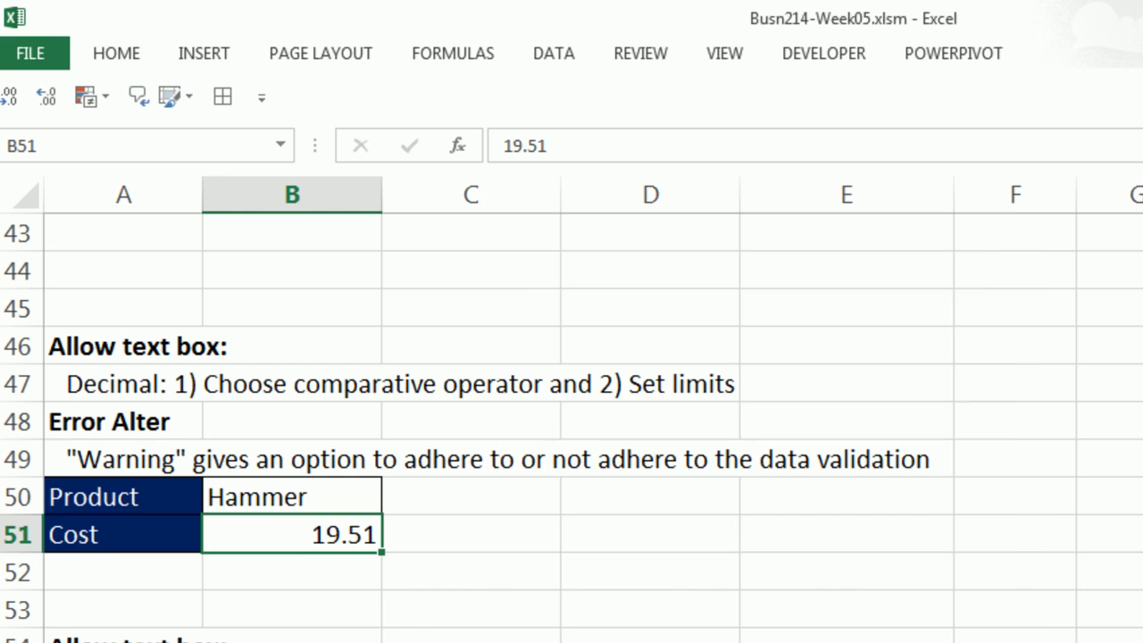
# - Test the corrected limit in cell B51 by entering 19.5 and then 19.51
pyautogui.write('19.5')
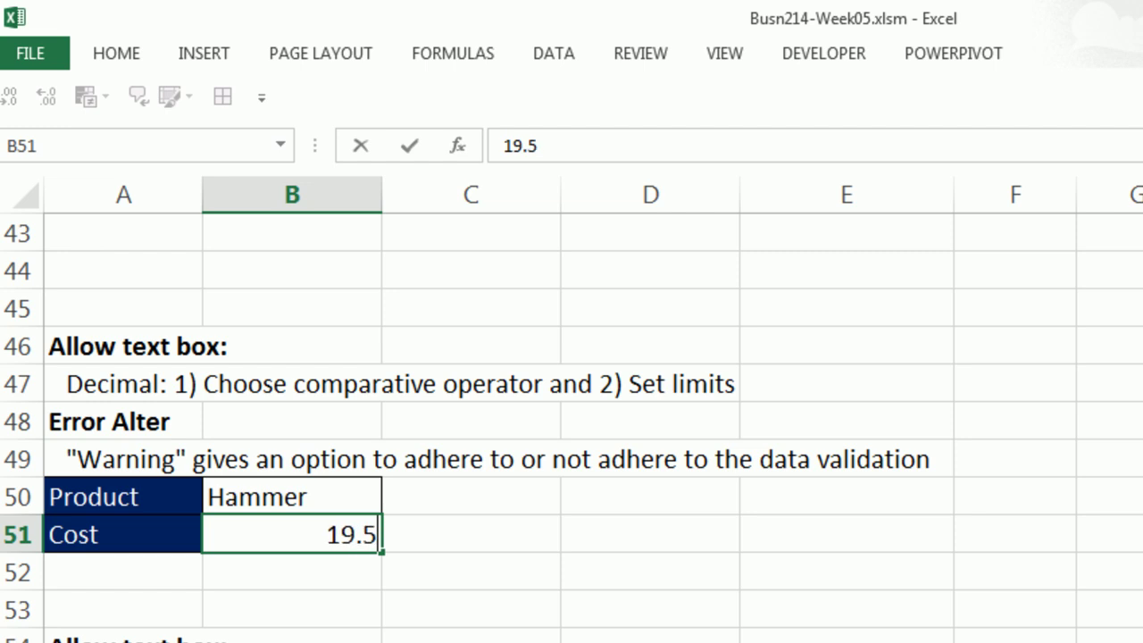
pyautogui.hotkey('ctrl', 'Return')
pyautogui.write('19.51')
pyautogui.hotkey('ctrl', 'Return')
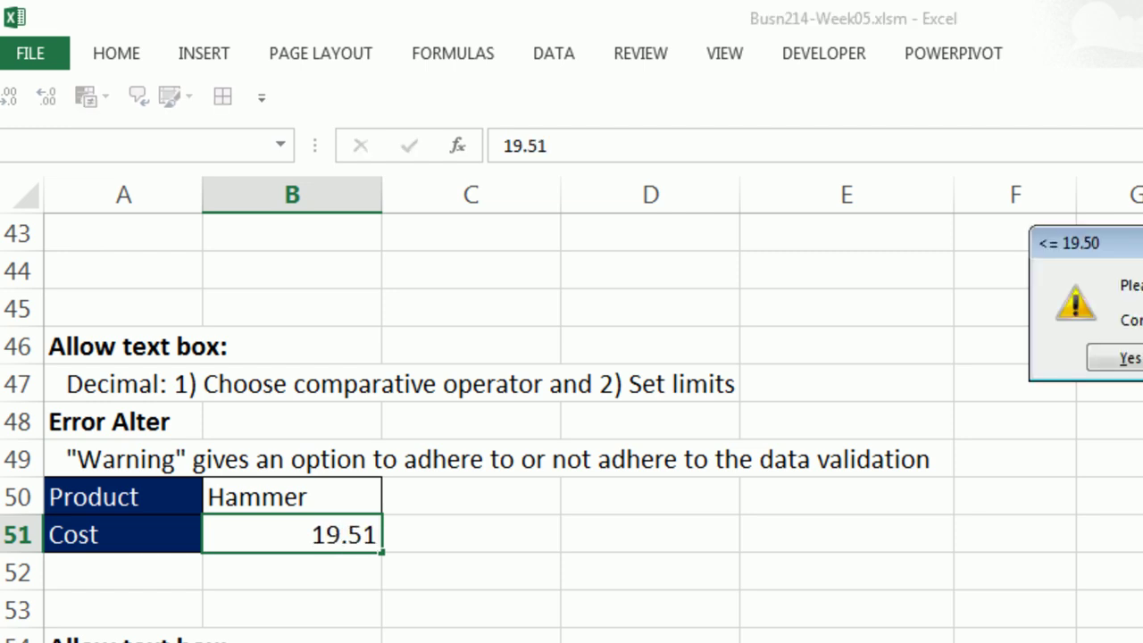
# - Decline to continue with the out-of-range cost and enter 18.5 in cell B51 instead
pyautogui.moveTo(1139, 246); pyautogui.dragTo(464, 319)
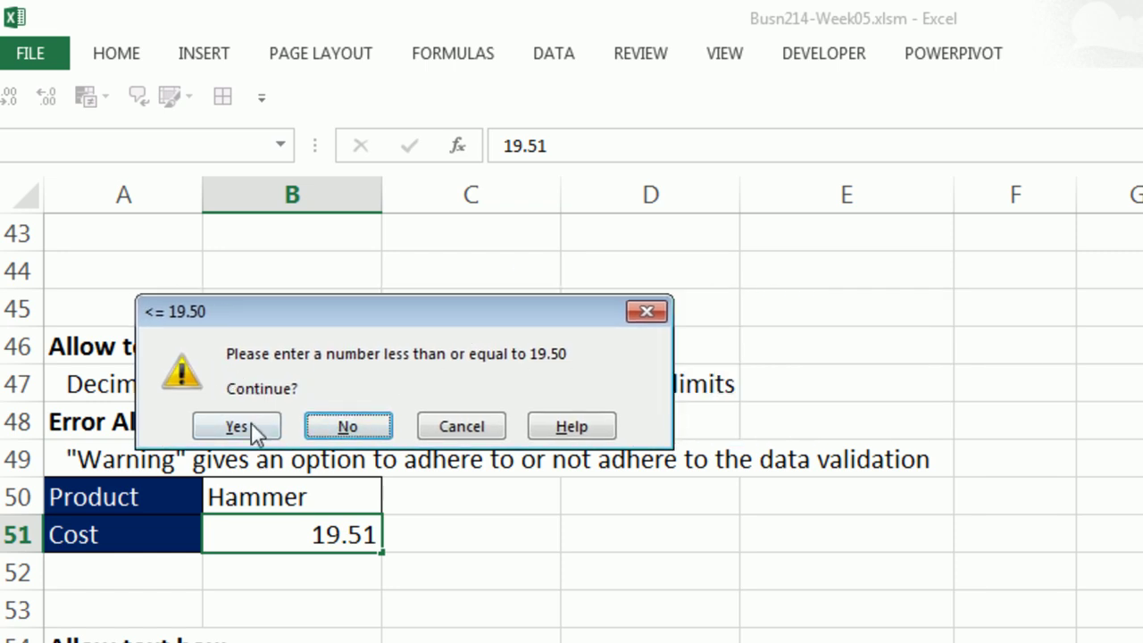
pyautogui.click(348, 427)
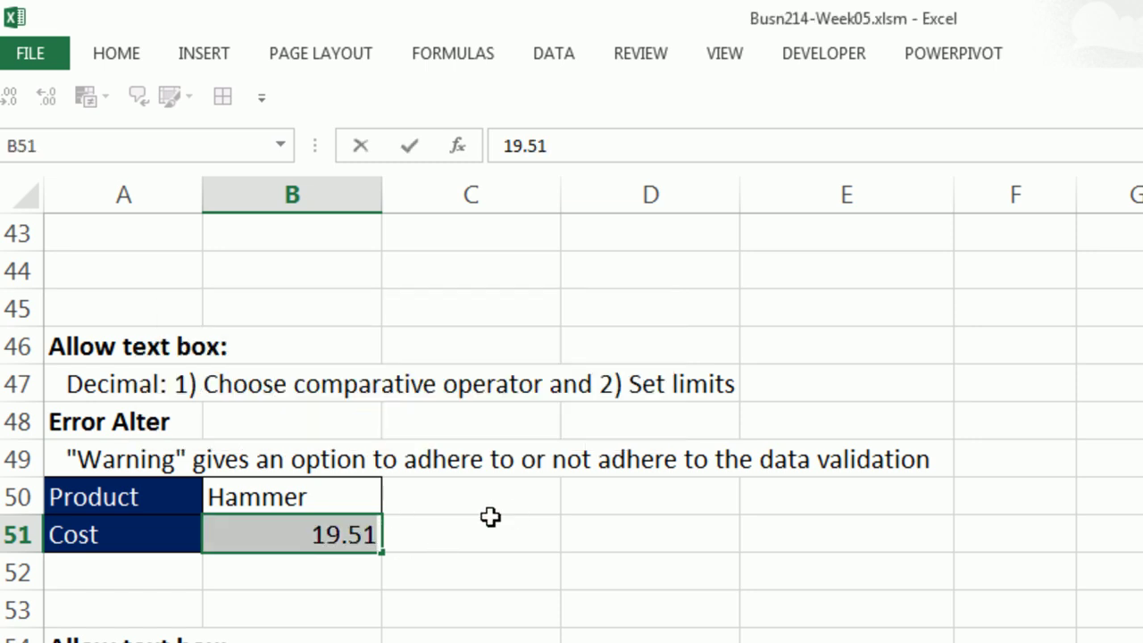
pyautogui.write('18.5')
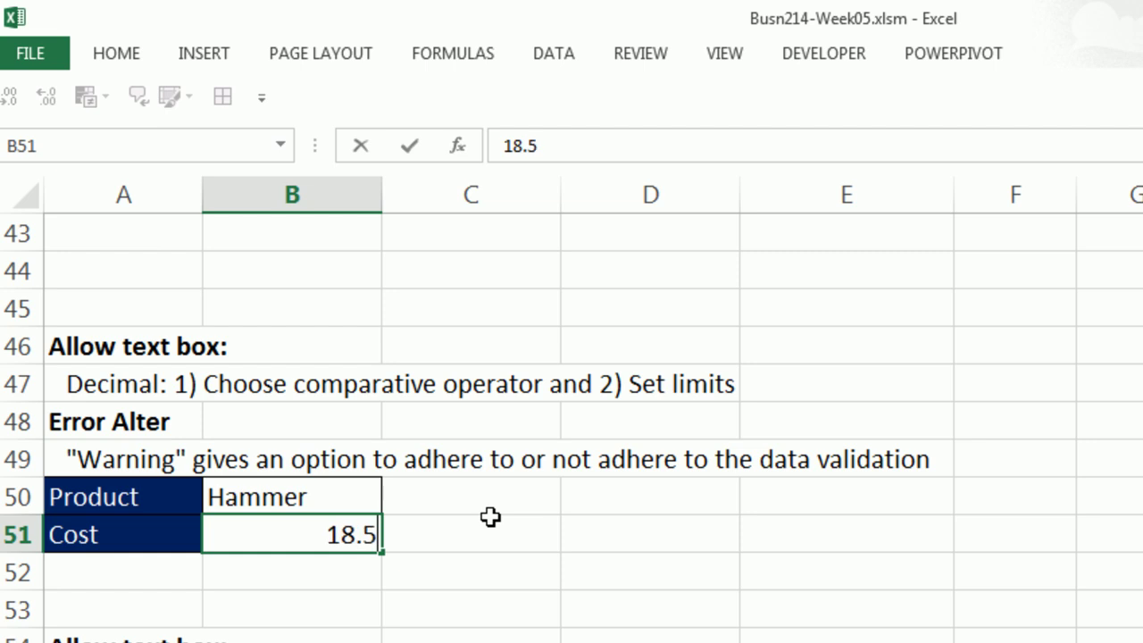
pyautogui.hotkey('ctrl', 'Return')
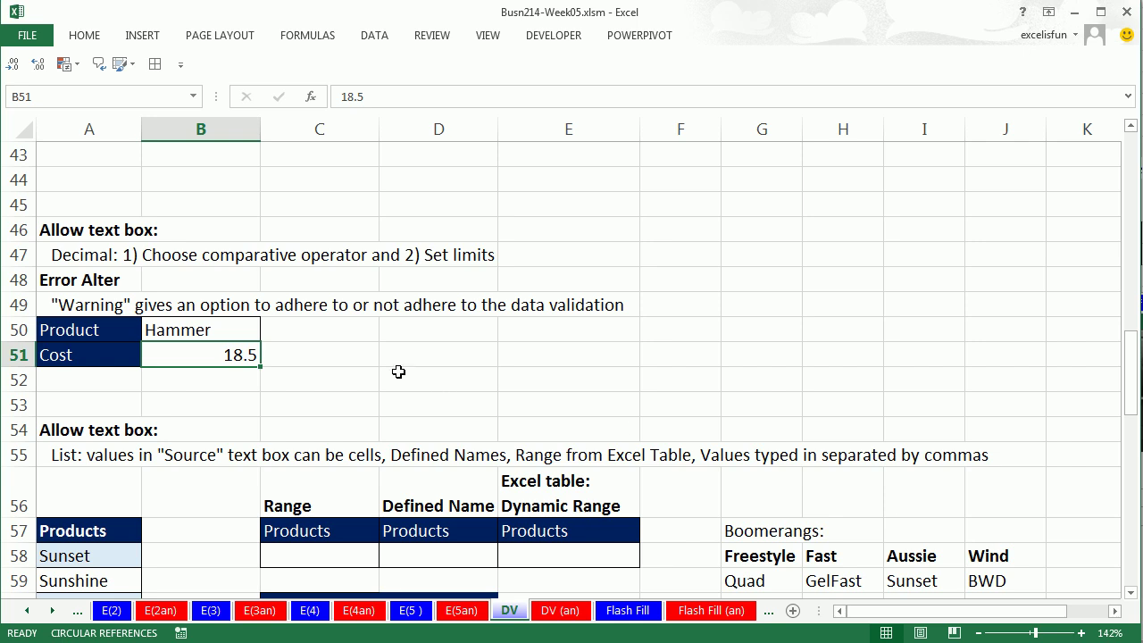
# - Enter the labels "Information" in cell D51 and "Cost" in cell C52
pyautogui.click(441, 357)
pyautogui.write('Information')
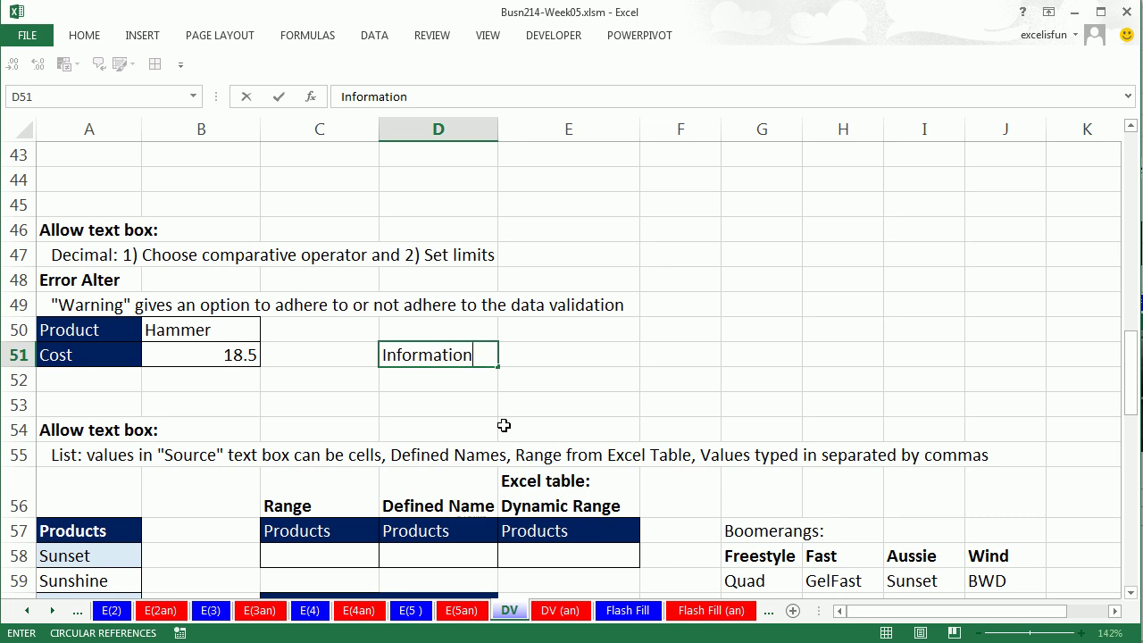
pyautogui.press('Return')
pyautogui.click(356, 380)
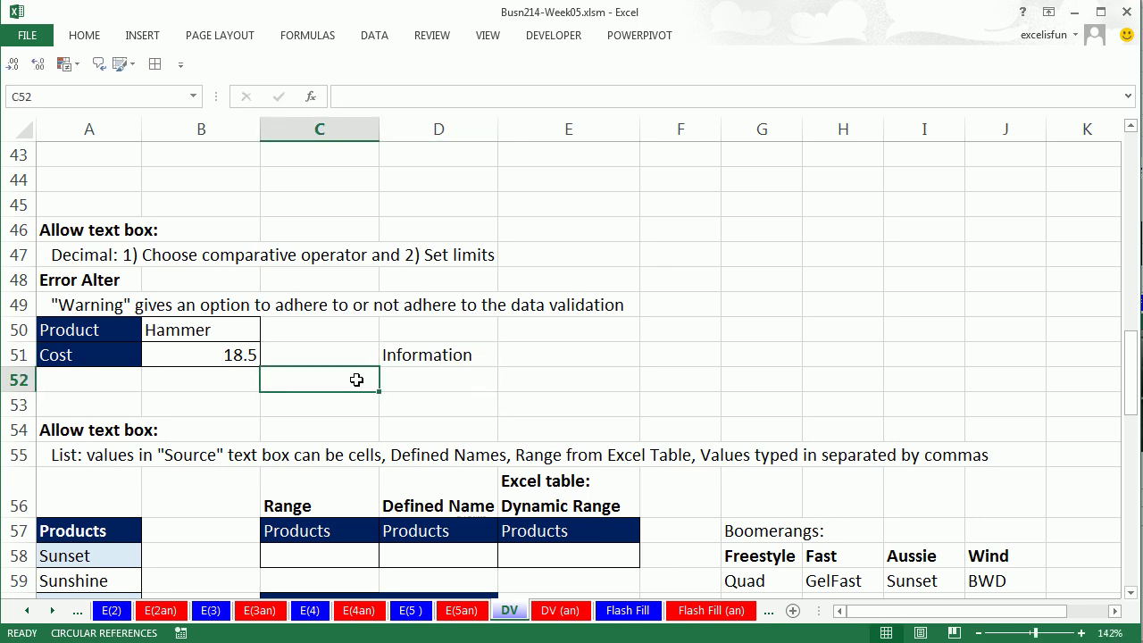
pyautogui.write('Cost')
pyautogui.press('Tab')
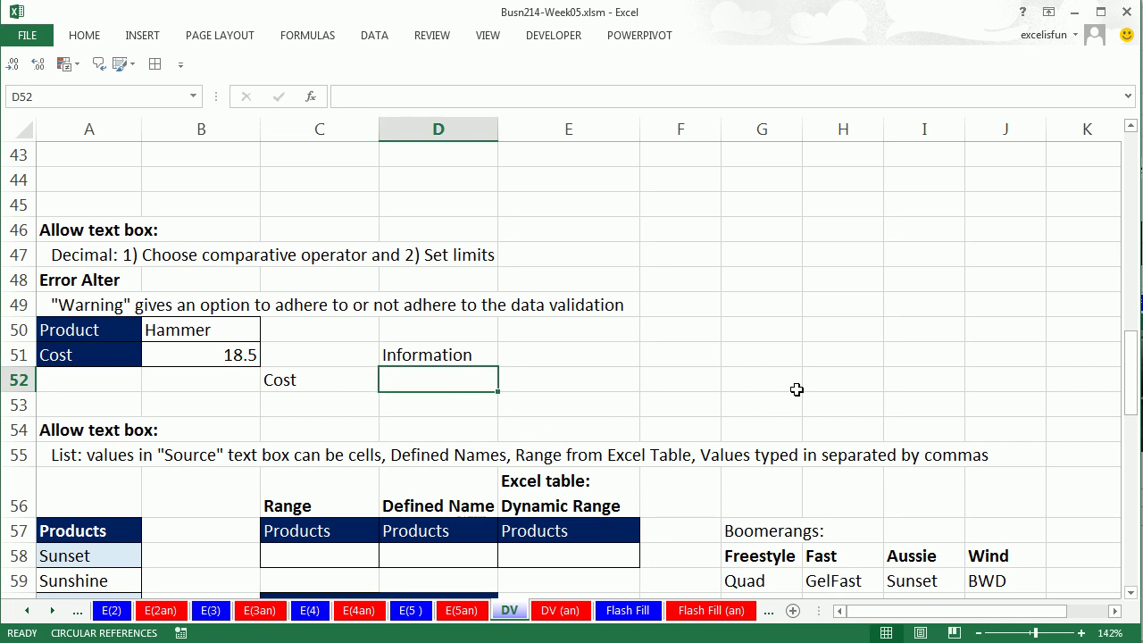
pyautogui.hotkey('alt', 'd')
pyautogui.press('l')
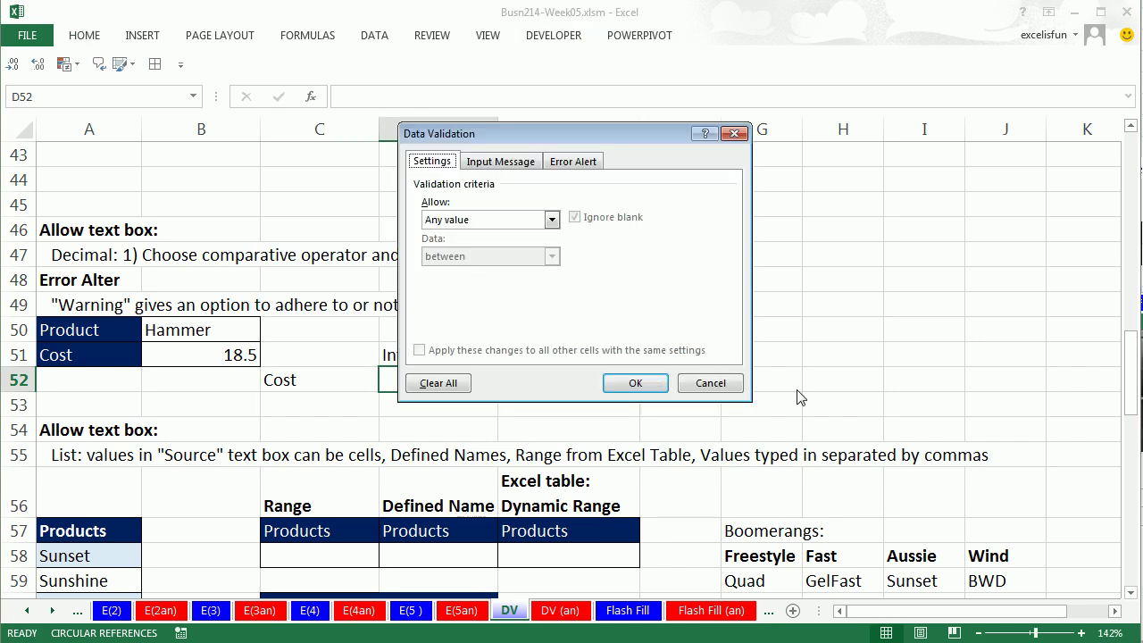
pyautogui.press('Tab')
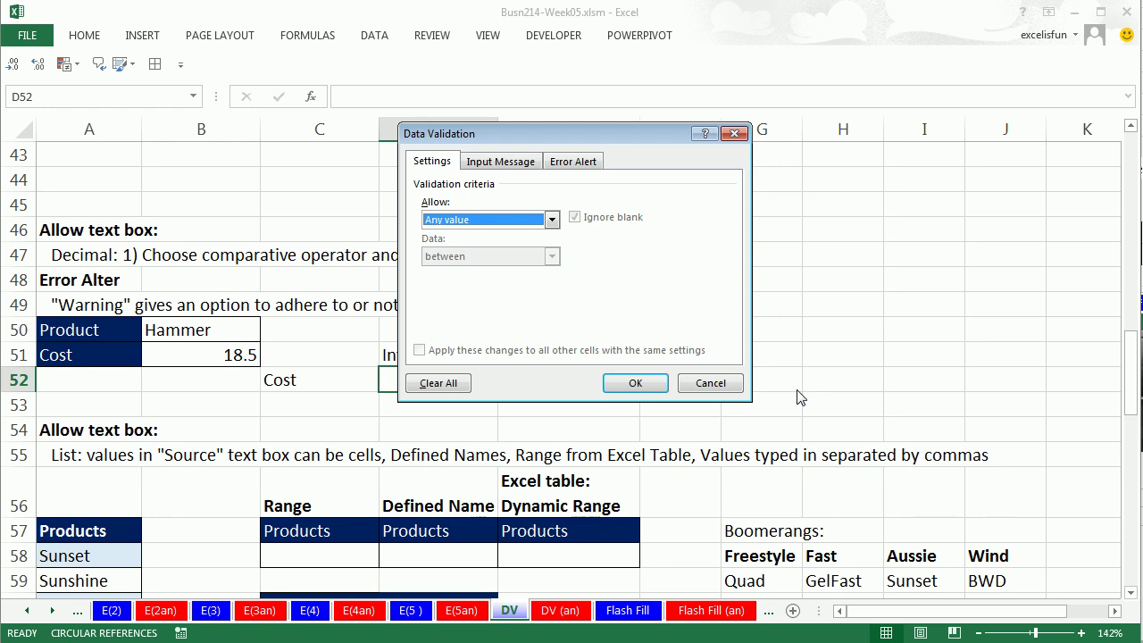
pyautogui.press('Escape')
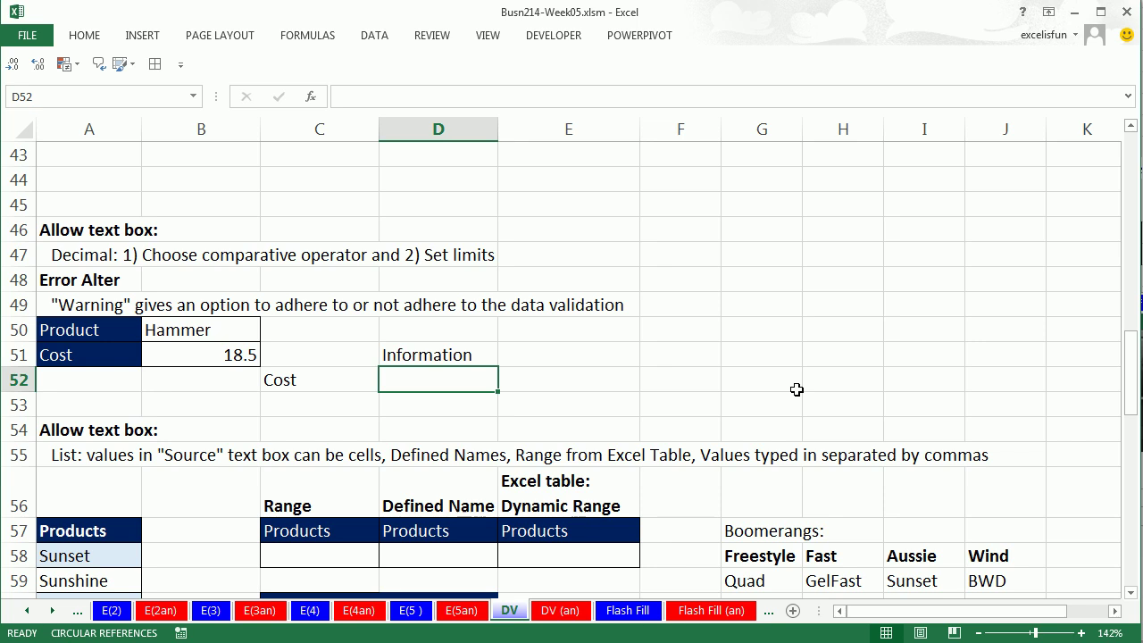
pyautogui.hotkey('alt', 'a')
pyautogui.press('v')
pyautogui.press('v')
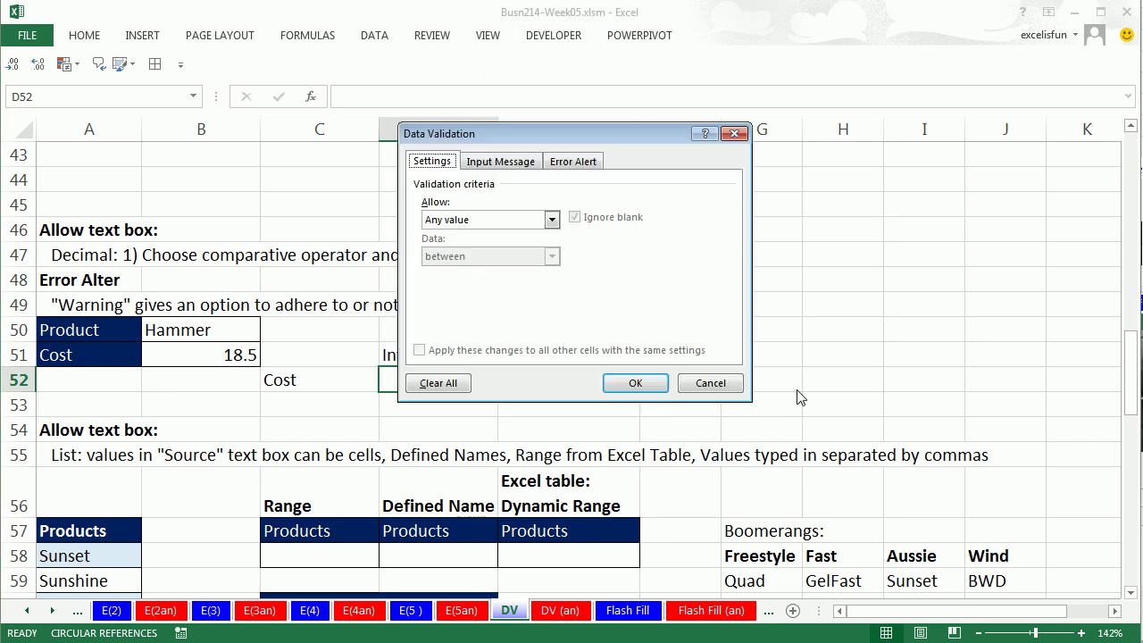
pyautogui.press('Tab')
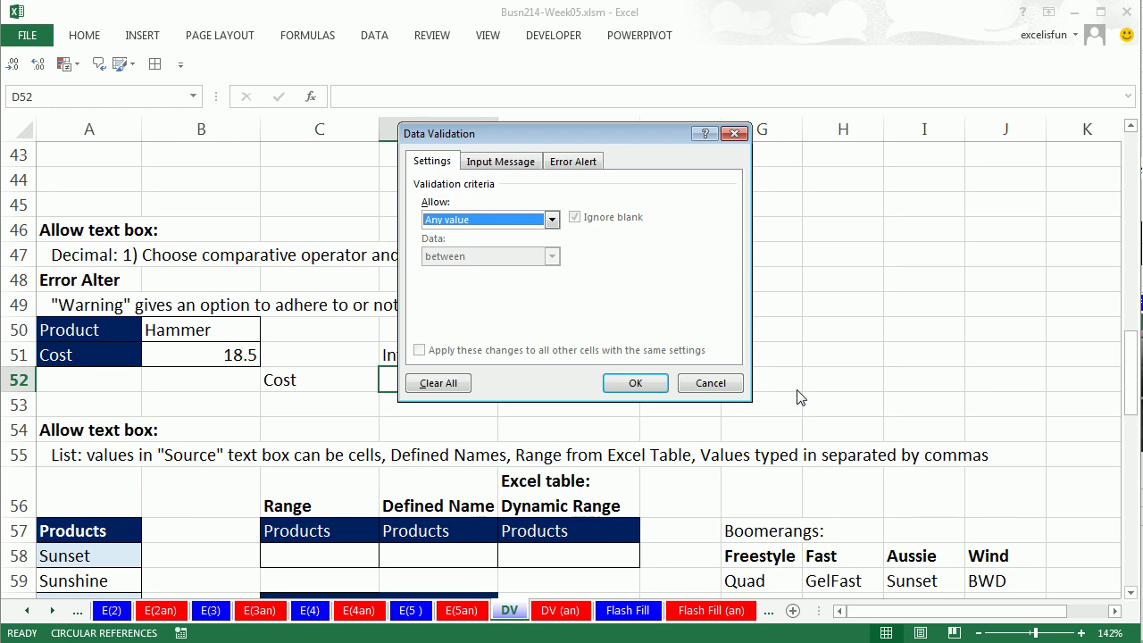
pyautogui.press('Escape')
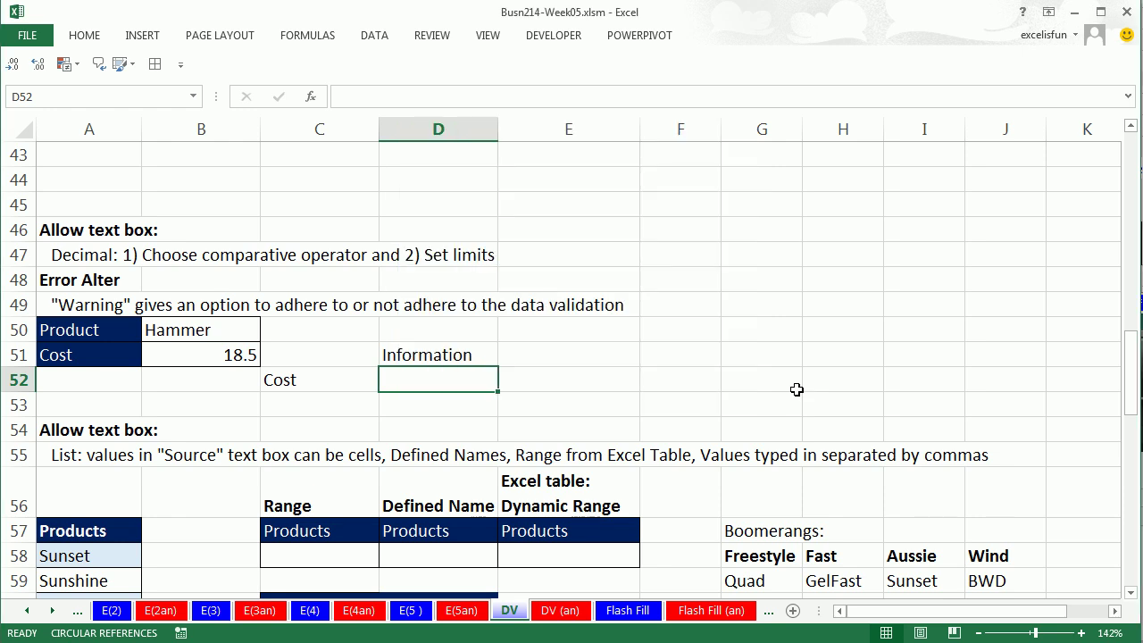
# - Start a data validation rule on cell D52 that allows Decimal values
pyautogui.hotkey('alt', 'd')
pyautogui.press('l')
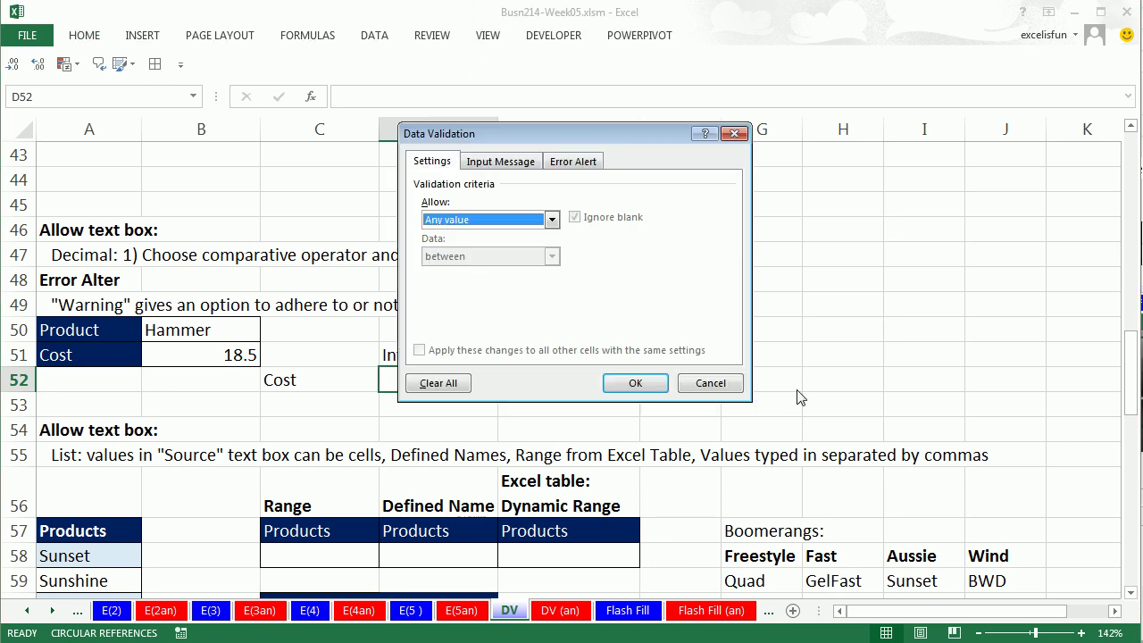
pyautogui.hotkey('alt', 'Down')
pyautogui.press('Down')
pyautogui.press('Down')
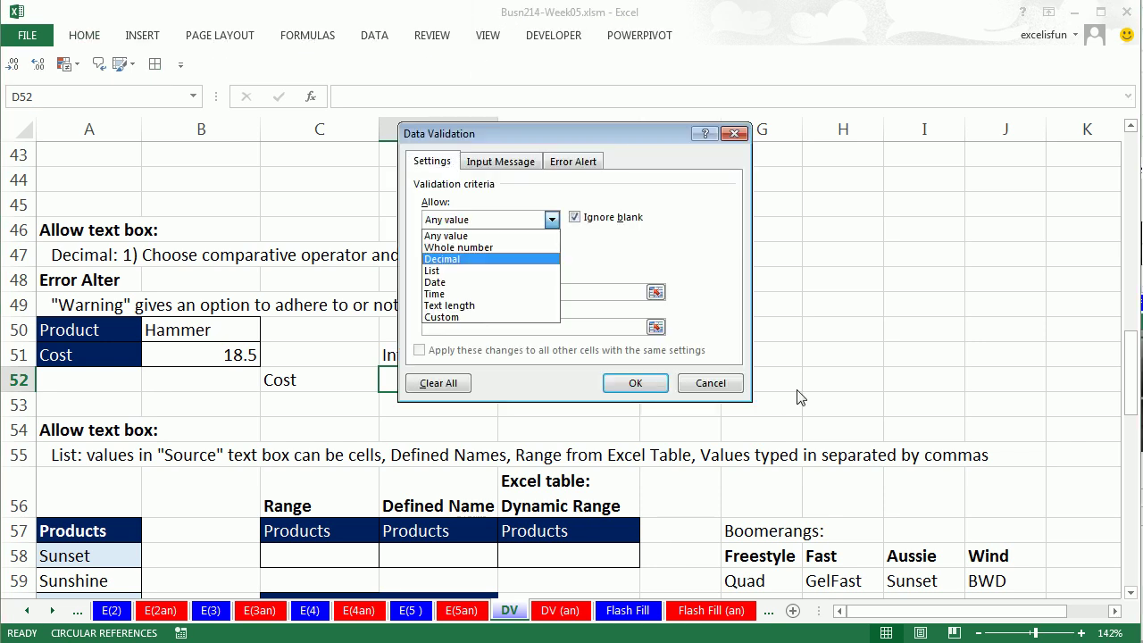
pyautogui.press('Tab')
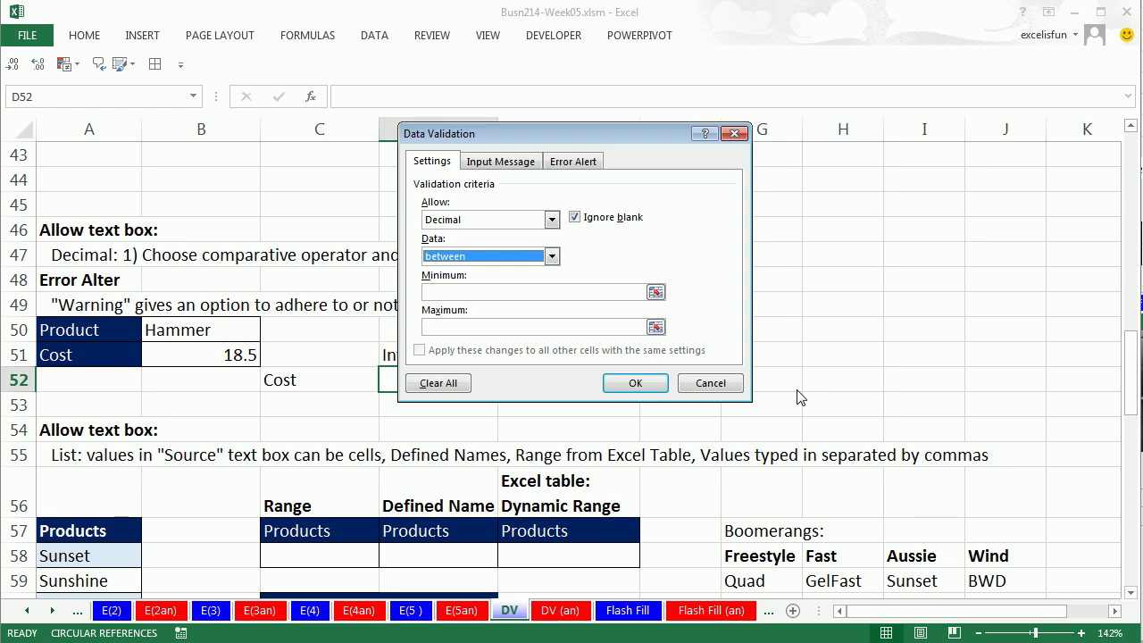
# - Limit cell D52's rule to values less than or equal to a maximum of 19.50
pyautogui.hotkey('alt', 'Down')
pyautogui.press('Down')
pyautogui.press('Down')
pyautogui.press('Down')
pyautogui.press('Down')
pyautogui.press('Down')
pyautogui.press('Down')
pyautogui.press('Down')
pyautogui.press('Tab')
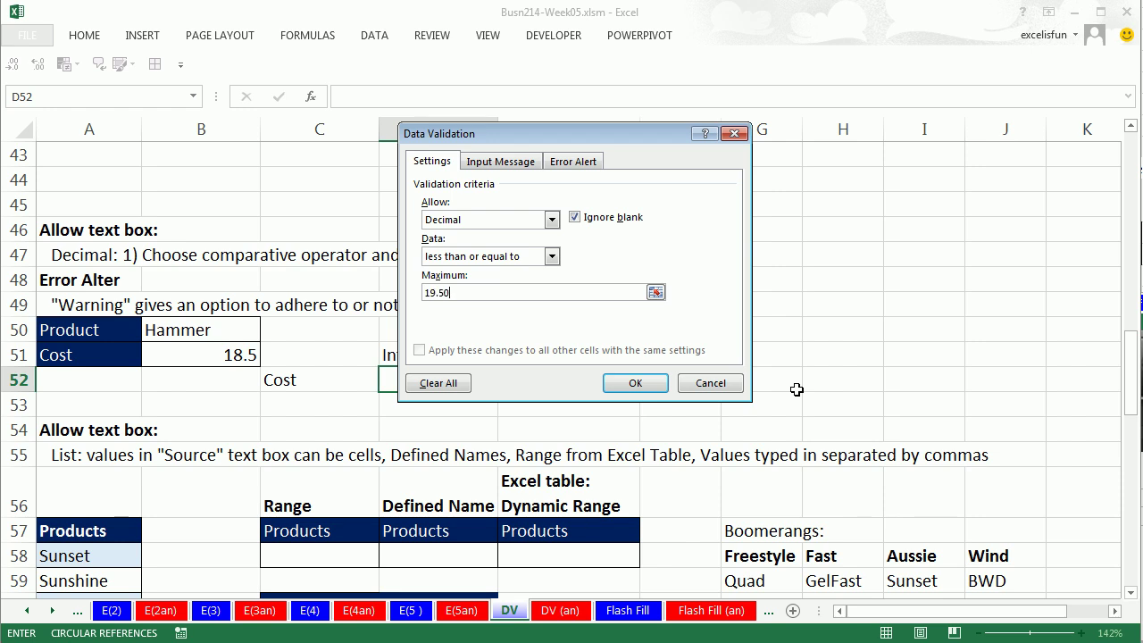
# - Give D52's rule an Information-style error alert with text beginning "It sh", and apply the rule
pyautogui.click(570, 162)
pyautogui.click(548, 243)
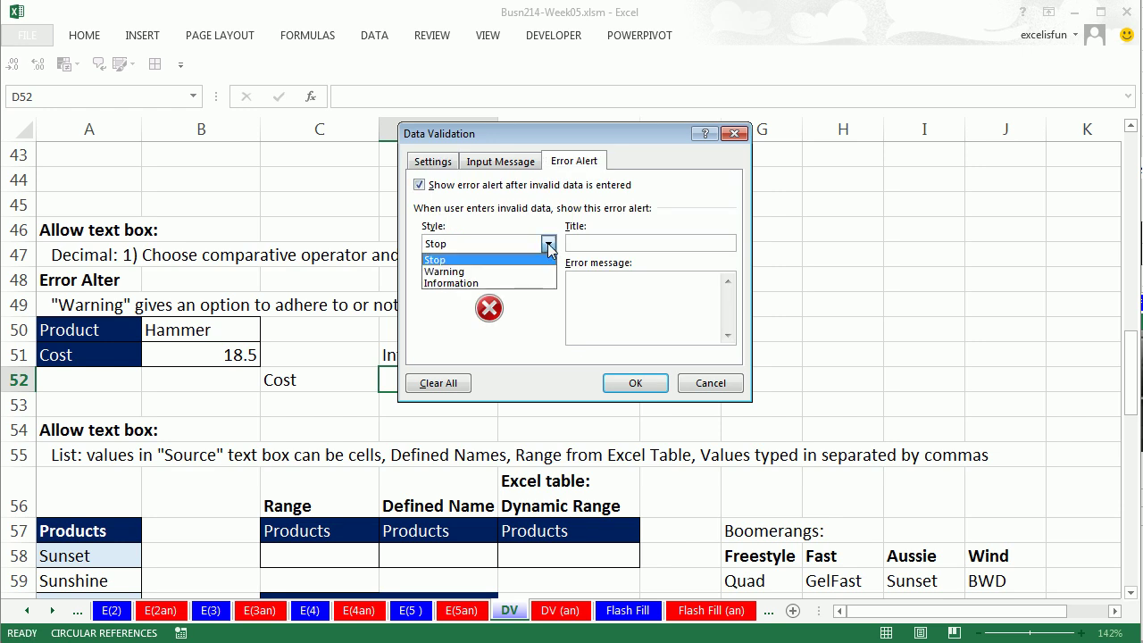
pyautogui.click(469, 284)
pyautogui.click(590, 242)
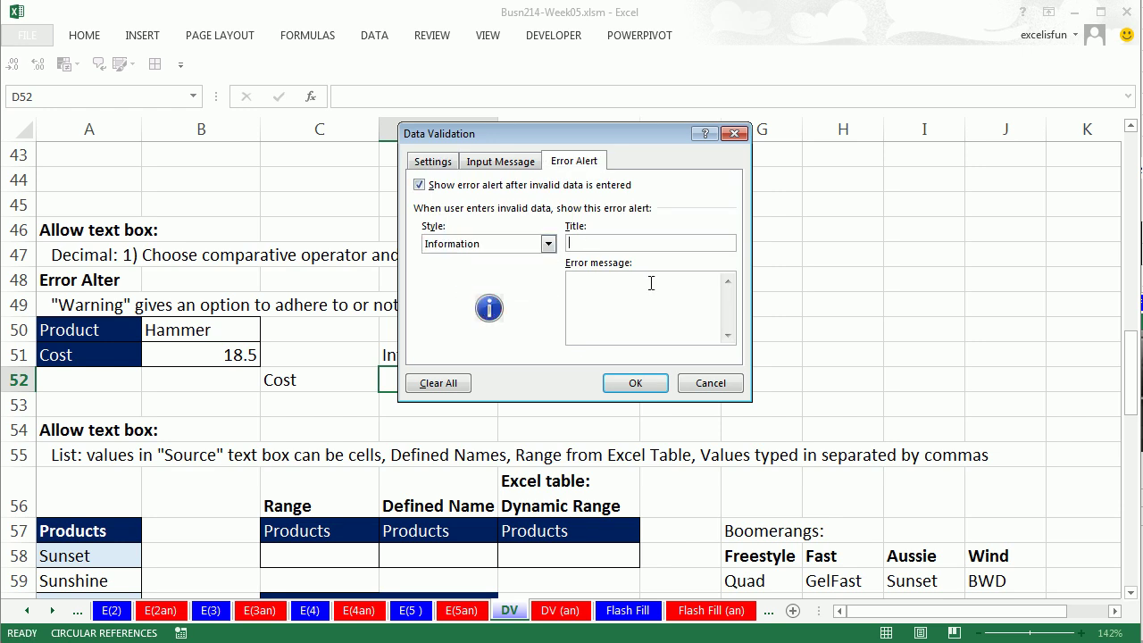
pyautogui.write('It sh')
pyautogui.click(643, 382)
# - Test the Information rule in cell D52 by entering 19.49 and then 19.5
pyautogui.write('19.49')
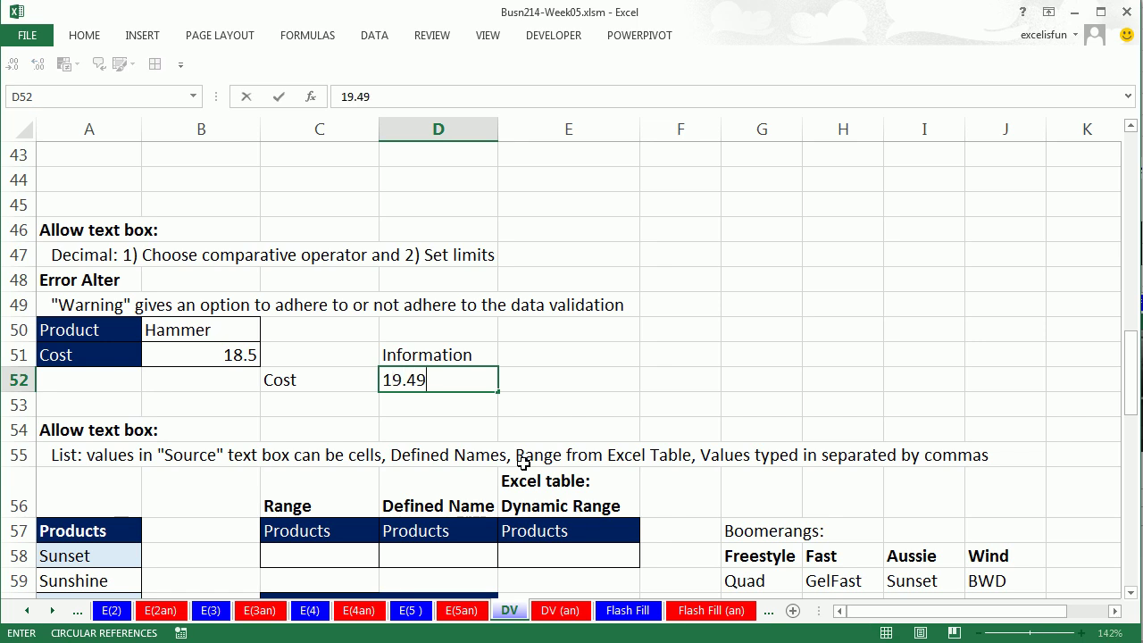
pyautogui.hotkey('ctrl', 'Return')
pyautogui.write('19.5')
pyautogui.hotkey('ctrl', 'Return')
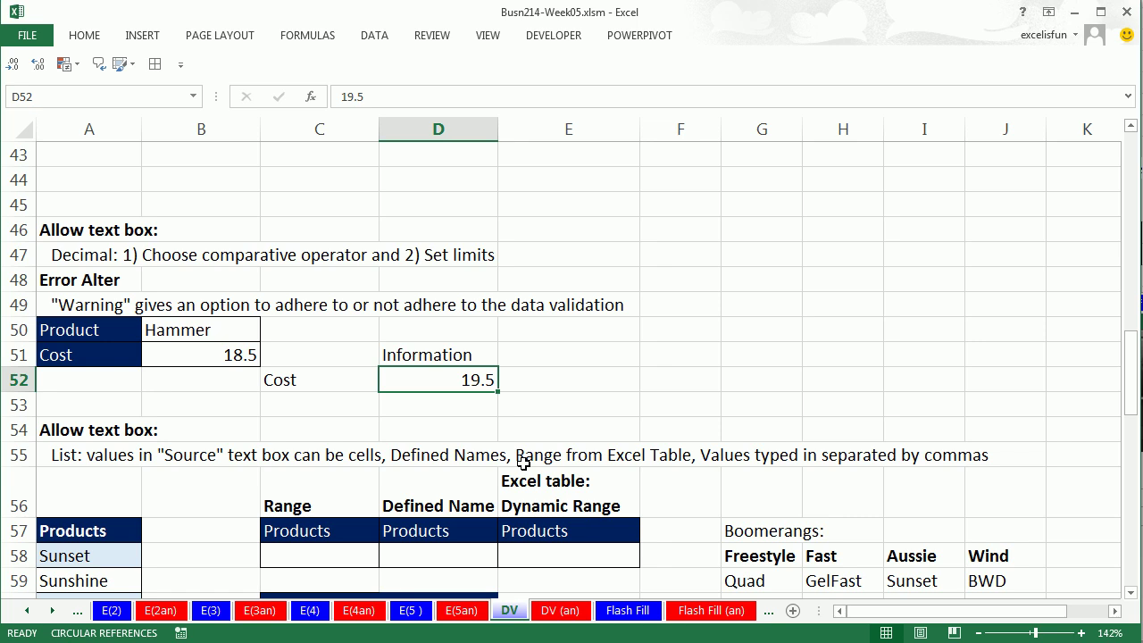
# - Test the Information rule by entering 19.51 in cell D52 and accepting the entry at the alert
pyautogui.write('19.51')
pyautogui.hotkey('ctrl', 'Return')
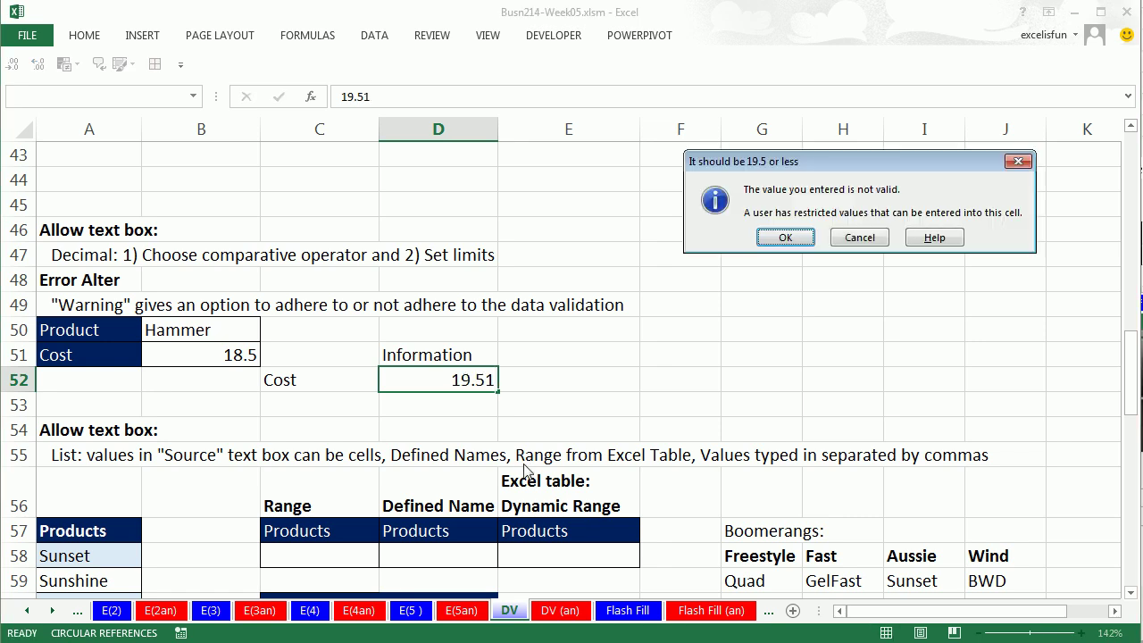
pyautogui.moveTo(834, 162); pyautogui.dragTo(465, 247)
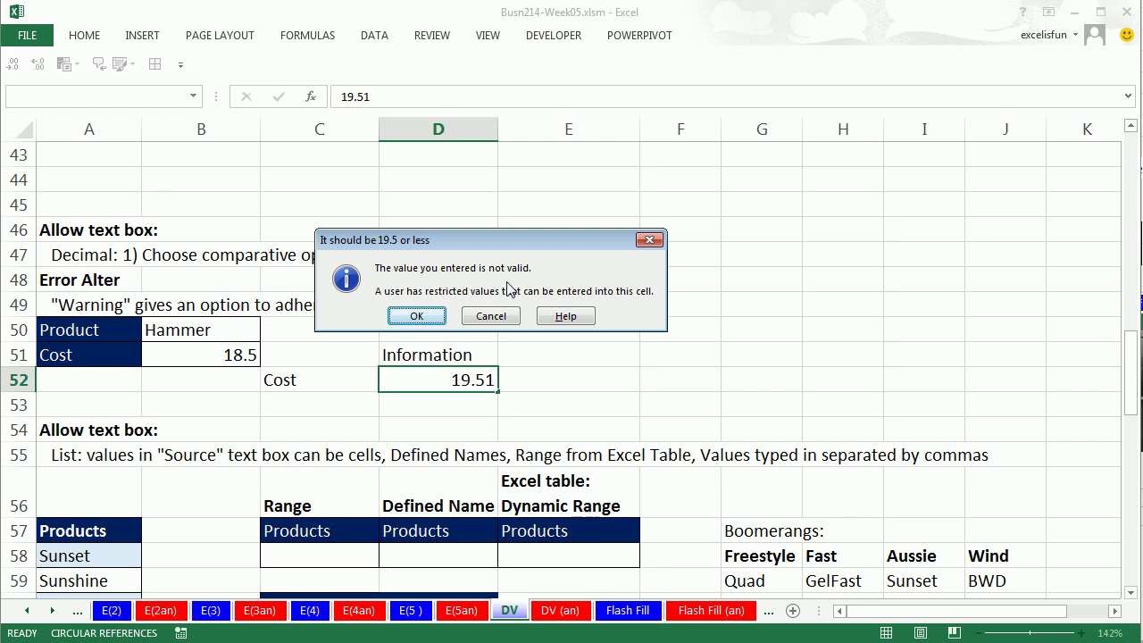
pyautogui.click(417, 318)
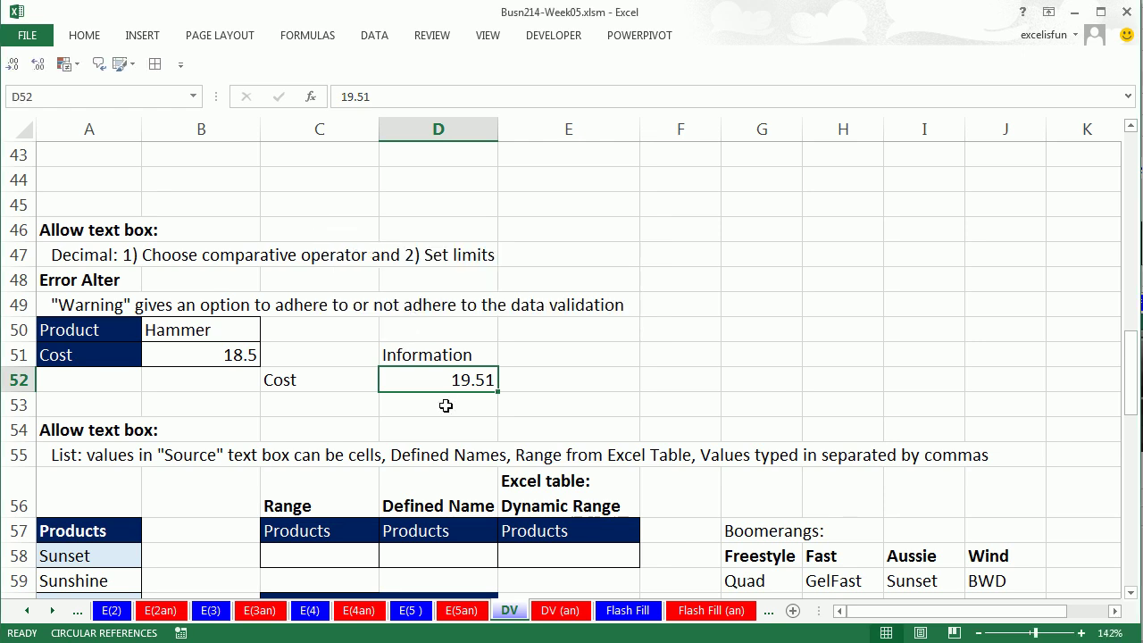
# - Test the Warning rule by entering 19.51 as the Hammer cost in B51 and choosing to continue with it
pyautogui.click(240, 350)
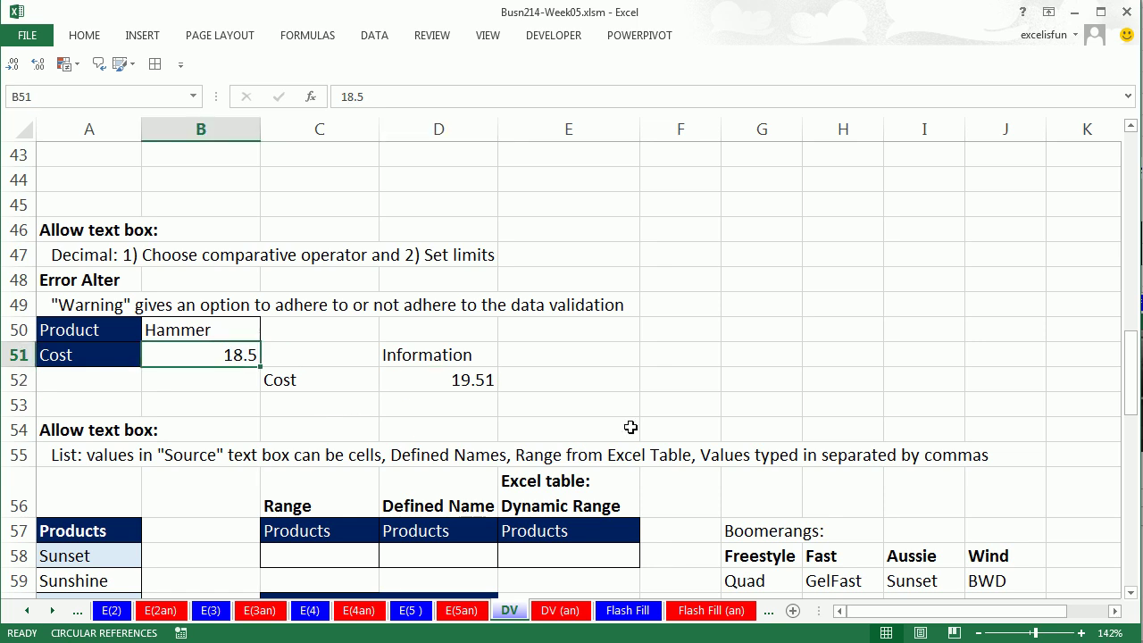
pyautogui.write('19.51')
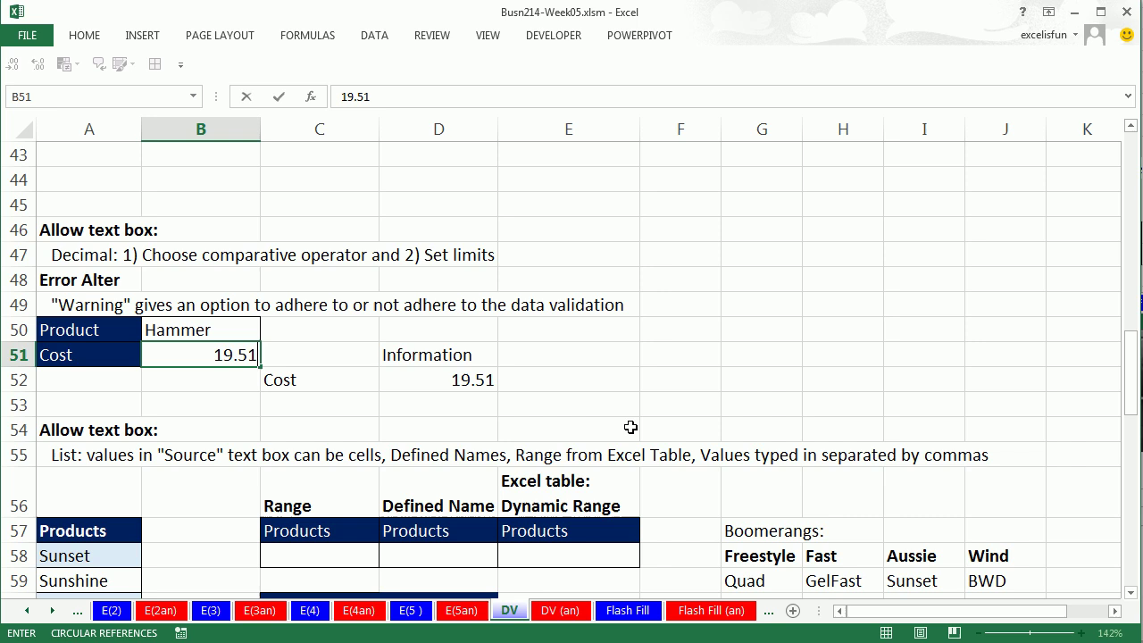
pyautogui.press('Return')
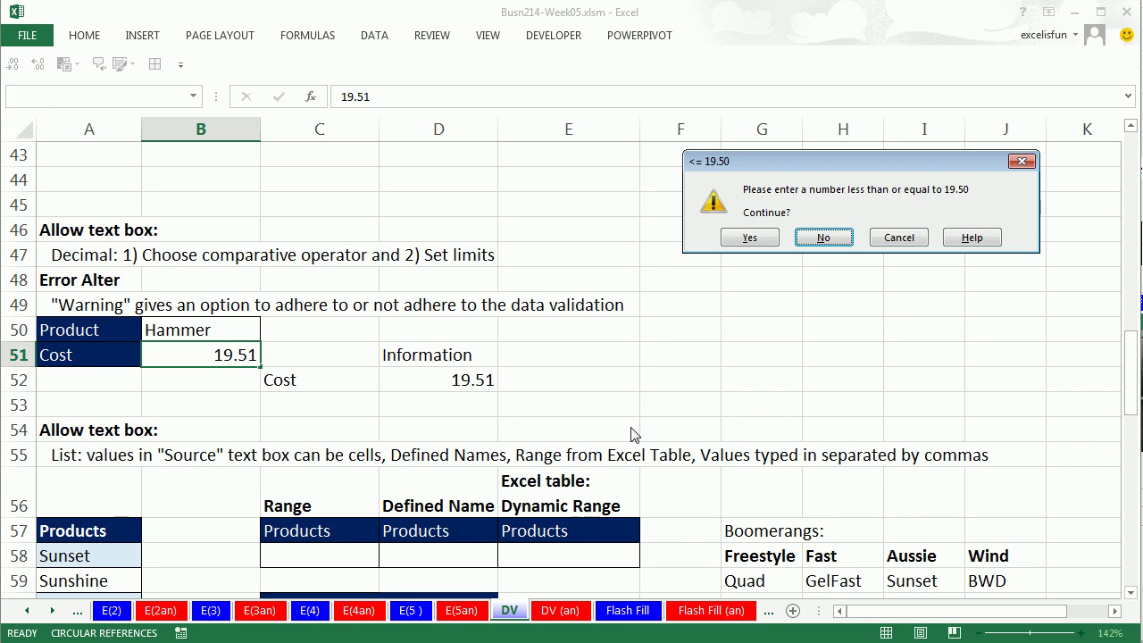
pyautogui.moveTo(935, 175); pyautogui.dragTo(423, 230)
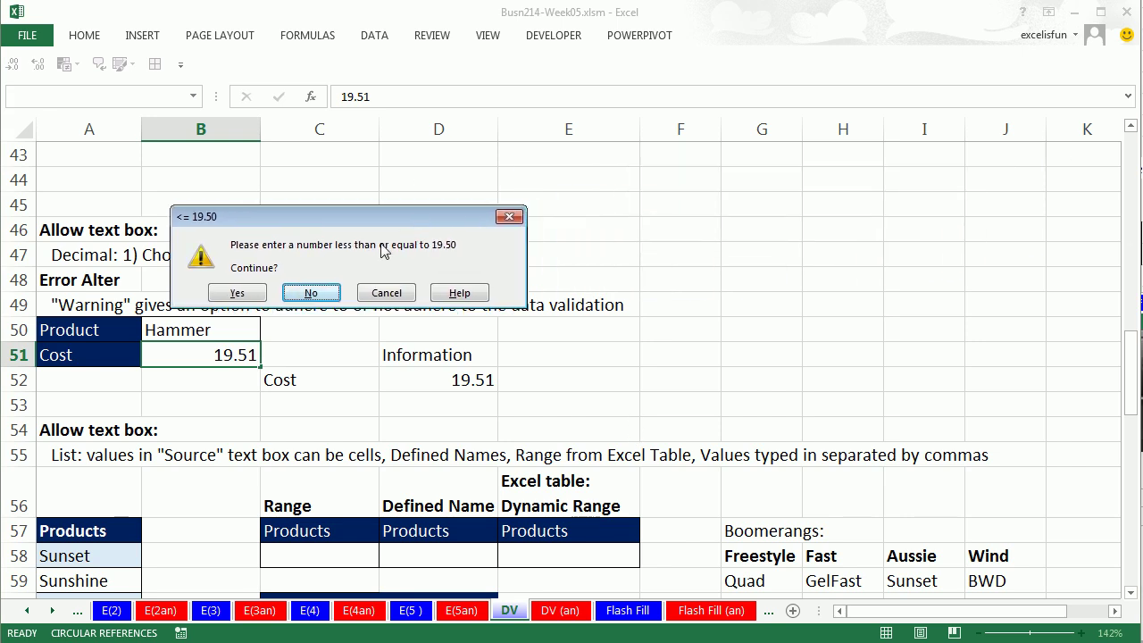
pyautogui.click(237, 294)
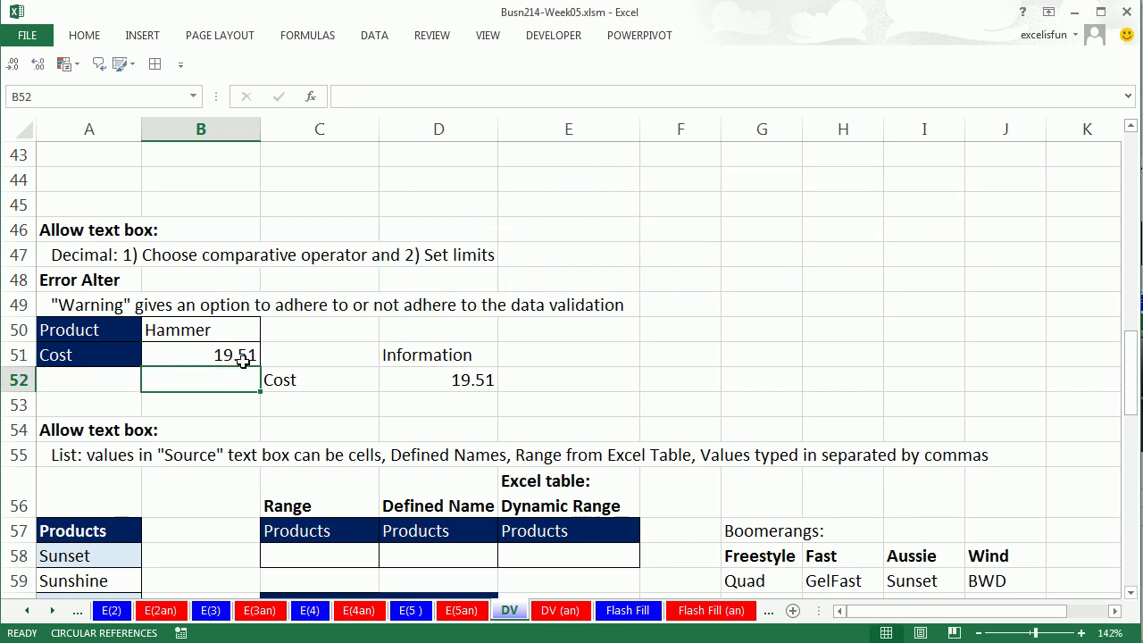
pyautogui.click(235, 353)
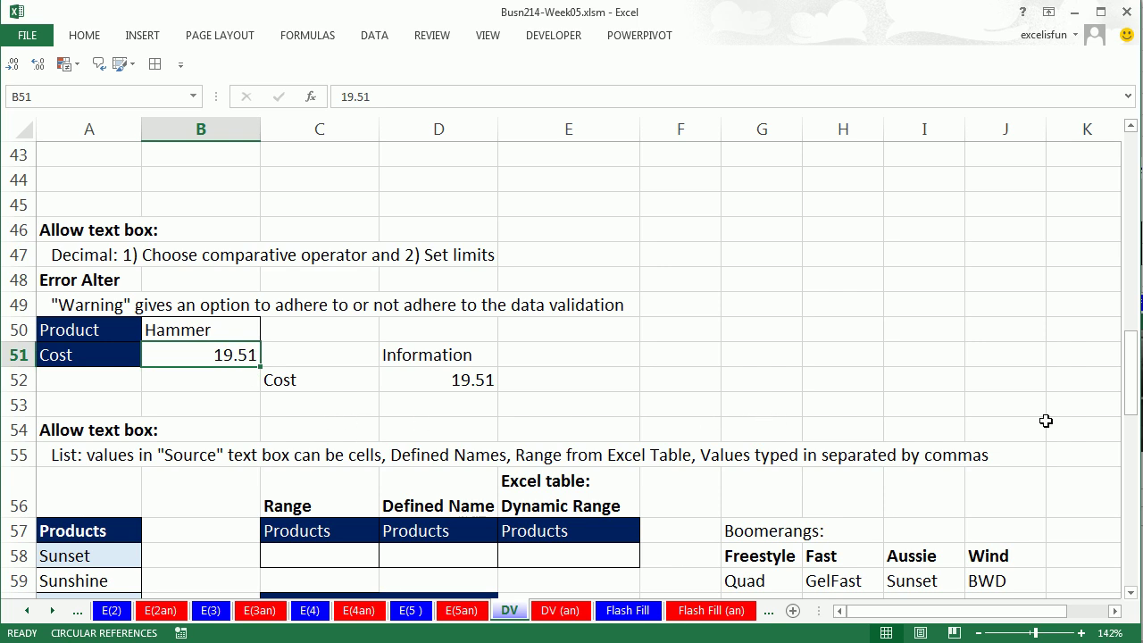
# - Select the empty Products cell C58 under the Range heading
pyautogui.moveTo(1132, 596); pyautogui.dragTo(1132, 596)
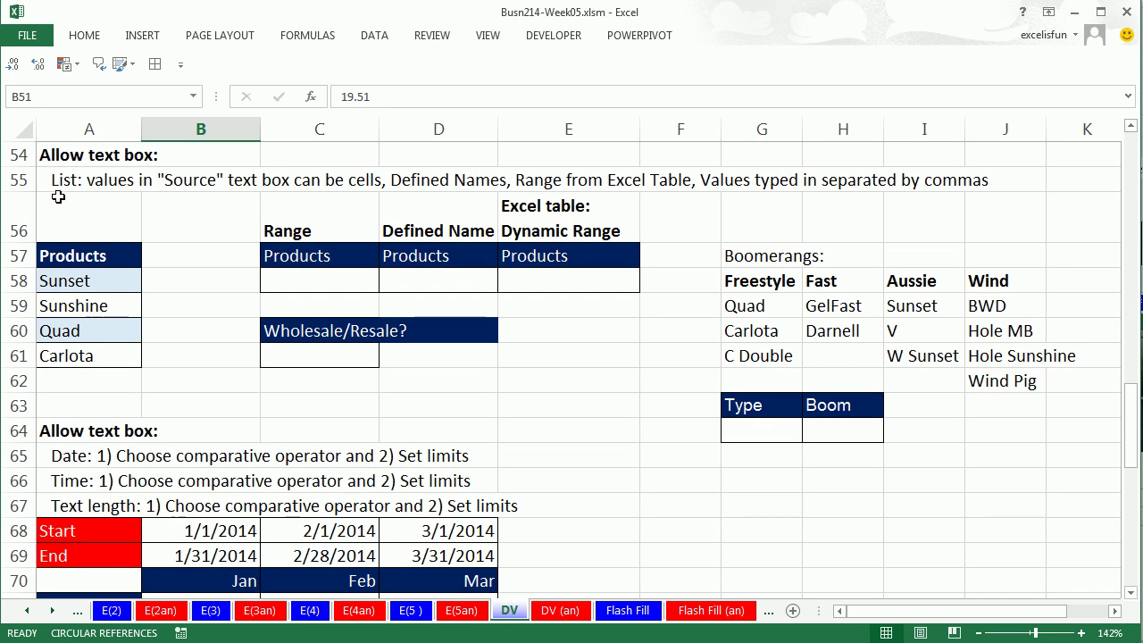
pyautogui.click(304, 279)
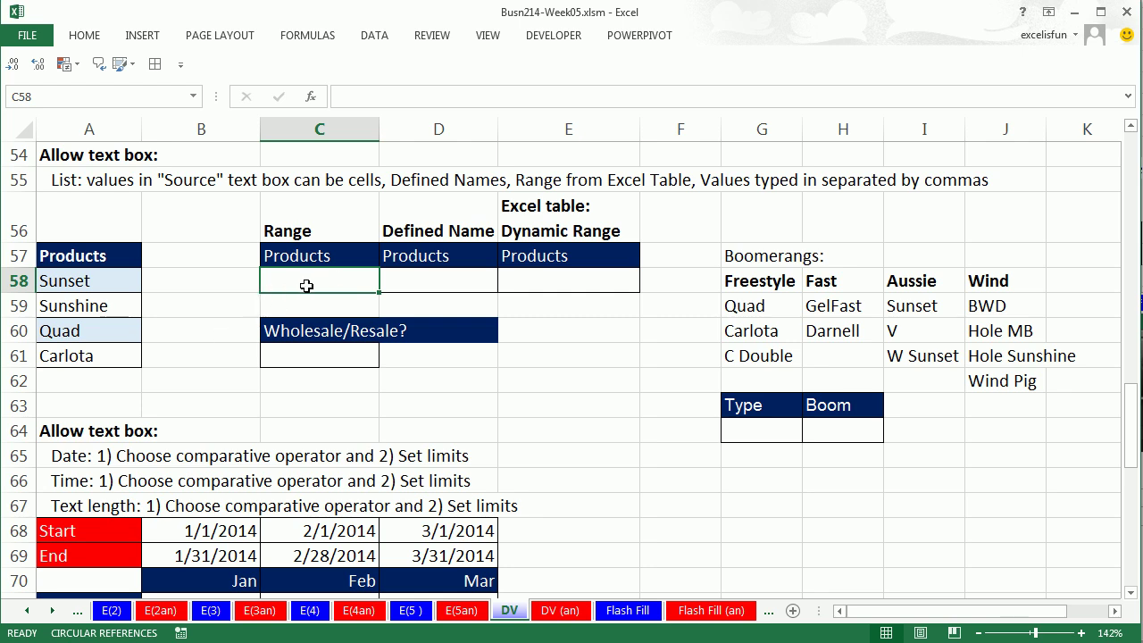
pyautogui.hotkey('alt', 'd')
pyautogui.press('l')
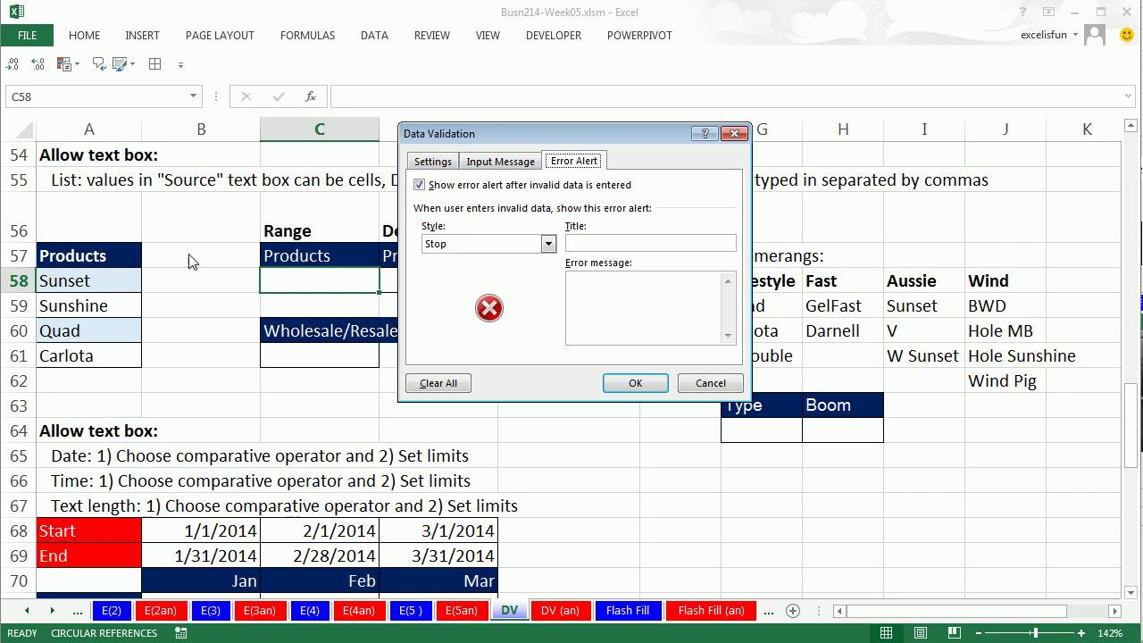
pyautogui.click(431, 163)
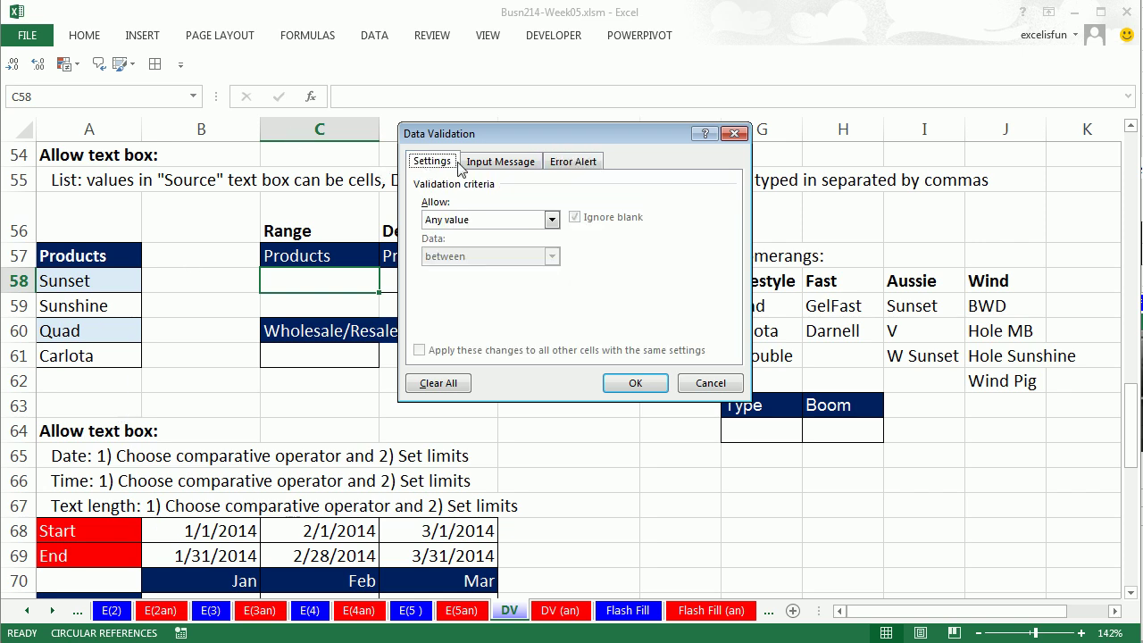
pyautogui.click(734, 133)
# - Give cell C58 a data validation rule that allows a List sourced from the product cells A58:A61
pyautogui.hotkey('alt', 'd')
pyautogui.press('l')
pyautogui.hotkey('alt', 'Down')
pyautogui.press('l')
pyautogui.press('Tab')
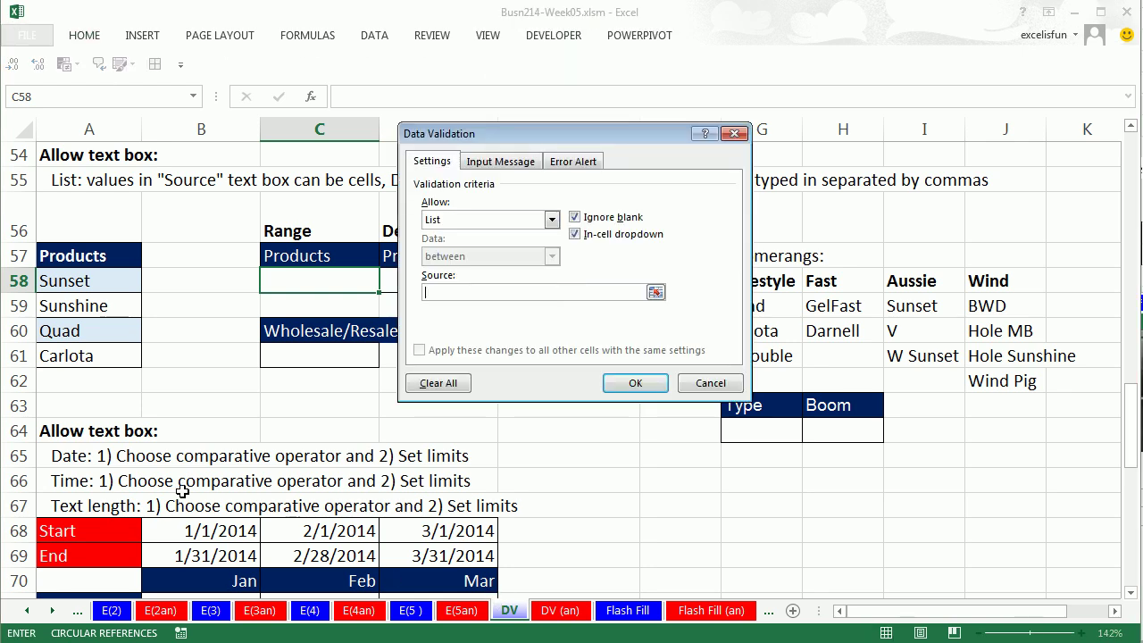
pyautogui.moveTo(62, 284); pyautogui.dragTo(79, 352)
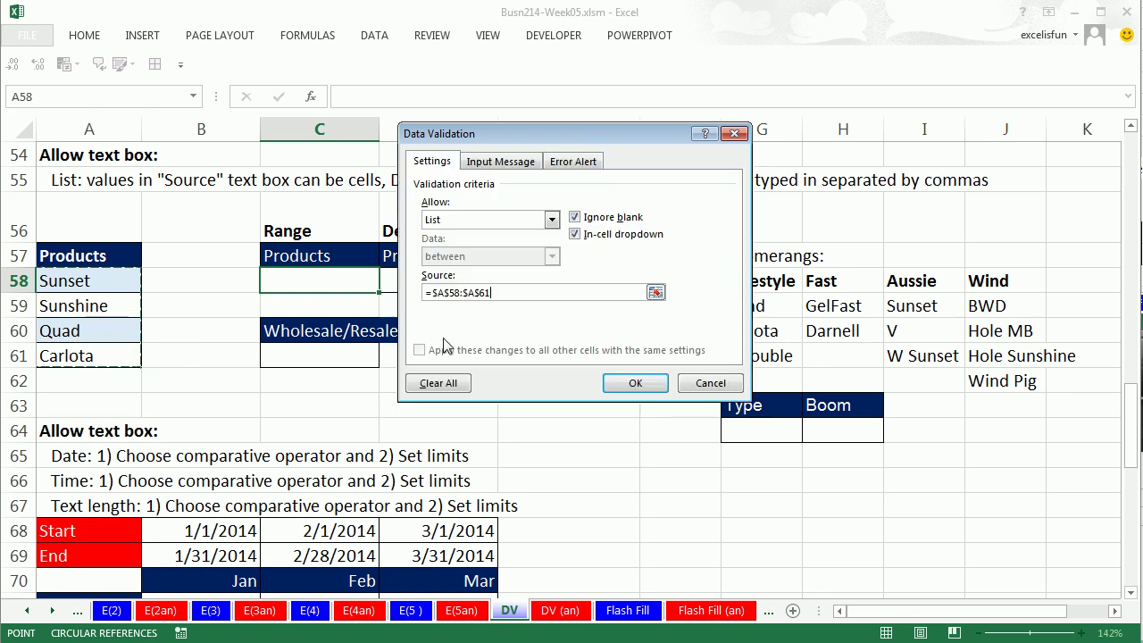
pyautogui.click(635, 383)
# - Try out C58's drop-down list by choosing Sunshine and then Quad
pyautogui.click(386, 284)
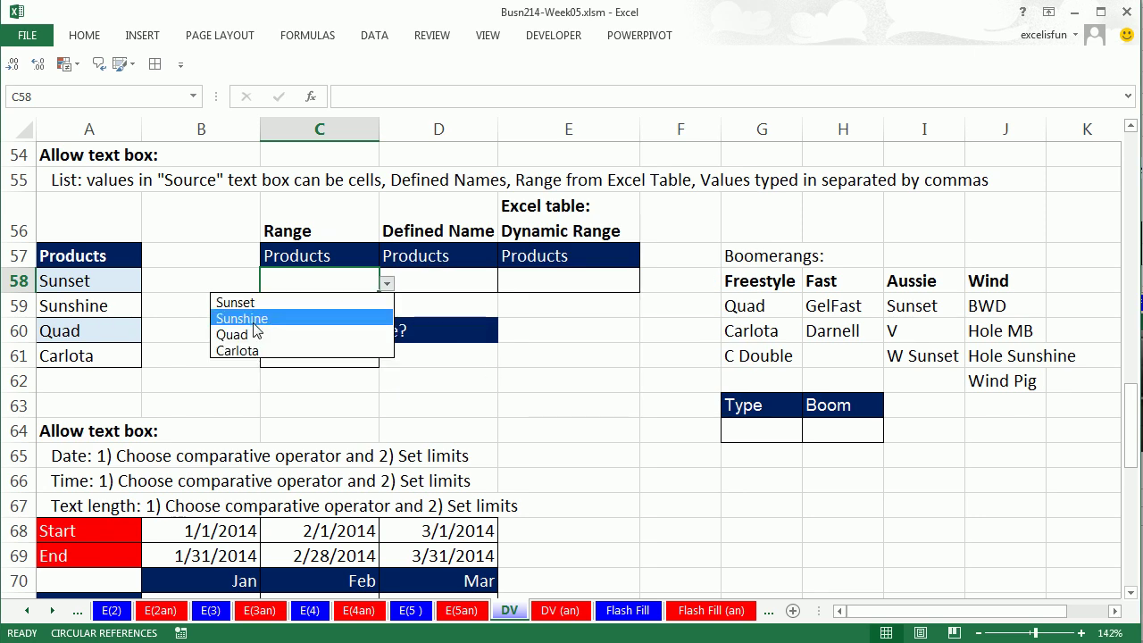
pyautogui.click(253, 324)
pyautogui.click(387, 283)
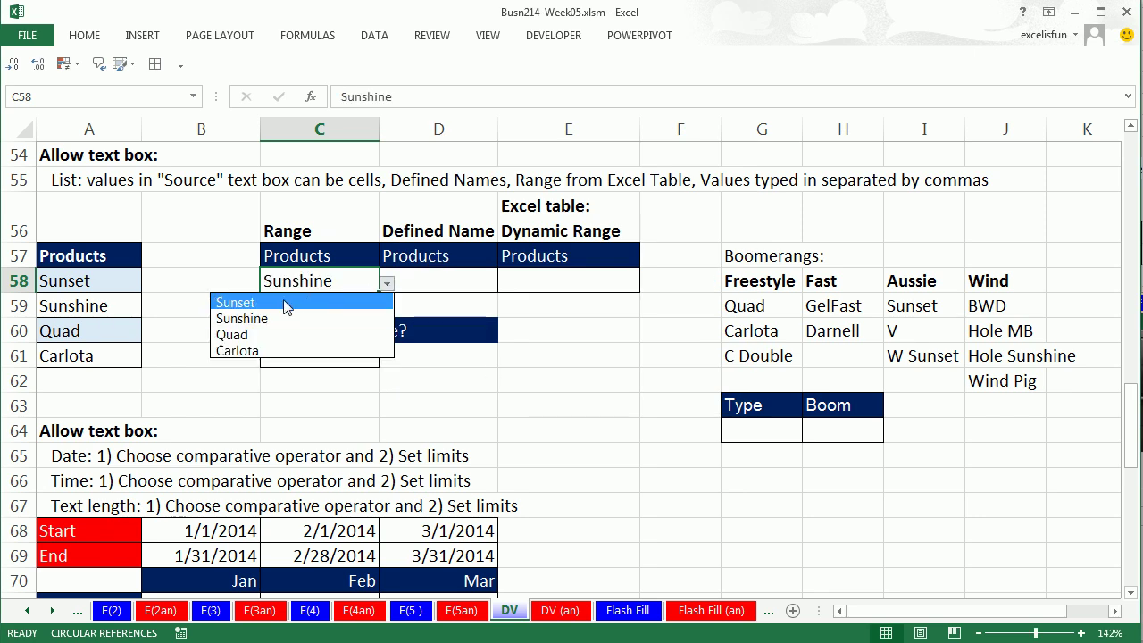
pyautogui.click(265, 337)
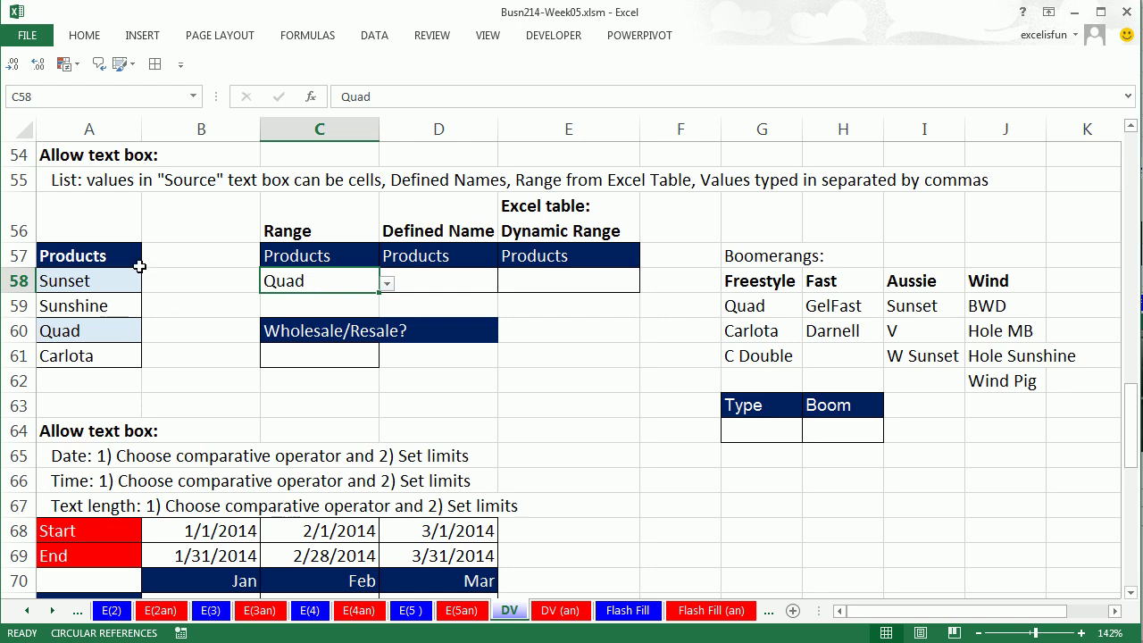
# - Create a defined name for the product list in A57:A61, using its top row as the name
pyautogui.click(429, 285)
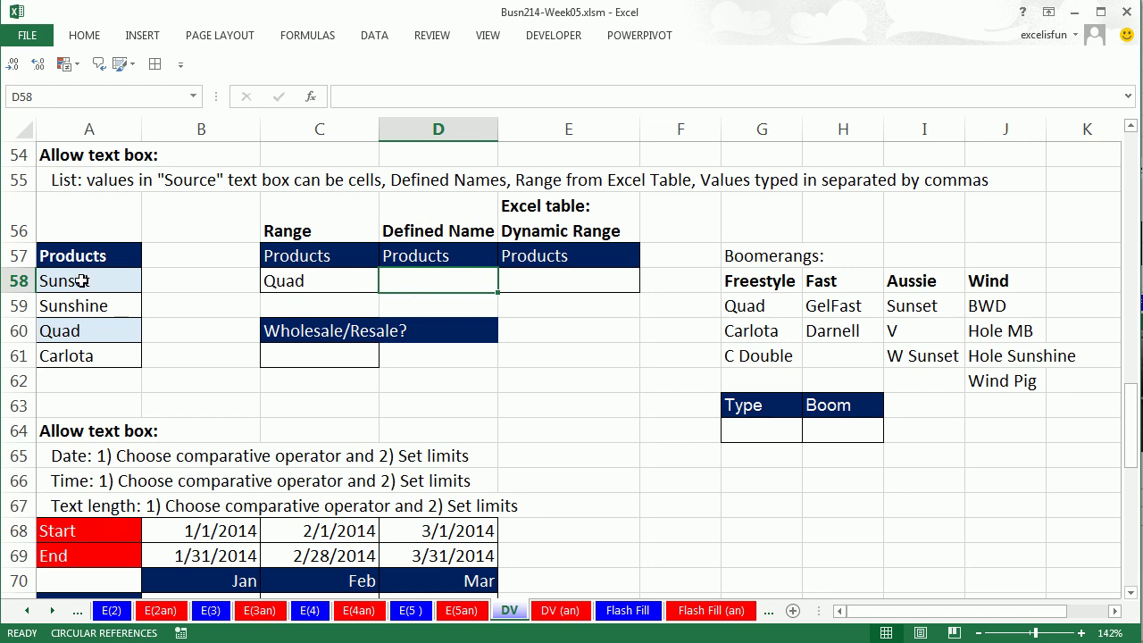
pyautogui.moveTo(73, 257); pyautogui.dragTo(78, 355)
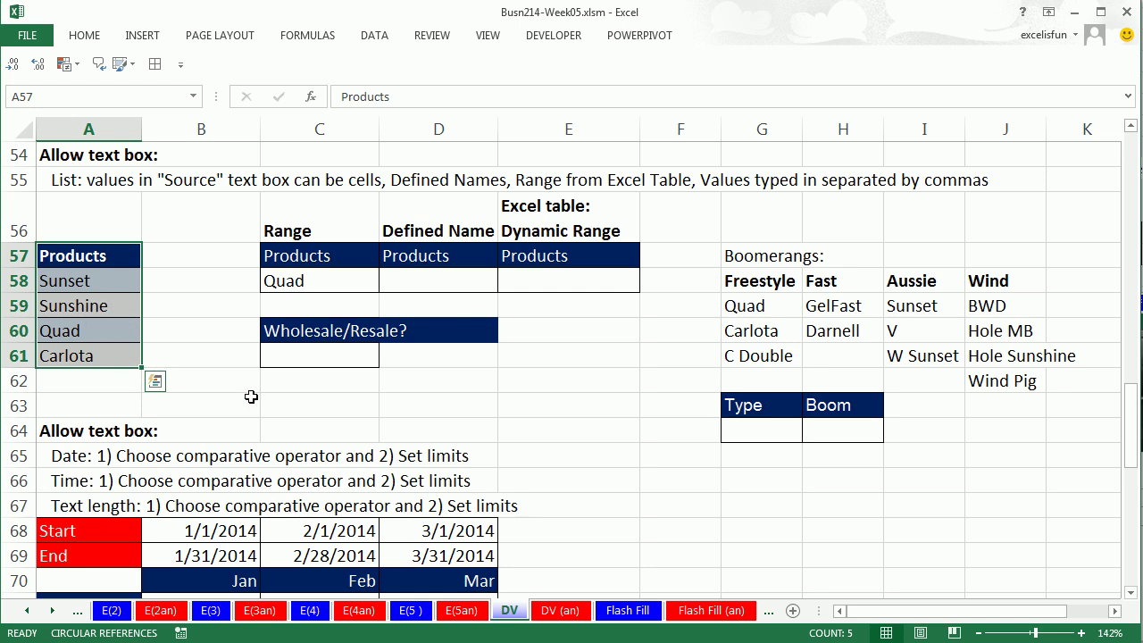
pyautogui.hotkey('ctrl', 'shift', 'F3')
pyautogui.moveTo(604, 205); pyautogui.dragTo(325, 259)
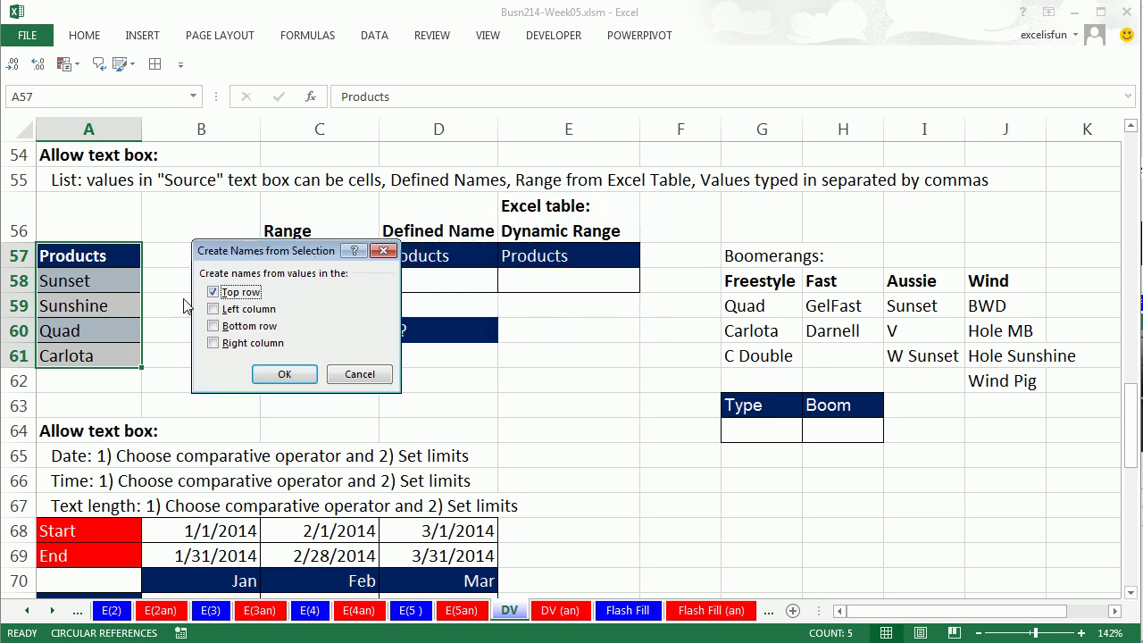
pyautogui.click(293, 374)
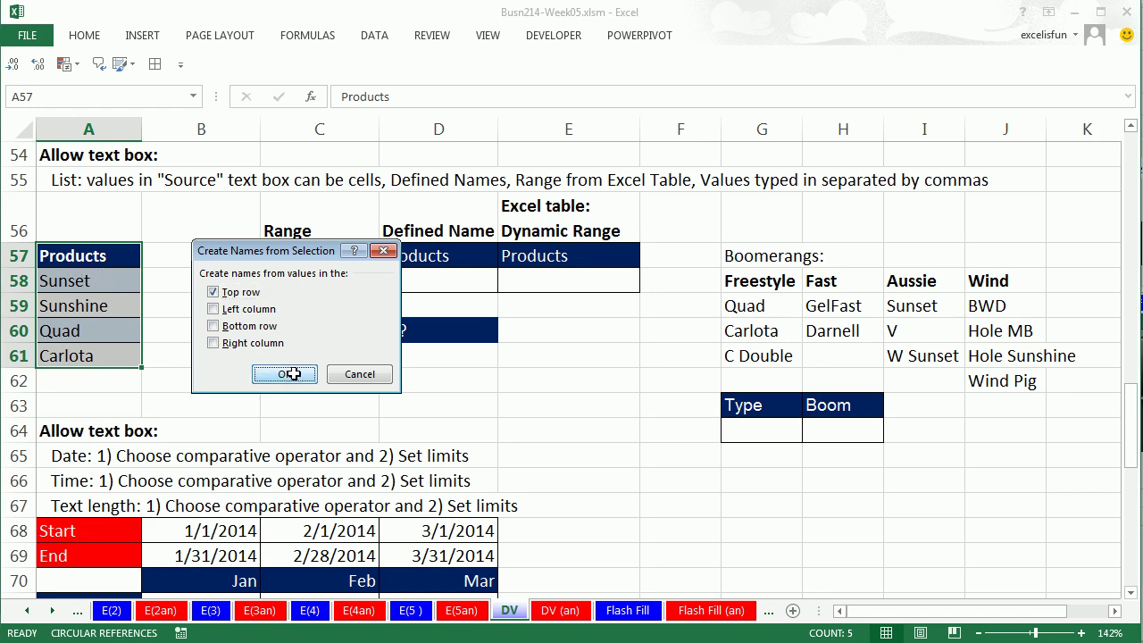
# - Go to the defined name Products to check which cells it covers
pyautogui.click(186, 233)
pyautogui.click(193, 96)
pyautogui.click(70, 113)
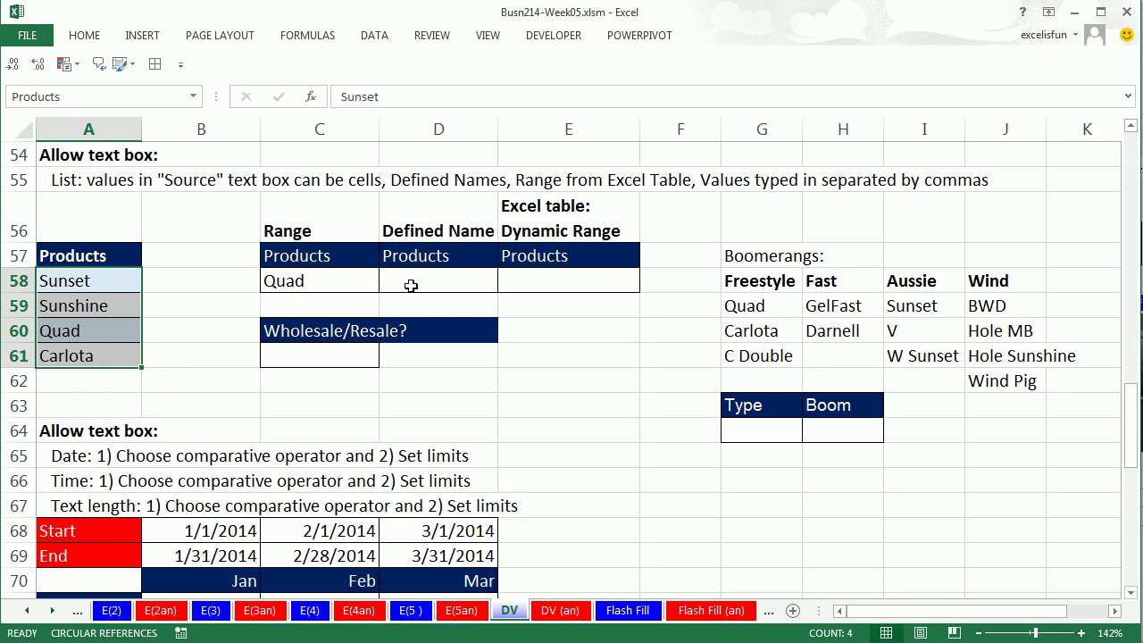
# - Give cell D58 a data validation rule that allows a List with the defined name Products as its source
pyautogui.click(451, 284)
pyautogui.press('alt')
pyautogui.press('d')
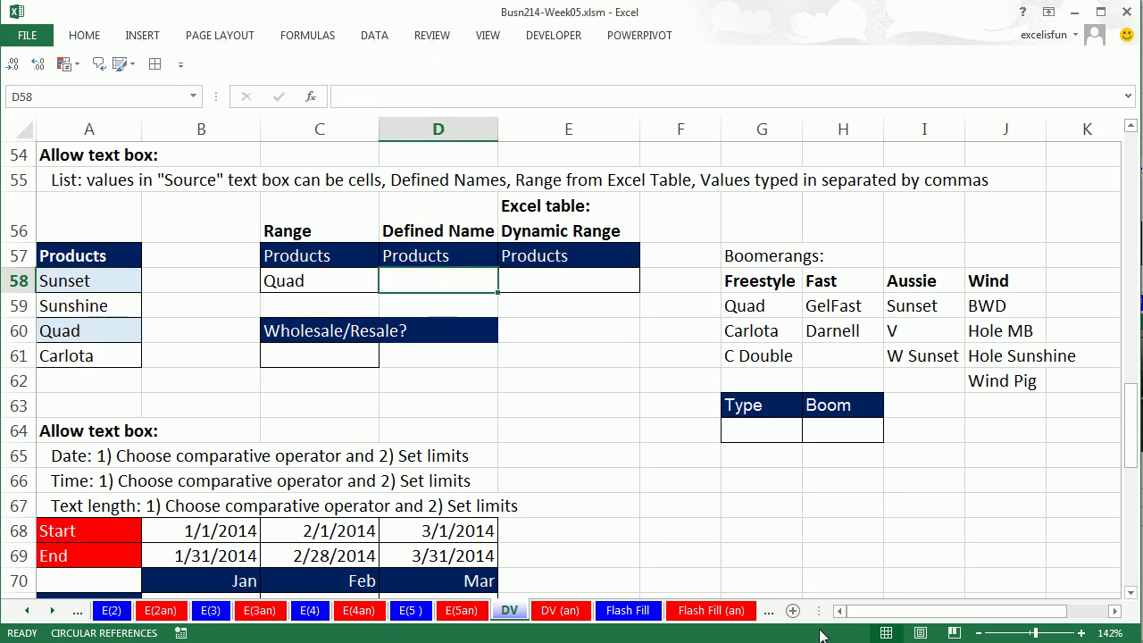
pyautogui.press('l')
pyautogui.hotkey('alt', 'Down')
pyautogui.press('Return')
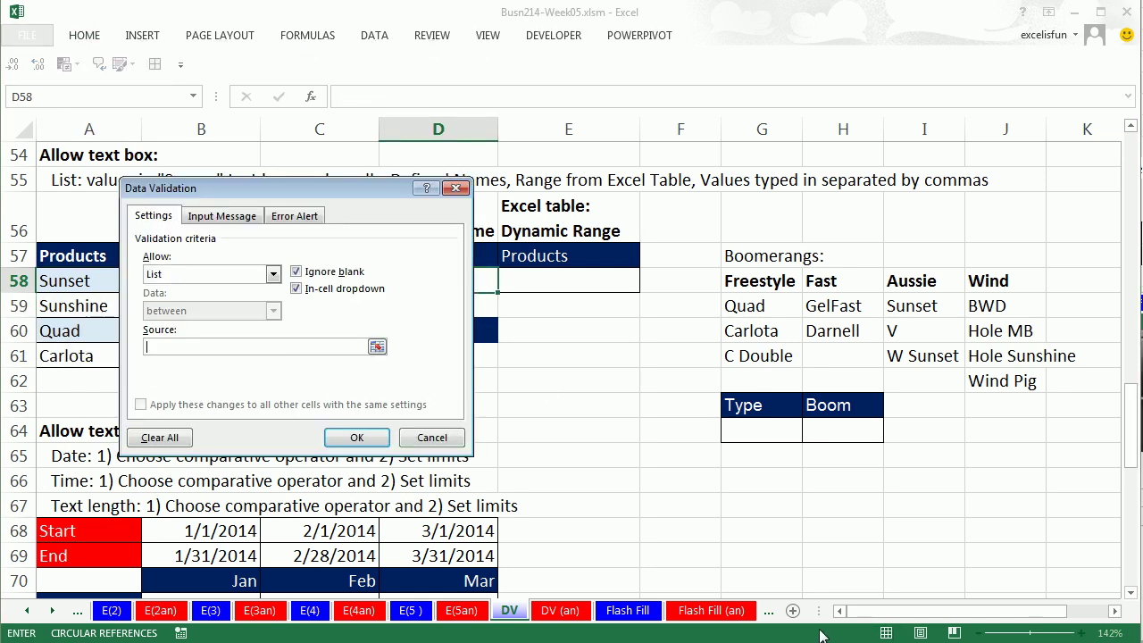
pyautogui.press('F3')
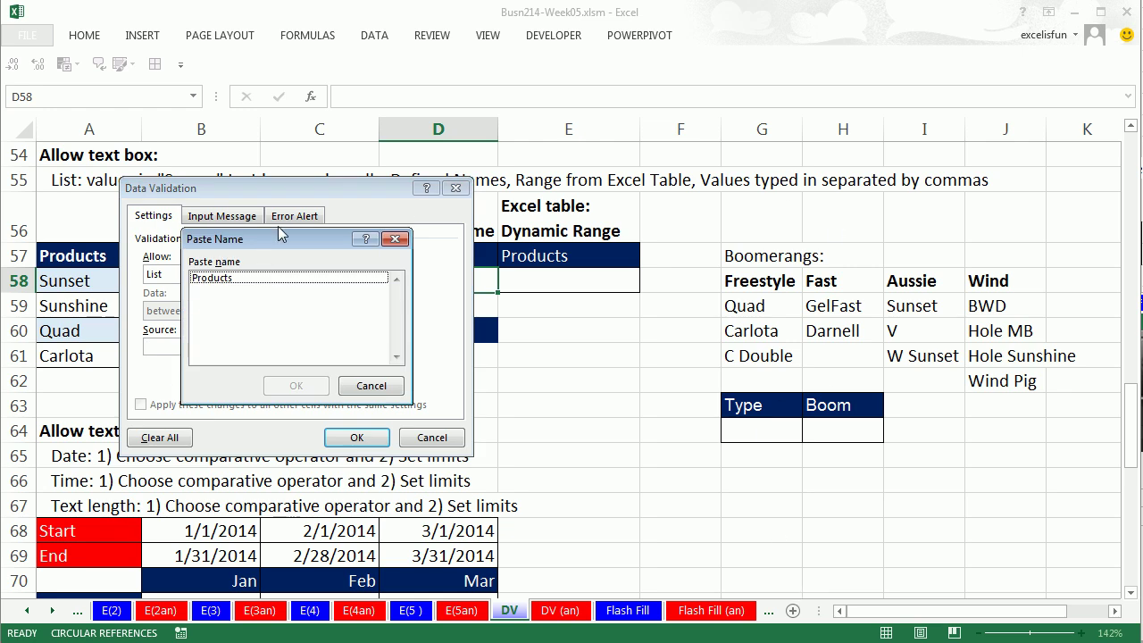
pyautogui.doubleClick(216, 278)
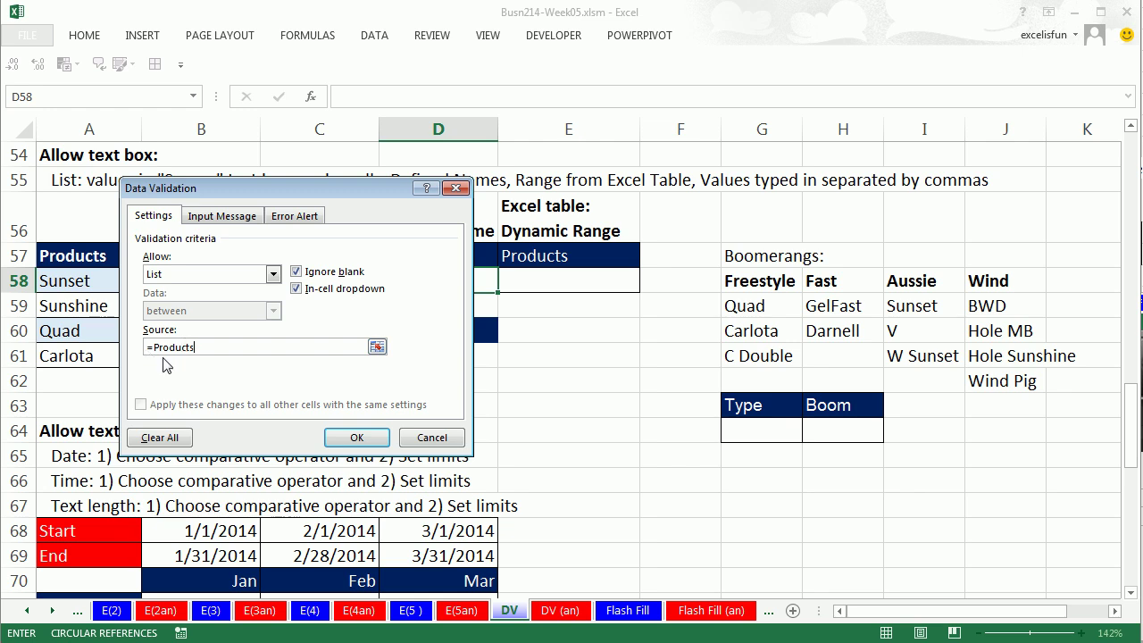
pyautogui.click(356, 436)
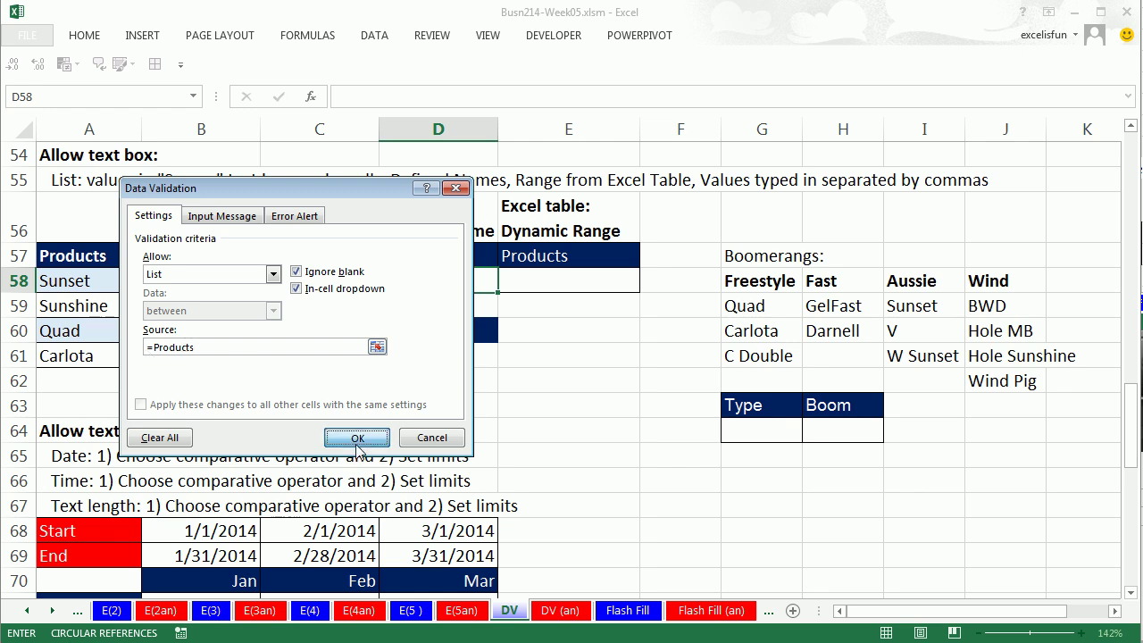
# - Choose Sunshine from the drop-down list in cell D58
pyautogui.click(506, 283)
pyautogui.click(385, 319)
pyautogui.click(573, 276)
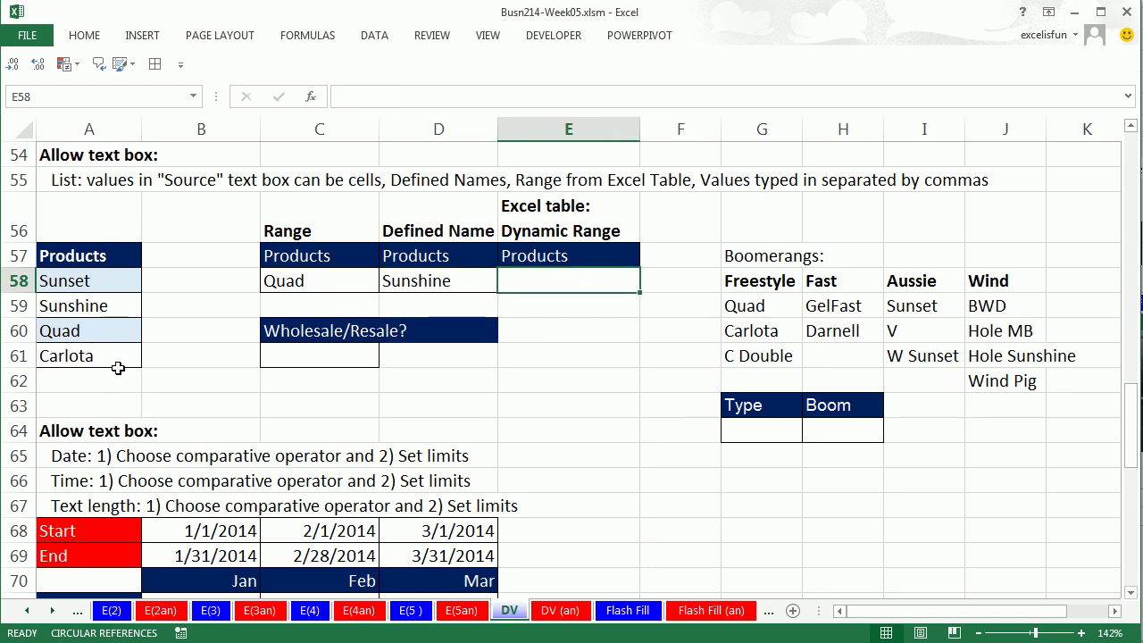
pyautogui.click(294, 283)
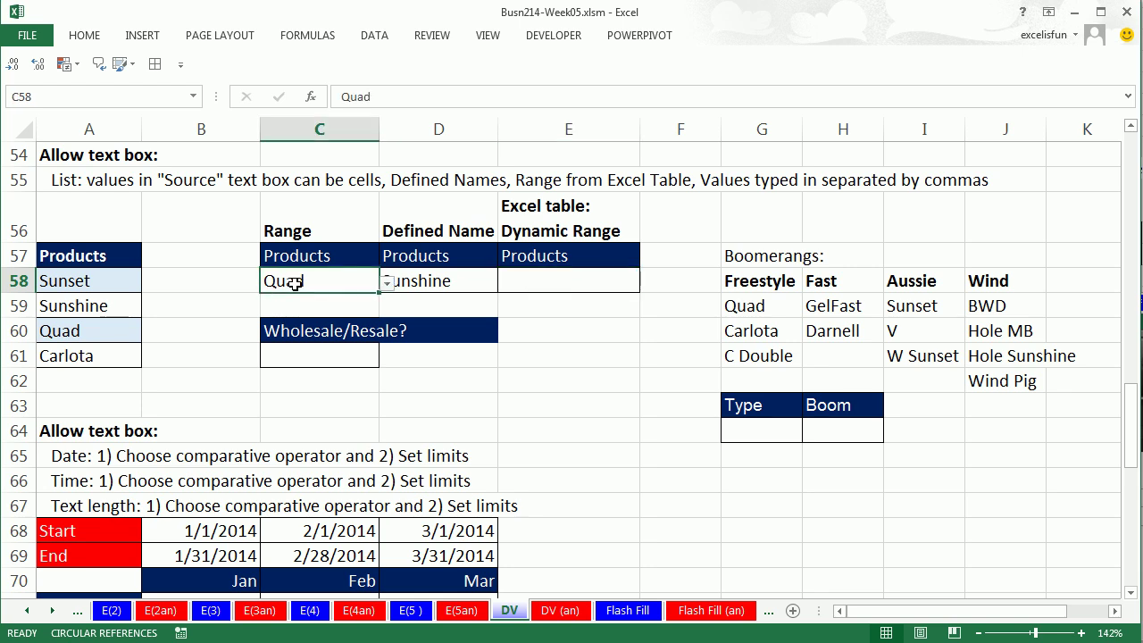
# - Convert the product list A57:A61 into an Excel table with headers
pyautogui.click(120, 306)
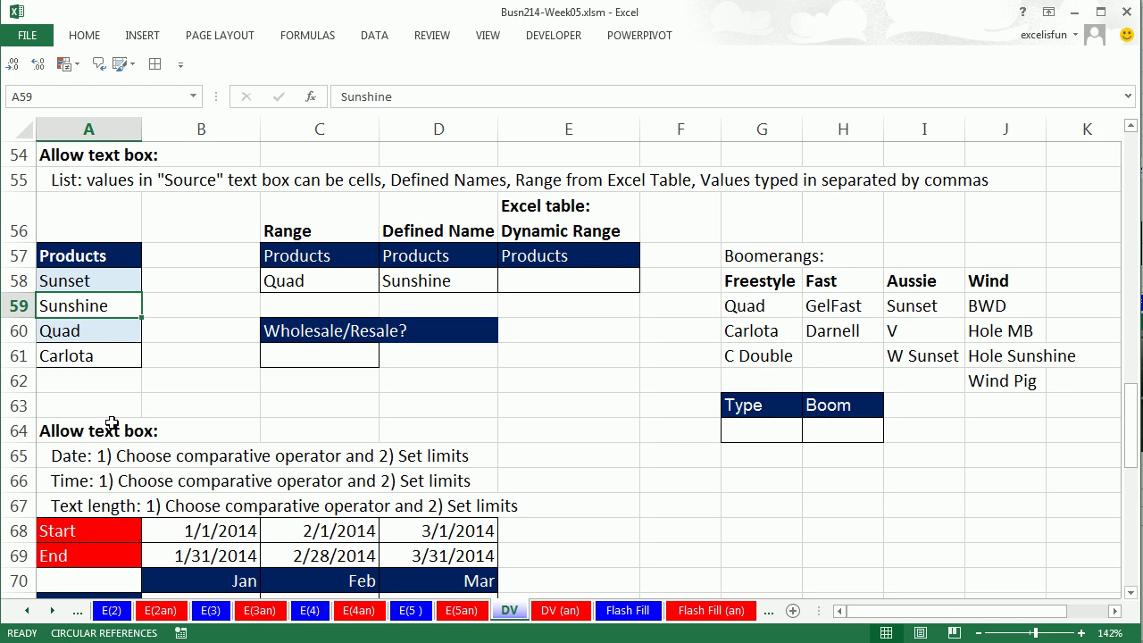
pyautogui.hotkey('ctrl', 't')
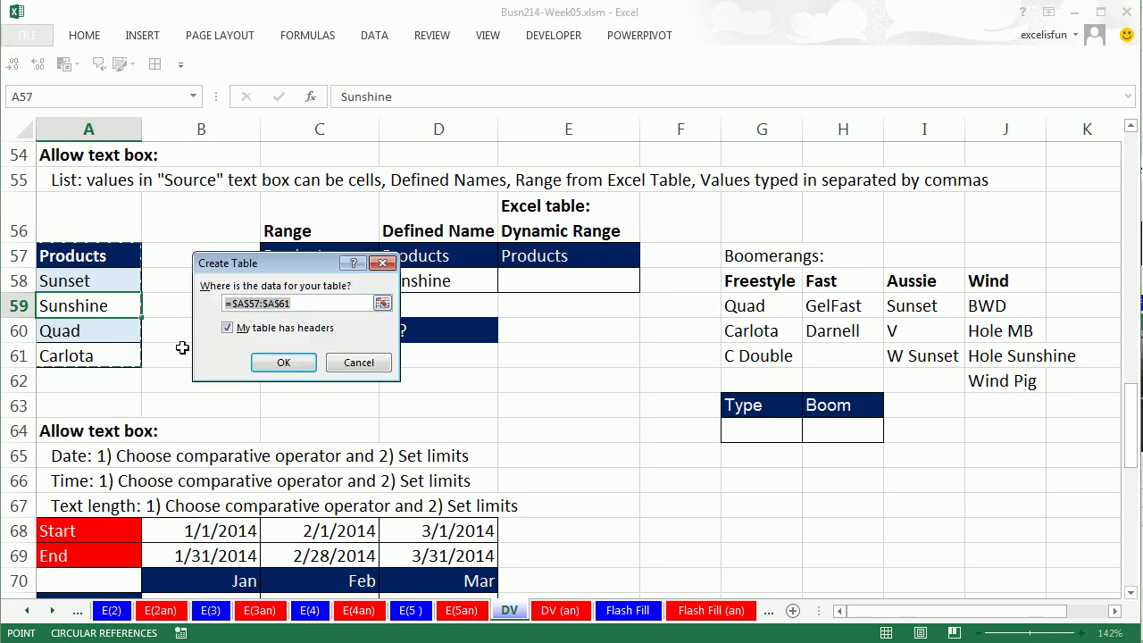
pyautogui.click(283, 362)
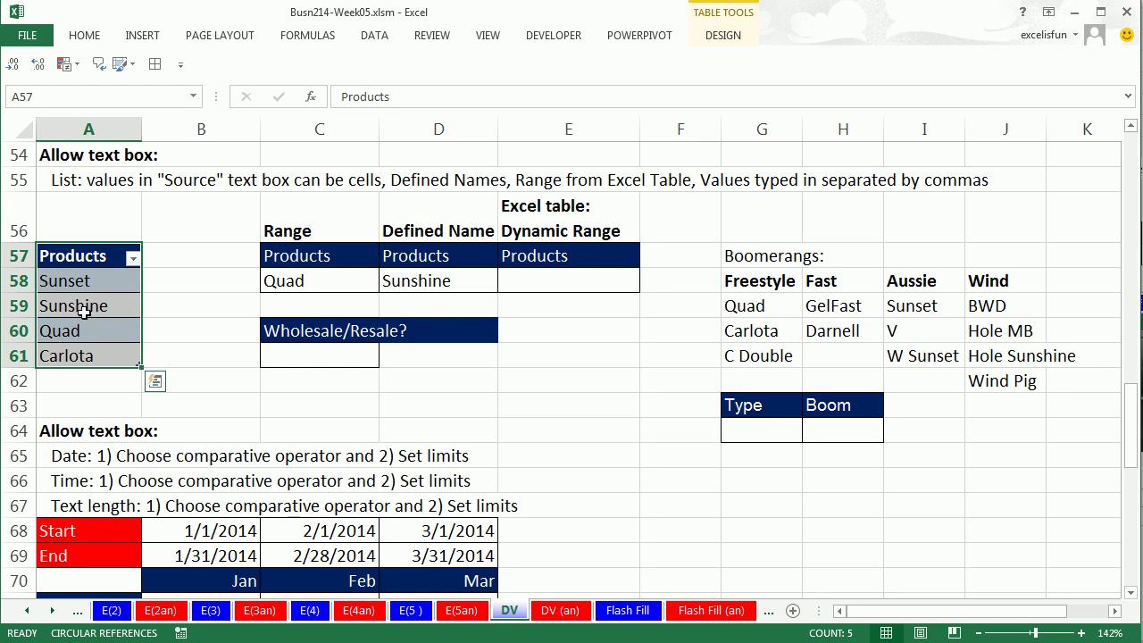
# - Rename the Excel table that holds the product list as ProductNames
pyautogui.click(113, 305)
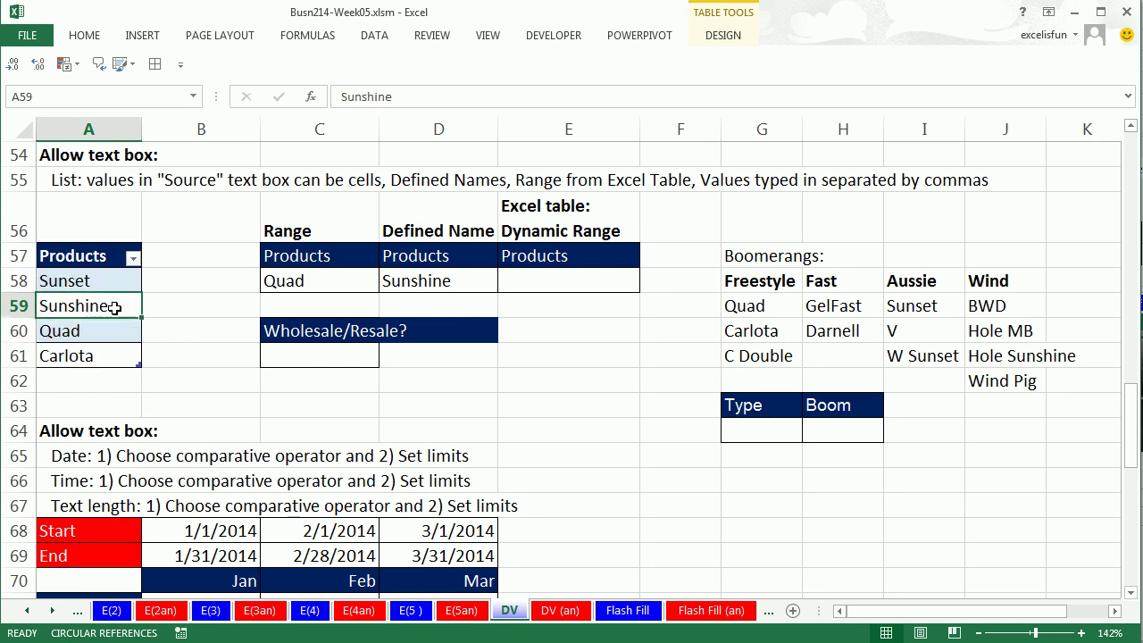
pyautogui.click(725, 36)
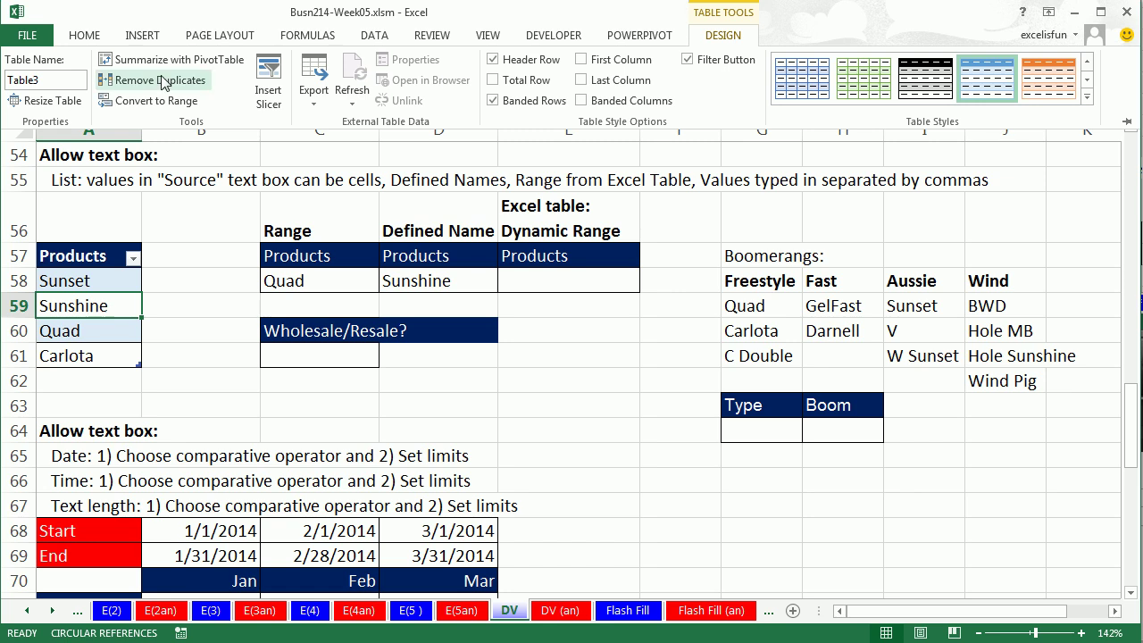
pyautogui.click(61, 80)
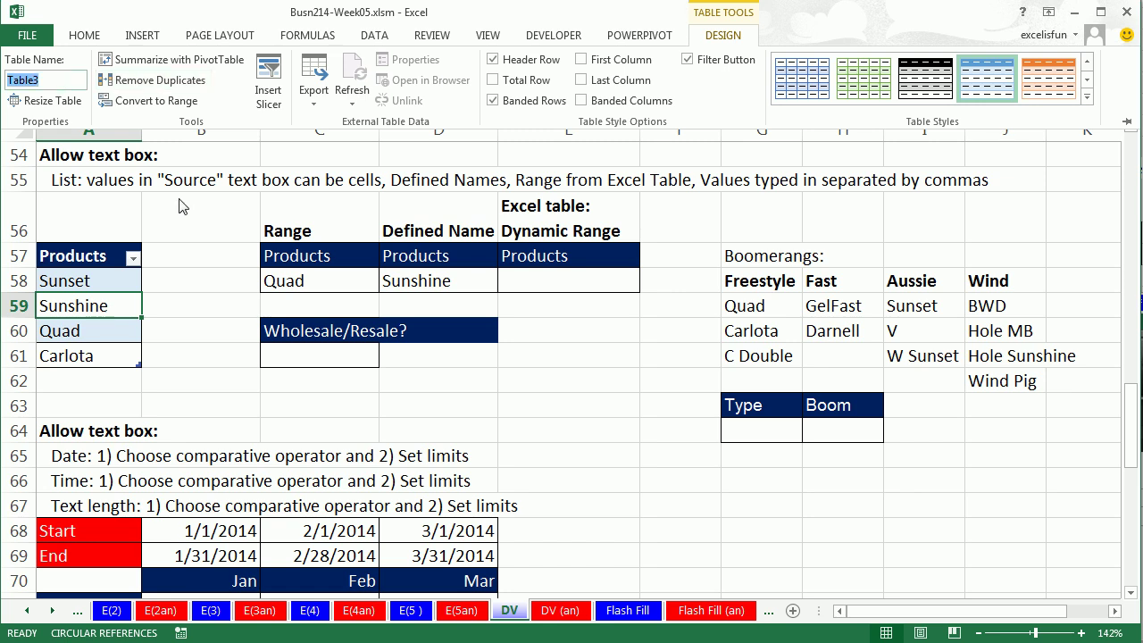
pyautogui.write('P')
pyautogui.write('Nam')
pyautogui.press('Return')
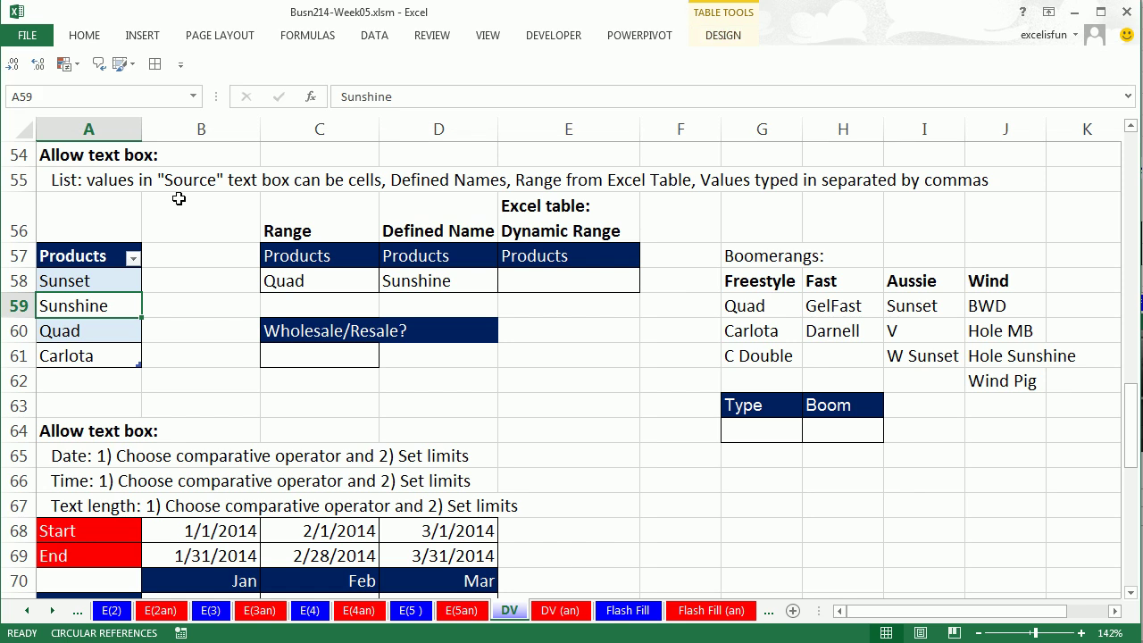
pyautogui.click(203, 302)
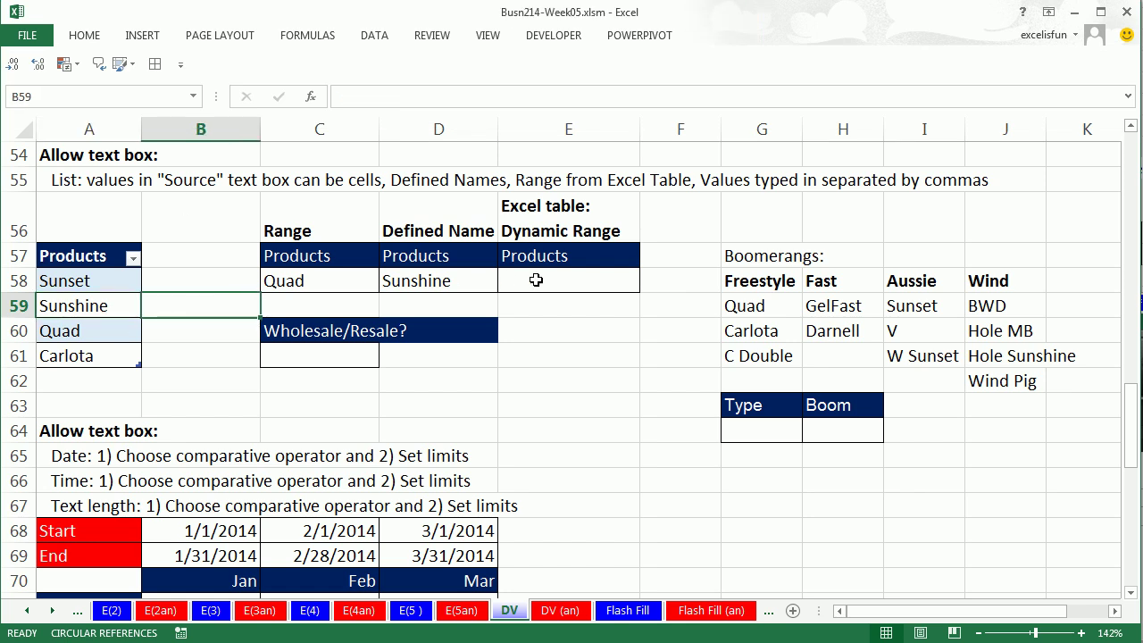
# - Build the table column reference =ProductNames[Products] in cell E58, select the reference text, and cancel the entry
pyautogui.click(562, 280)
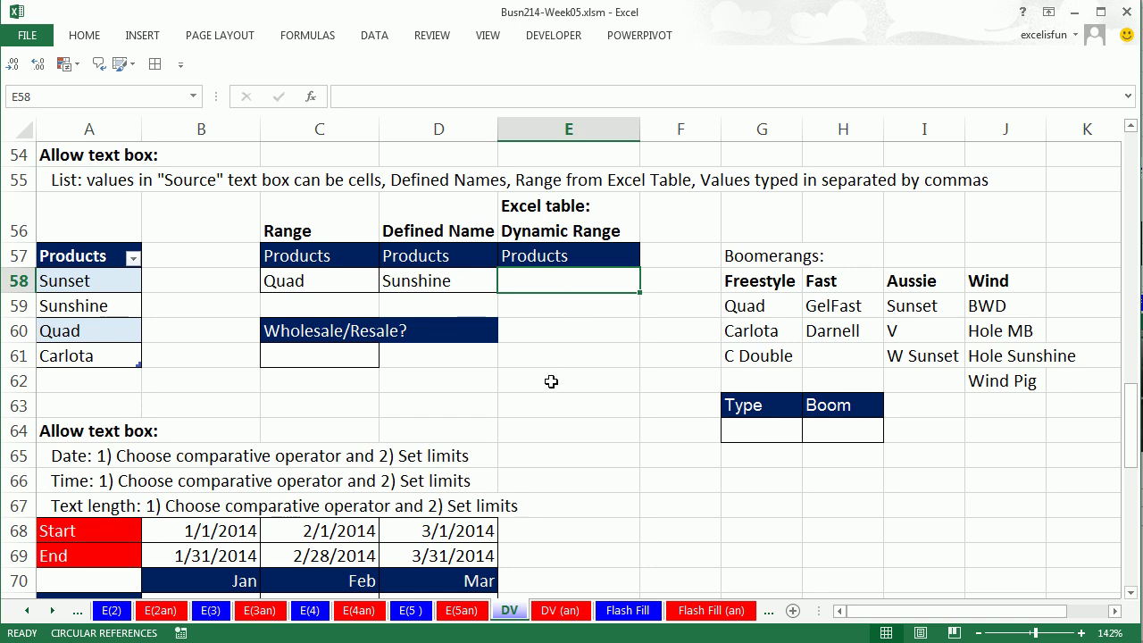
pyautogui.write('=')
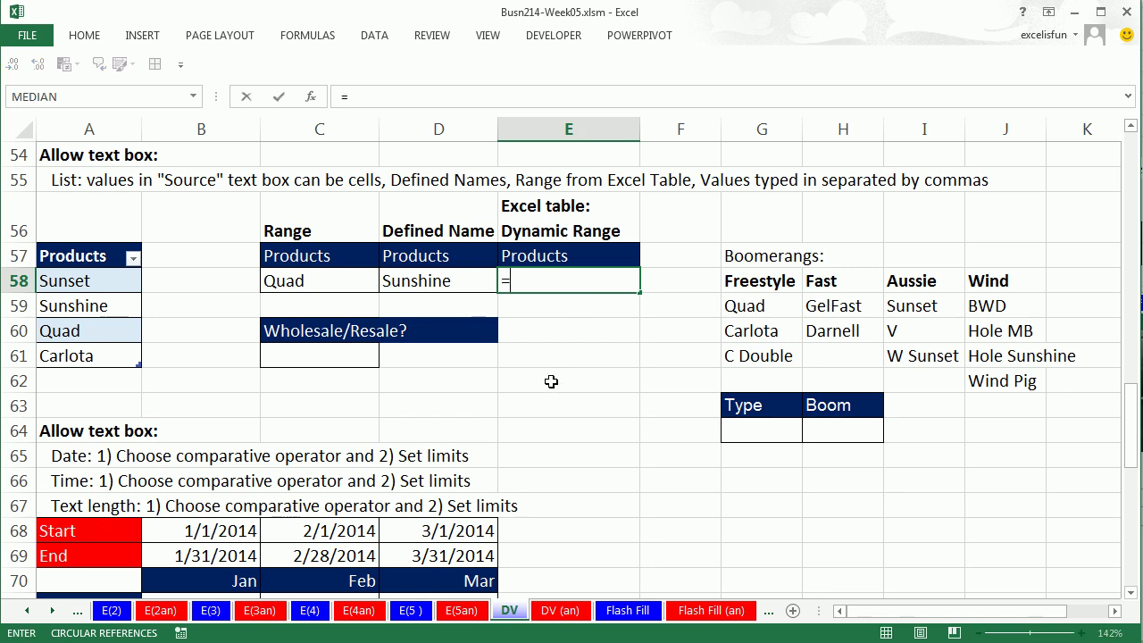
pyautogui.write('pr')
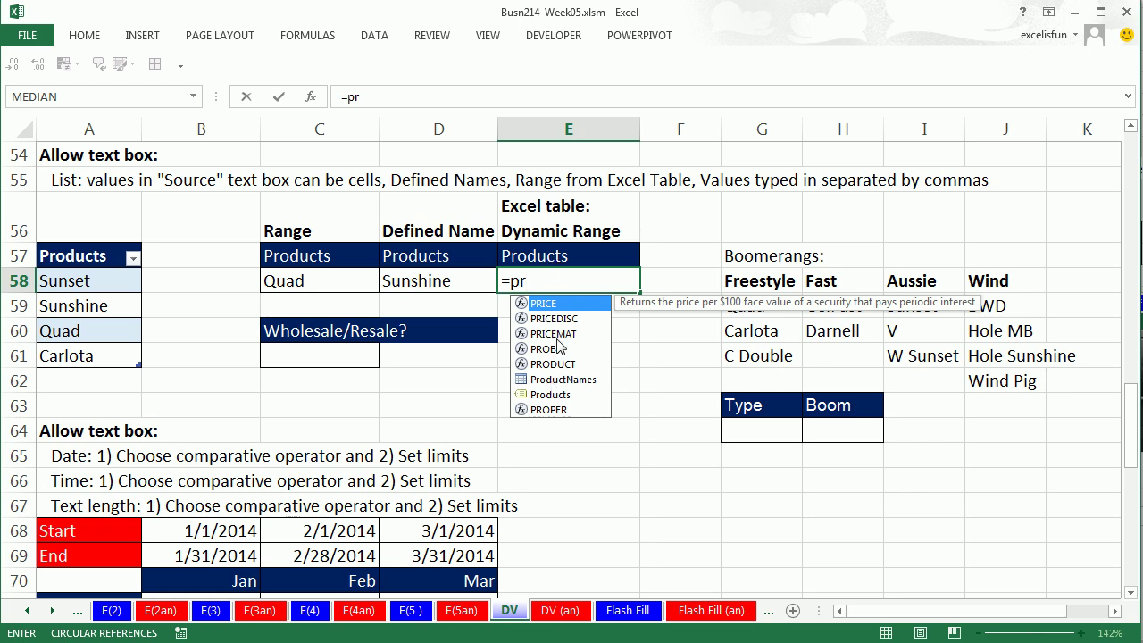
pyautogui.doubleClick(536, 383)
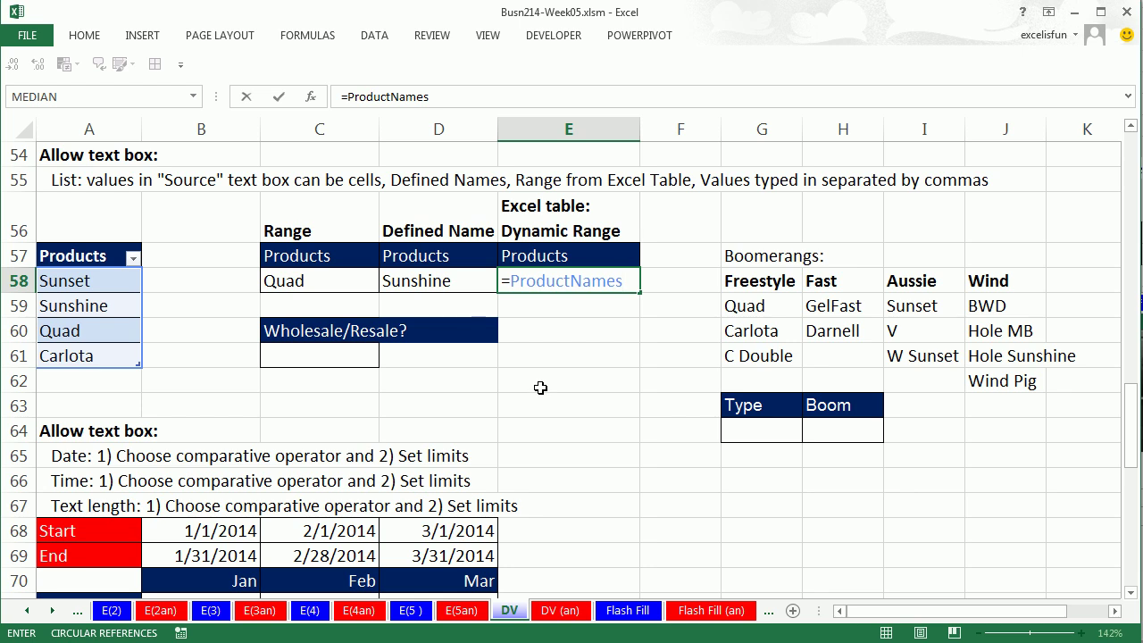
pyautogui.write('[')
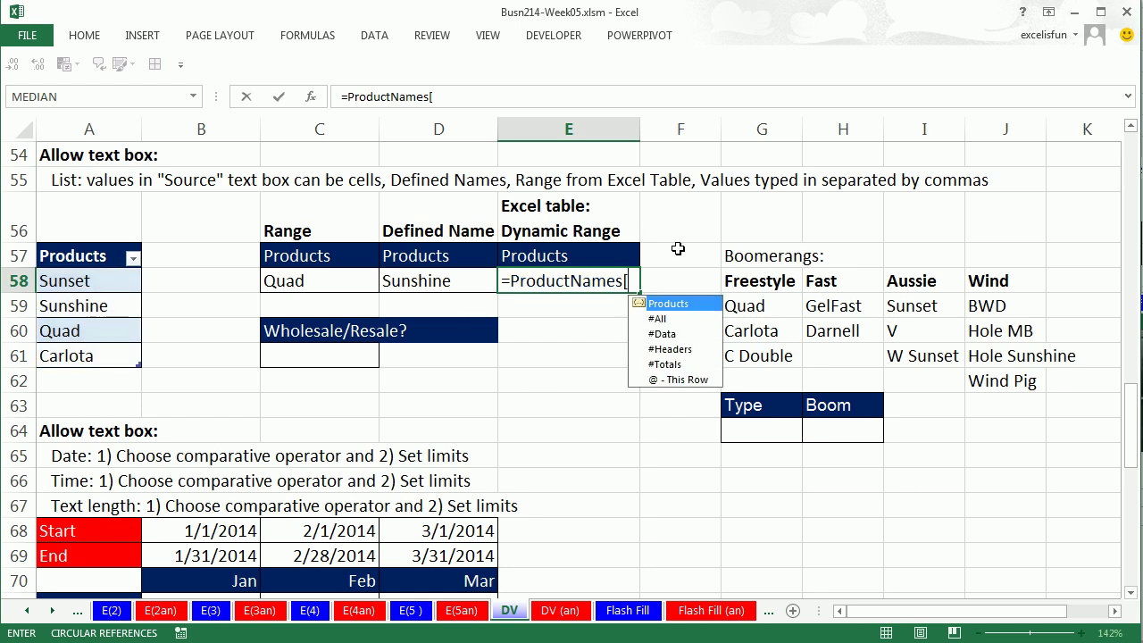
pyautogui.doubleClick(680, 304)
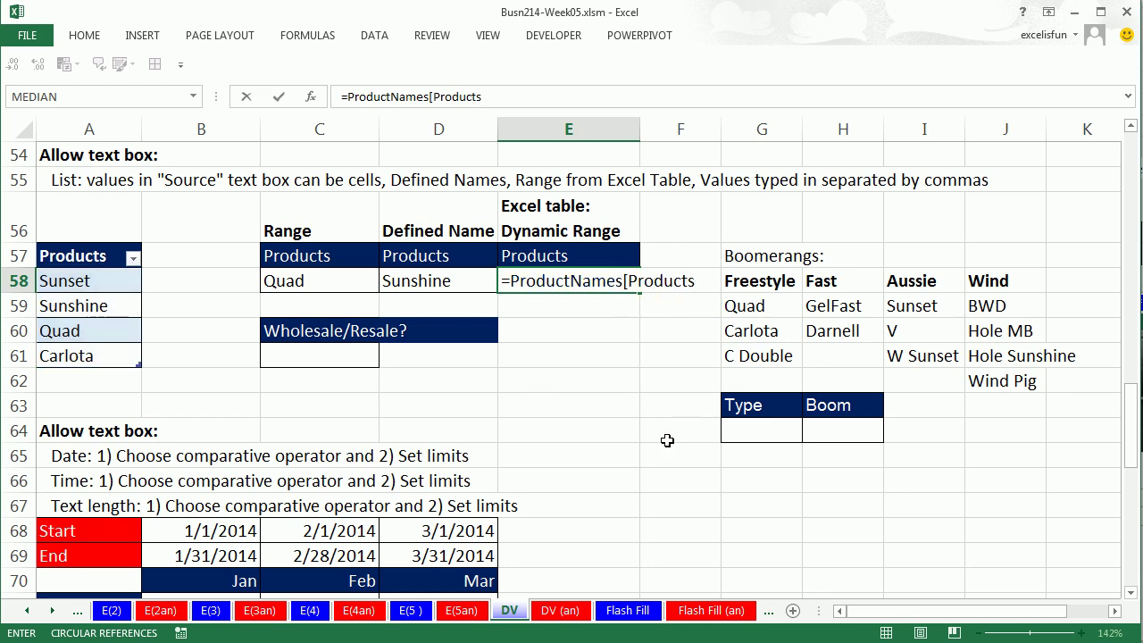
pyautogui.write(']')
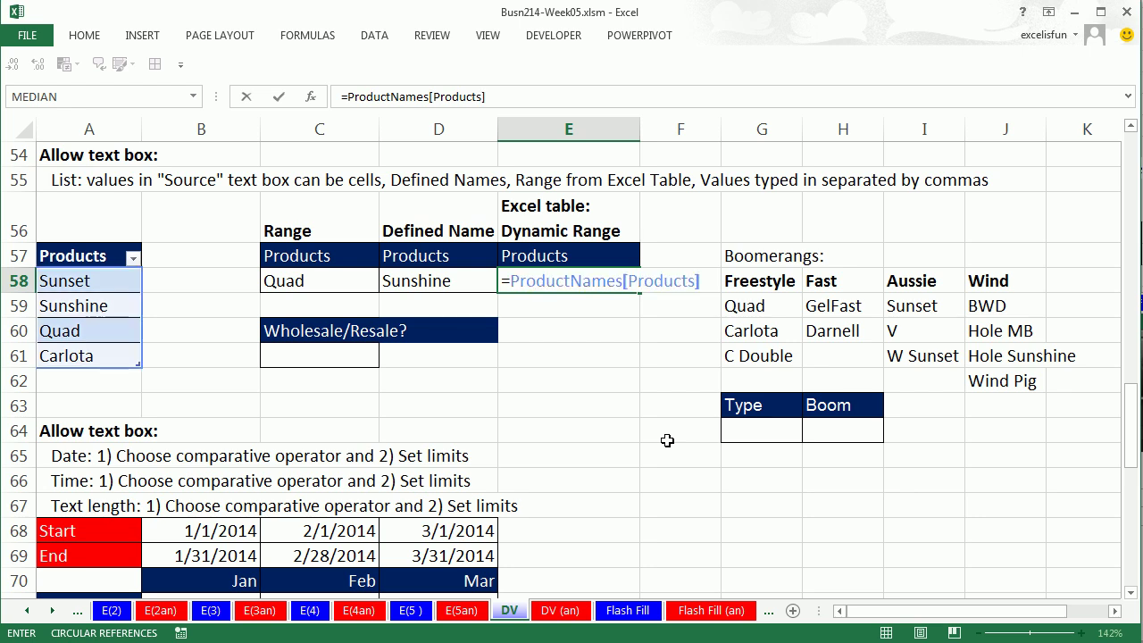
pyautogui.moveTo(702, 280); pyautogui.dragTo(515, 290)
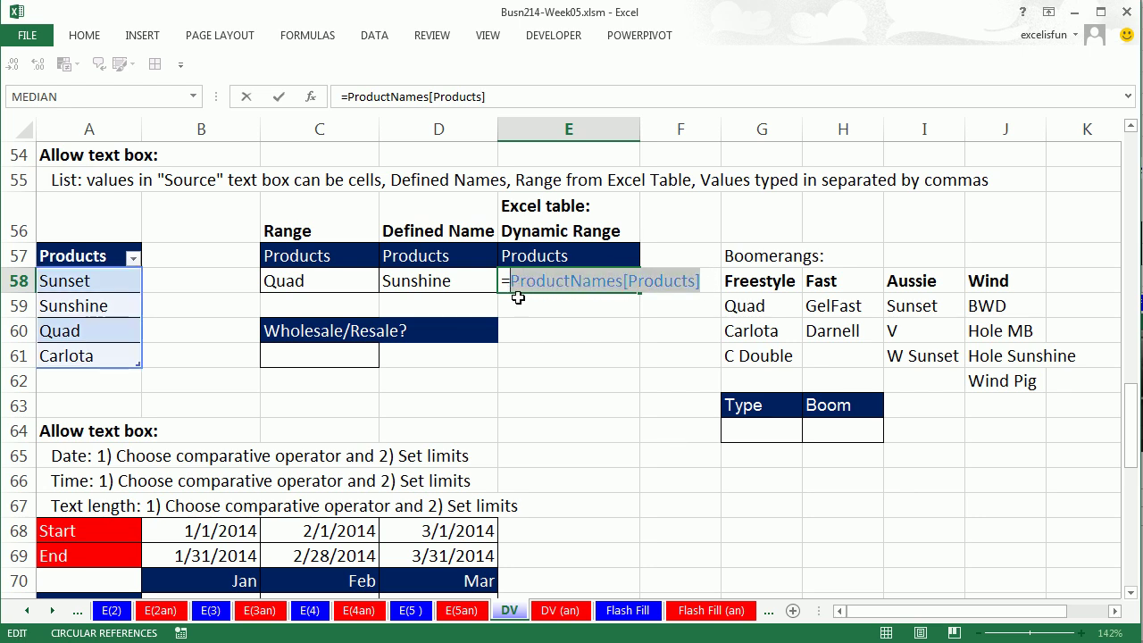
pyautogui.press('Escape')
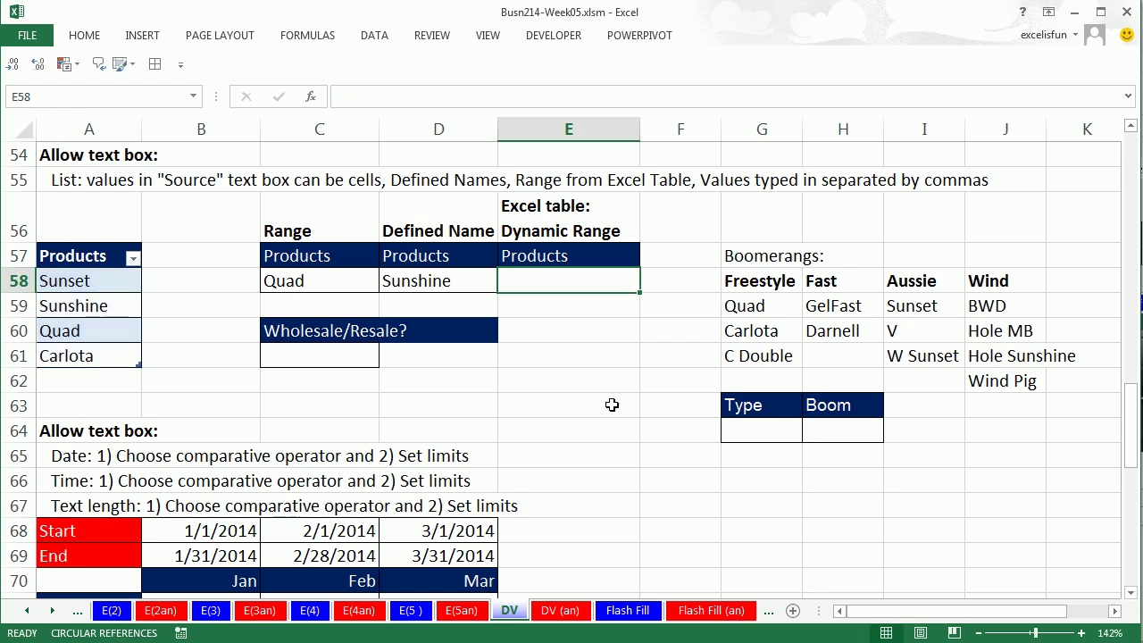
# - Try to give cell E58 a data validation rule that allows a List with =ProductNames[Products] as its source
pyautogui.press('alt')
pyautogui.press('d')
pyautogui.press('l')
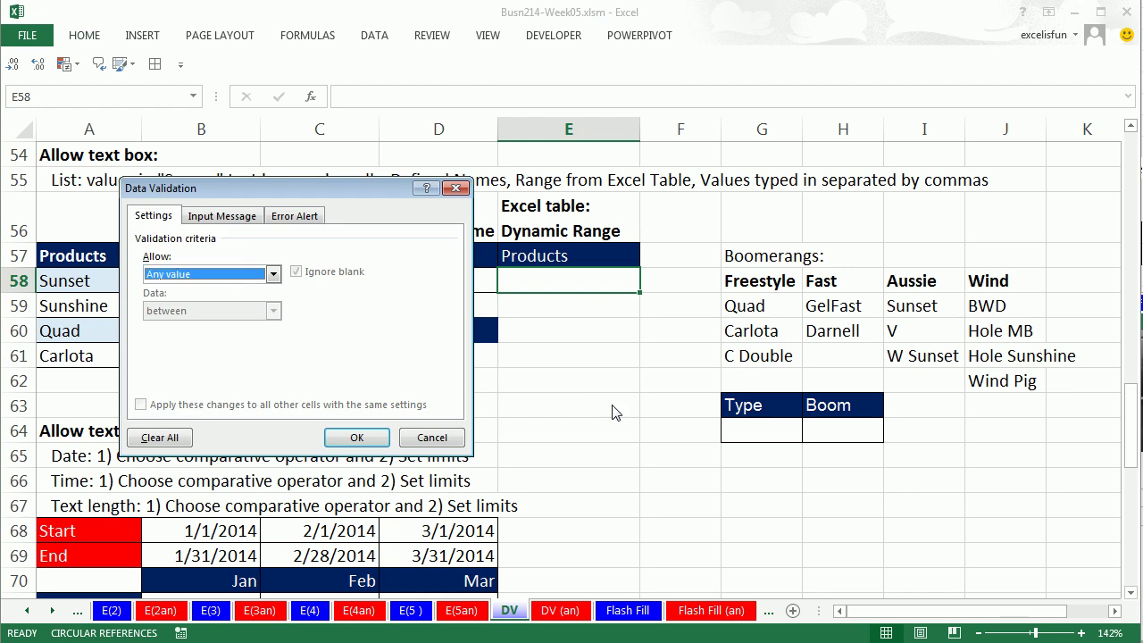
pyautogui.hotkey('alt', 'Down')
pyautogui.press('l')
pyautogui.press('Return')
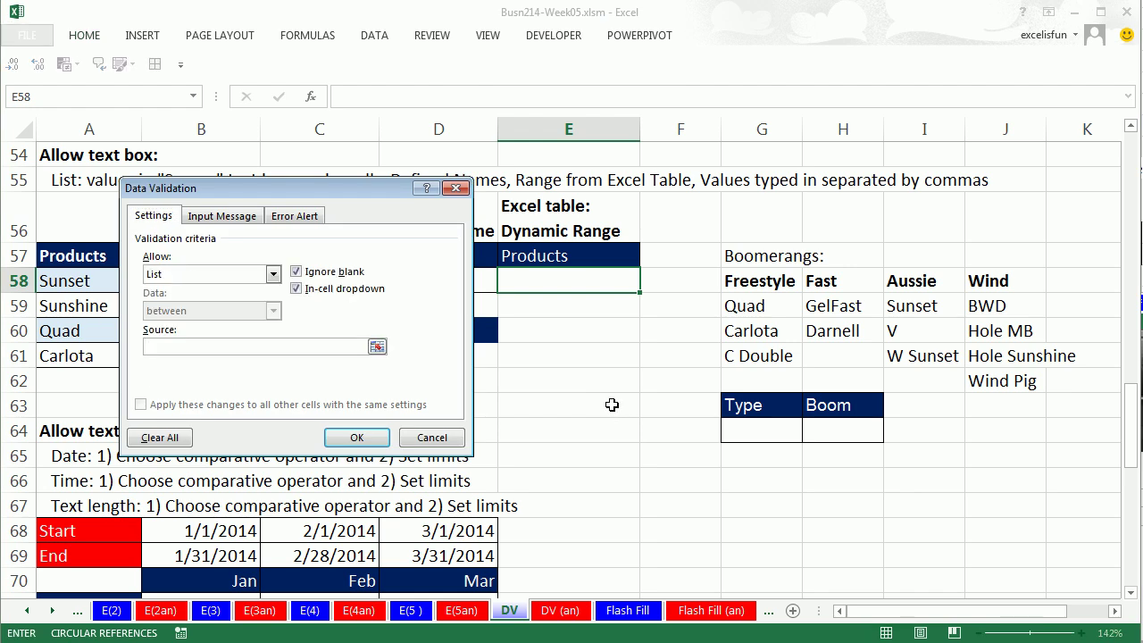
pyautogui.write('=ProductNames[Products]')
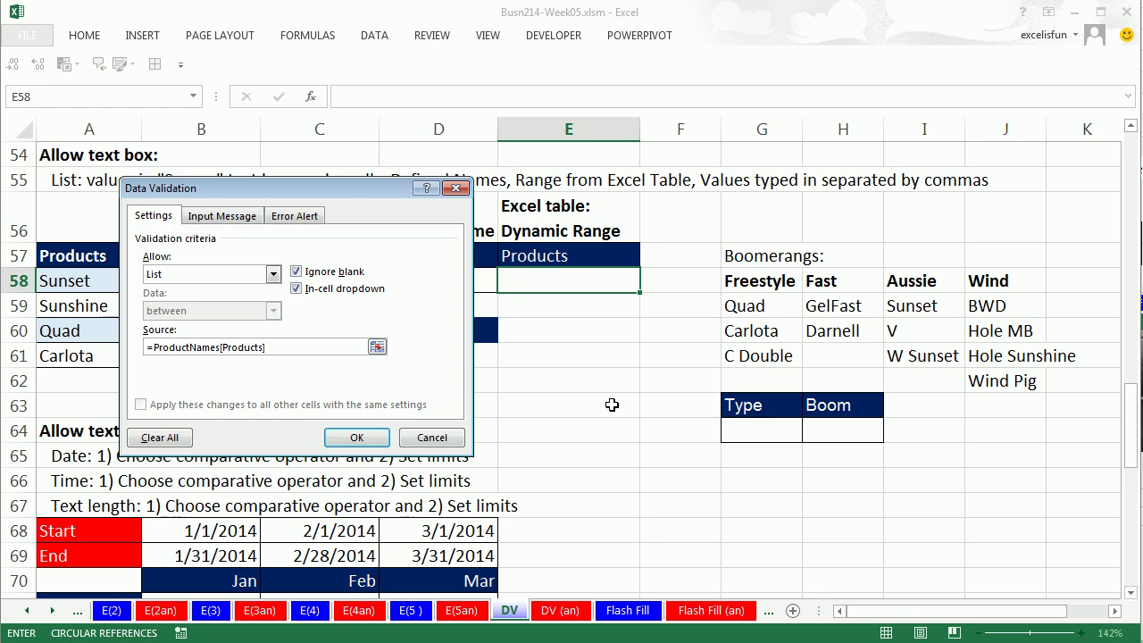
pyautogui.click(358, 438)
pyautogui.moveTo(693, 120); pyautogui.dragTo(273, 128)
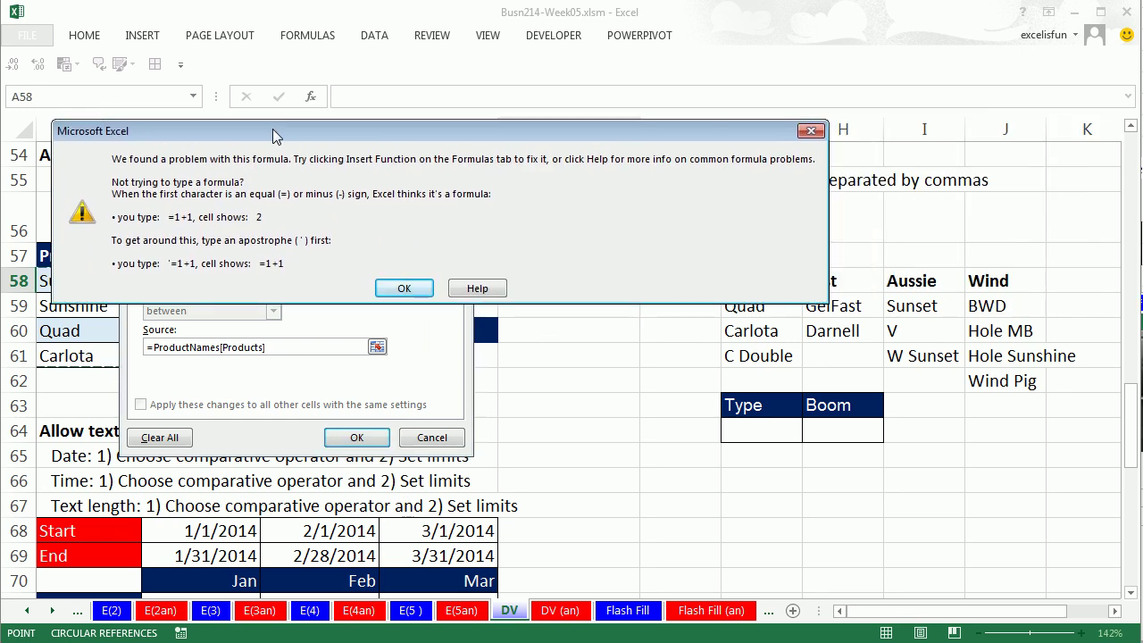
pyautogui.click(407, 289)
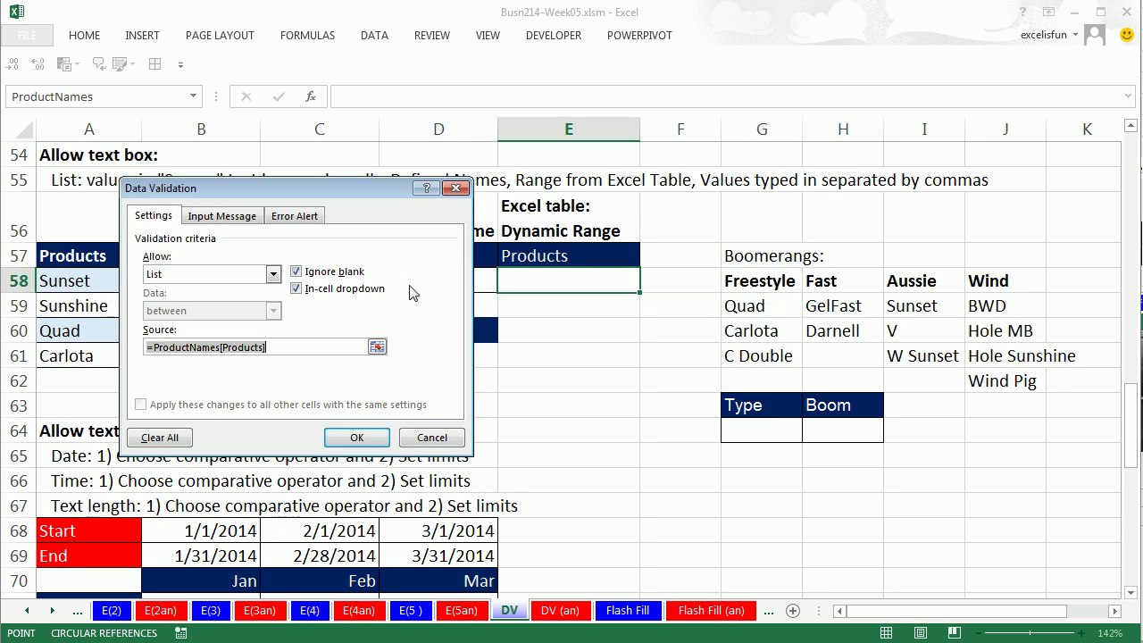
# - Change the List source for cell E58 to =INDIRECT("ProductNames[Products]") and apply the validation rule
pyautogui.click(154, 351)
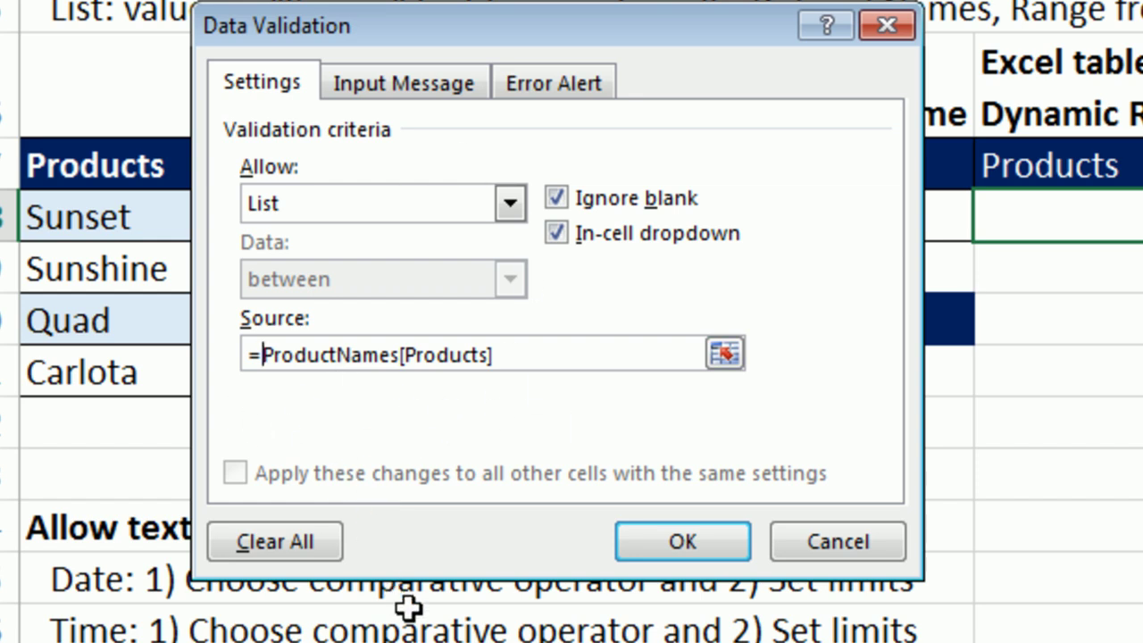
pyautogui.write('INDIRECT(')
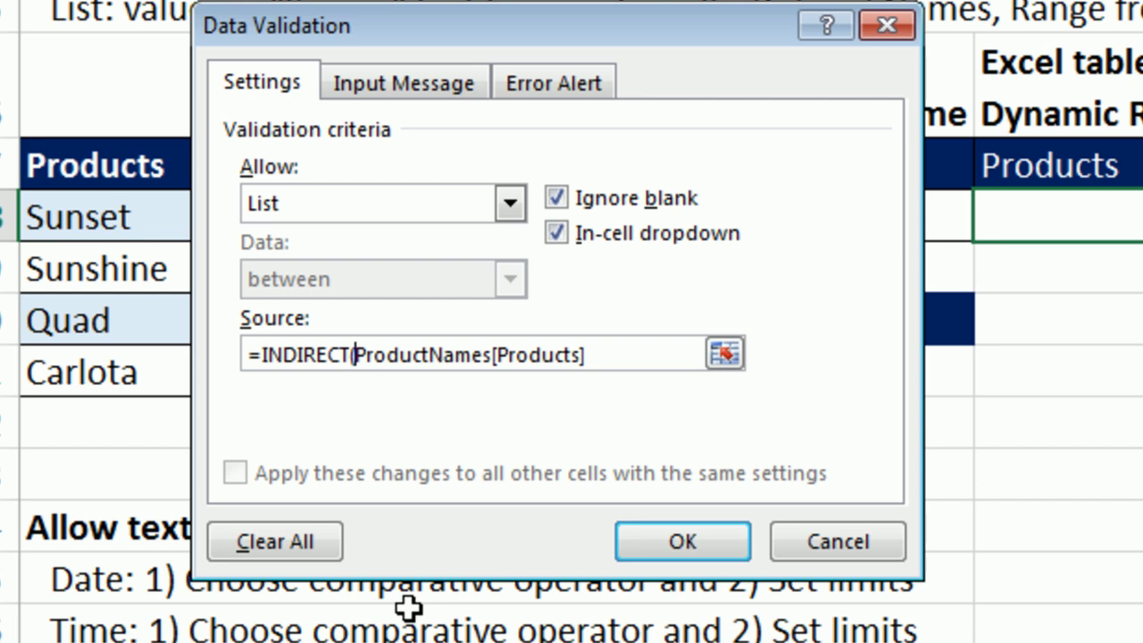
pyautogui.write('"')
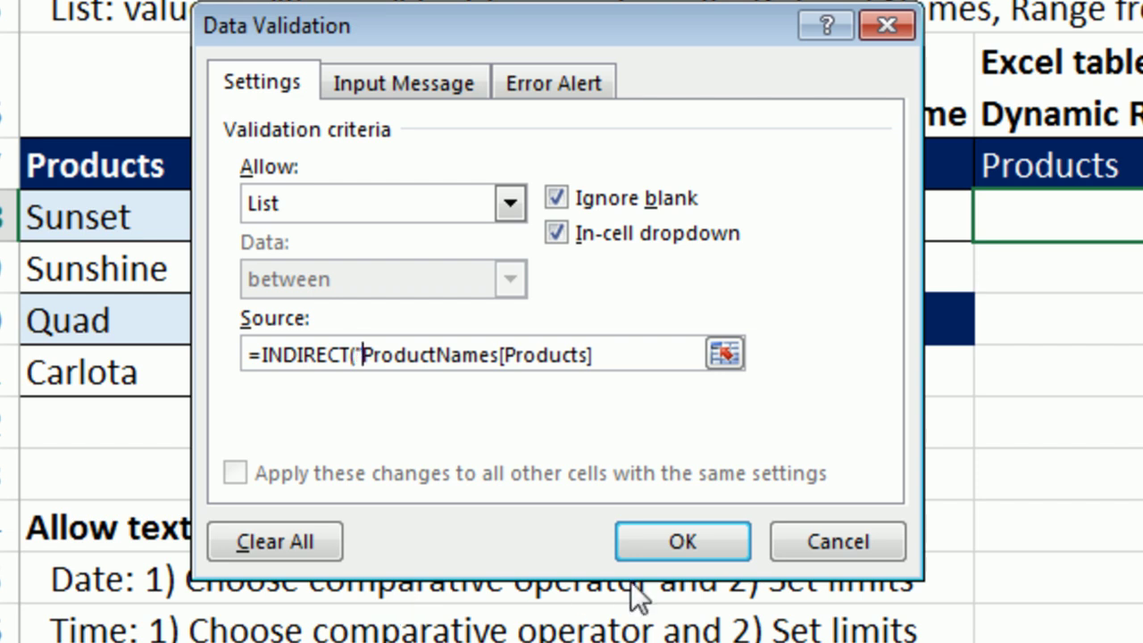
pyautogui.click(657, 355)
pyautogui.write('")')
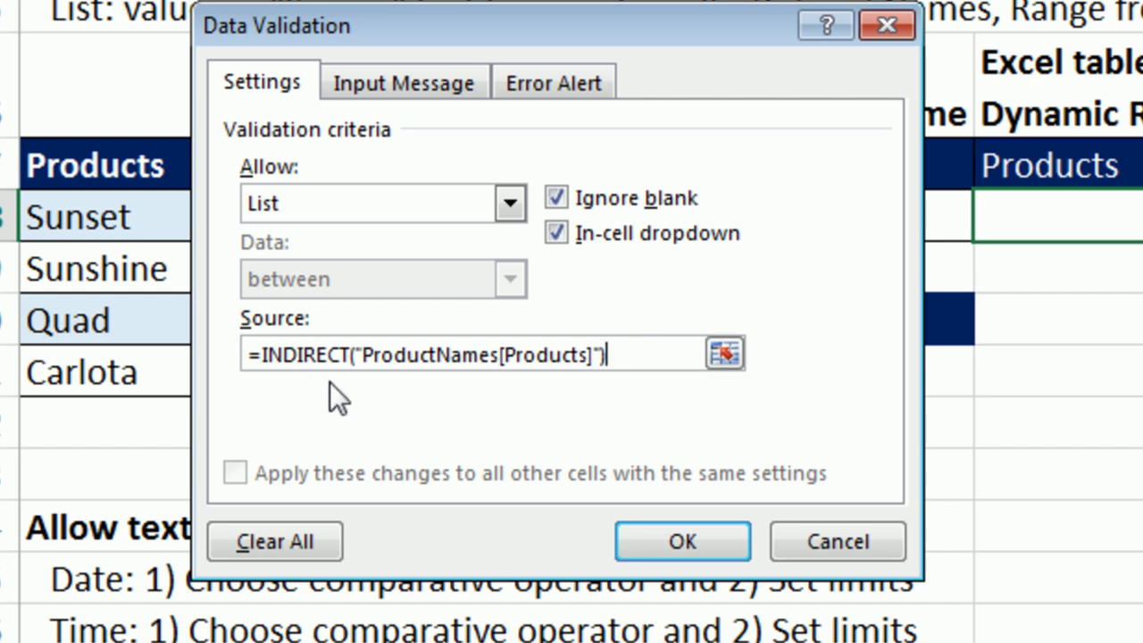
pyautogui.click(684, 543)
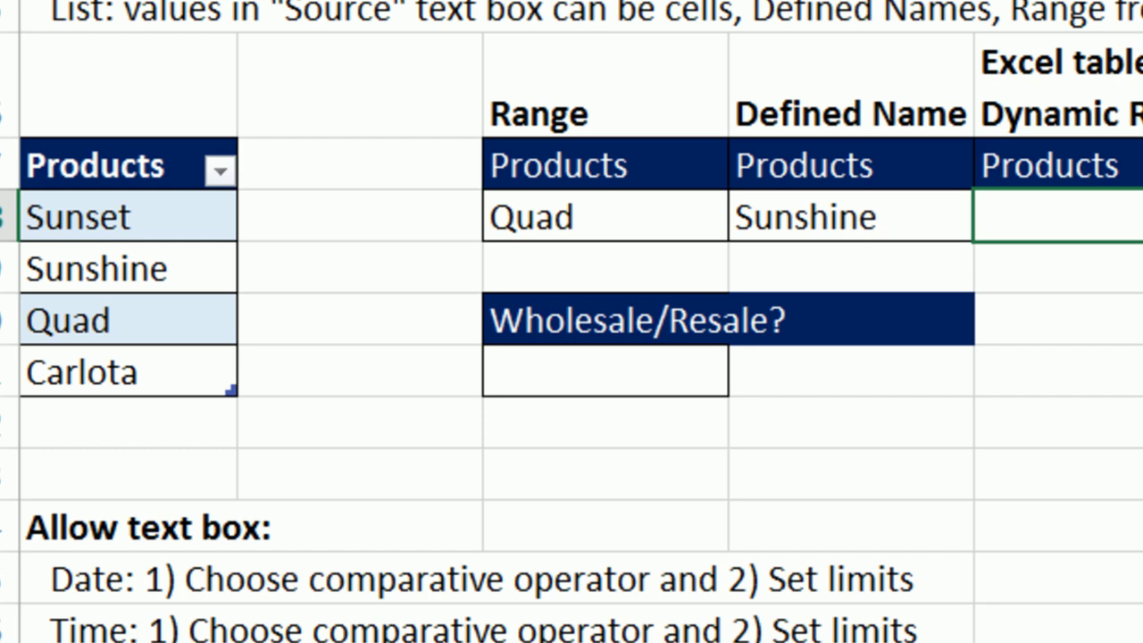
# - Choose Sunshine from the drop-down list in cell E58, and replace it with Quad from the same list
pyautogui.hotkey('alt', 'Down')
pyautogui.click(1082, 291)
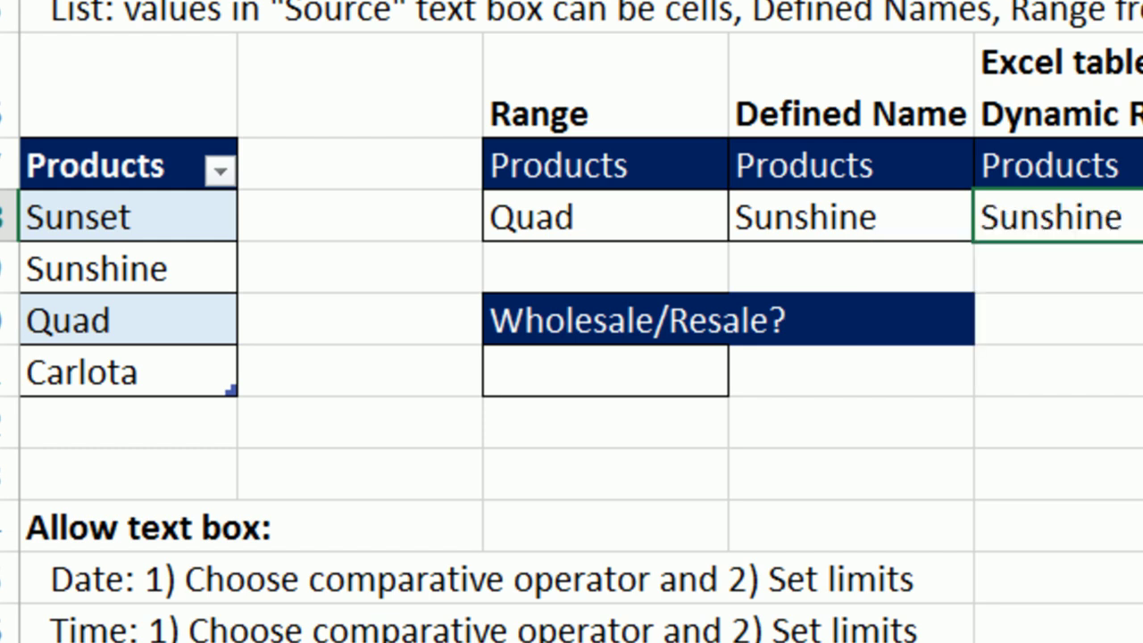
pyautogui.hotkey('alt', 'Down')
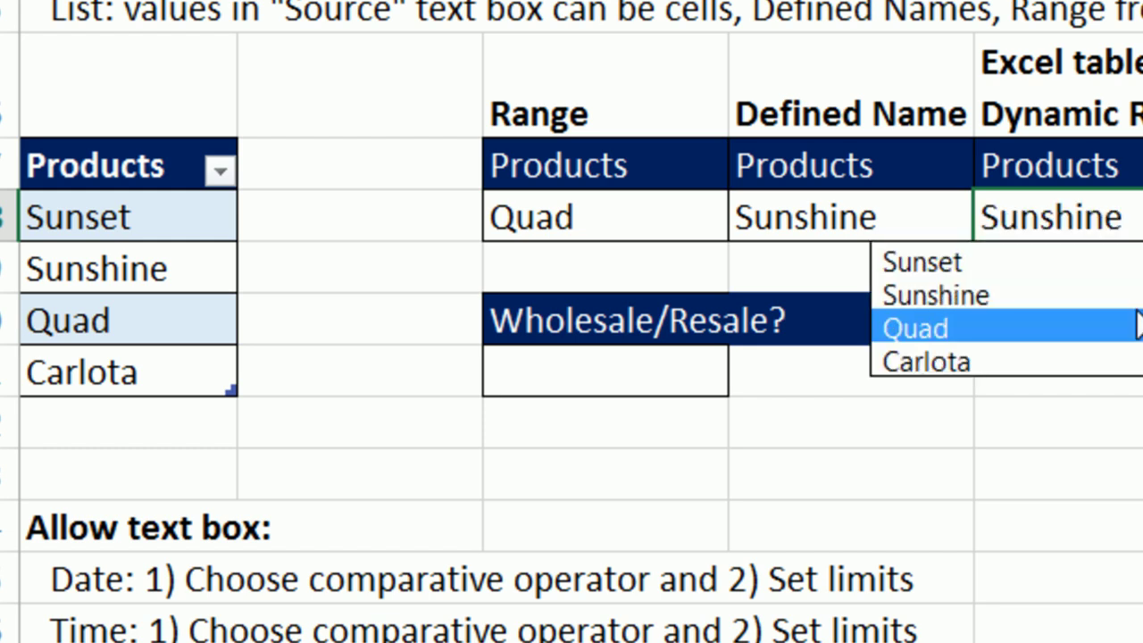
pyautogui.click(1138, 327)
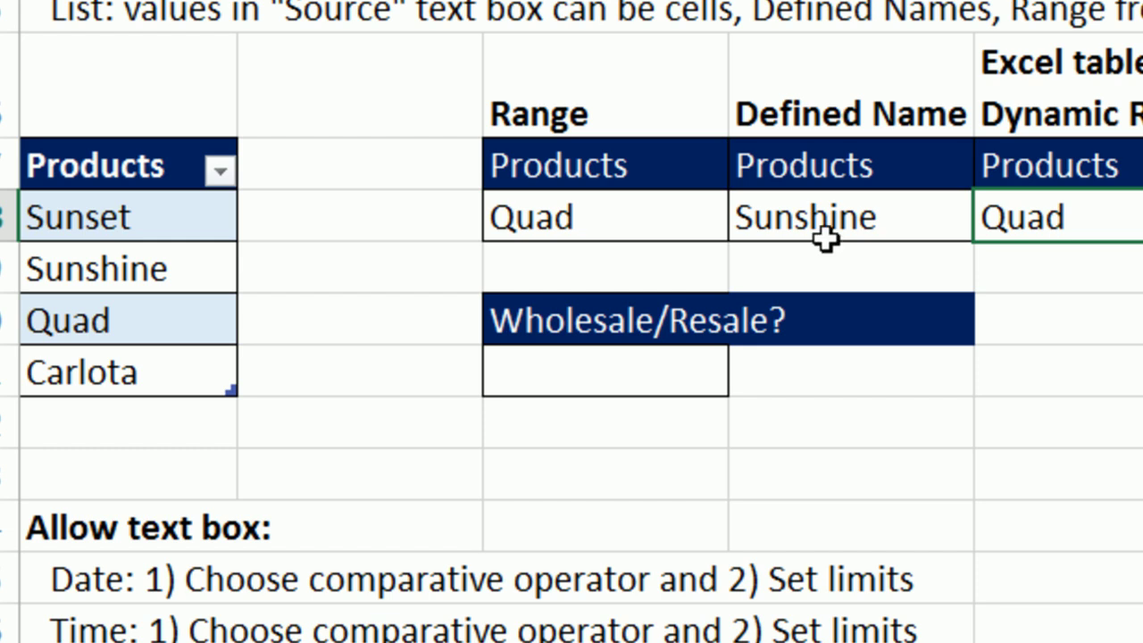
pyautogui.click(817, 214)
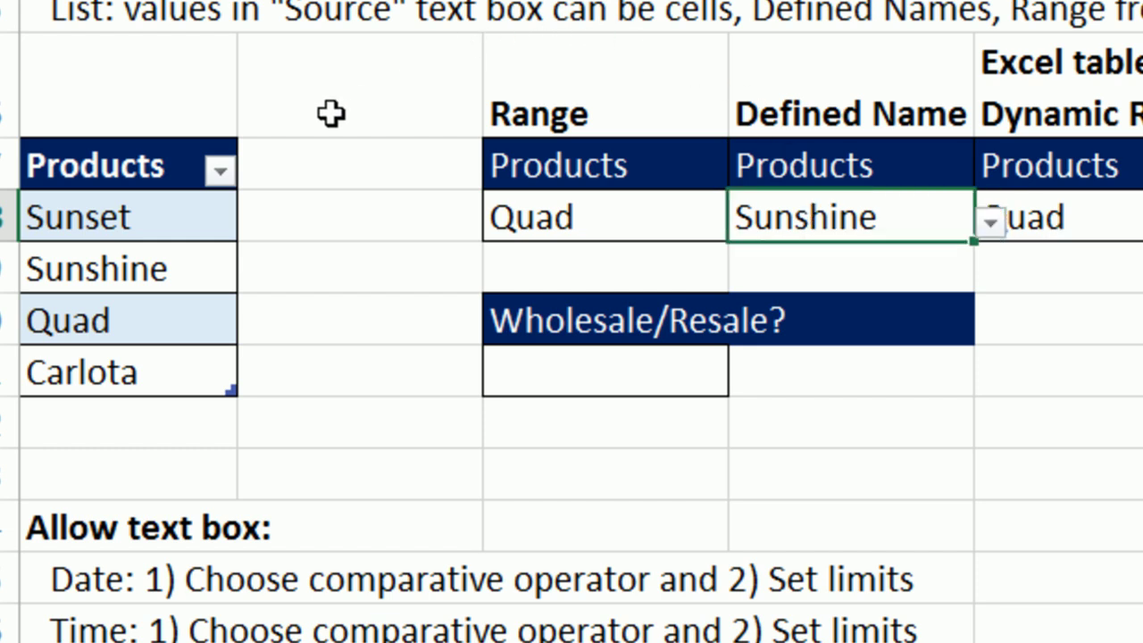
pyautogui.click(591, 221)
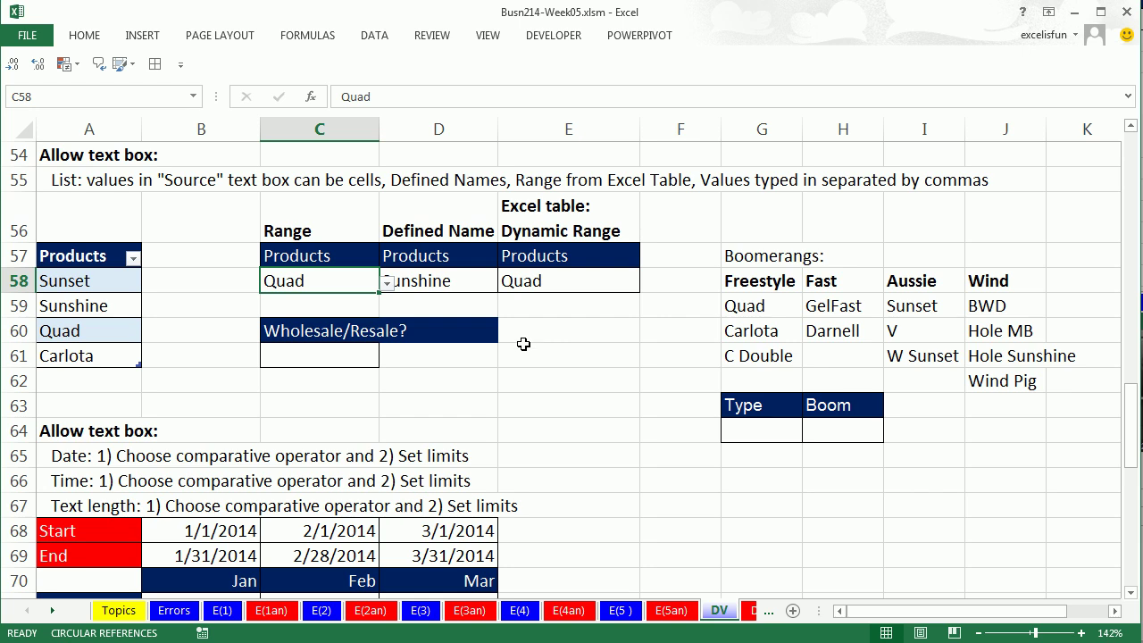
# - Move the block A64:E97 so that it starts at cell B66, clear of the rows below the product table
pyautogui.moveTo(66, 431); pyautogui.dragTo(595, 589)
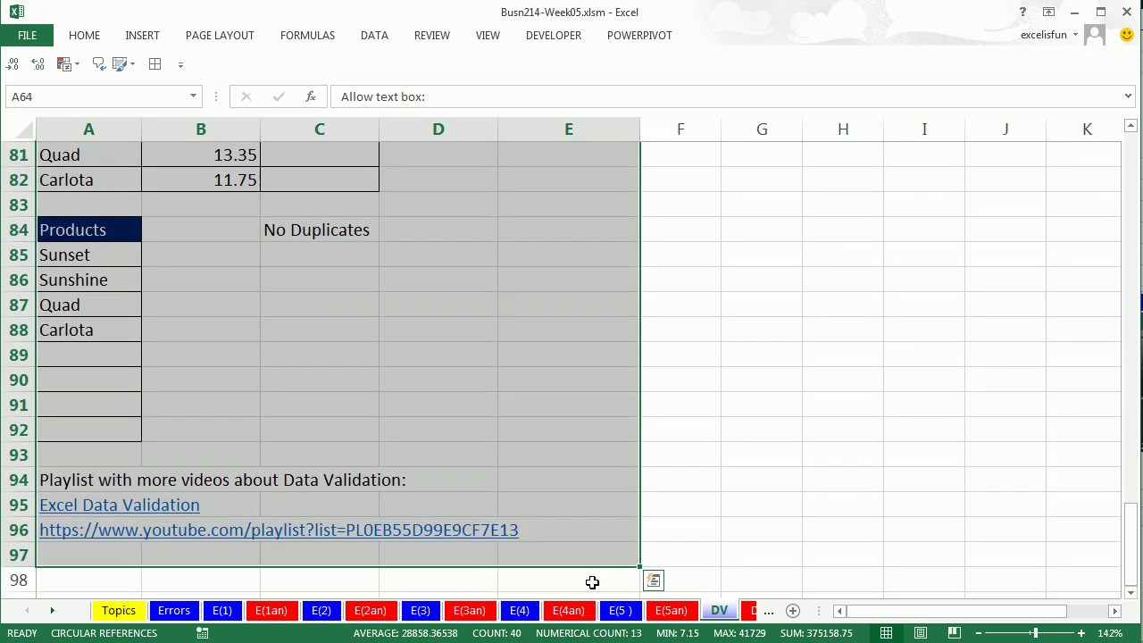
pyautogui.scroll(8, 584, 577)
pyautogui.scroll(1, 573, 569)
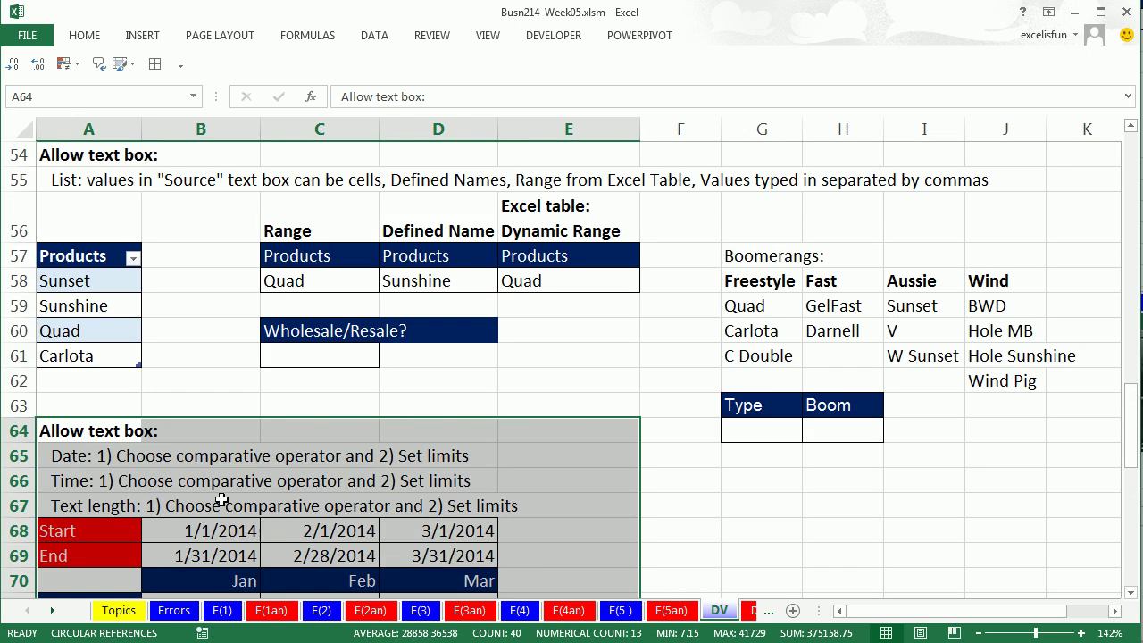
pyautogui.moveTo(85, 418); pyautogui.dragTo(198, 482)
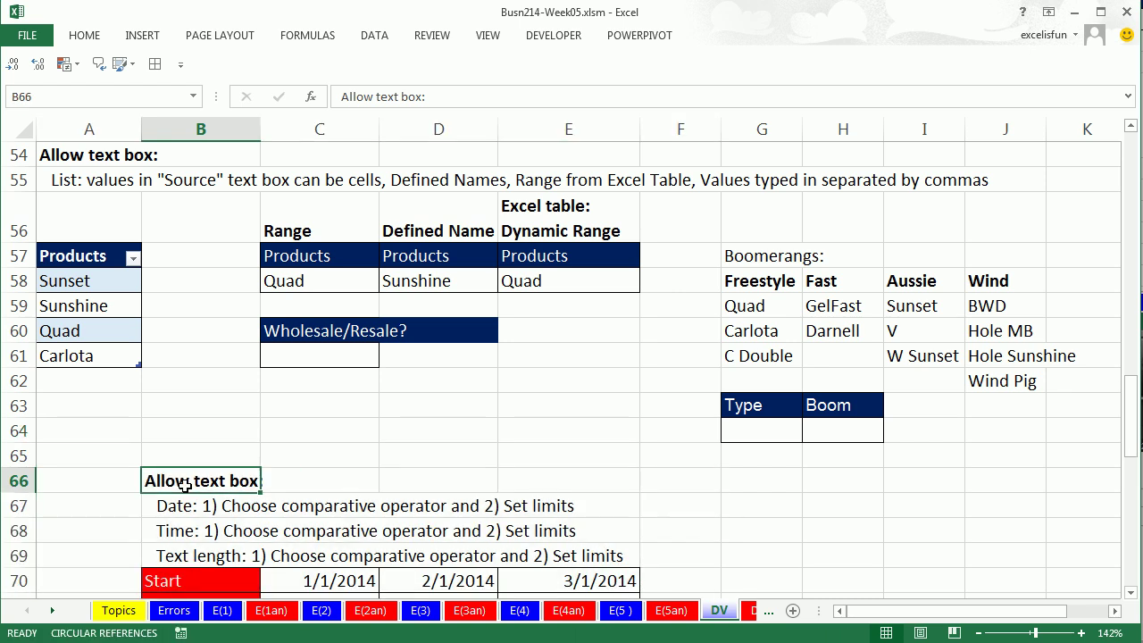
# - Add SB Weight as a new product in cell A62, directly below Carlota in the Products table
pyautogui.click(97, 356)
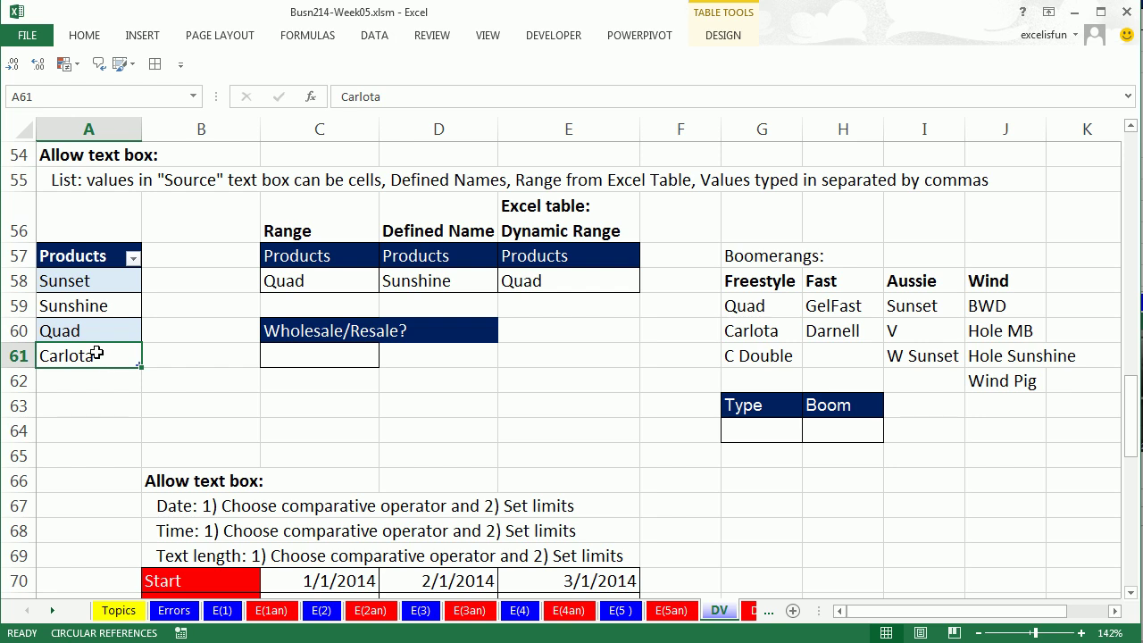
pyautogui.press('Down')
pyautogui.write('SB W')
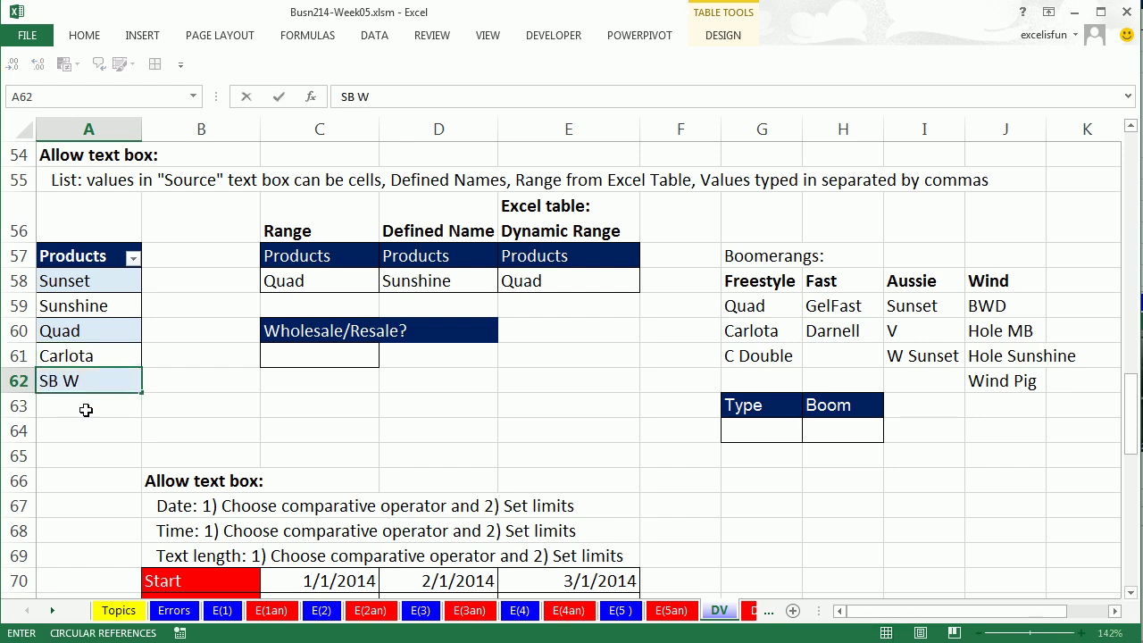
pyautogui.write('eight')
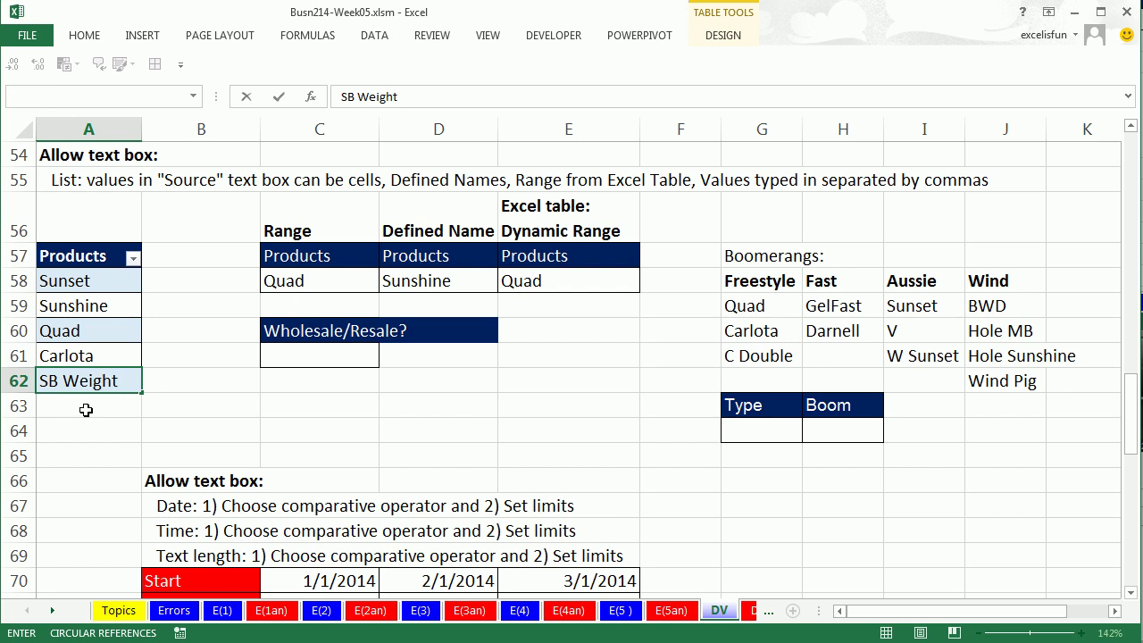
pyautogui.press('Return')
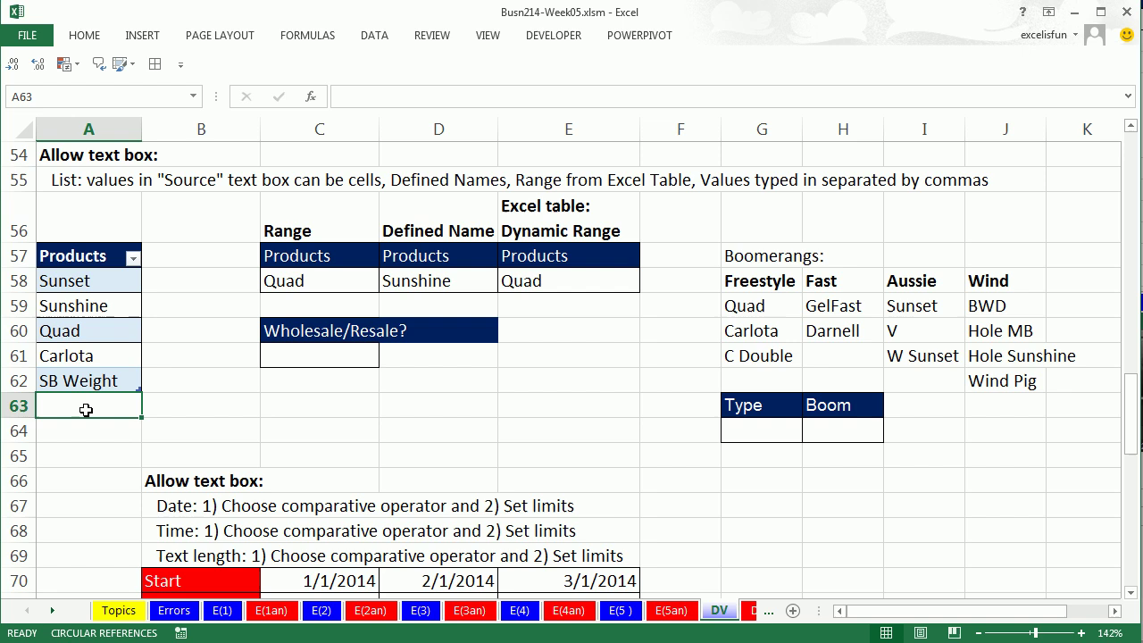
# - Choose SB Weight from the drop-down lists in cells C58, D58 and E58
pyautogui.click(314, 281)
pyautogui.click(388, 282)
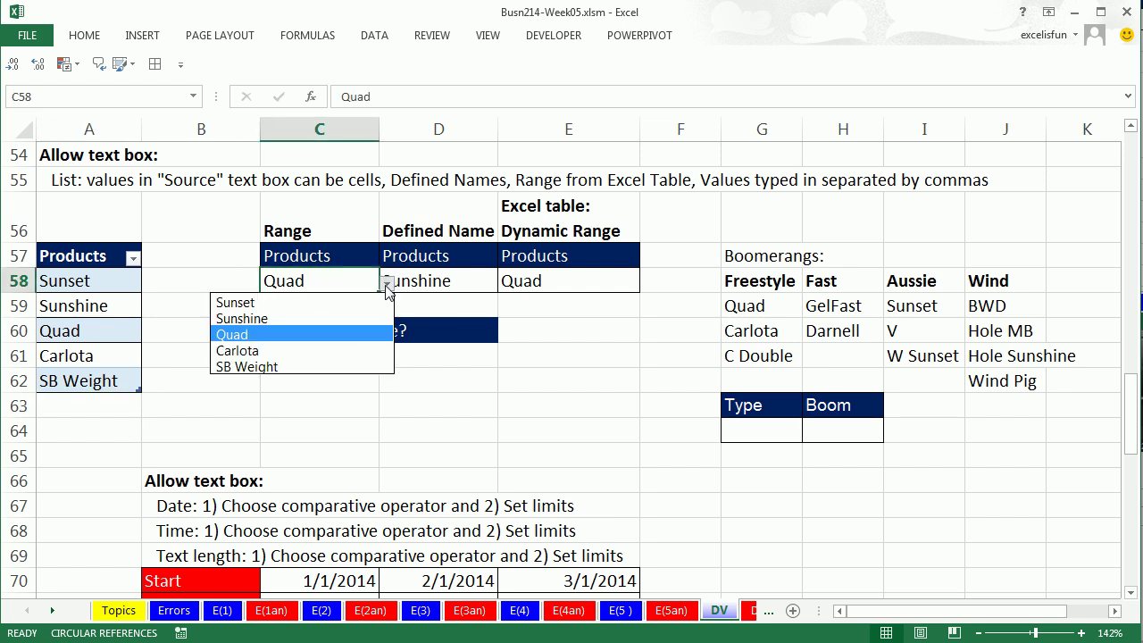
pyautogui.click(286, 370)
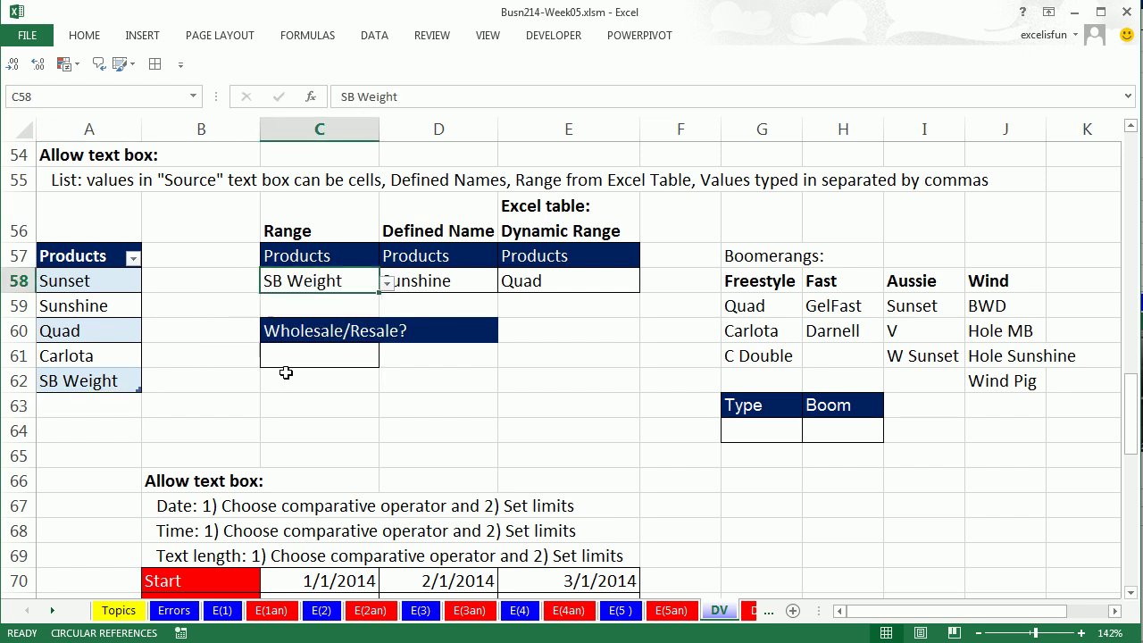
pyautogui.click(433, 278)
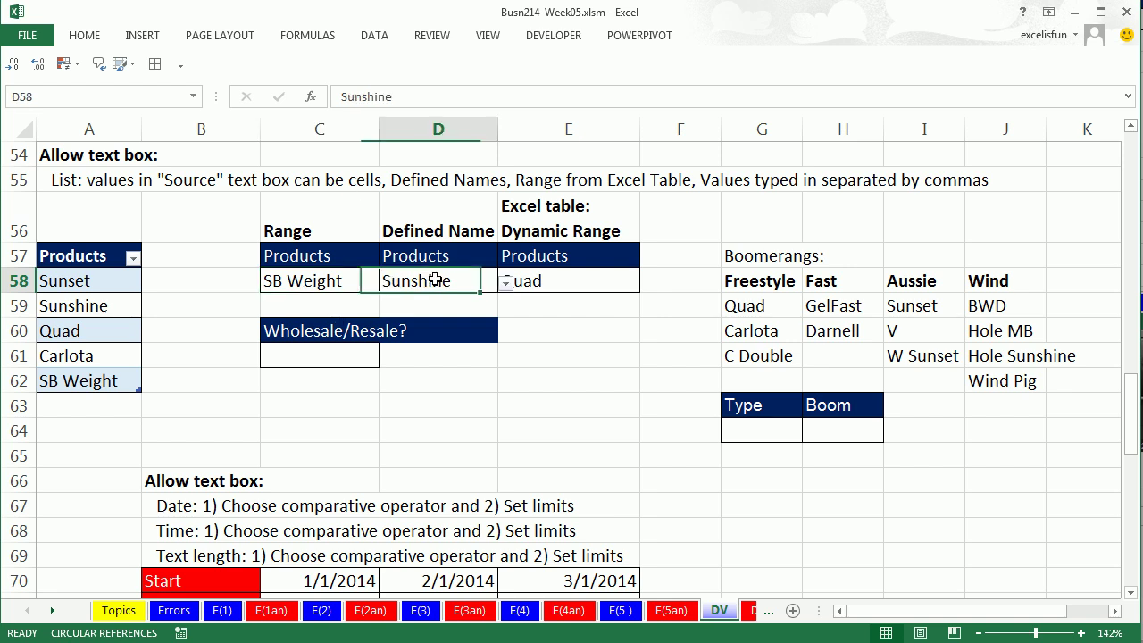
pyautogui.click(502, 284)
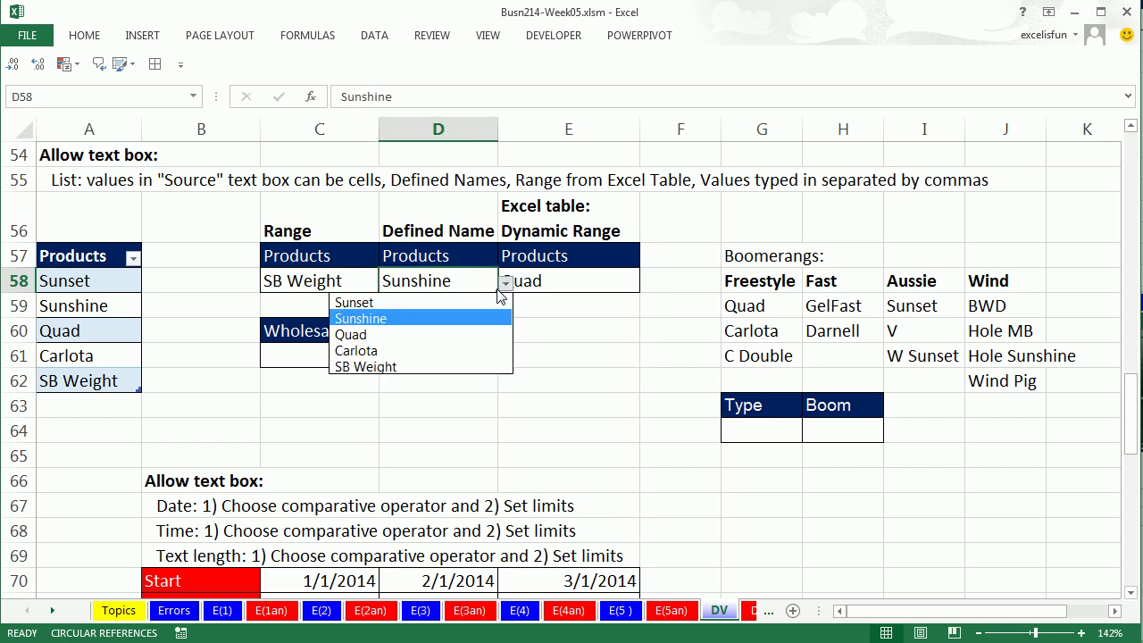
pyautogui.click(386, 367)
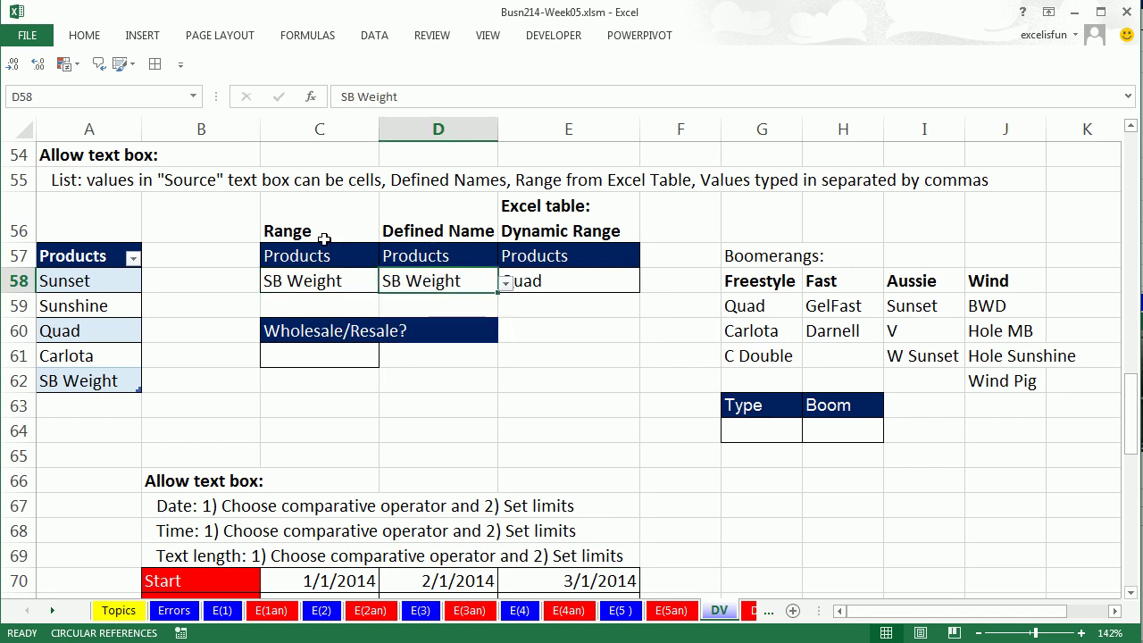
pyautogui.click(534, 282)
pyautogui.click(646, 285)
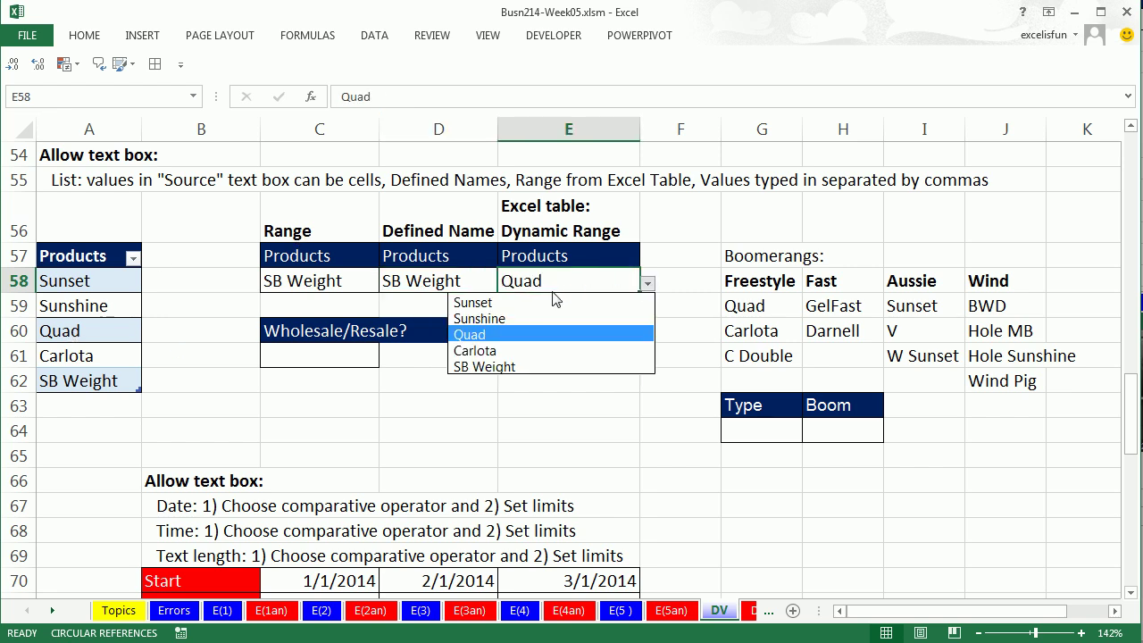
pyautogui.click(498, 372)
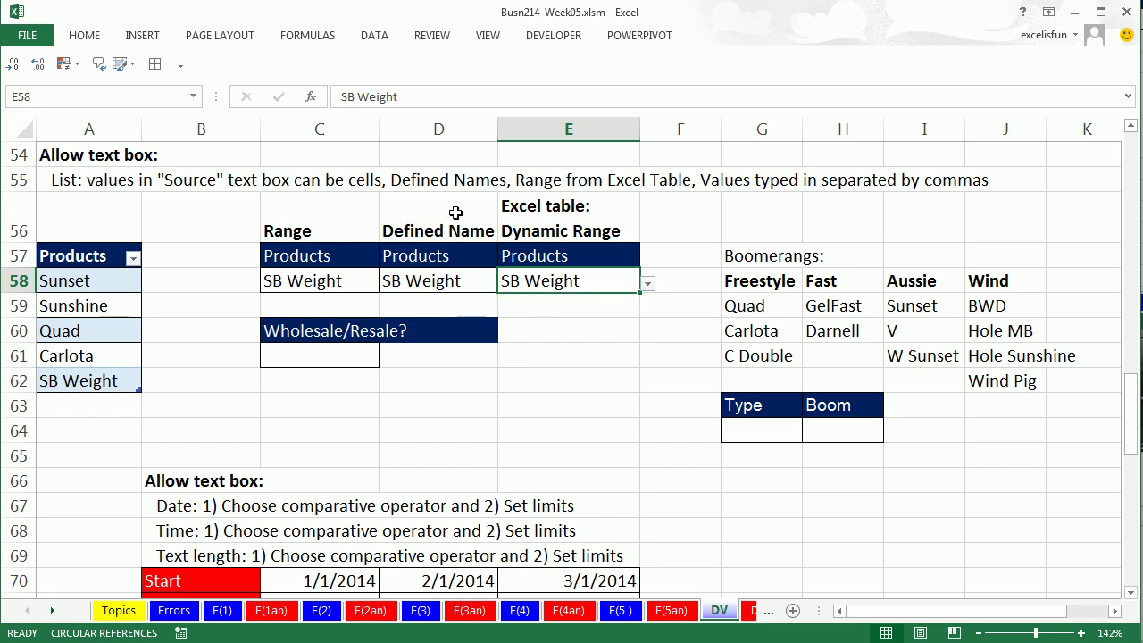
# - Give cell C61 under Wholesale/Resale? a data validation rule that allows a List with Wholesale,Resale as its source
pyautogui.click(302, 353)
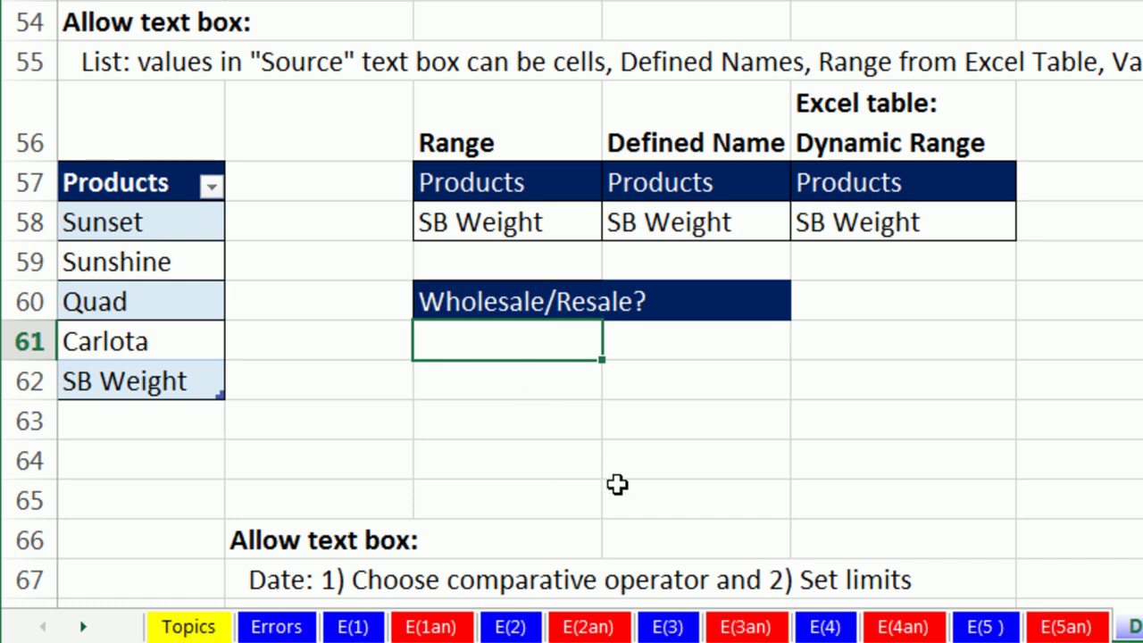
pyautogui.hotkey('alt', 'd')
pyautogui.press('l')
pyautogui.press('Tab')
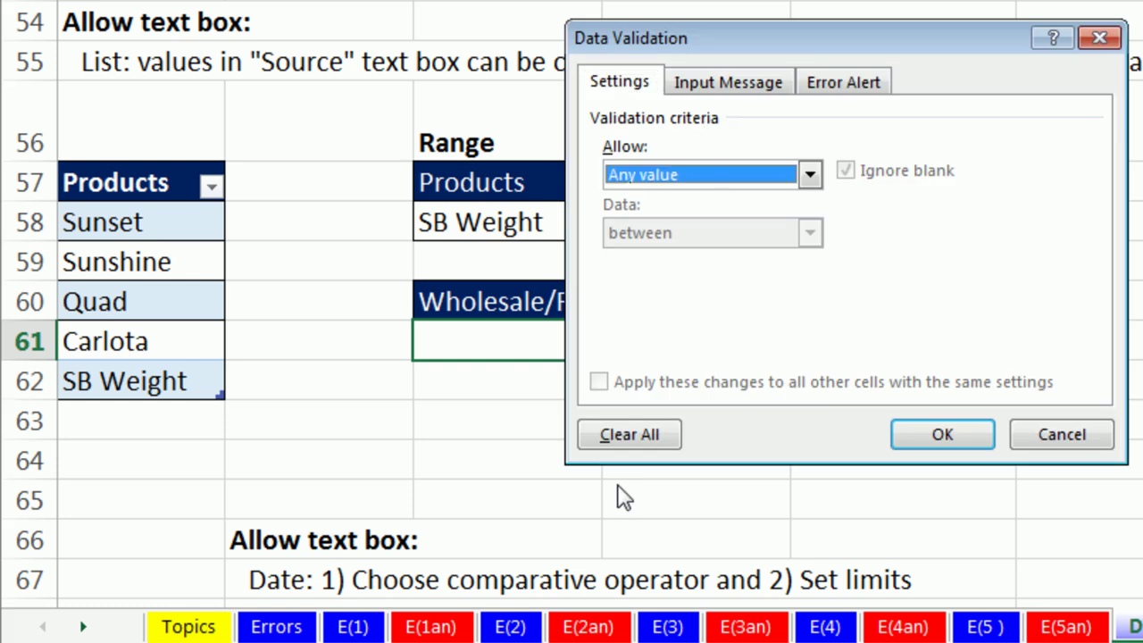
pyautogui.press('l')
pyautogui.press('Tab')
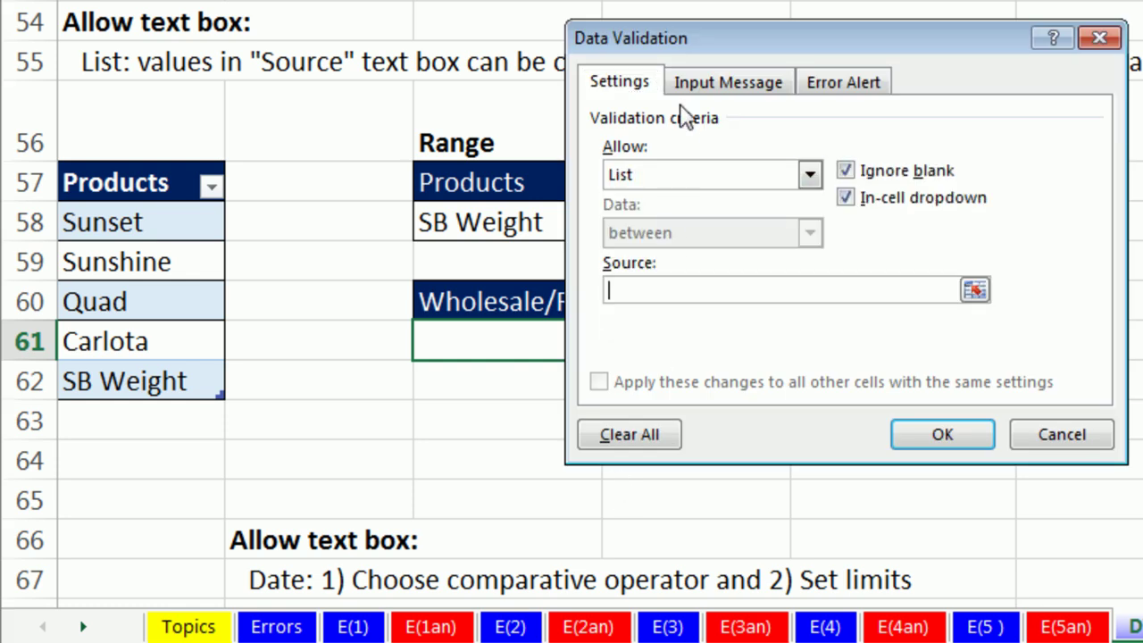
pyautogui.moveTo(688, 36); pyautogui.dragTo(770, 58)
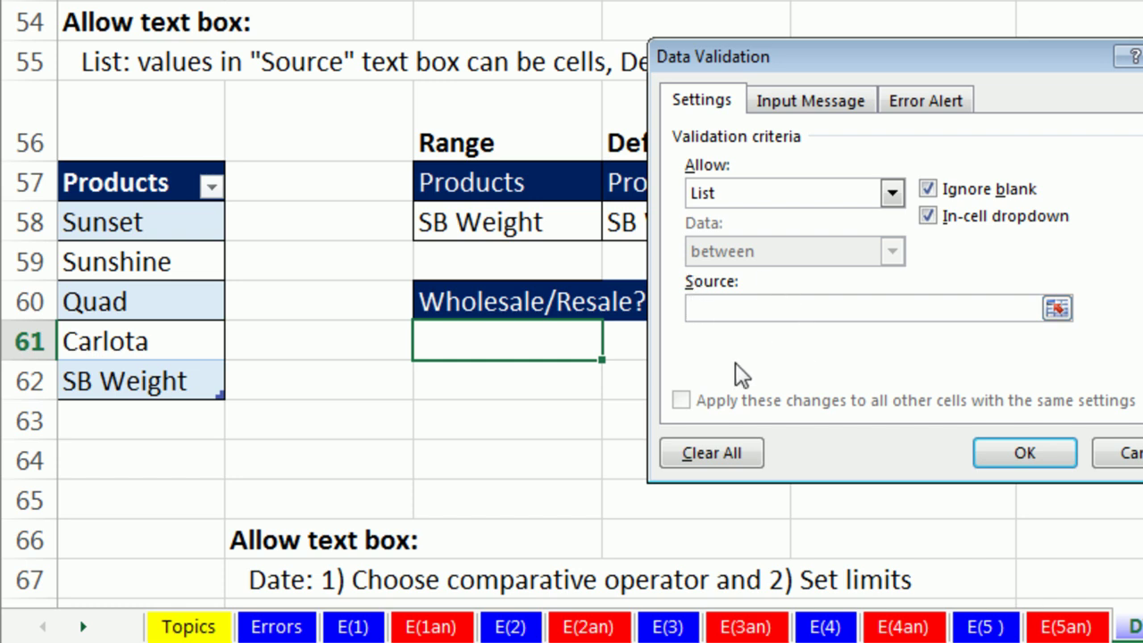
pyautogui.write('holesale,Resale')
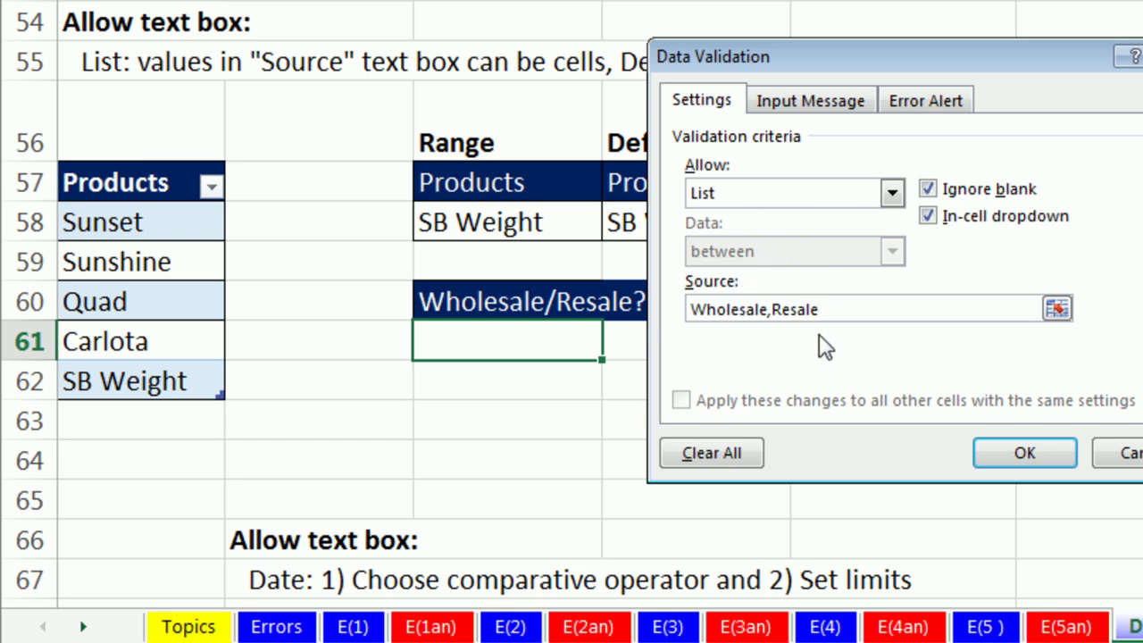
pyautogui.click(1024, 453)
# - Choose Resale from the drop-down list in cell C61, and replace it with Wholesale from the same list
pyautogui.click(615, 348)
pyautogui.click(481, 399)
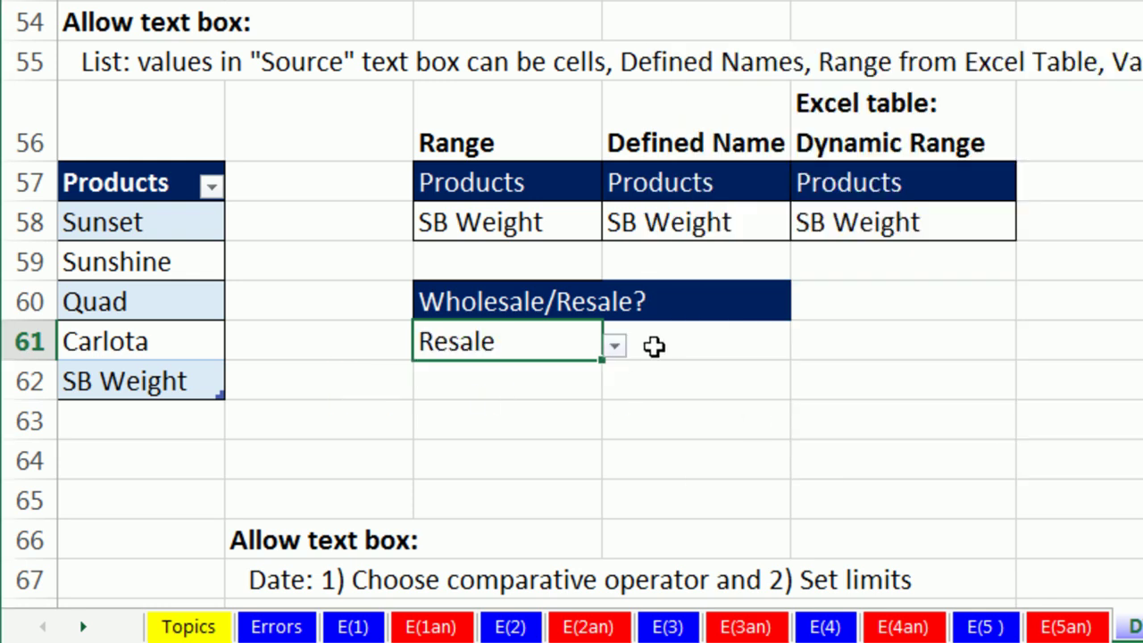
pyautogui.click(614, 348)
pyautogui.click(450, 375)
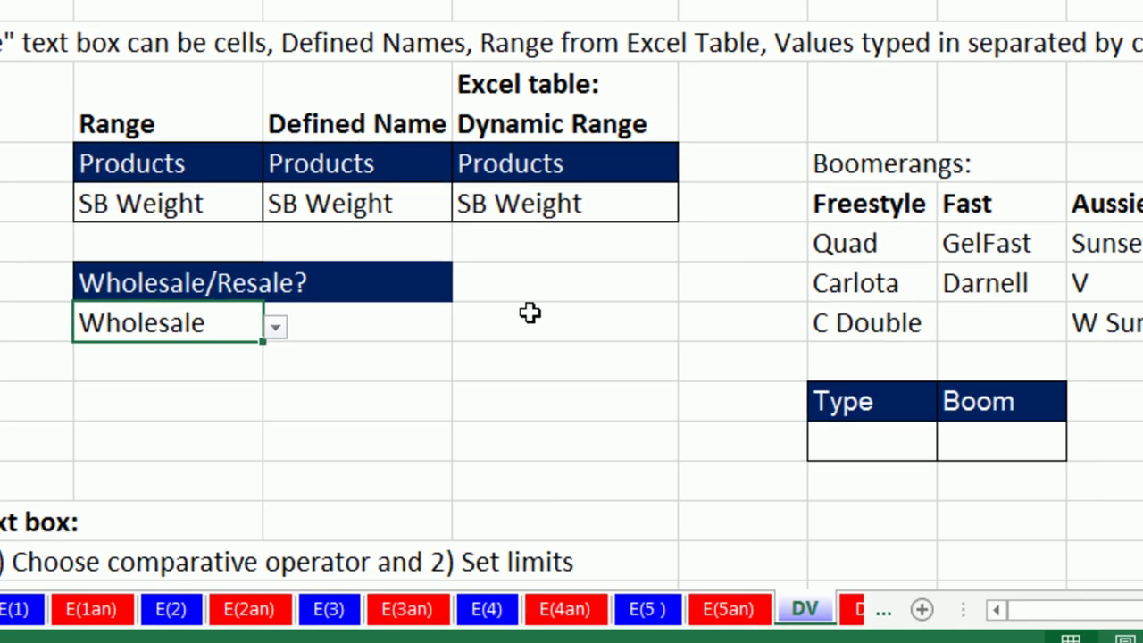
# - Examine the product lists under Freestyle, Fast, Aussie and Wind, and the Type and Boom entry cells G64 and H64
pyautogui.click(538, 422)
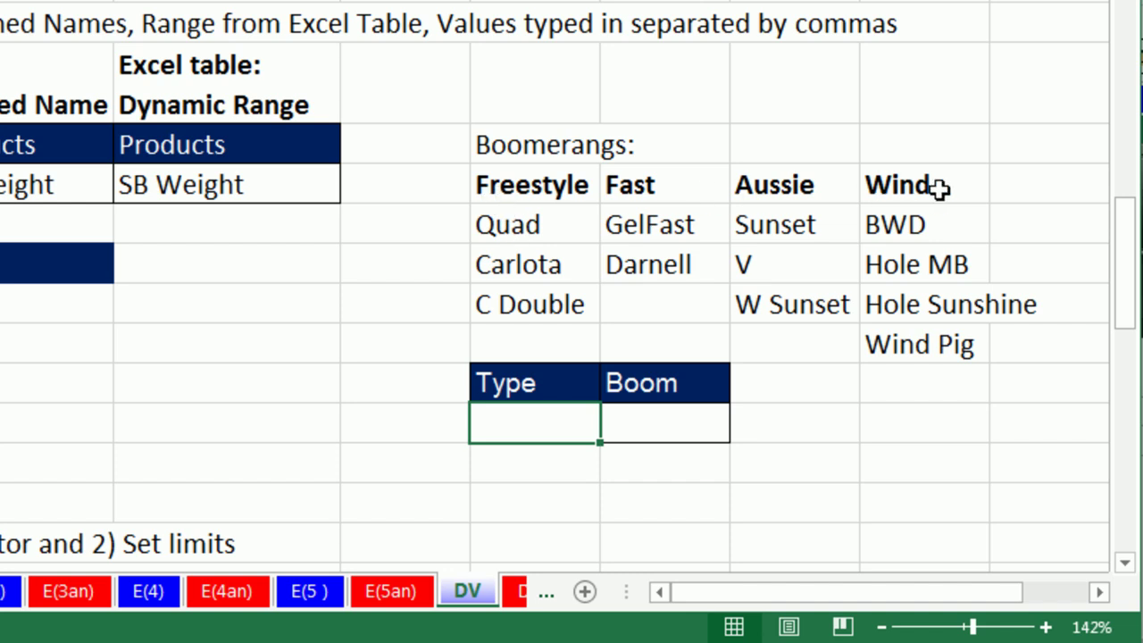
pyautogui.moveTo(527, 224); pyautogui.dragTo(523, 295)
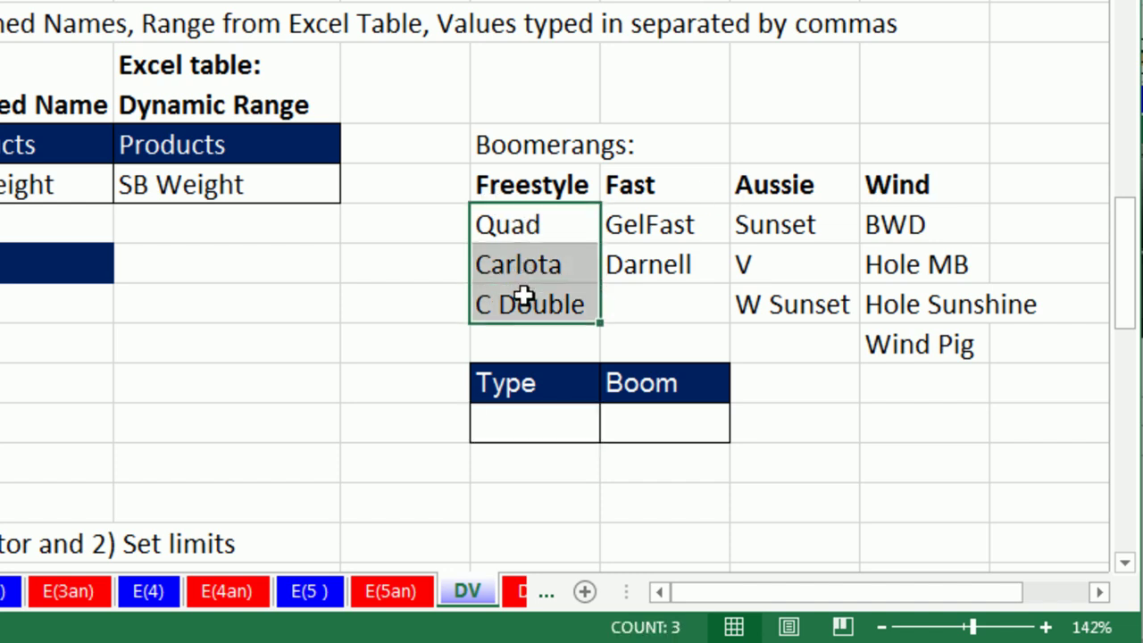
pyautogui.moveTo(631, 222); pyautogui.dragTo(648, 262)
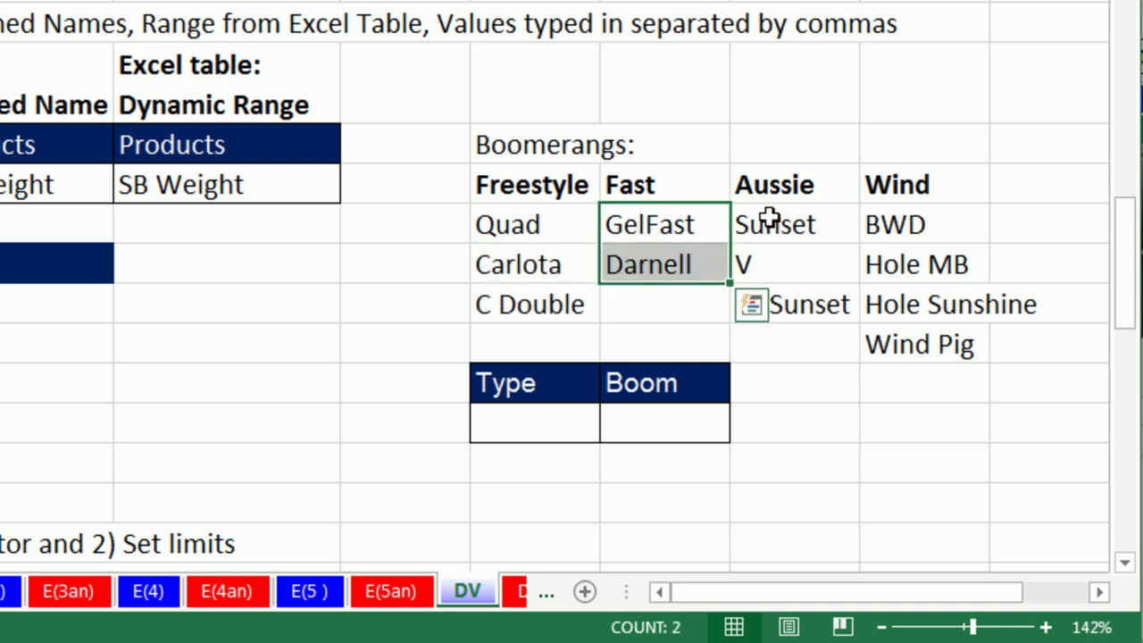
pyautogui.moveTo(765, 220); pyautogui.dragTo(774, 288)
pyautogui.moveTo(888, 224); pyautogui.dragTo(902, 343)
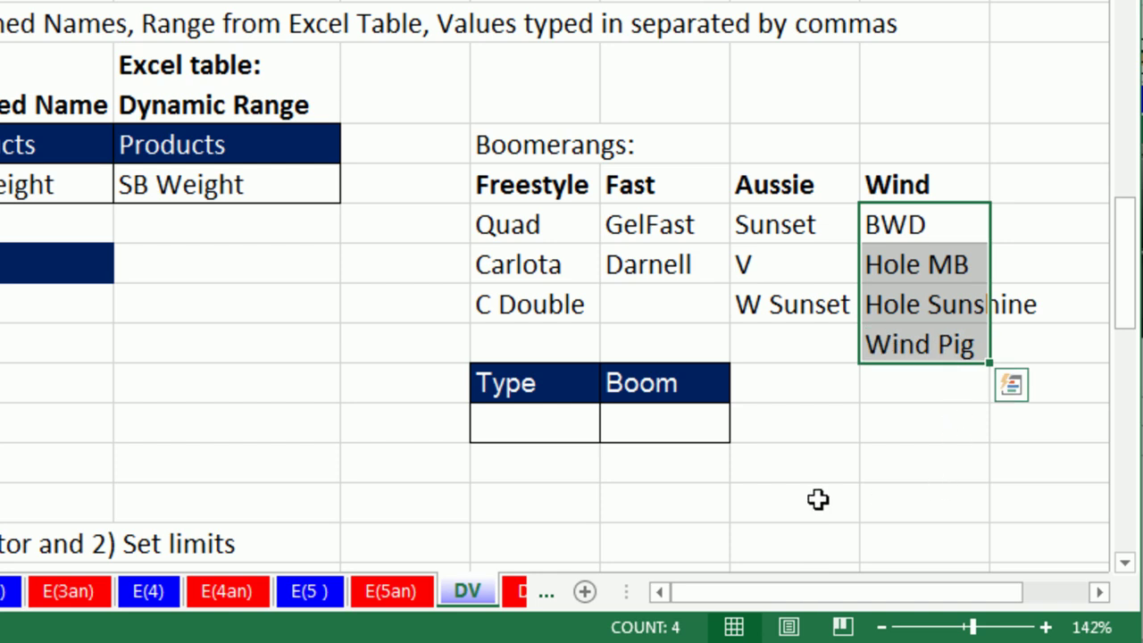
pyautogui.click(521, 415)
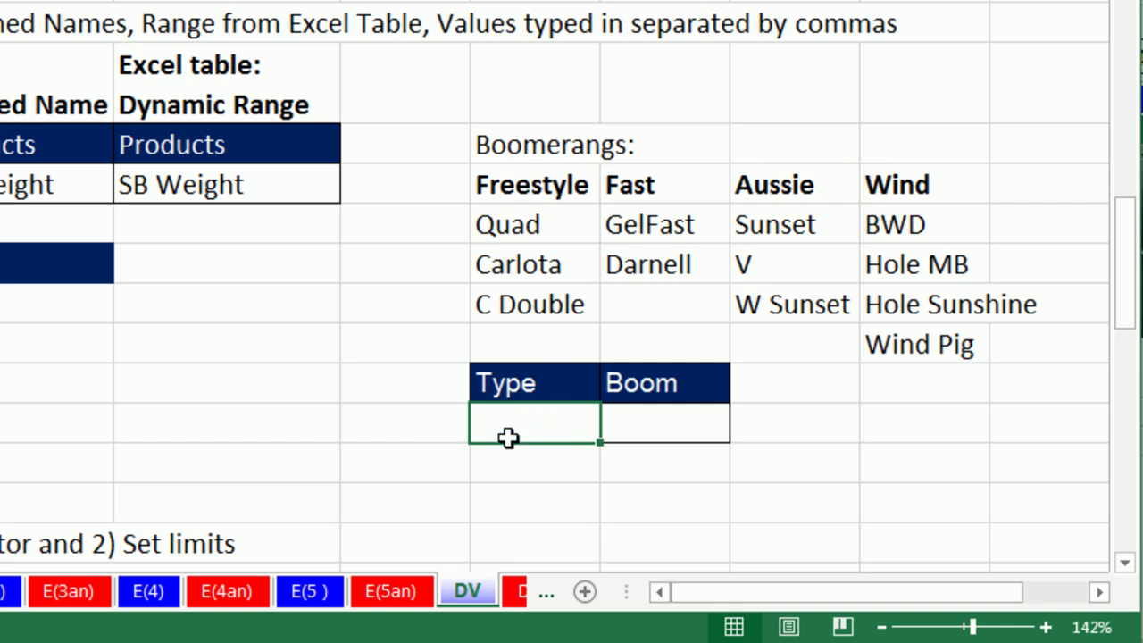
pyautogui.click(636, 413)
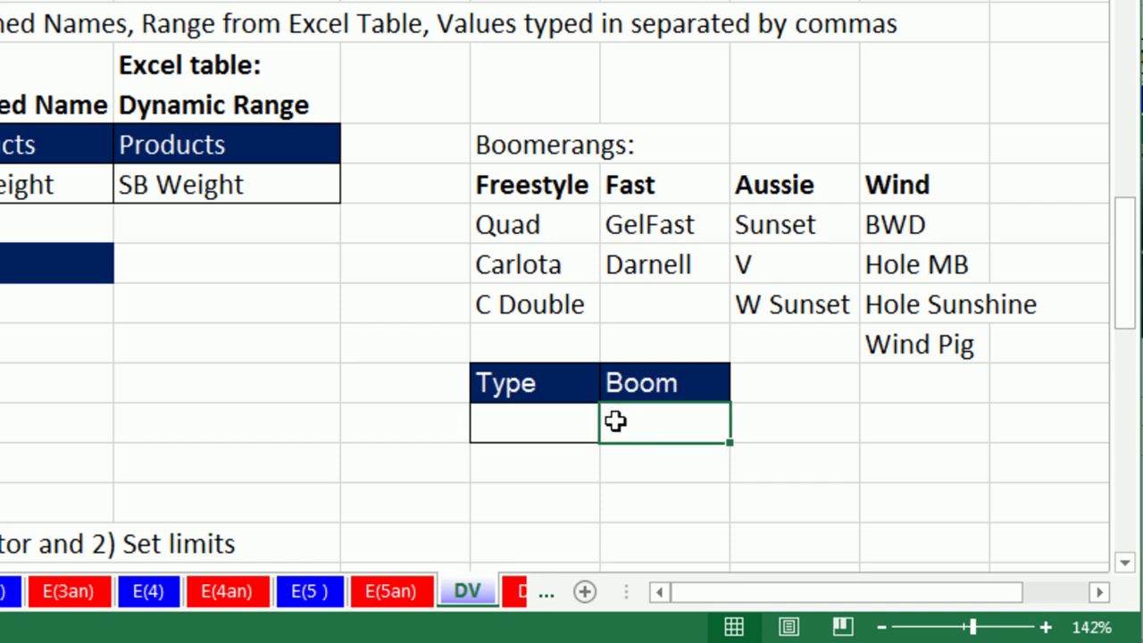
pyautogui.click(516, 426)
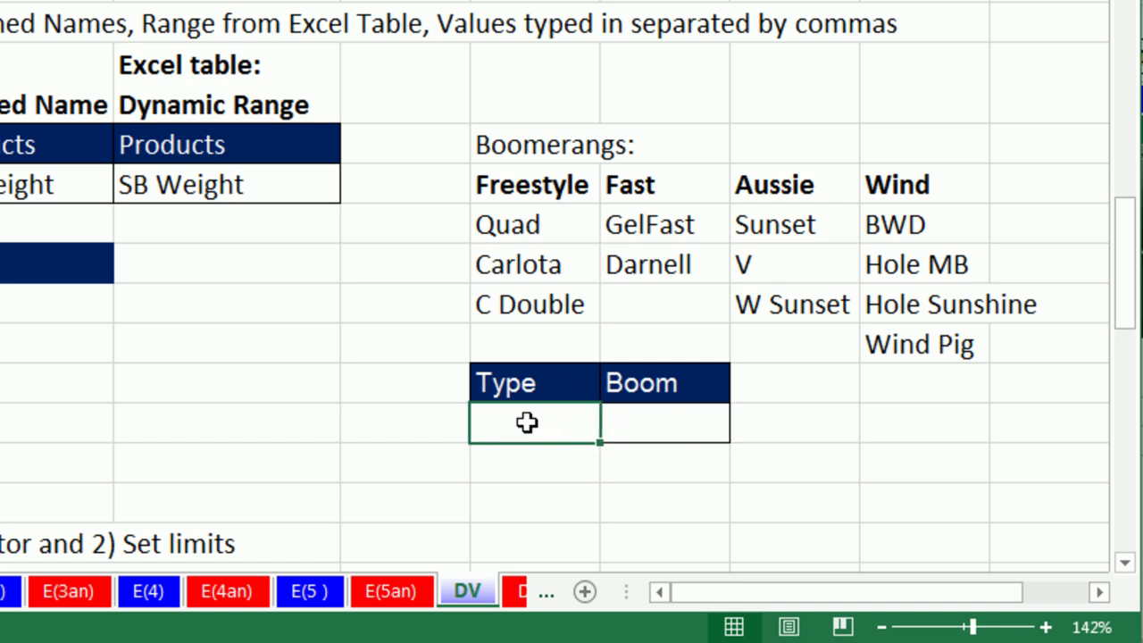
pyautogui.click(643, 421)
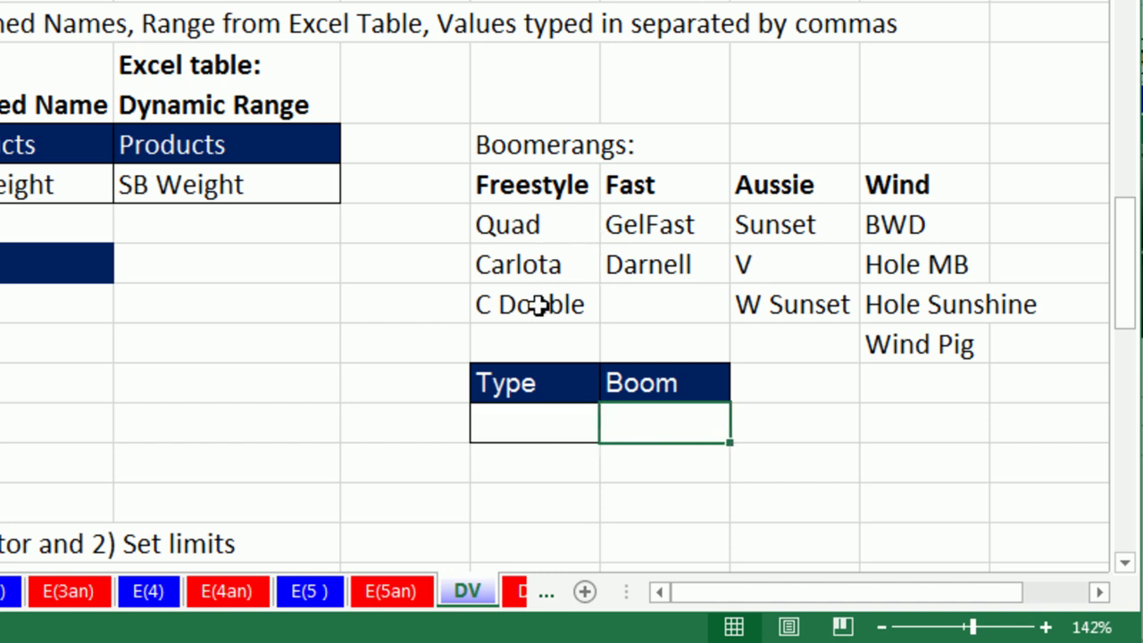
# - Name the boomerang headings in G58:J58 Type, and check the name by selecting the range through it
pyautogui.click(581, 186)
pyautogui.moveTo(580, 186); pyautogui.dragTo(872, 184)
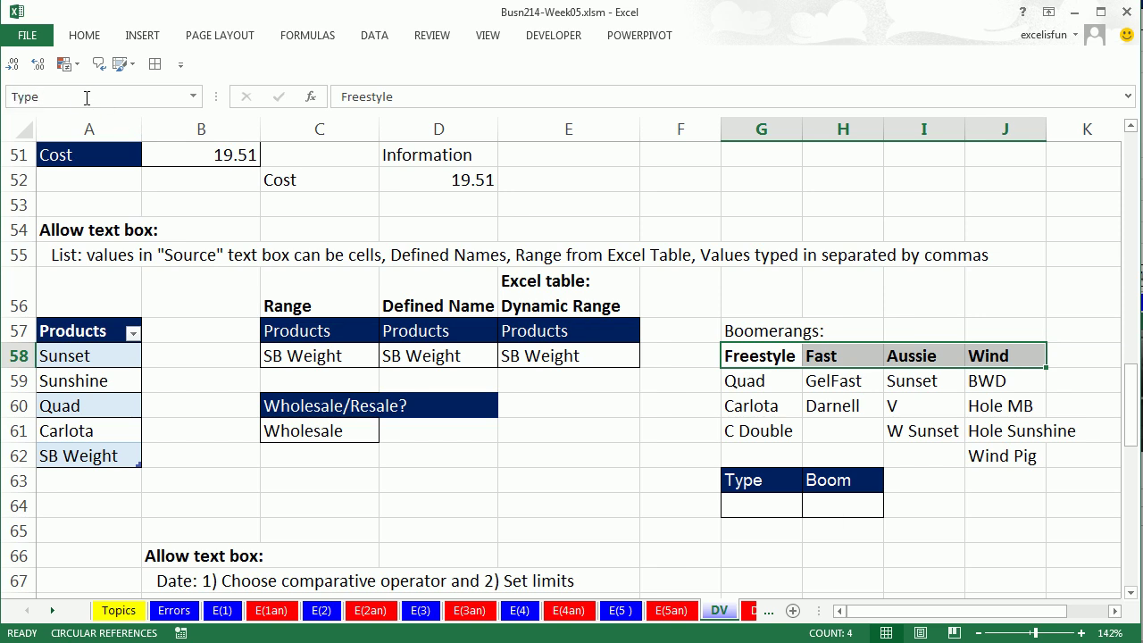
pyautogui.click(629, 394)
pyautogui.click(193, 96)
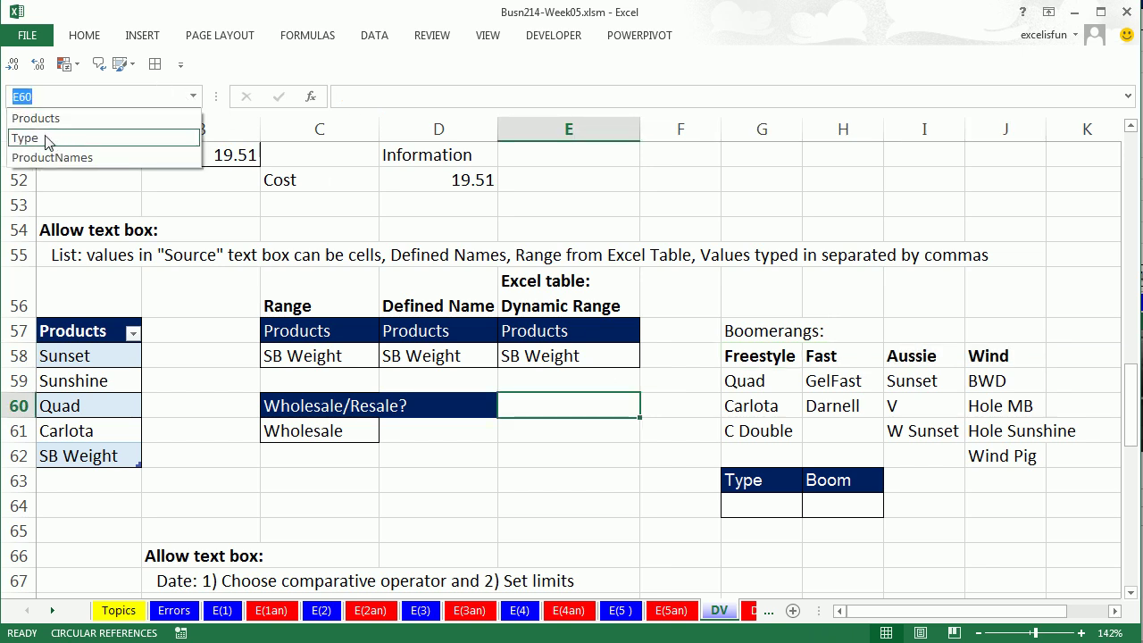
pyautogui.click(33, 140)
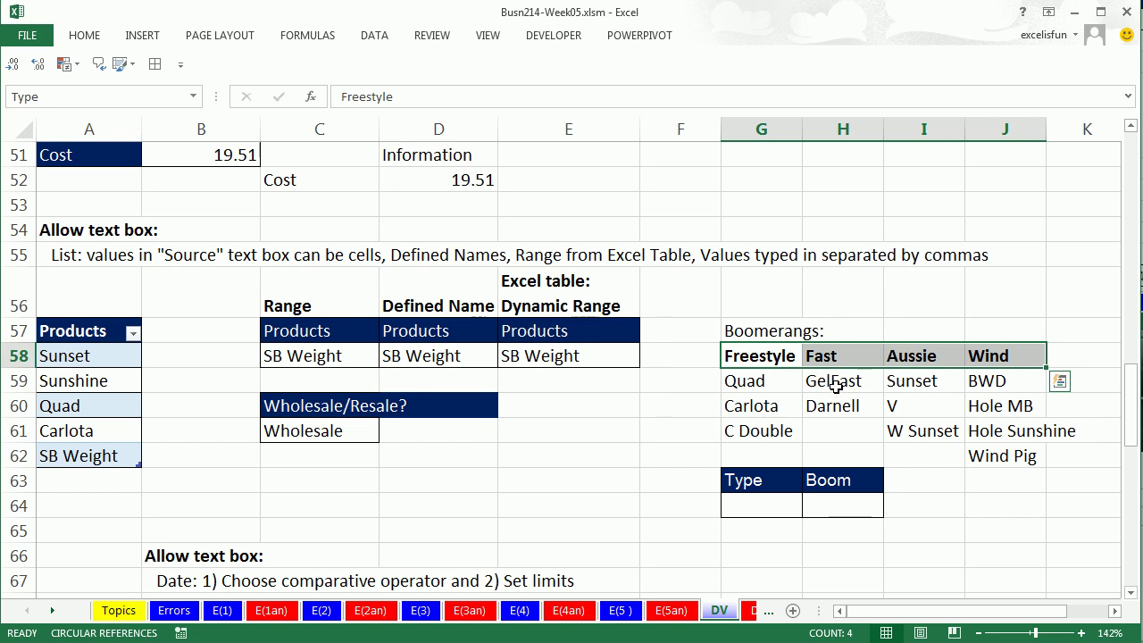
# - Create defined names from the top row for the Freestyle, Fast, Aussie and Wind columns, each selected with its heading and products
pyautogui.moveTo(768, 359); pyautogui.dragTo(770, 421)
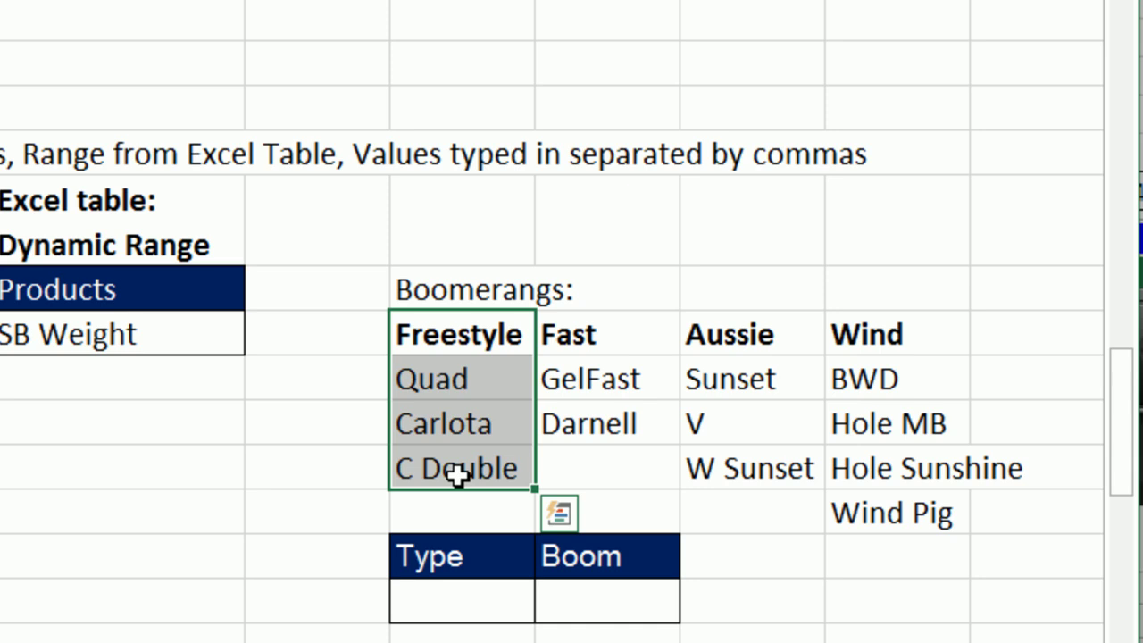
pyautogui.keyDown('ctrl'); pyautogui.moveTo(592, 337); pyautogui.dragTo(592, 408); pyautogui.keyUp('ctrl')
pyautogui.keyDown('ctrl'); pyautogui.moveTo(738, 330); pyautogui.dragTo(747, 487); pyautogui.keyUp('ctrl')
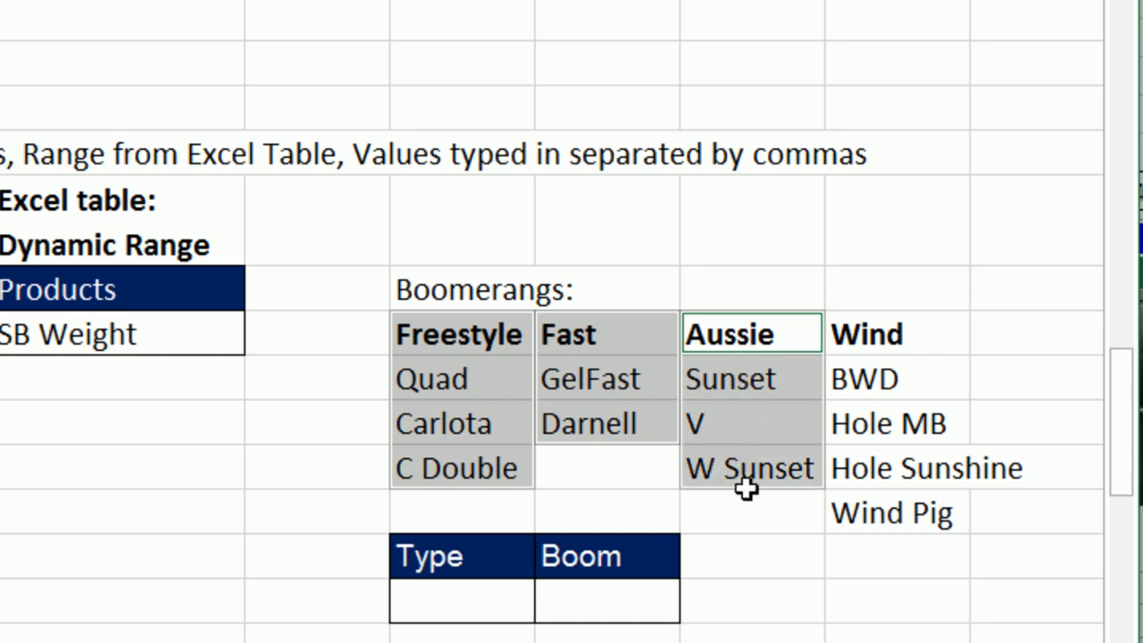
pyautogui.keyDown('ctrl'); pyautogui.moveTo(888, 332); pyautogui.dragTo(883, 503); pyautogui.keyUp('ctrl')
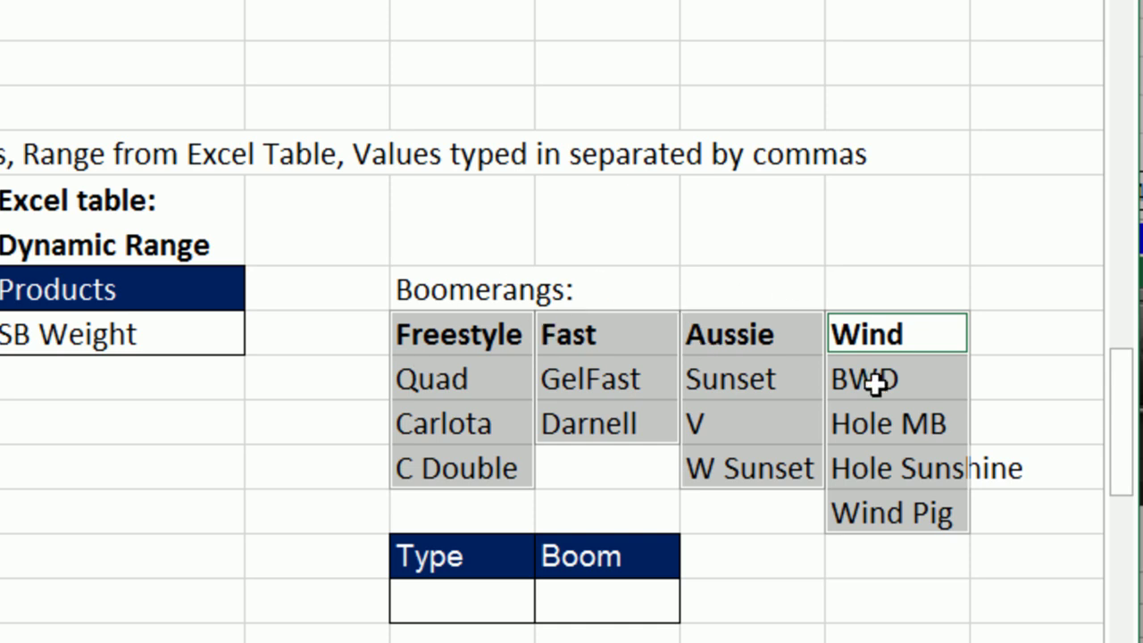
pyautogui.hotkey('ctrl', 'shift', 'F3')
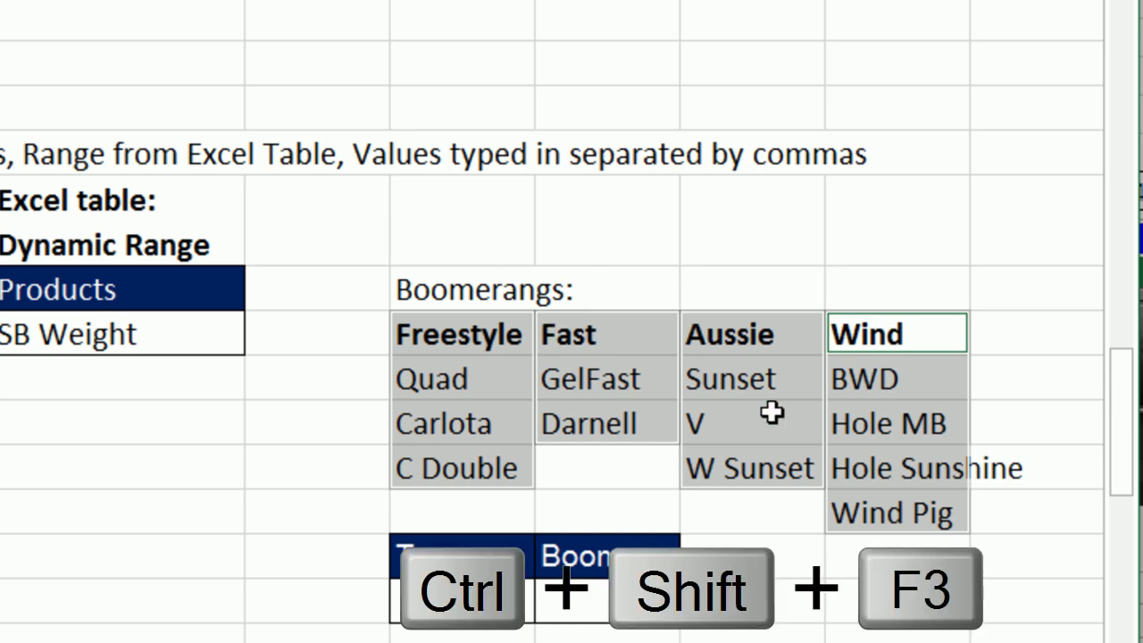
pyautogui.moveTo(116, 263); pyautogui.dragTo(558, 40)
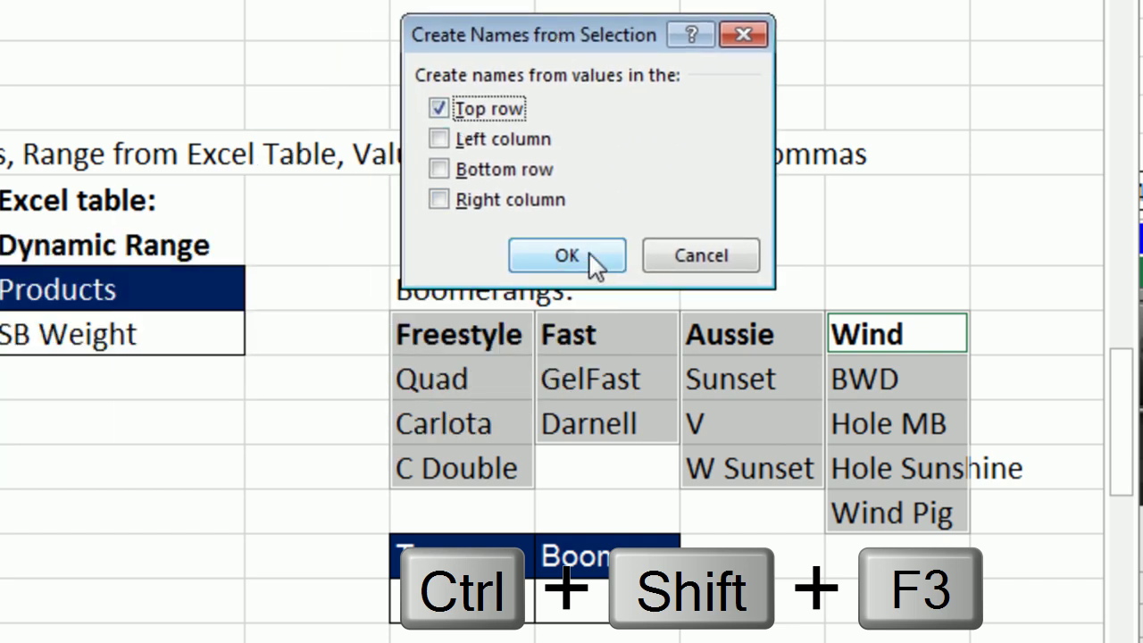
pyautogui.click(588, 251)
pyautogui.click(680, 408)
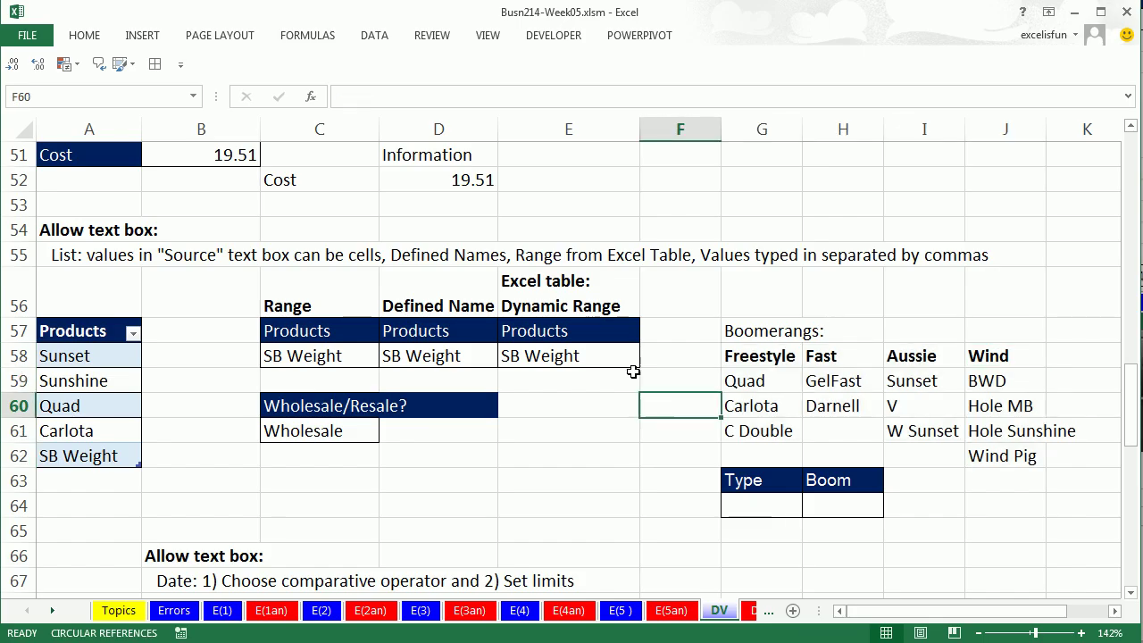
# - Check the defined names Freestyle and Wind by selecting their product ranges through the names
pyautogui.click(193, 96)
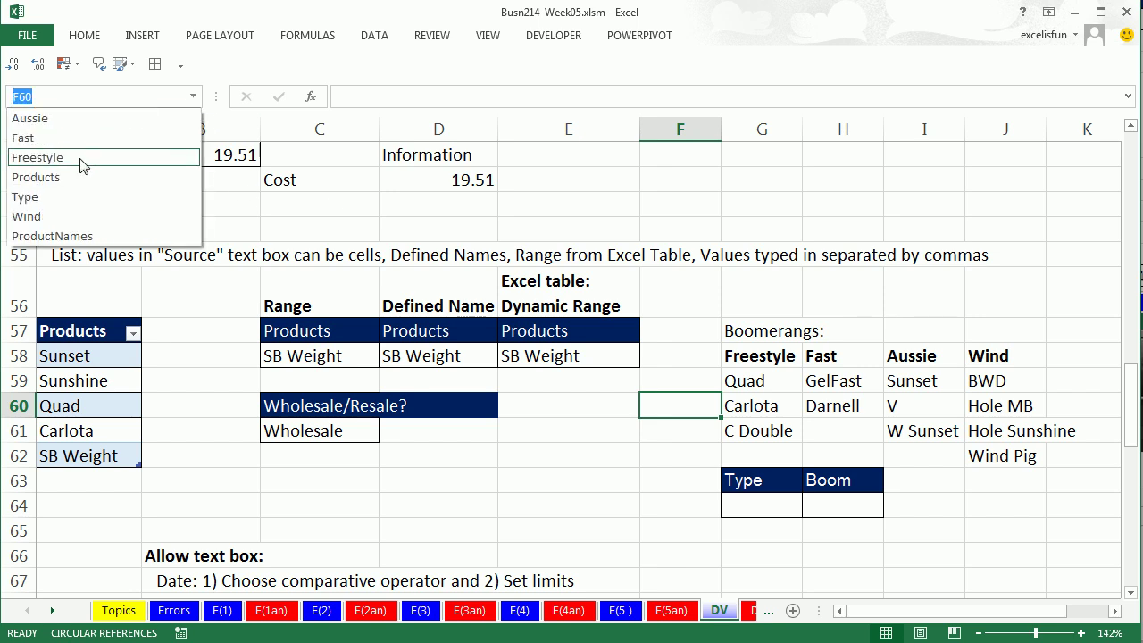
pyautogui.click(38, 157)
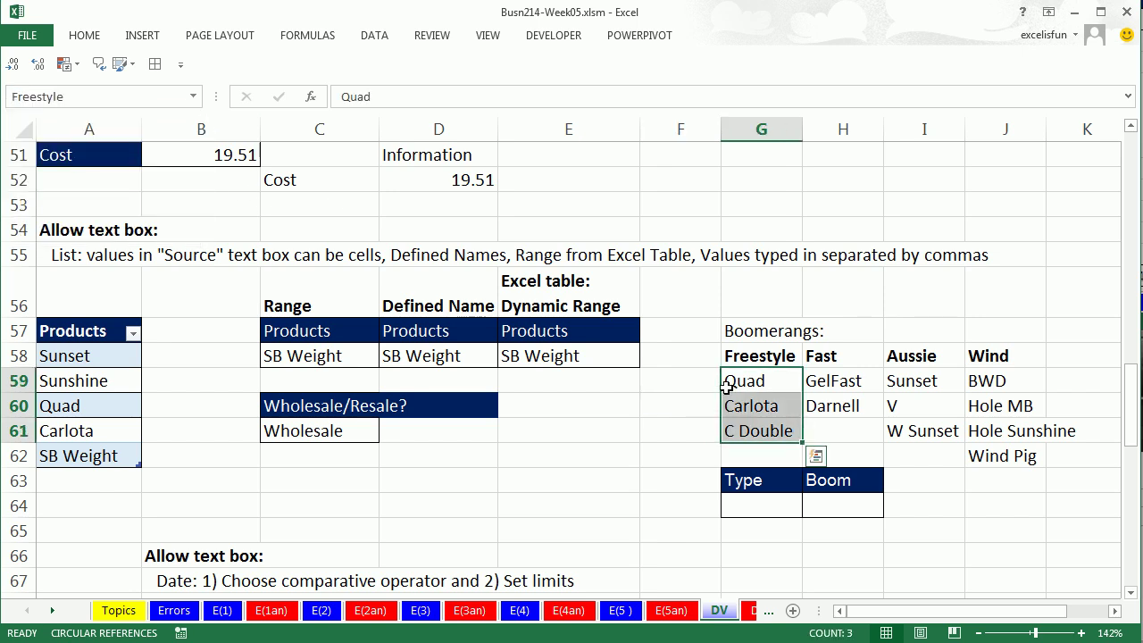
pyautogui.click(193, 96)
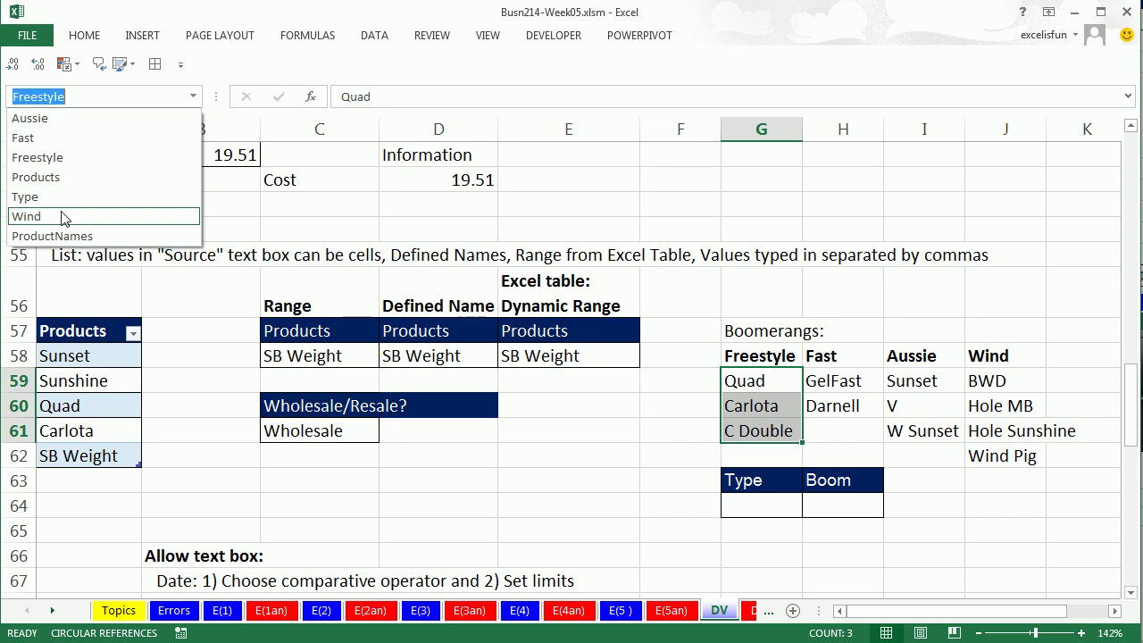
pyautogui.click(62, 216)
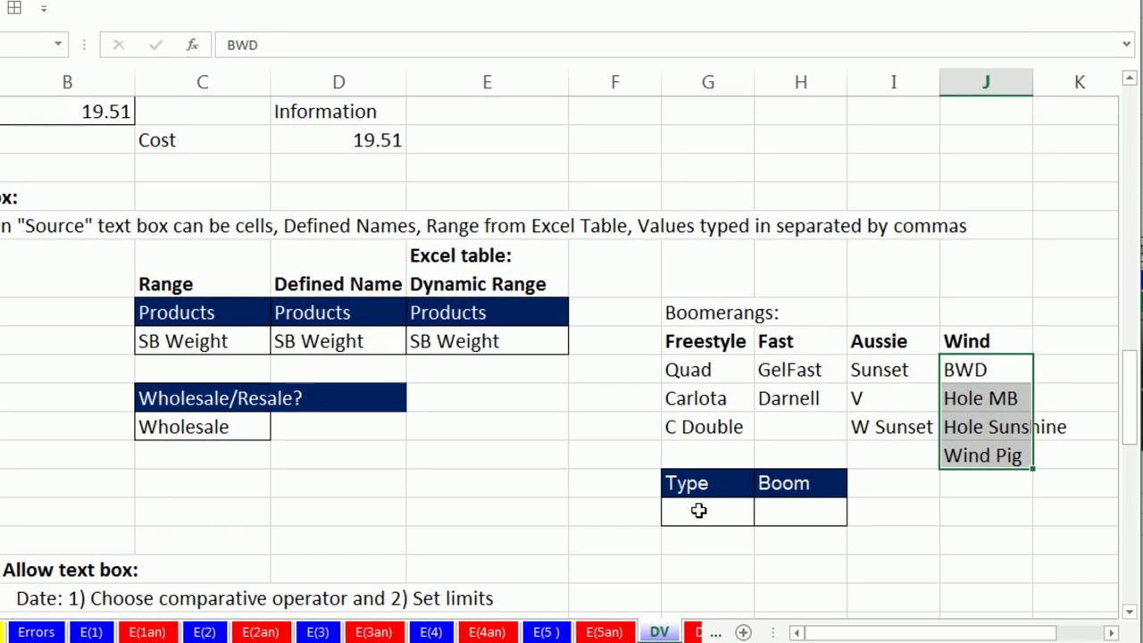
# - Add a List data validation rule to the Type entry cell G64 with the defined name =Type as its source
pyautogui.click(775, 505)
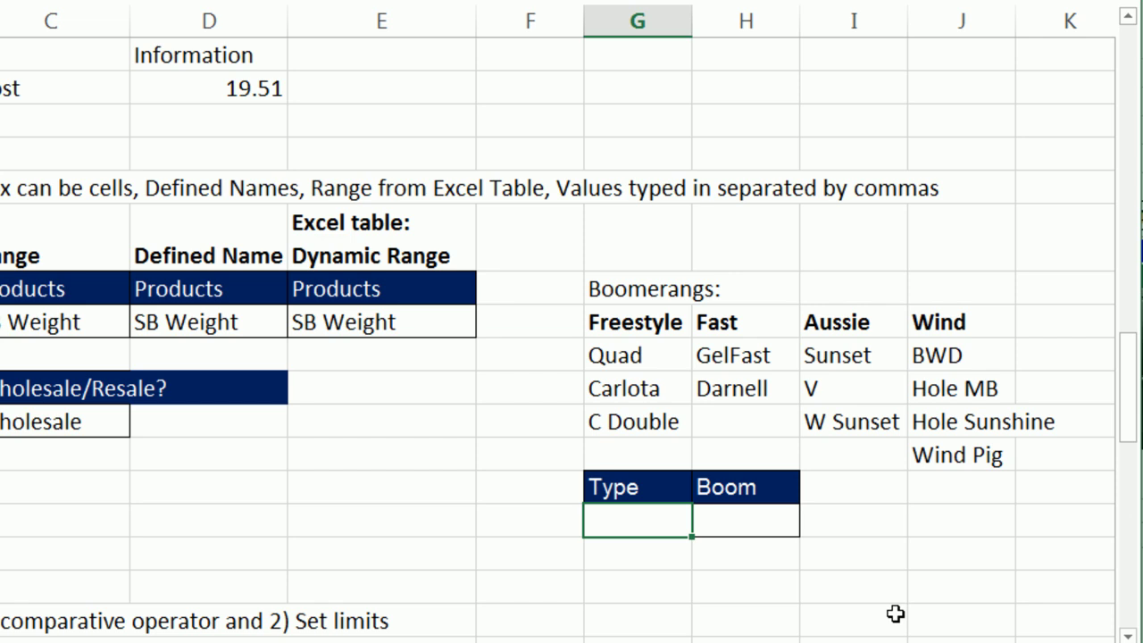
pyautogui.hotkey('alt', 'd')
pyautogui.press('l')
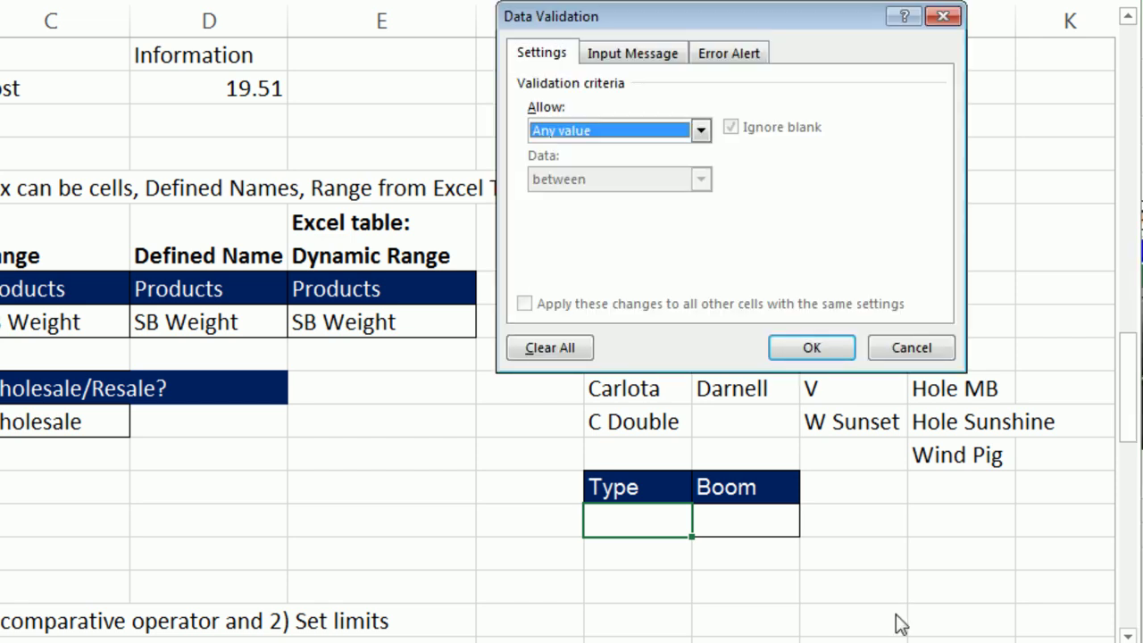
pyautogui.hotkey('alt', 'Down')
pyautogui.press('l')
pyautogui.press('Return')
pyautogui.press('F3')
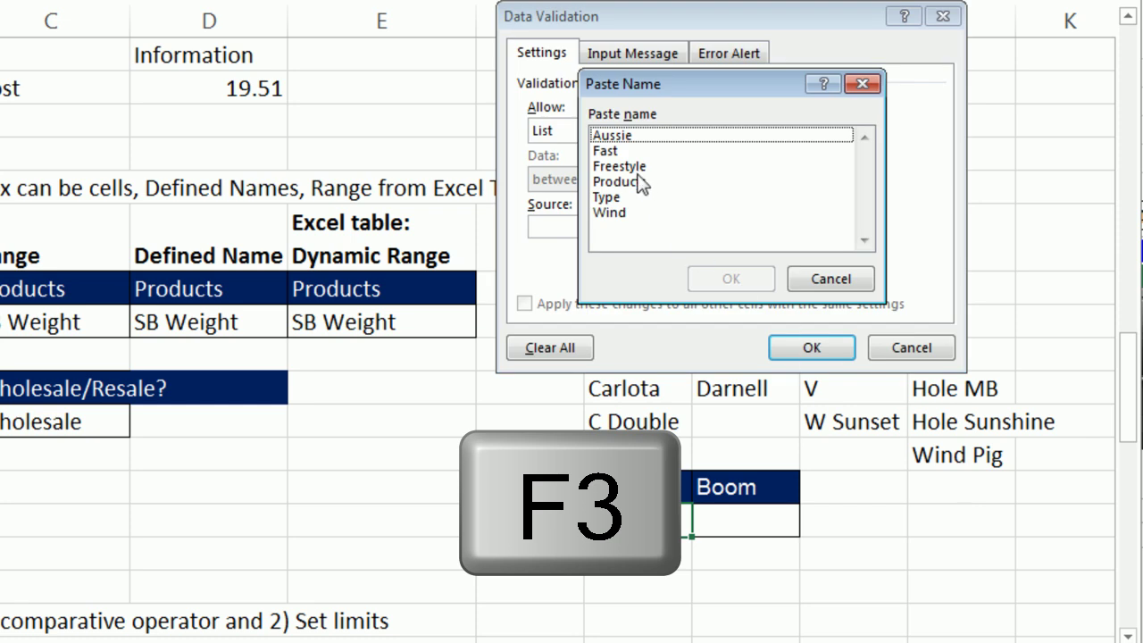
pyautogui.doubleClick(607, 197)
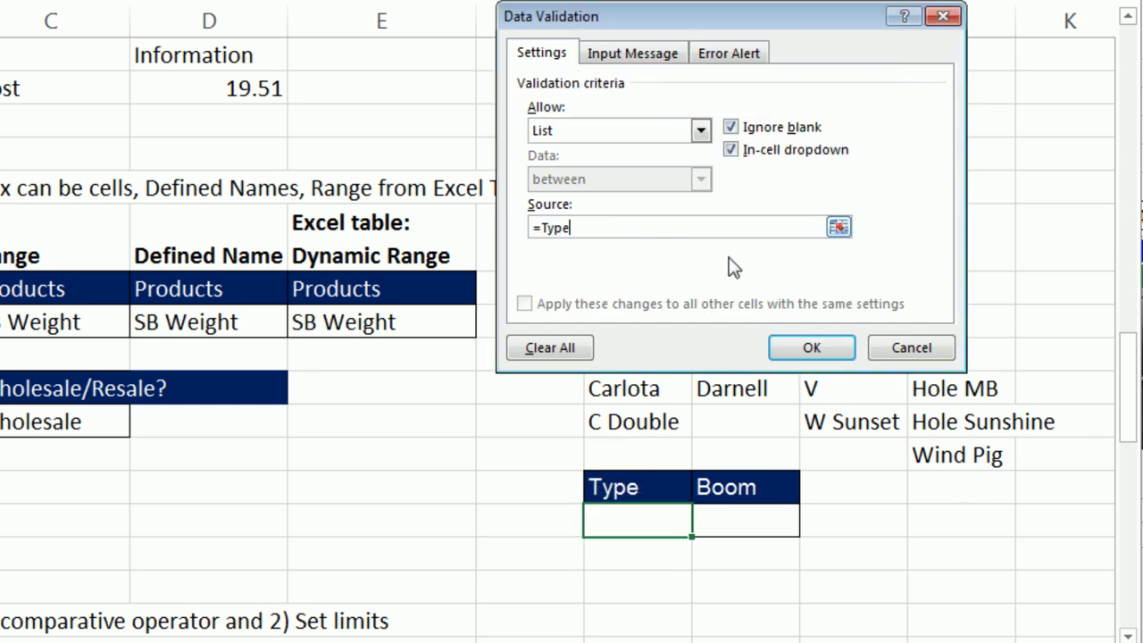
pyautogui.click(811, 348)
# - Choose Freestyle from the drop-down list in cell G64, and point out the matching products in G59:G61
pyautogui.click(703, 527)
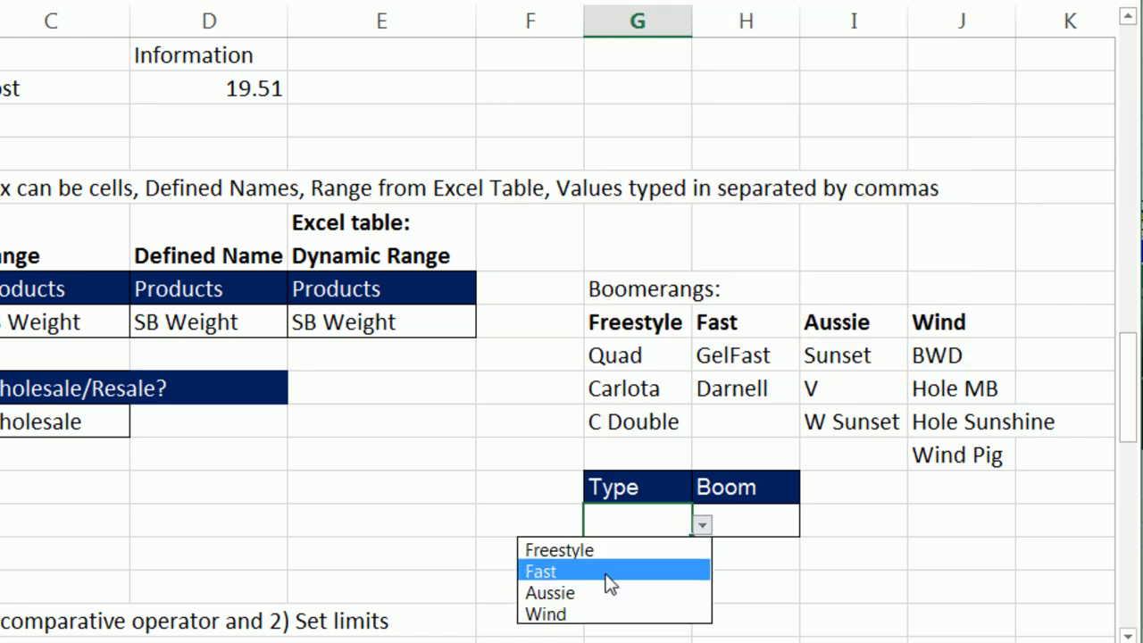
pyautogui.click(599, 551)
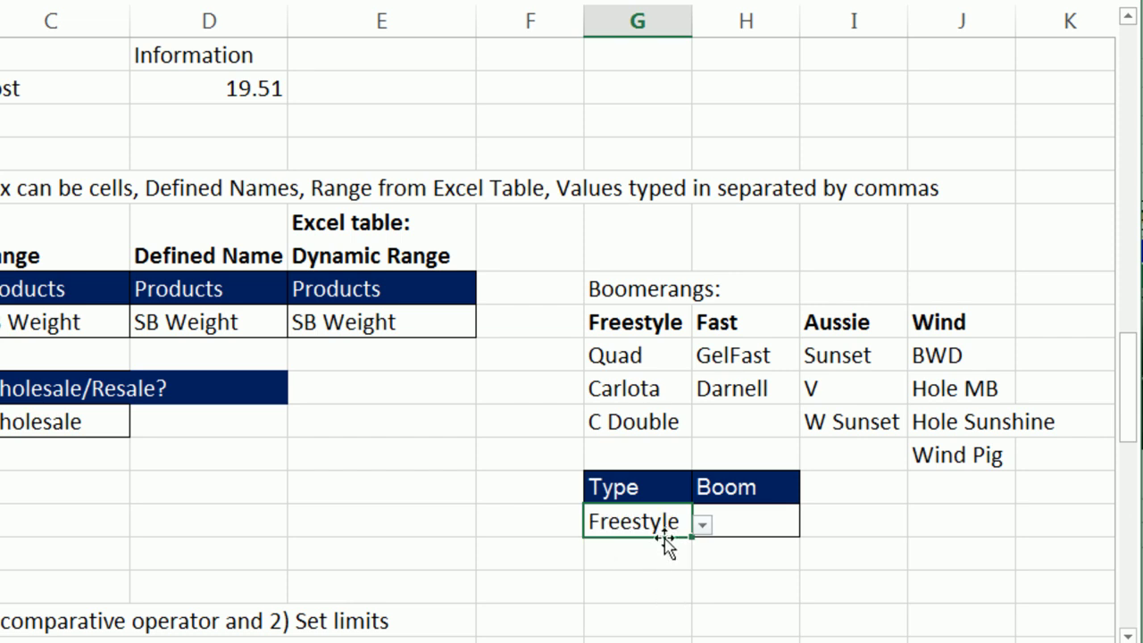
pyautogui.moveTo(630, 354); pyautogui.dragTo(630, 419)
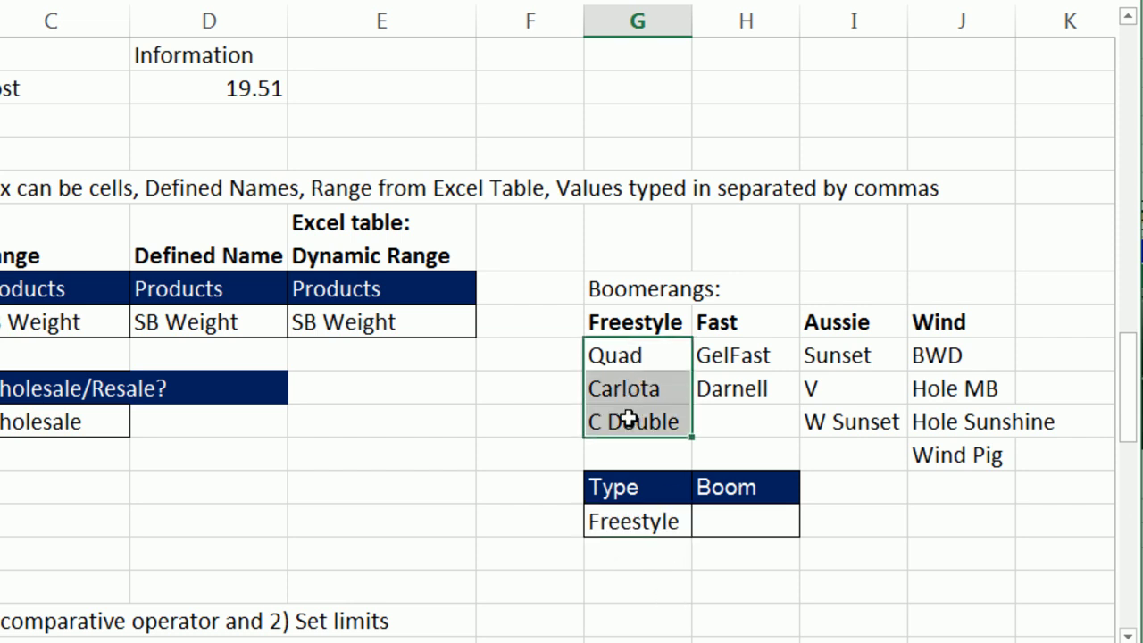
pyautogui.click(649, 533)
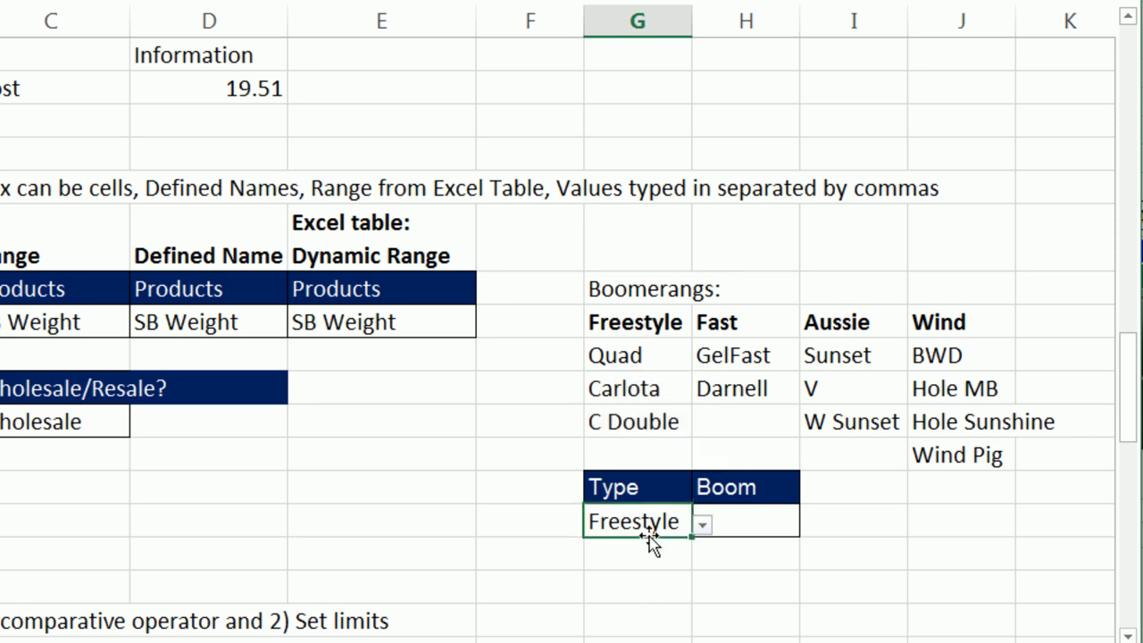
# - Add a List data validation rule to the Boom entry cell H64 with the source =INDIRECT($G$64)
pyautogui.click(726, 527)
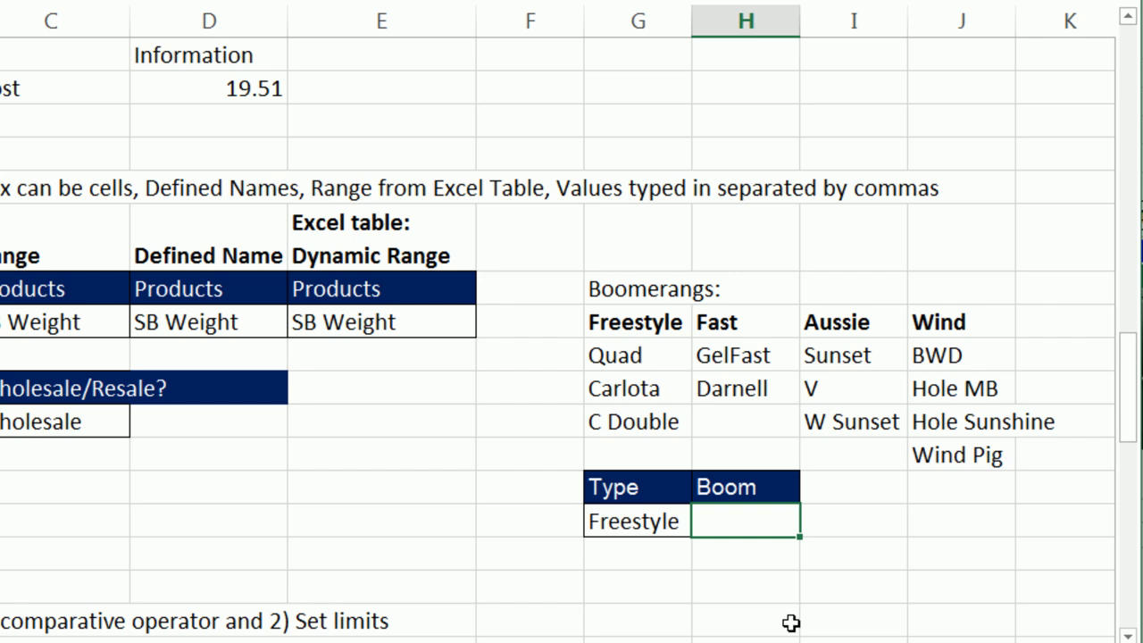
pyautogui.hotkey('alt', 'd')
pyautogui.press('l')
pyautogui.press('Tab')
pyautogui.press('l')
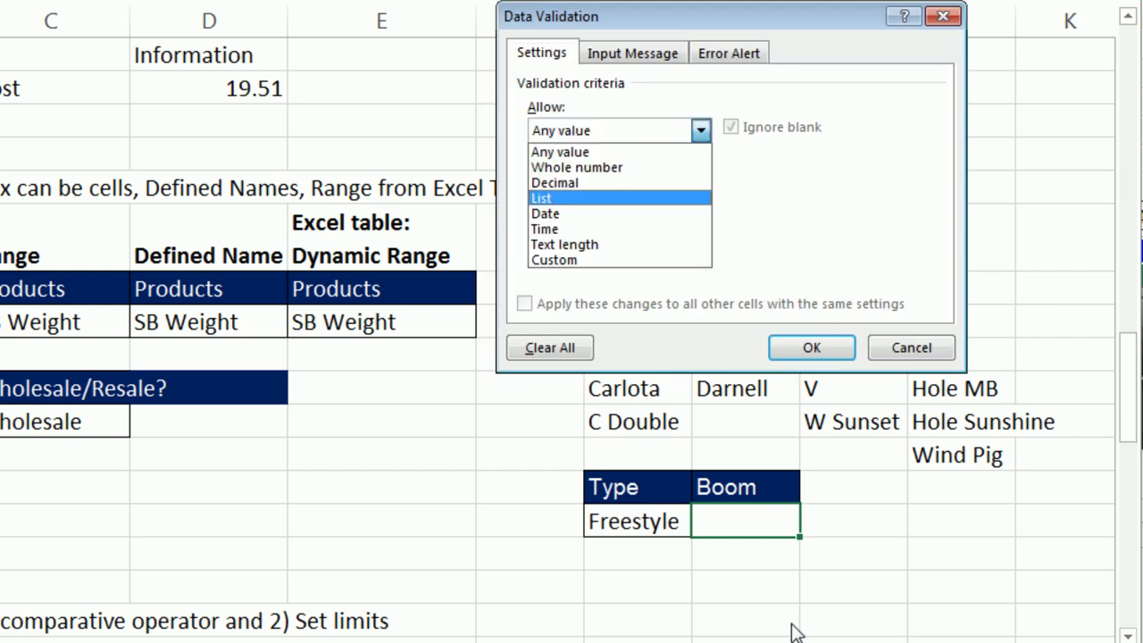
pyautogui.press('Tab')
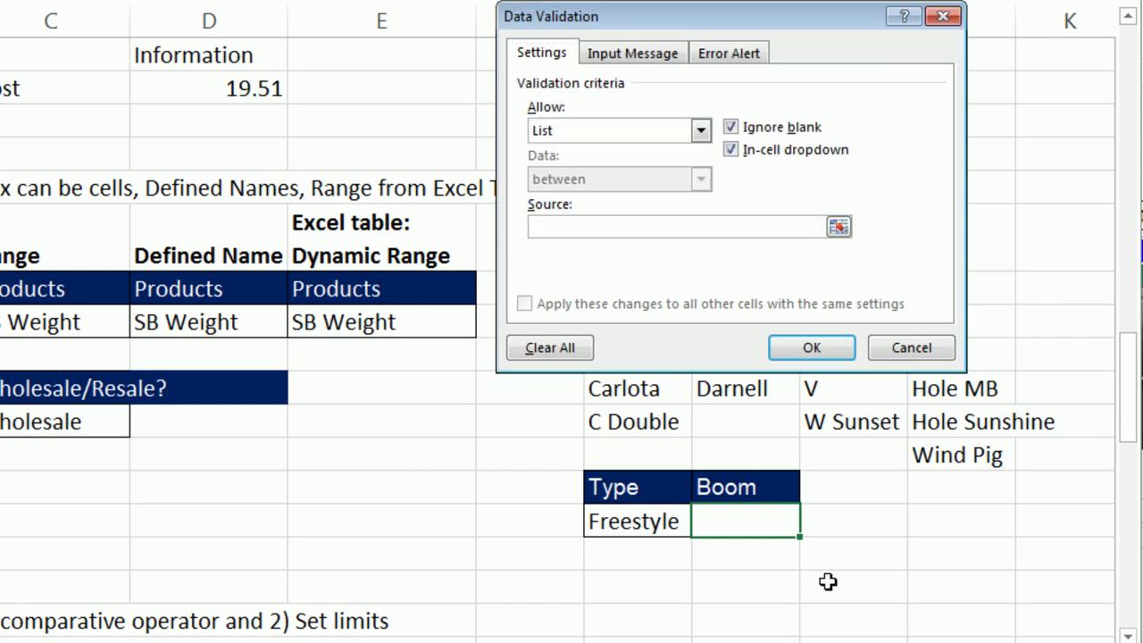
pyautogui.click(625, 522)
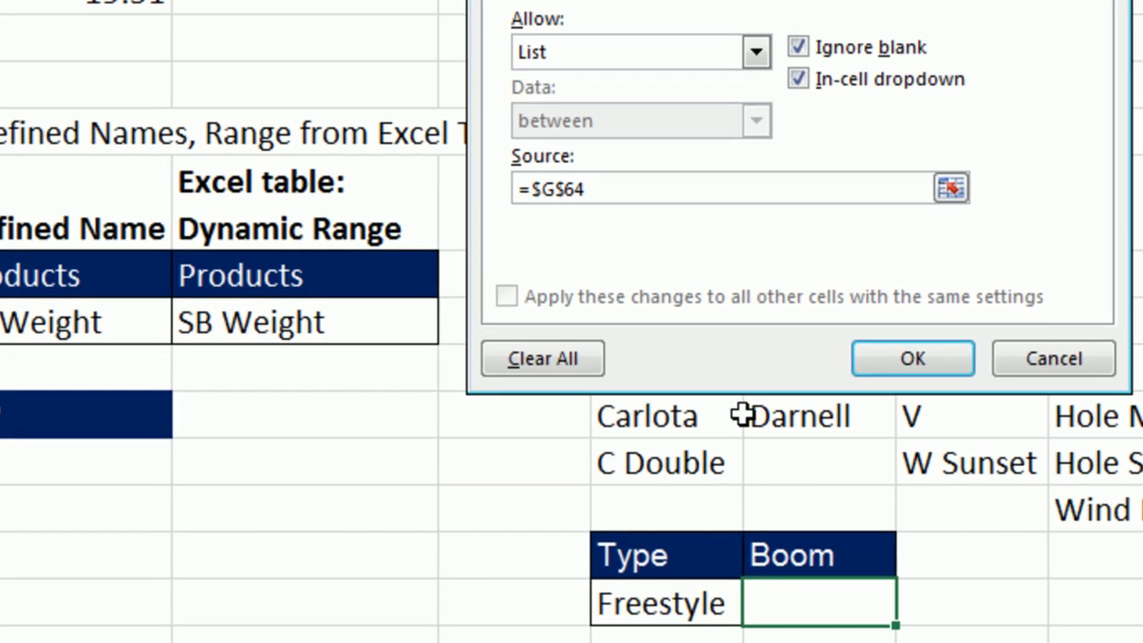
pyautogui.write('indirect')
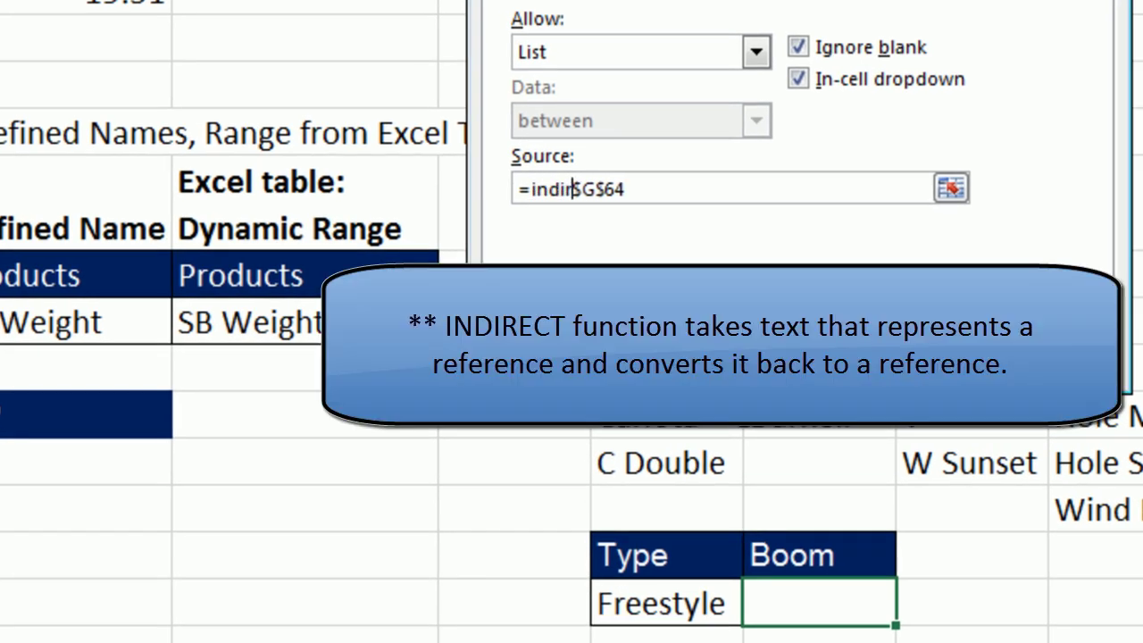
pyautogui.write('(')
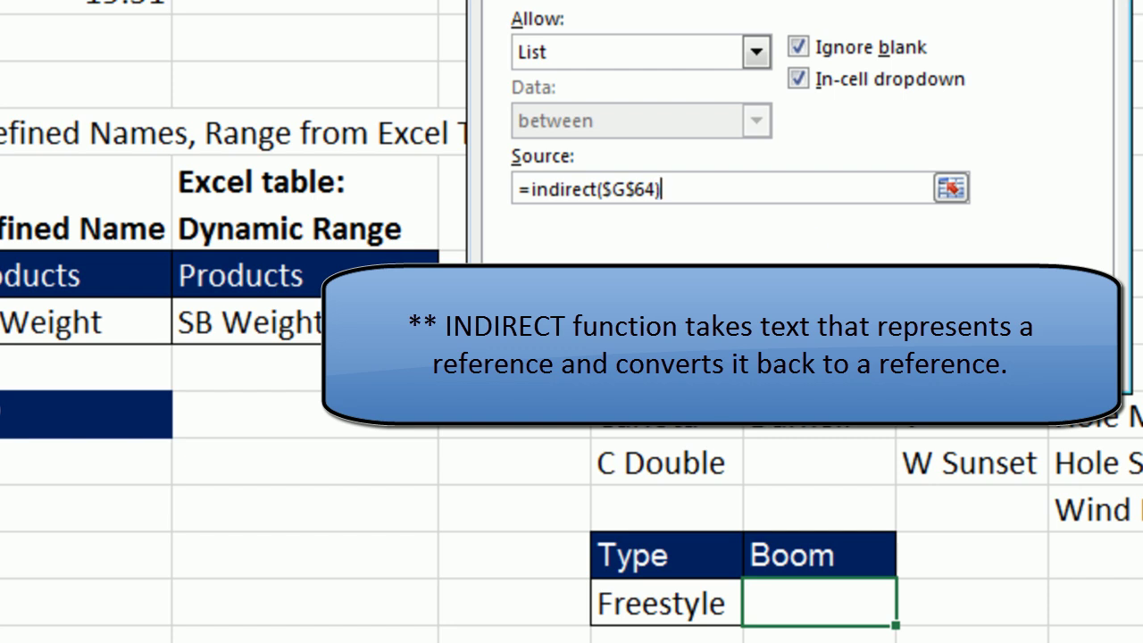
pyautogui.click(893, 363)
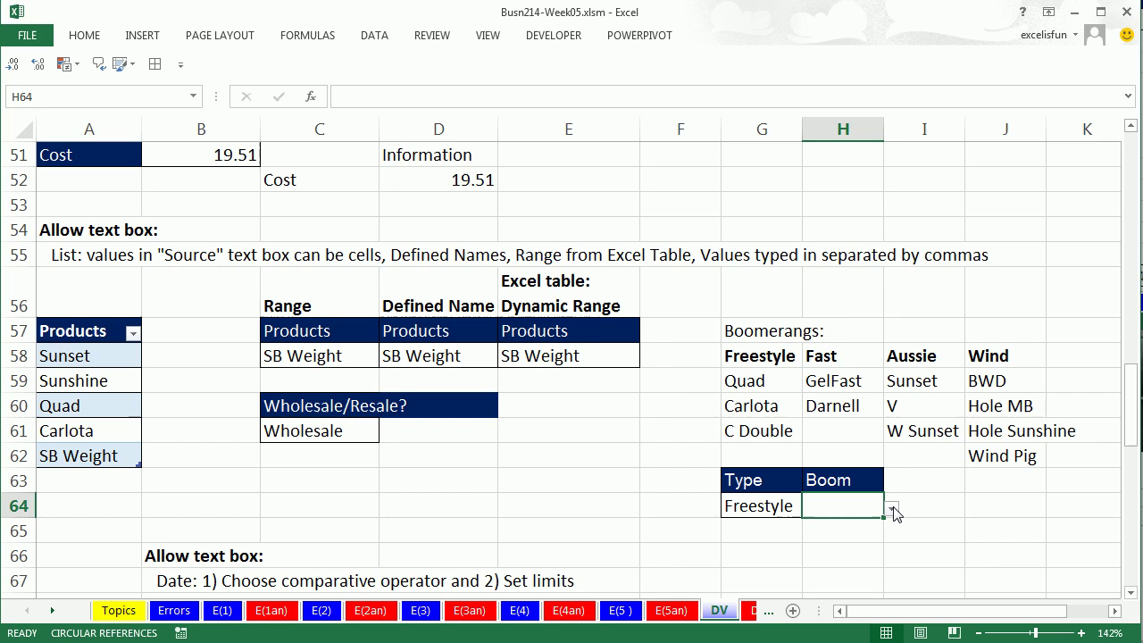
# - Test the dependent lists by choosing Carlota in H64, and replace the Type and Boom entries with Fast and Darnell
pyautogui.click(892, 508)
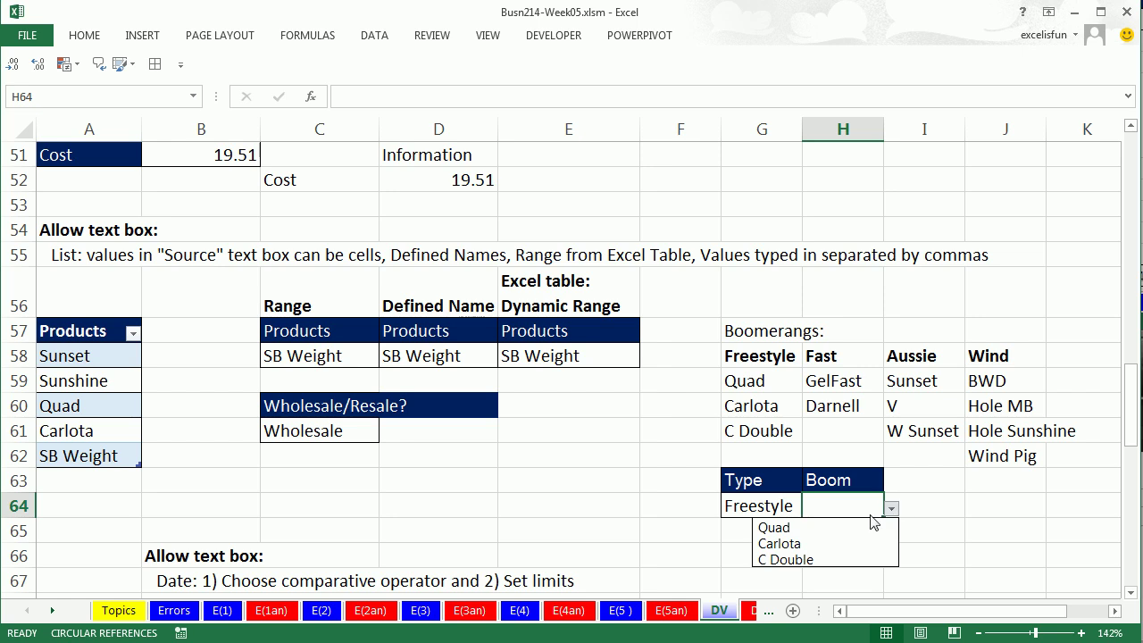
pyautogui.click(818, 544)
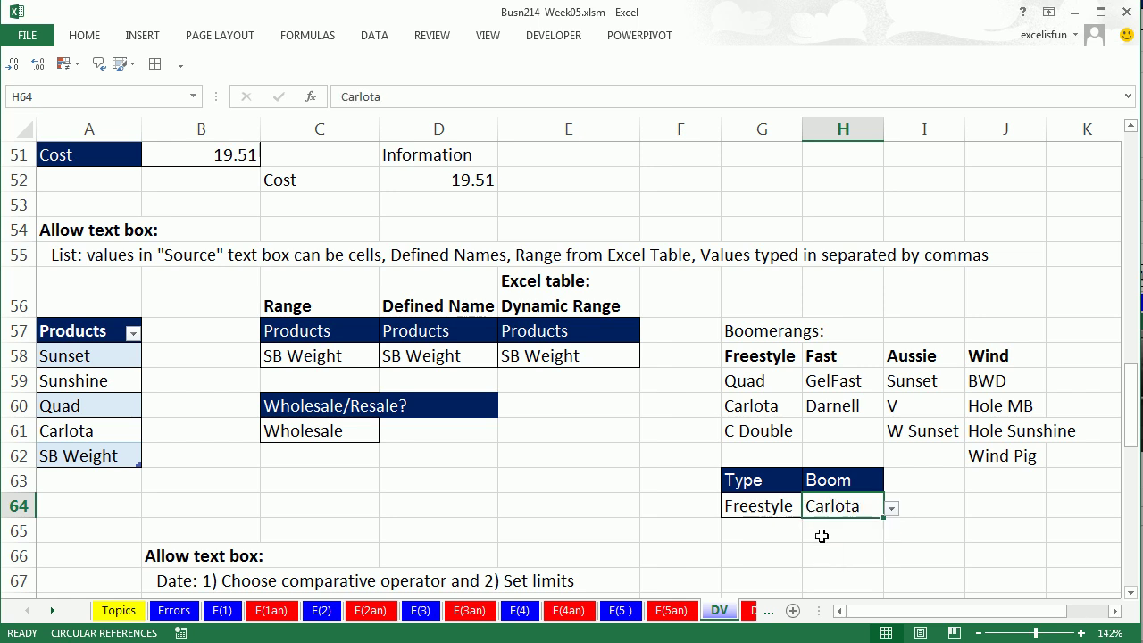
pyautogui.click(785, 507)
pyautogui.click(811, 512)
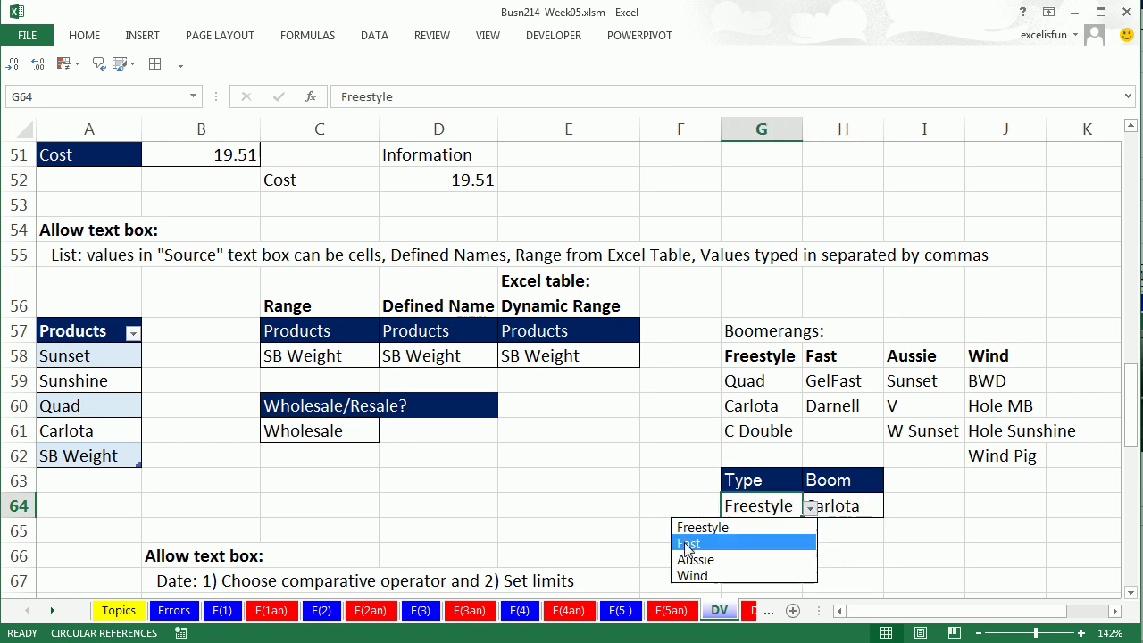
pyautogui.click(692, 542)
pyautogui.click(851, 505)
pyautogui.click(891, 509)
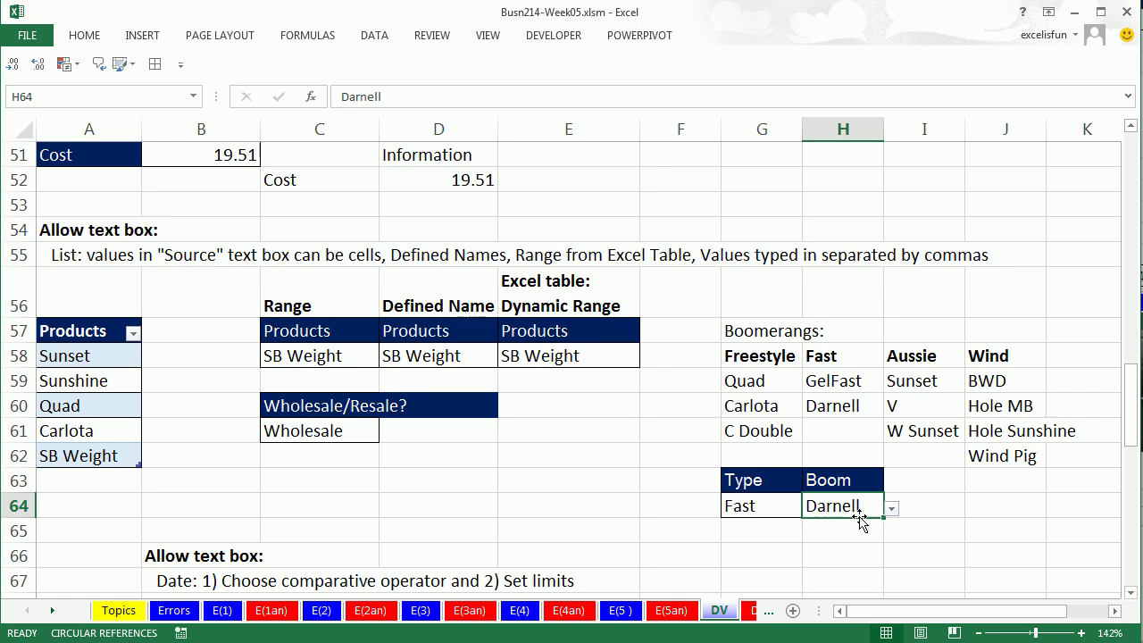
pyautogui.click(684, 530)
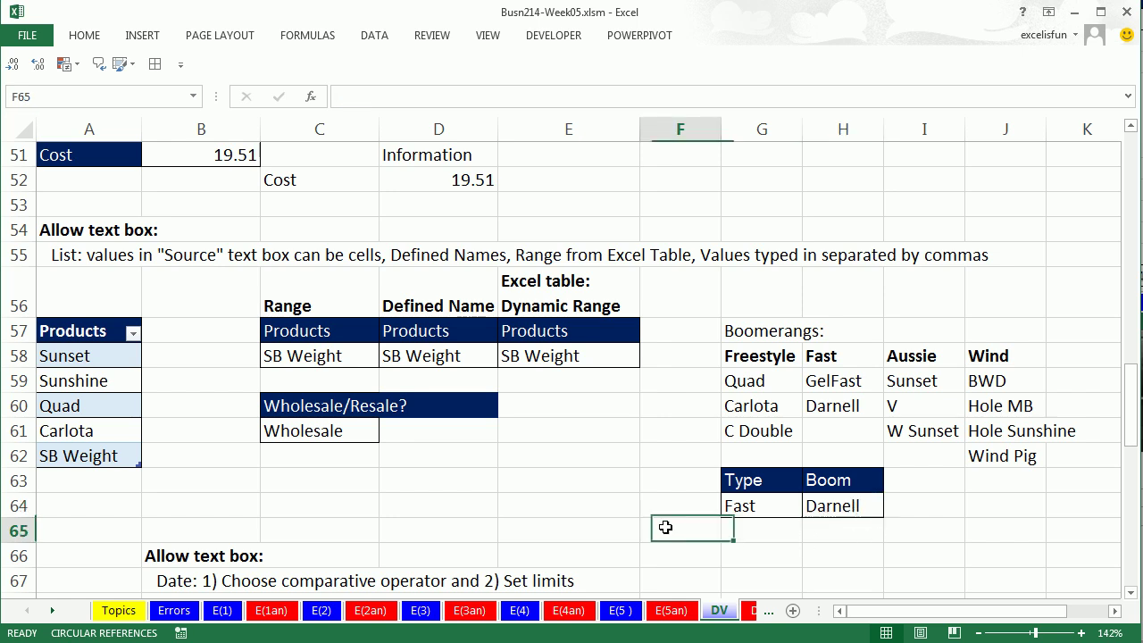
# - Examine the Date, Time and Description entry table and its Date cells under Jan, Feb and Mar
pyautogui.click(1131, 592)
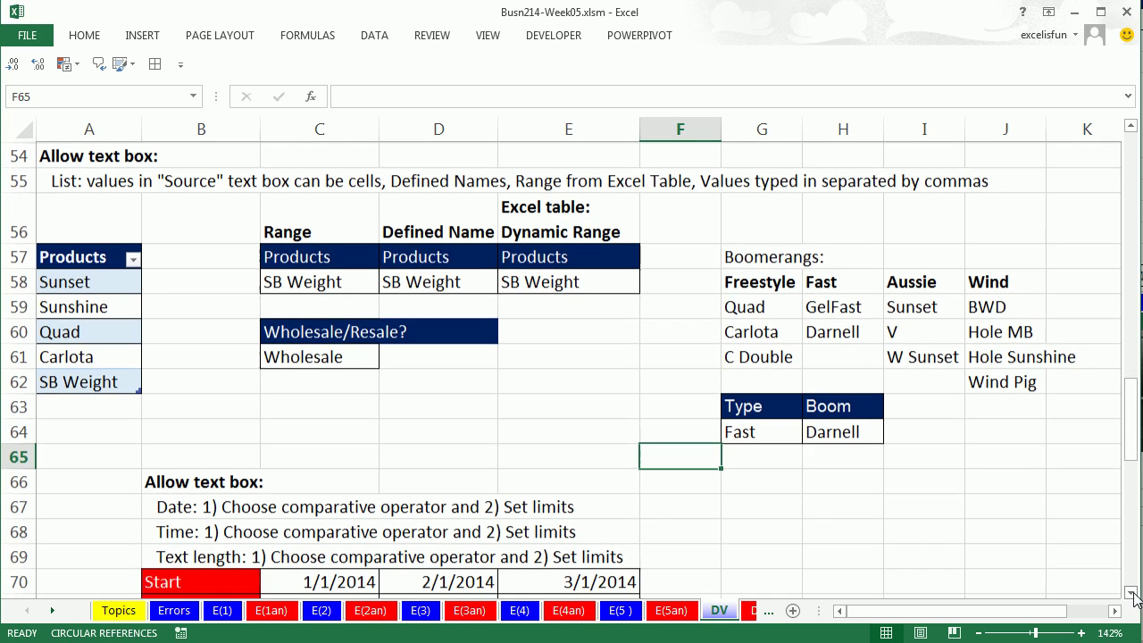
pyautogui.click(1131, 592)
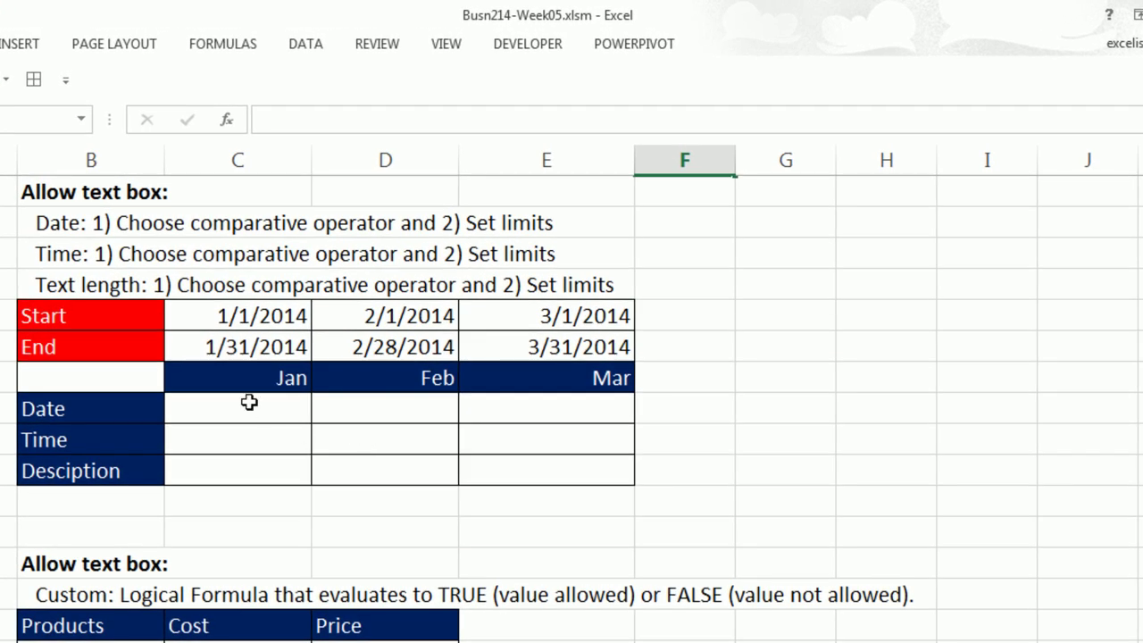
pyautogui.moveTo(143, 364); pyautogui.dragTo(528, 459)
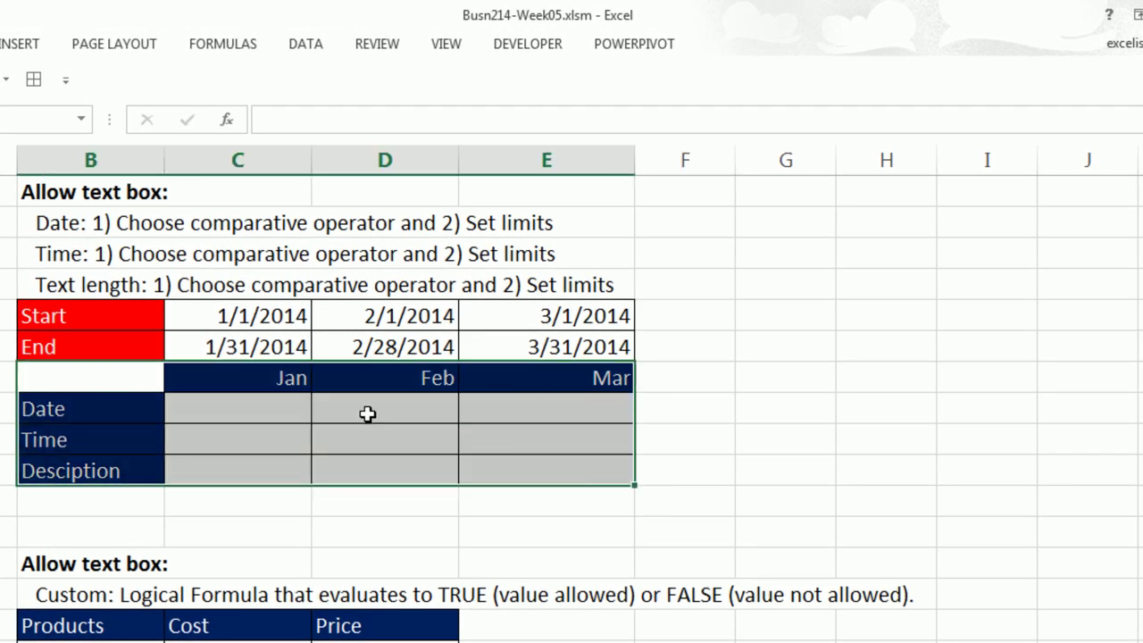
pyautogui.click(255, 409)
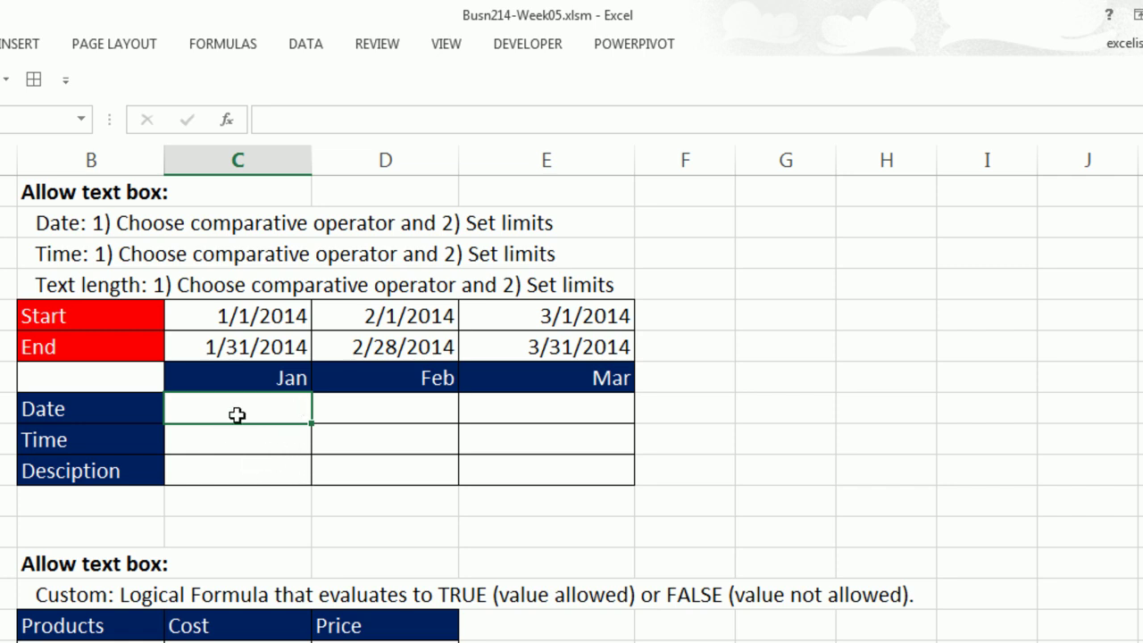
pyautogui.click(416, 411)
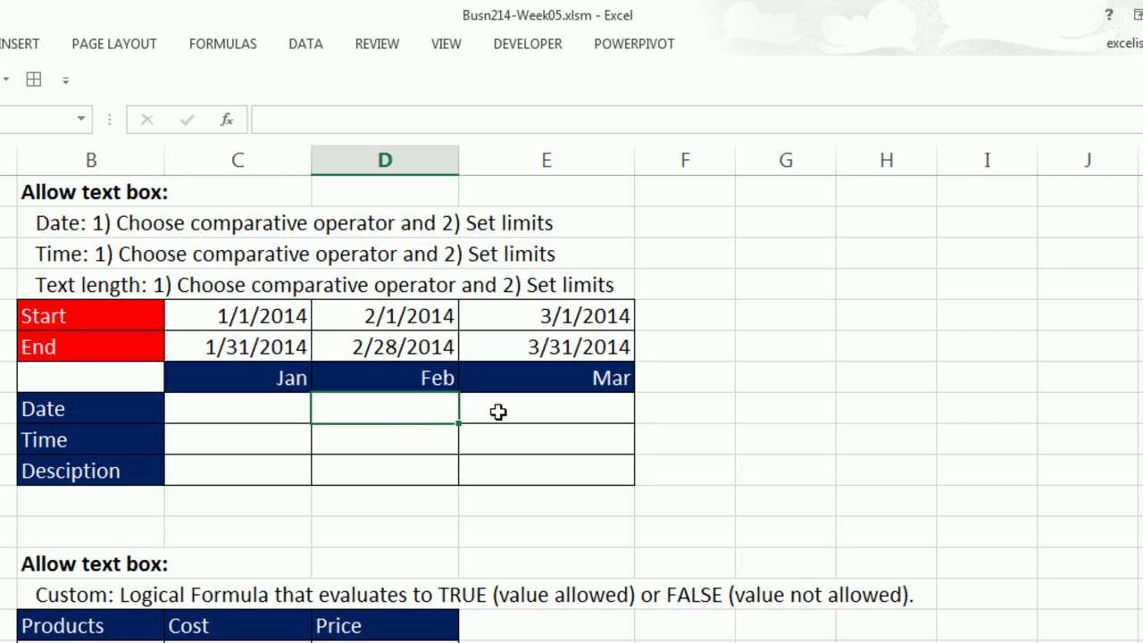
pyautogui.click(527, 411)
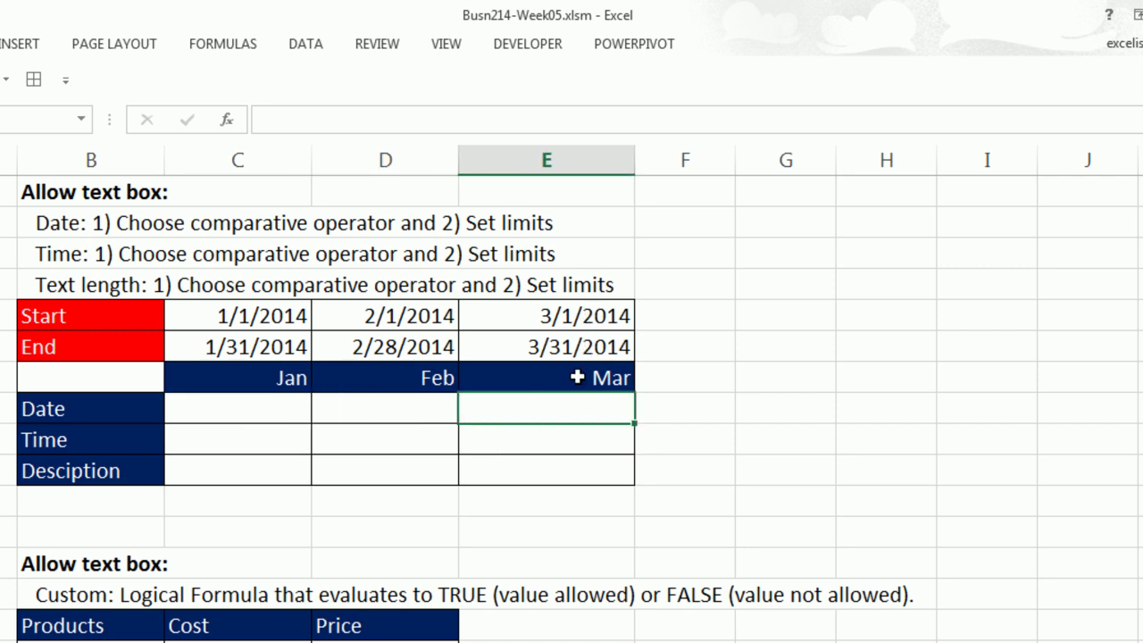
# - Add a Date validation rule to the Jan, Feb and Mar Date cells, between start date =C70 and end date =C71
pyautogui.moveTo(240, 411); pyautogui.dragTo(527, 411)
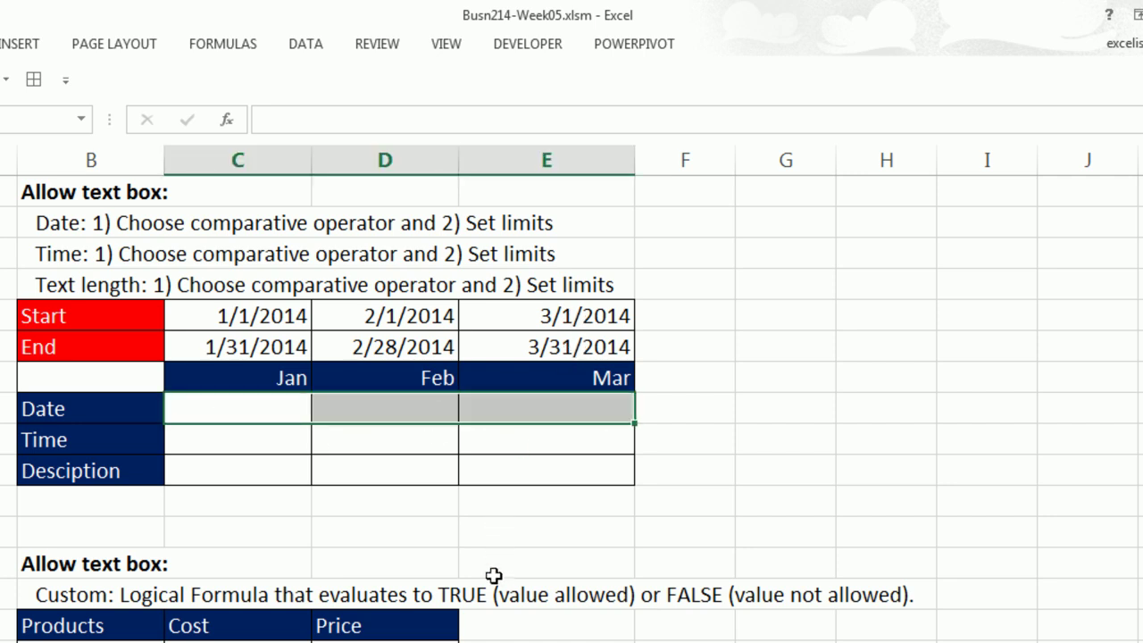
pyautogui.hotkey('alt', 'd')
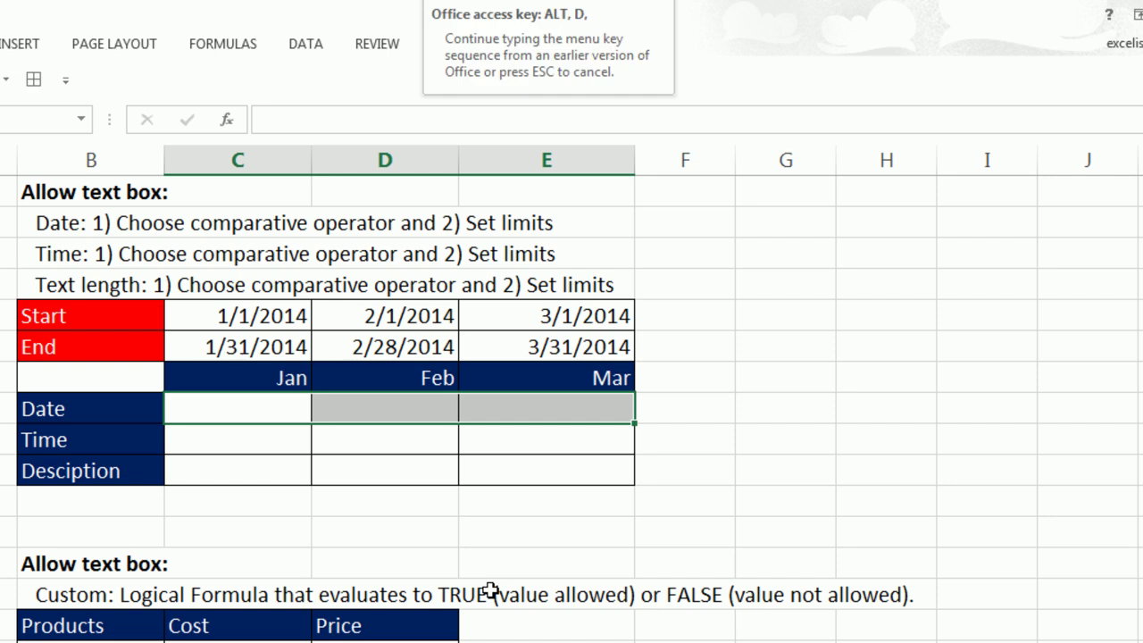
pyautogui.press('l')
pyautogui.press('Tab')
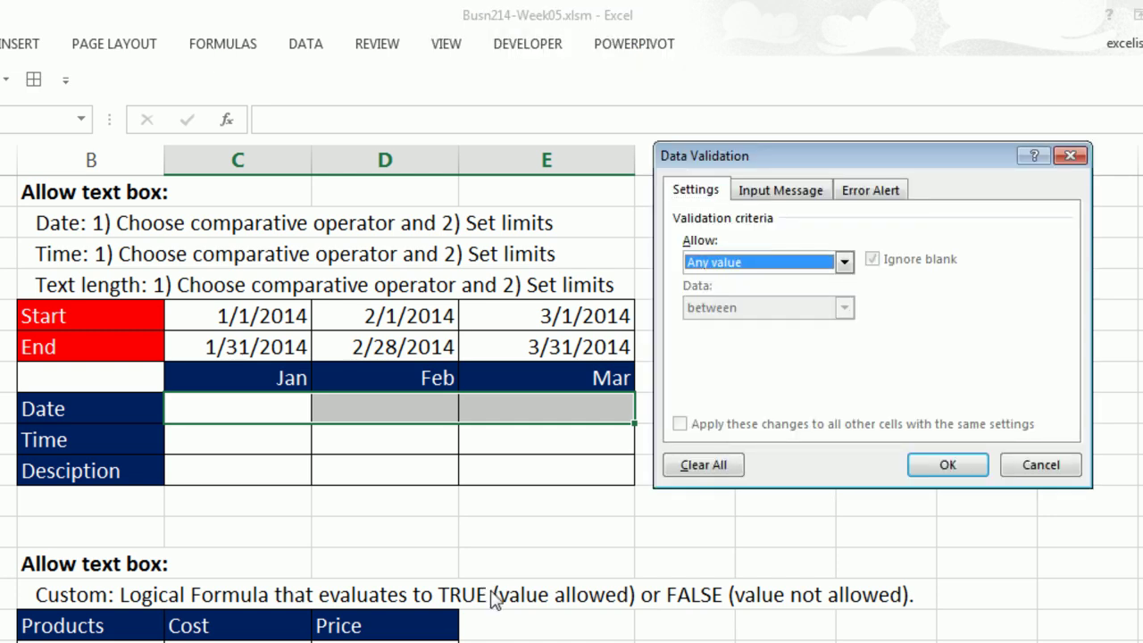
pyautogui.hotkey('alt', 'Down')
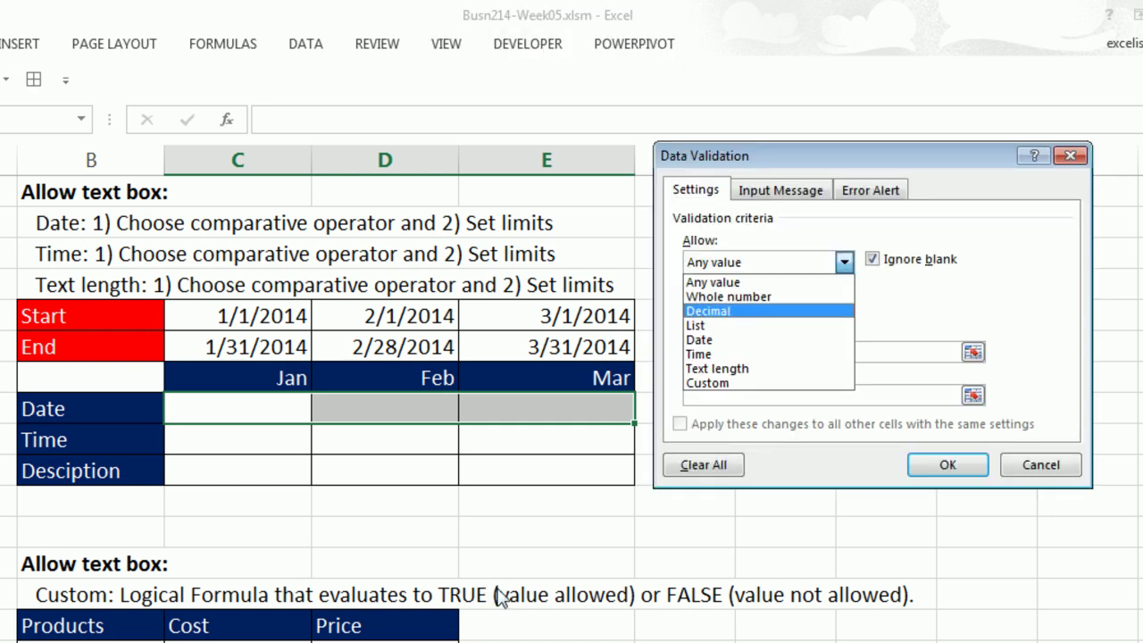
pyautogui.click(708, 340)
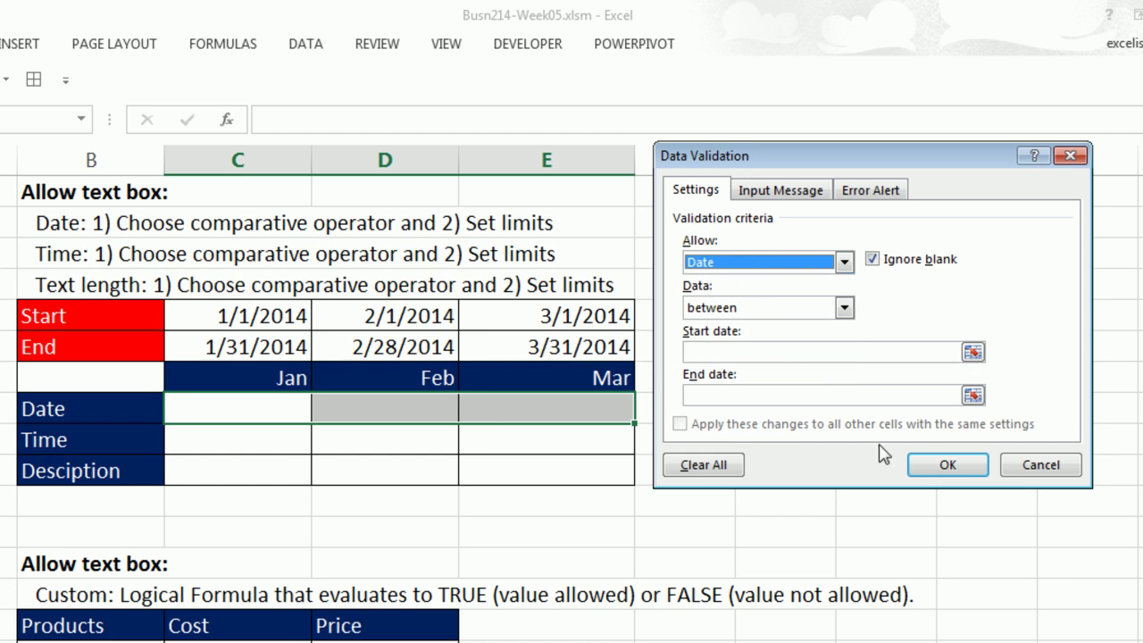
pyautogui.press('Tab')
pyautogui.press('Tab')
pyautogui.click(261, 320)
pyautogui.press('Tab')
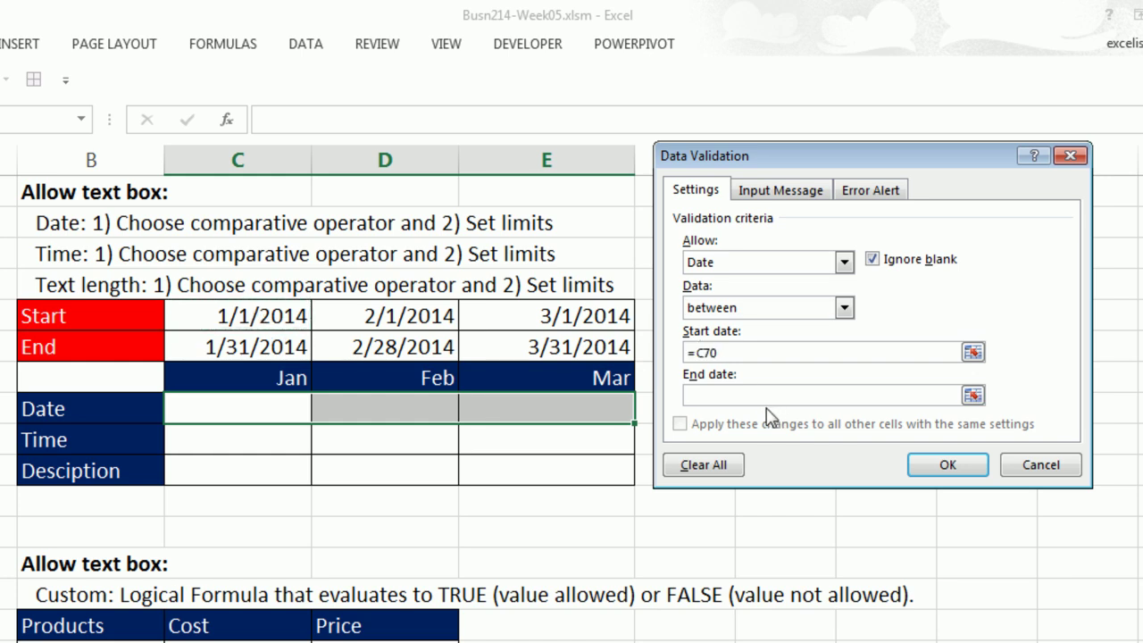
pyautogui.click(231, 348)
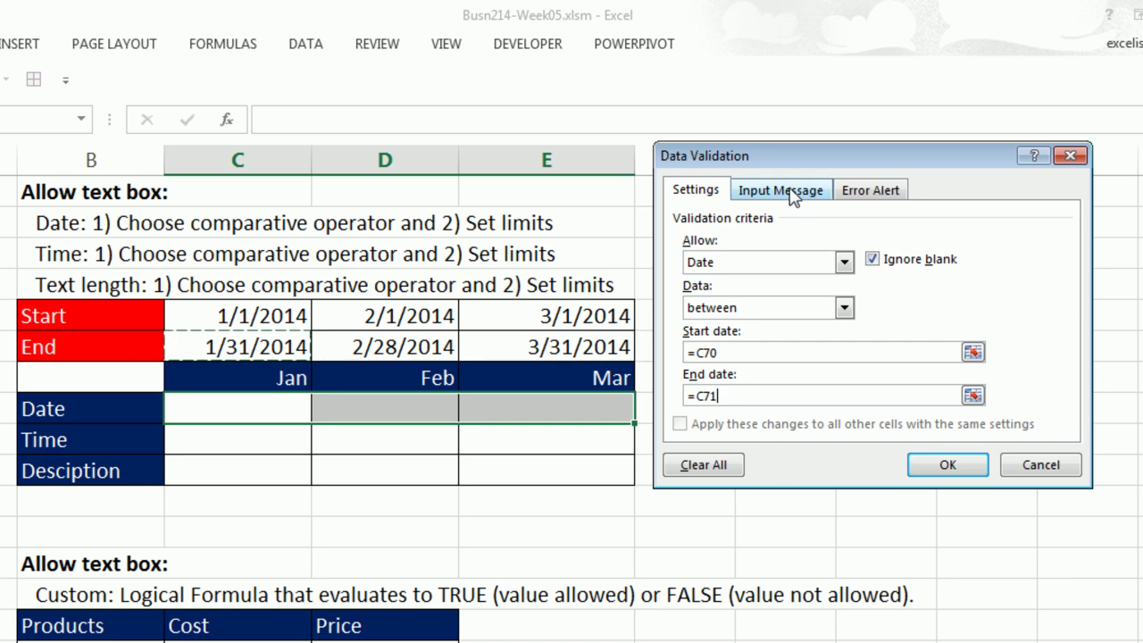
pyautogui.click(952, 479)
# - Test the date rule in the Jan Date cell with 11/6/2013, discard that entry and enter 1/5/2014
pyautogui.click(226, 401)
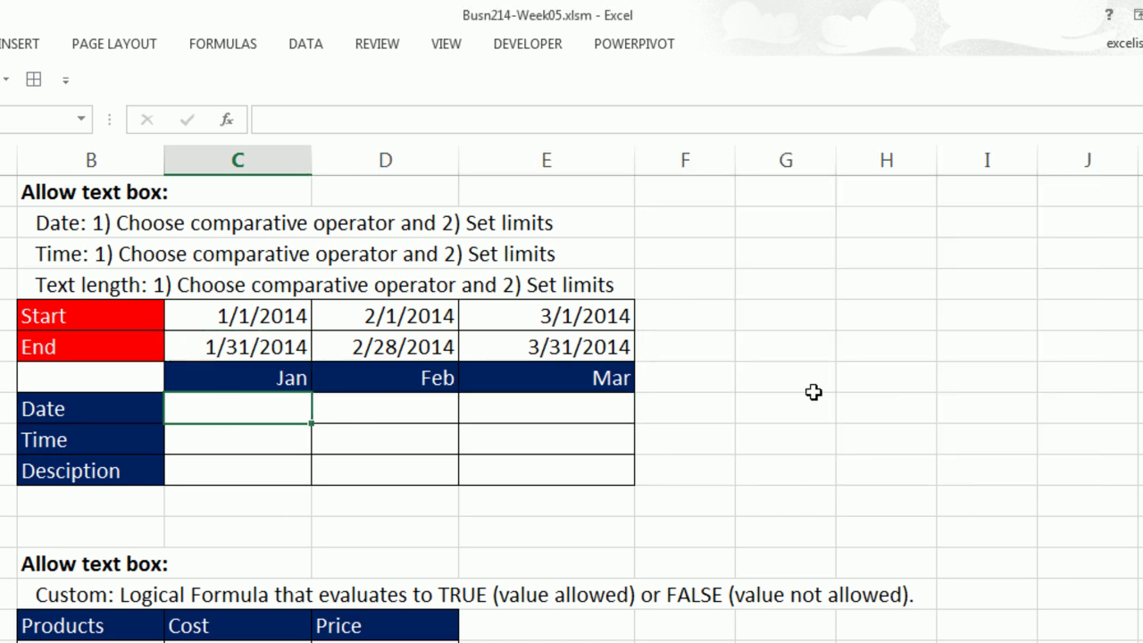
pyautogui.write('11/6/2013')
pyautogui.press('Return')
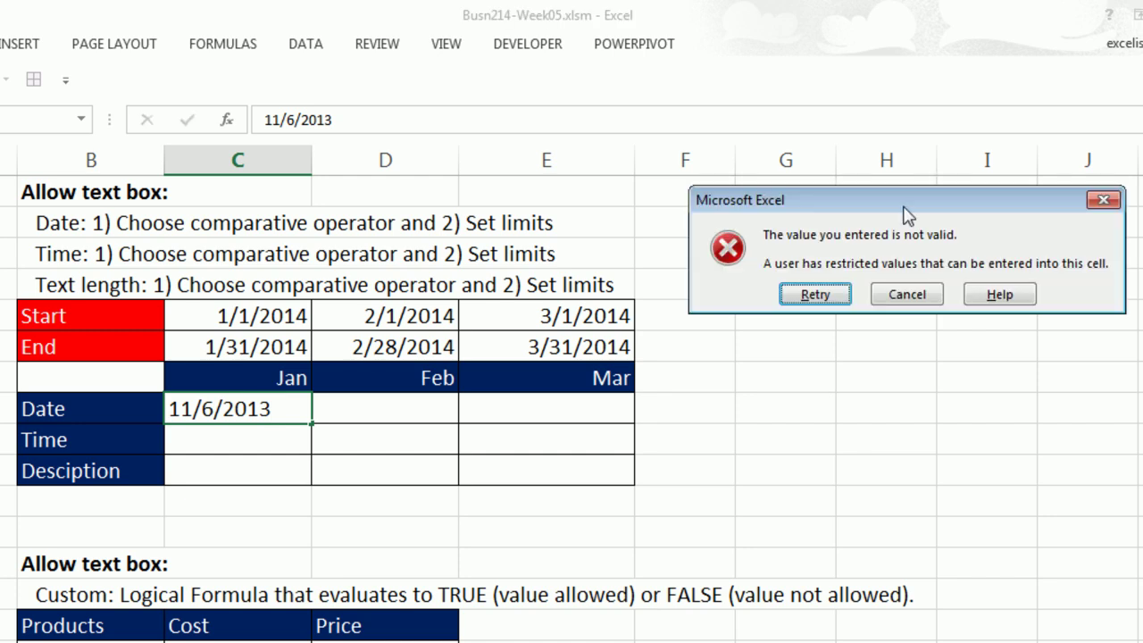
pyautogui.moveTo(924, 191); pyautogui.dragTo(314, 166)
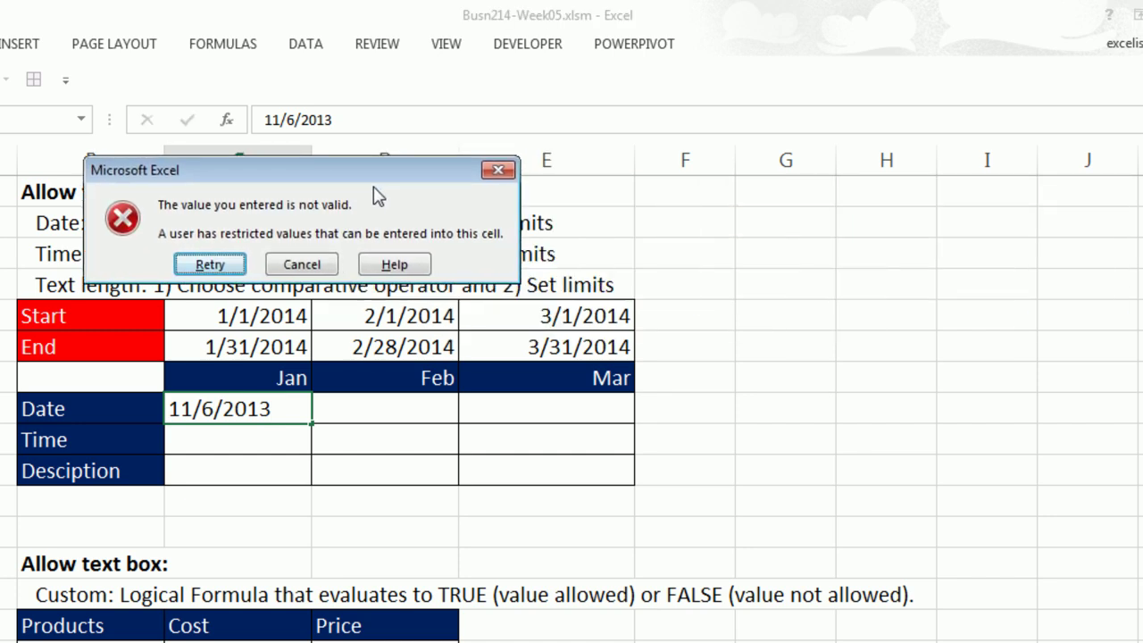
pyautogui.press('Escape')
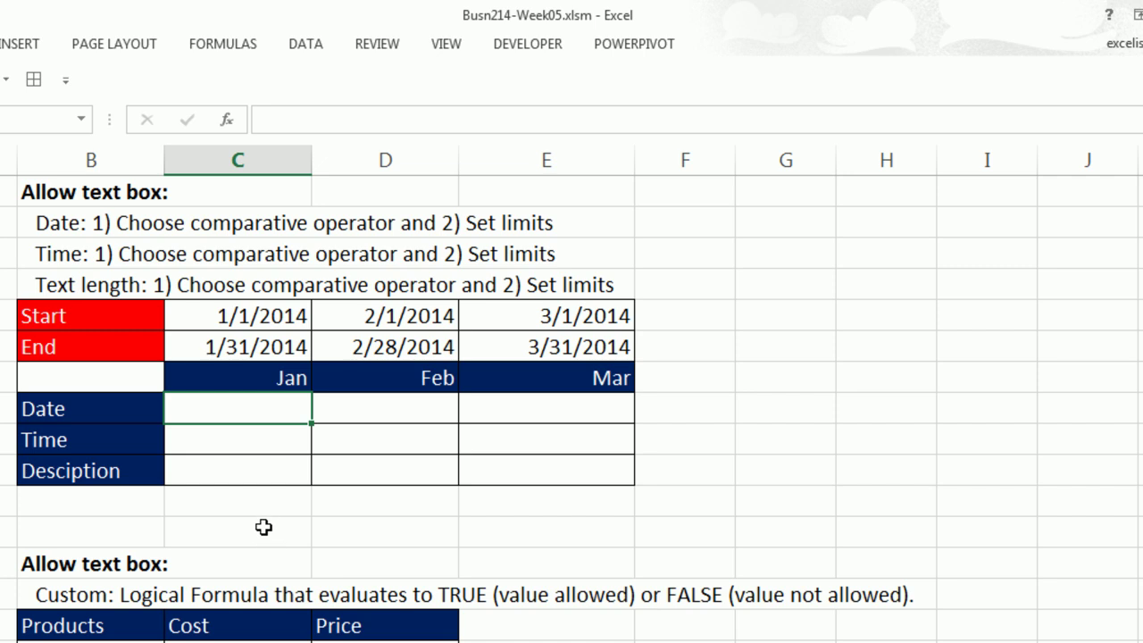
pyautogui.write('1')
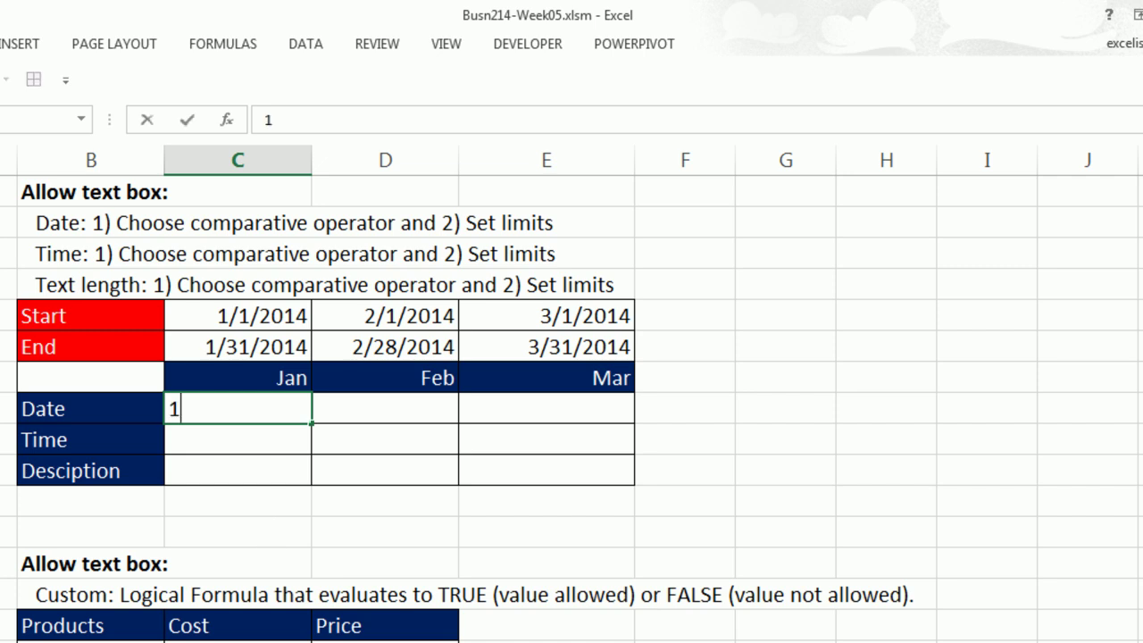
pyautogui.write('/5/2014')
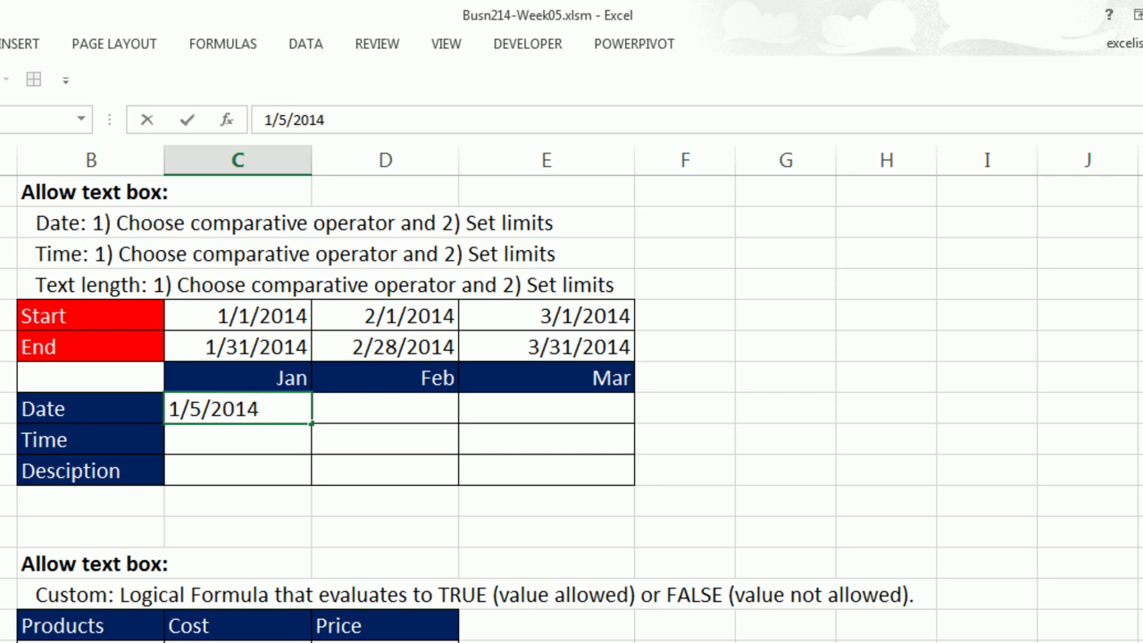
pyautogui.press('Return')
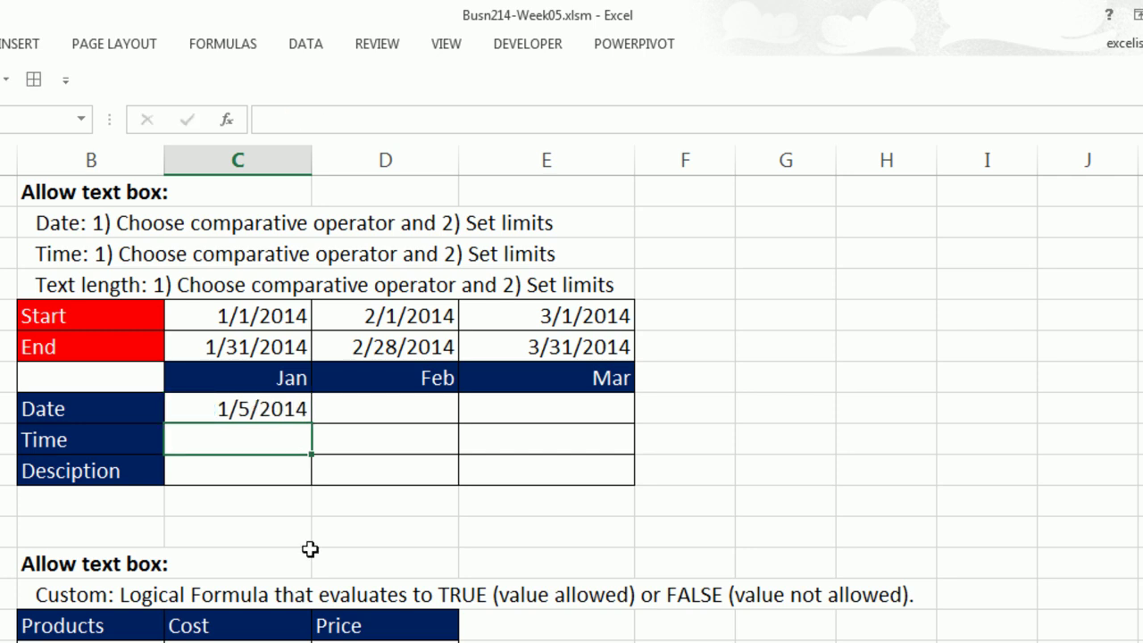
# - Add a Time validation rule to the Jan, Feb and Mar Time cells, greater than or equal to start time 8:00 AM
pyautogui.moveTo(253, 441); pyautogui.dragTo(518, 432)
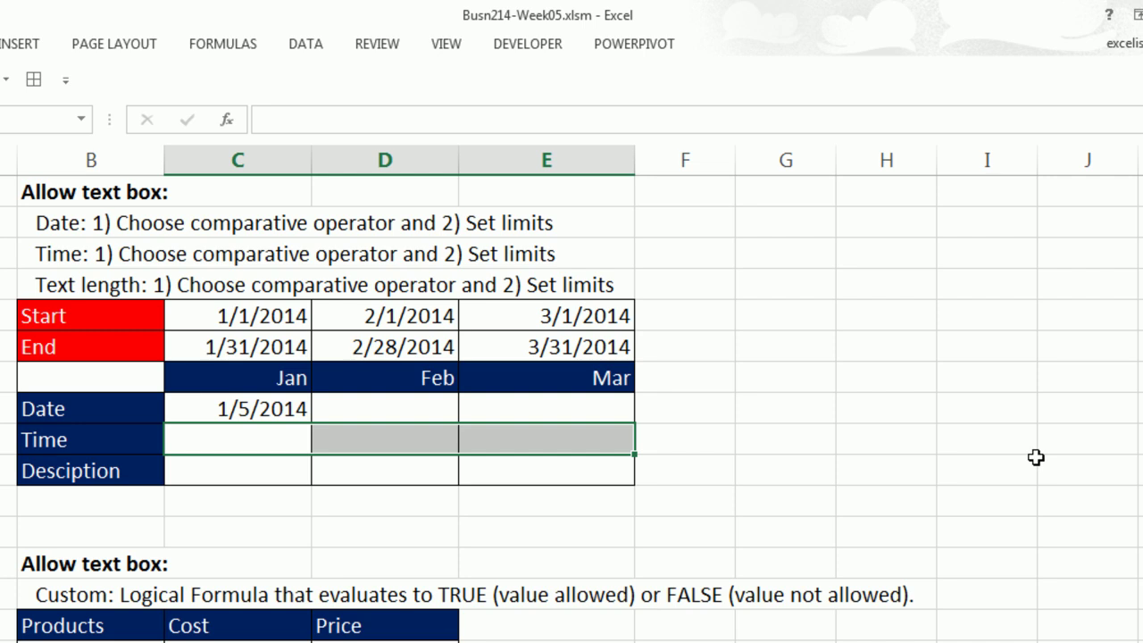
pyautogui.press('alt')
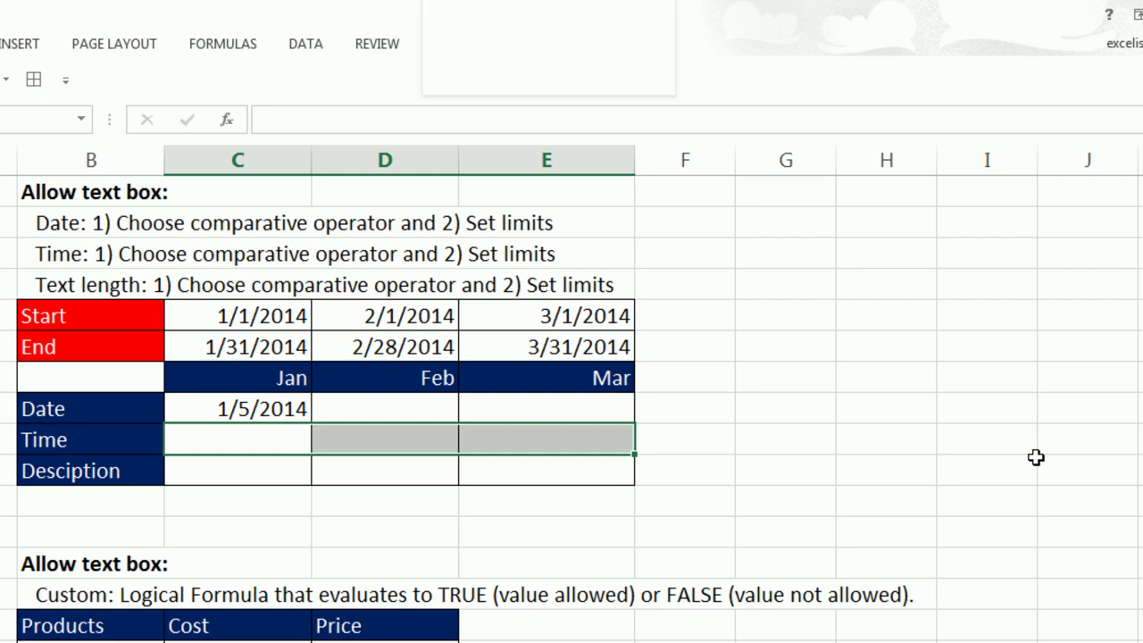
pyautogui.press('d')
pyautogui.press('l')
pyautogui.press('Tab')
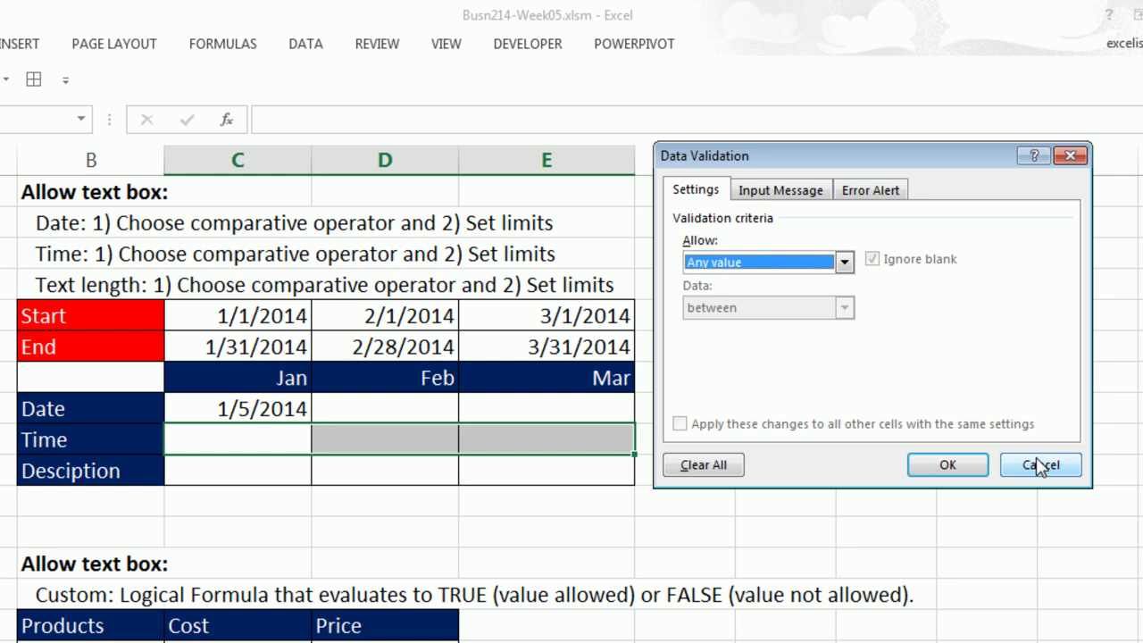
pyautogui.press('t')
pyautogui.press('Tab')
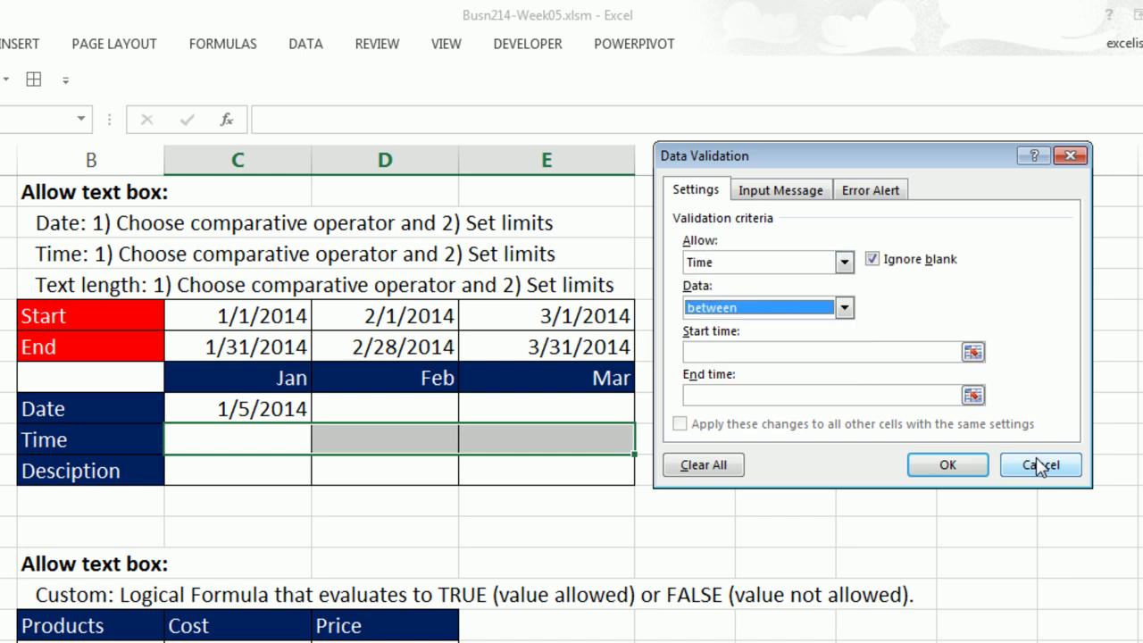
pyautogui.click(845, 308)
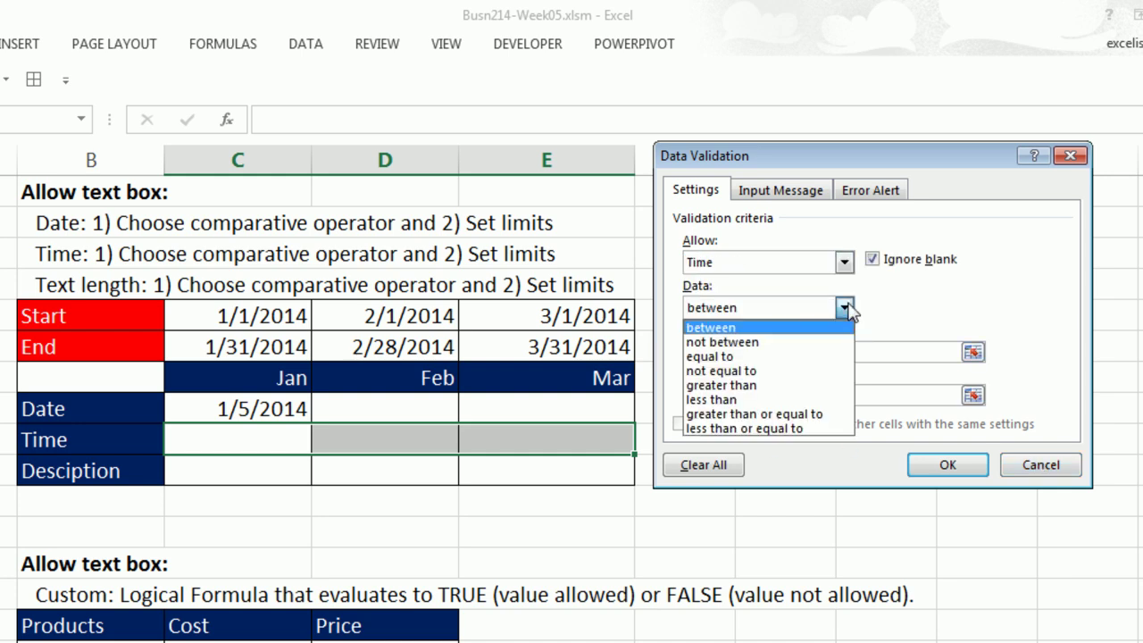
pyautogui.click(766, 419)
pyautogui.click(762, 350)
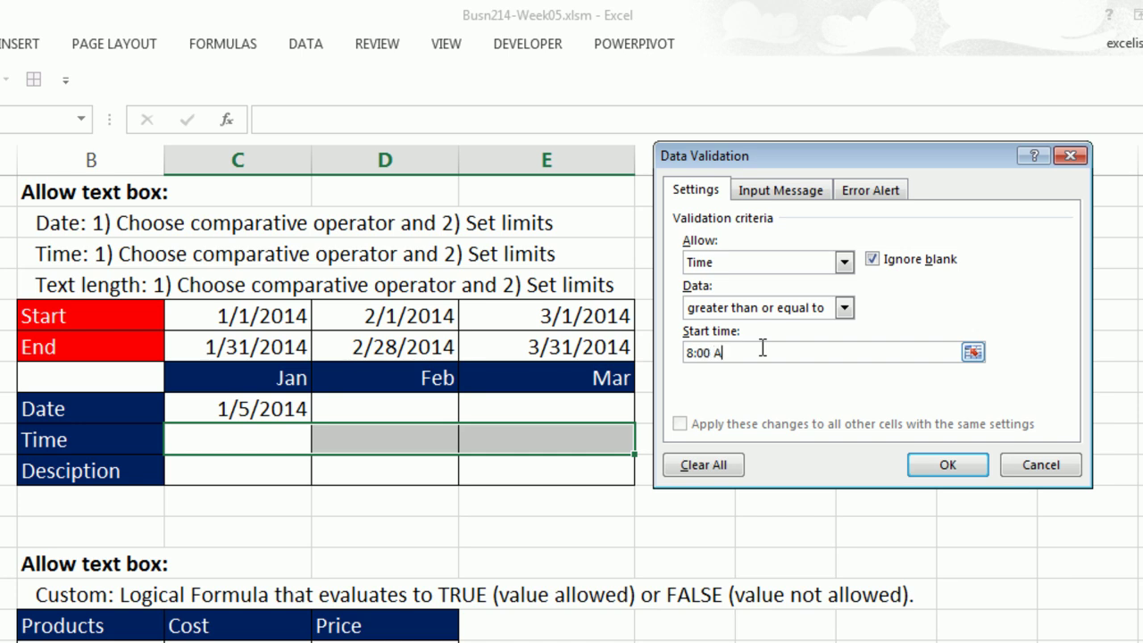
pyautogui.click(948, 464)
# - Test the time rule in the Jan Time cell with 7:00 am, discard that entry and enter 8:01 AM
pyautogui.click(203, 436)
pyautogui.write('7')
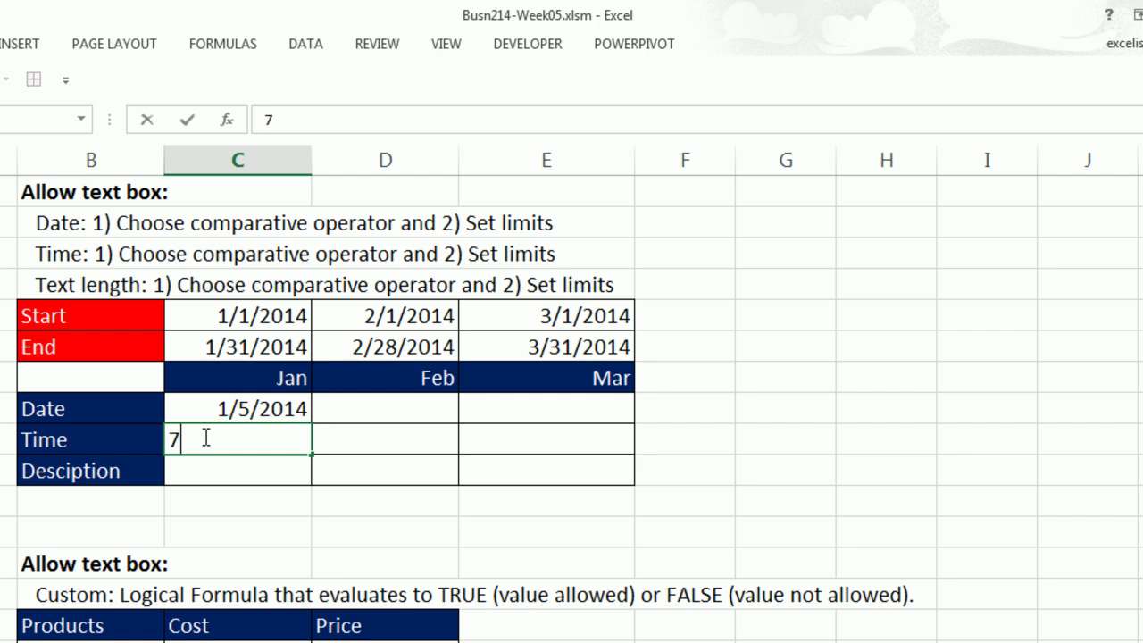
pyautogui.write(':00 am')
pyautogui.press('Return')
pyautogui.moveTo(809, 207); pyautogui.dragTo(225, 253)
pyautogui.click(323, 341)
pyautogui.write('8:01 AM')
pyautogui.press('Tab')
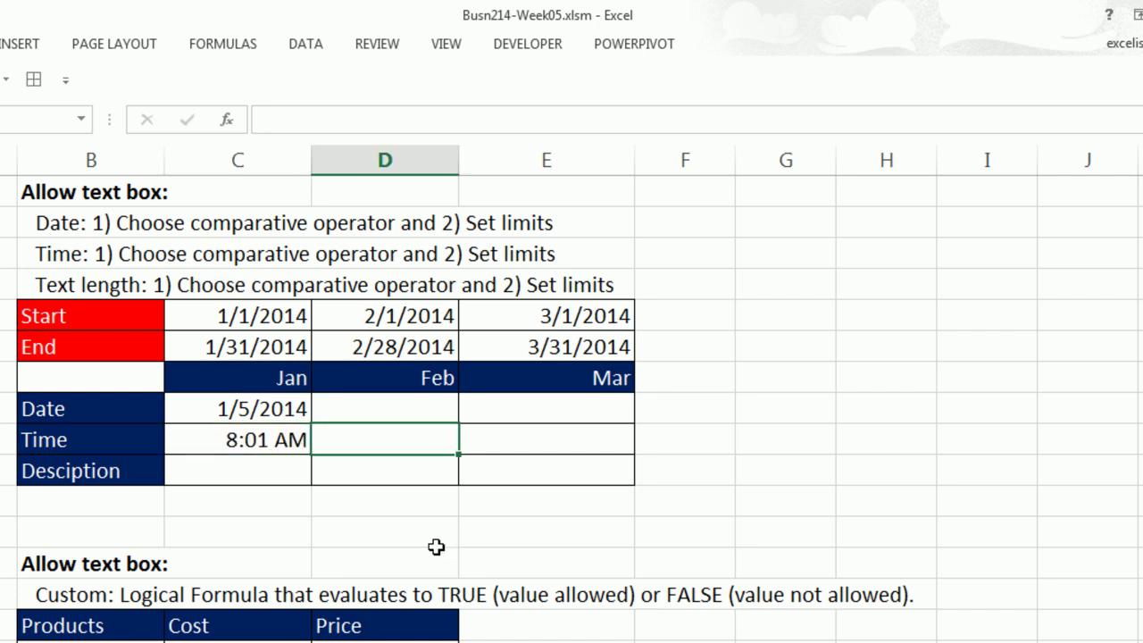
# - Add a Text length validation rule with a less than or equal to maximum to the Jan Description cell
pyautogui.click(247, 476)
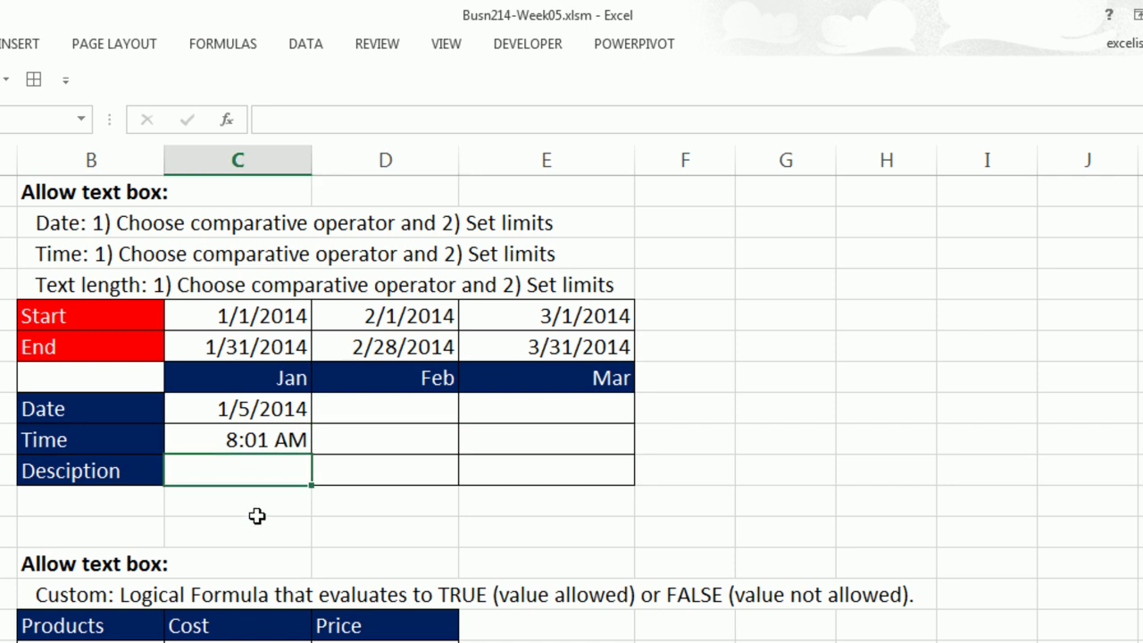
pyautogui.hotkey('alt', 'a')
pyautogui.press('v')
pyautogui.press('v')
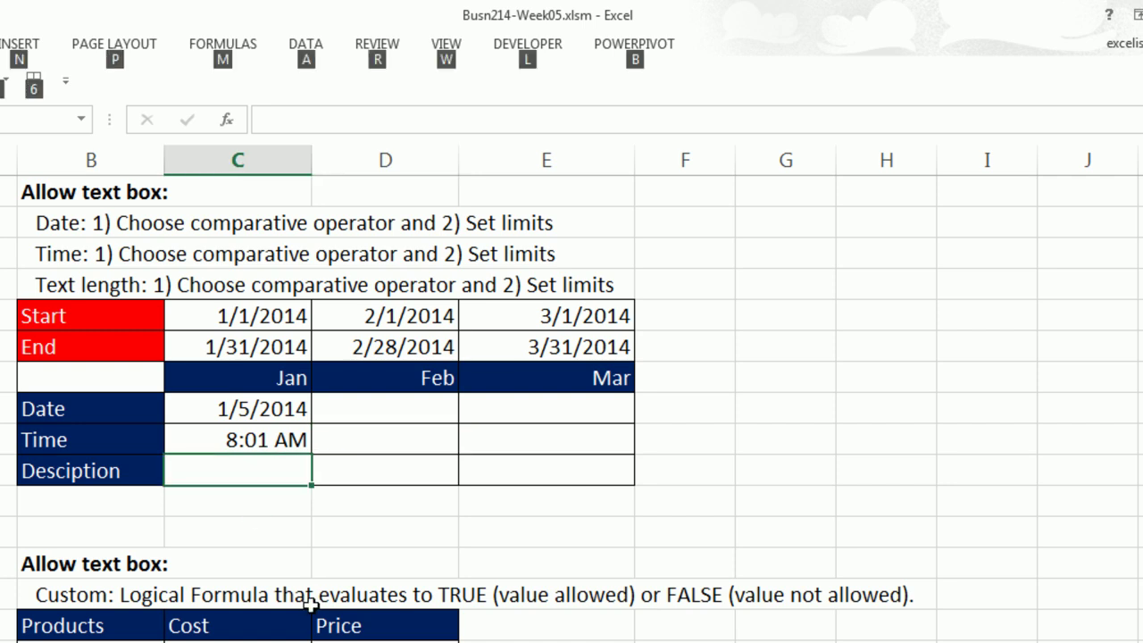
pyautogui.hotkey('alt', 'Down')
pyautogui.press('t')
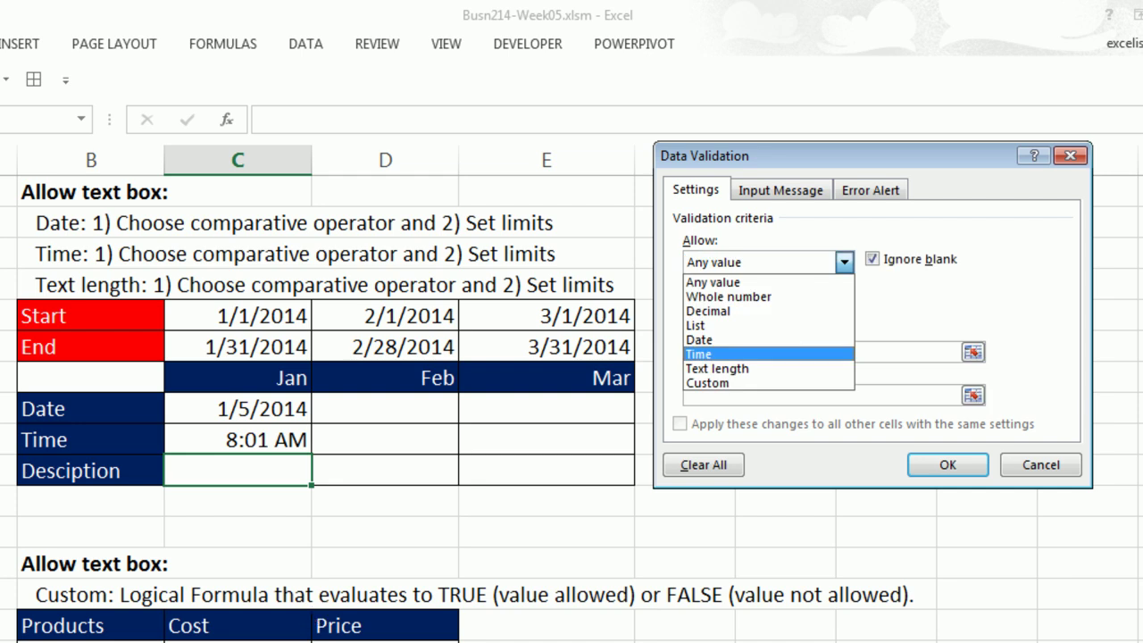
pyautogui.press('Down')
pyautogui.press('Tab')
pyautogui.click(844, 307)
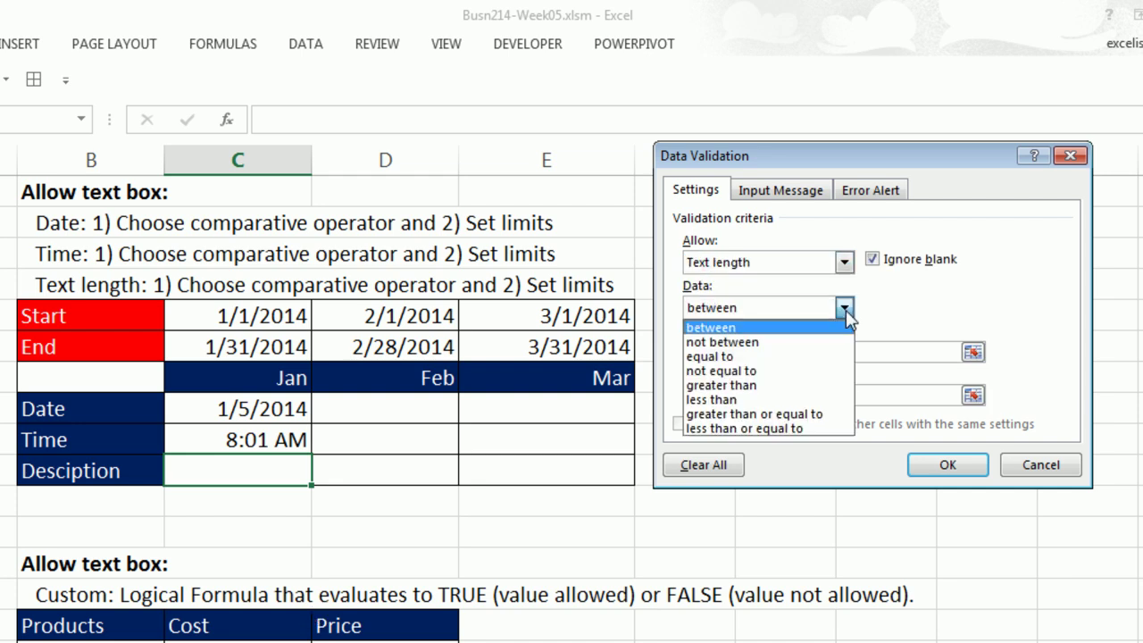
pyautogui.click(790, 429)
pyautogui.click(775, 355)
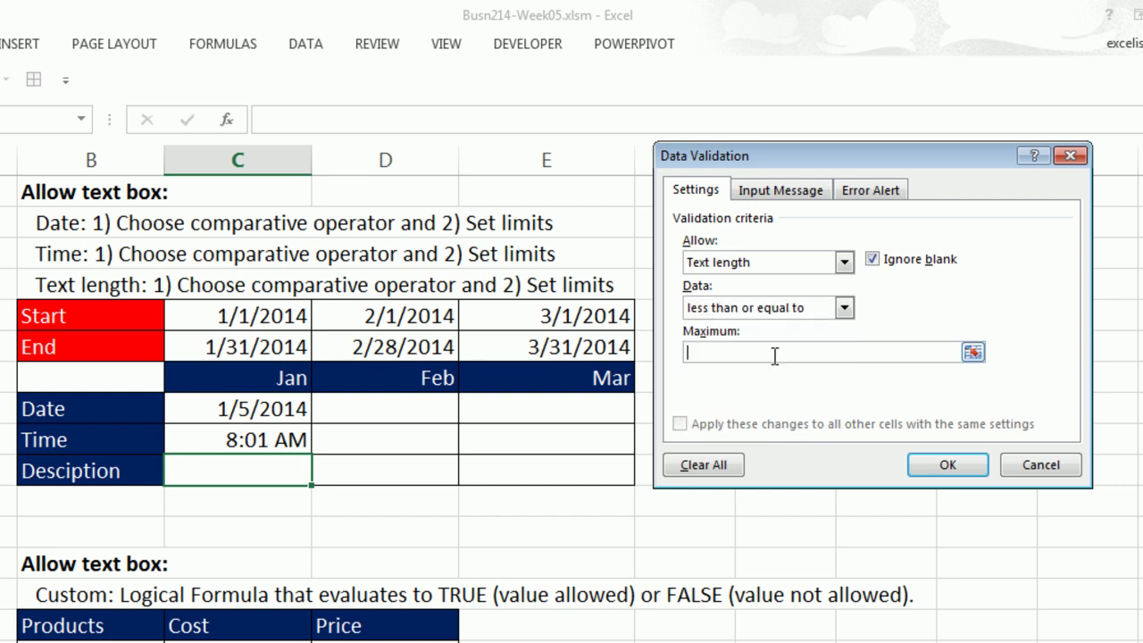
pyautogui.click(926, 473)
# - Test the text length rule in the Jan Description cell with a long string of e's, discard it and enter Meeting
pyautogui.write('eeeeeeeeeeeeeeeeeeeeeeeeeeeeeeeeeeeeeeee')
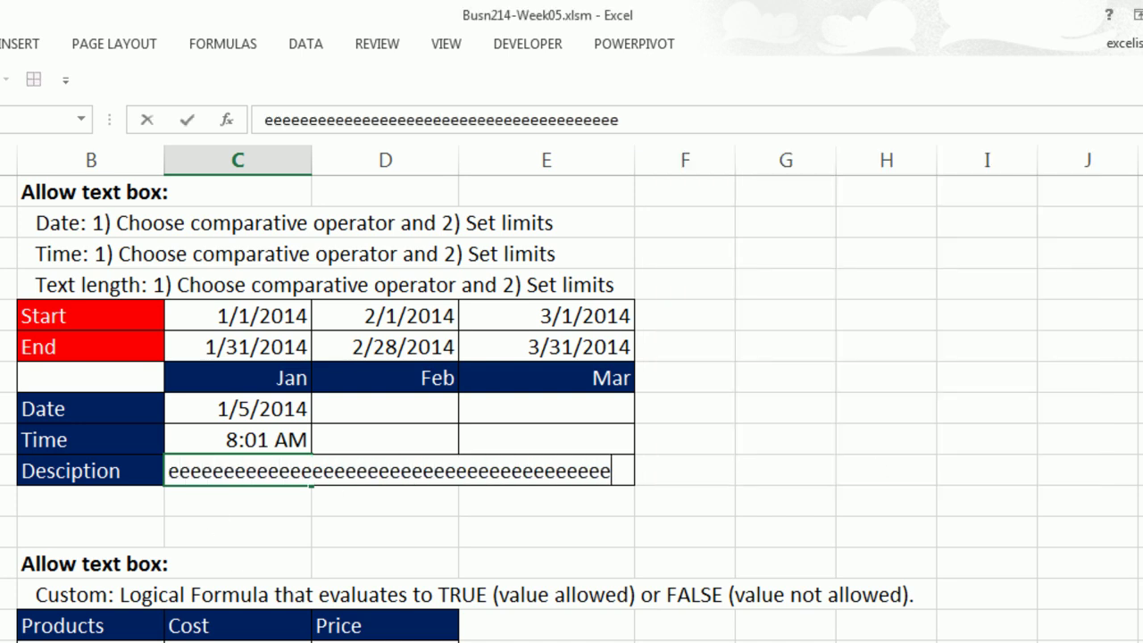
pyautogui.press('Return')
pyautogui.moveTo(829, 211); pyautogui.dragTo(235, 259)
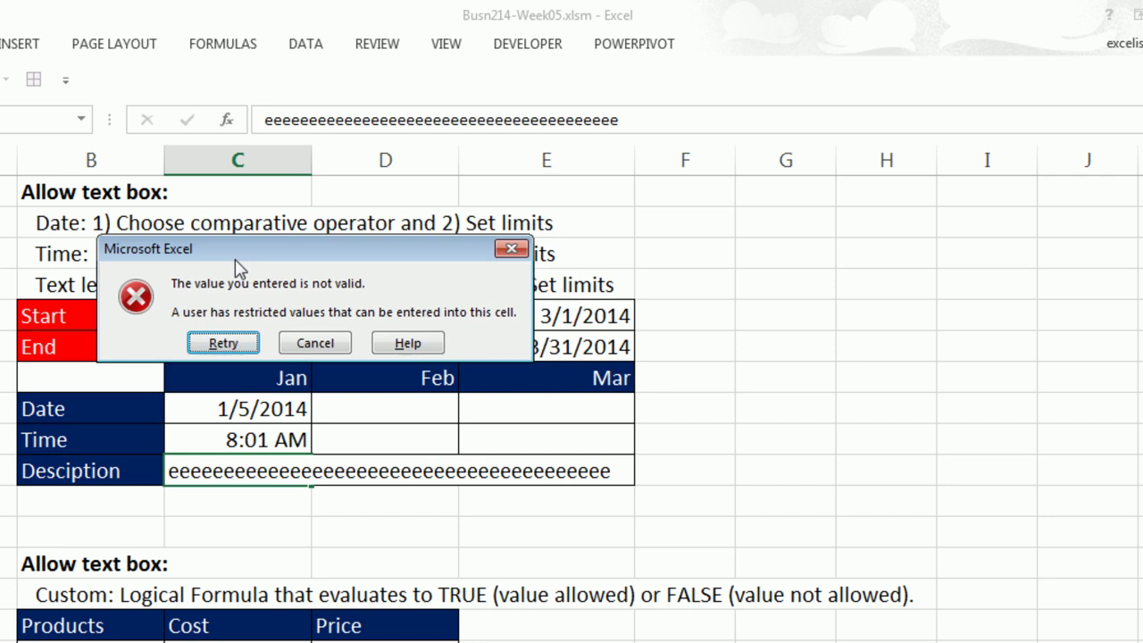
pyautogui.press('Escape')
pyautogui.write('Meeting')
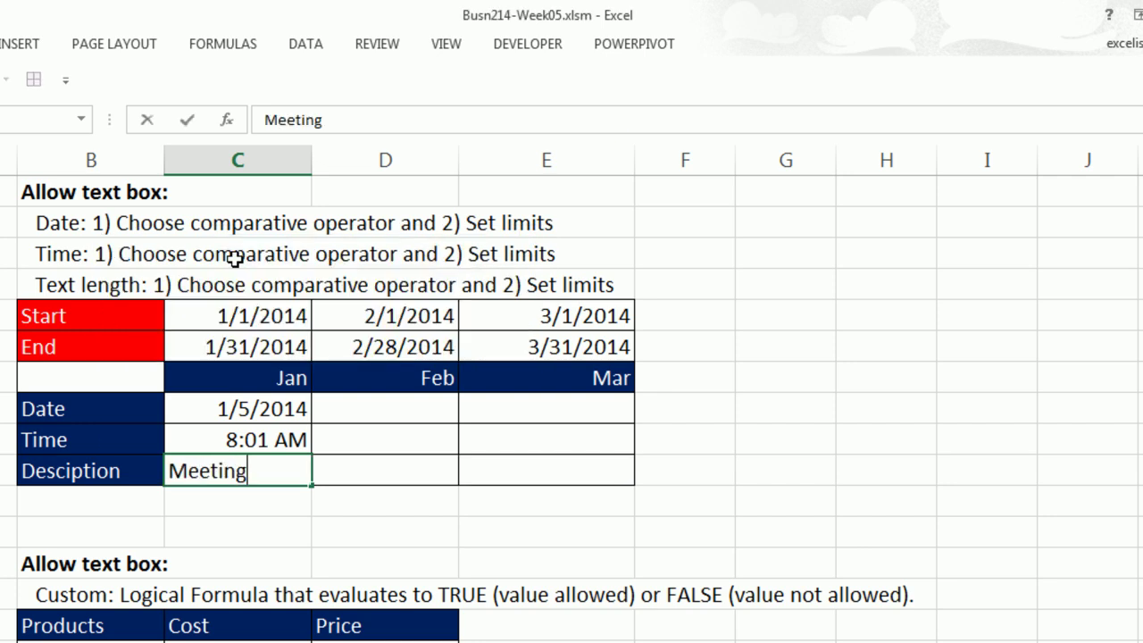
pyautogui.press('Return')
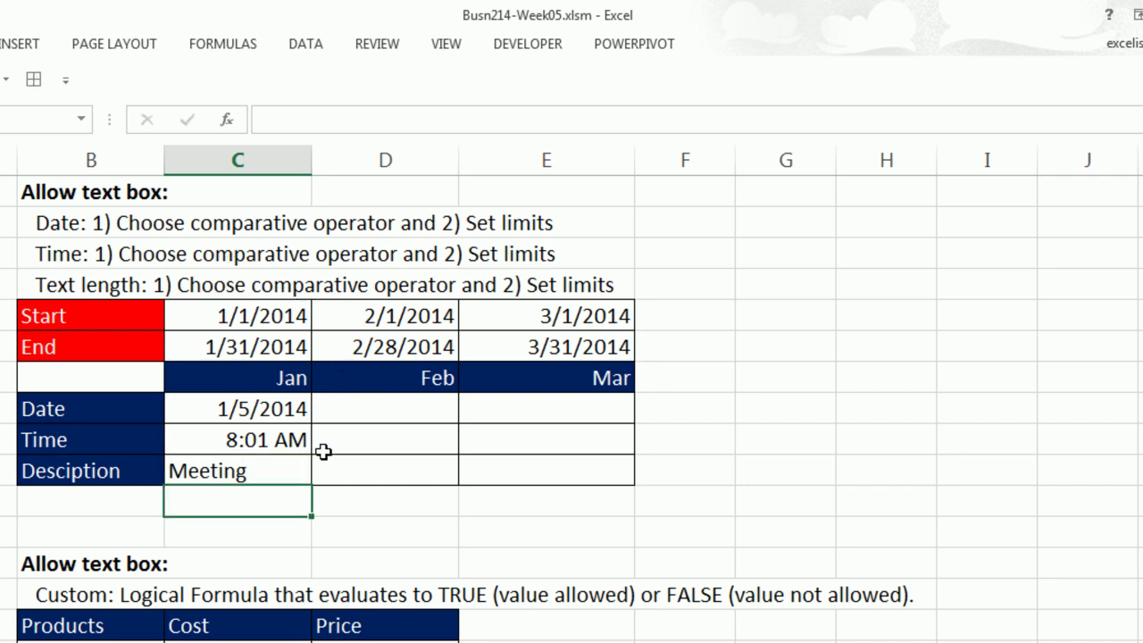
# - Examine the product costs and the empty Price cells in the table under the Custom validation notes
pyautogui.scroll(-2, 263, 493)
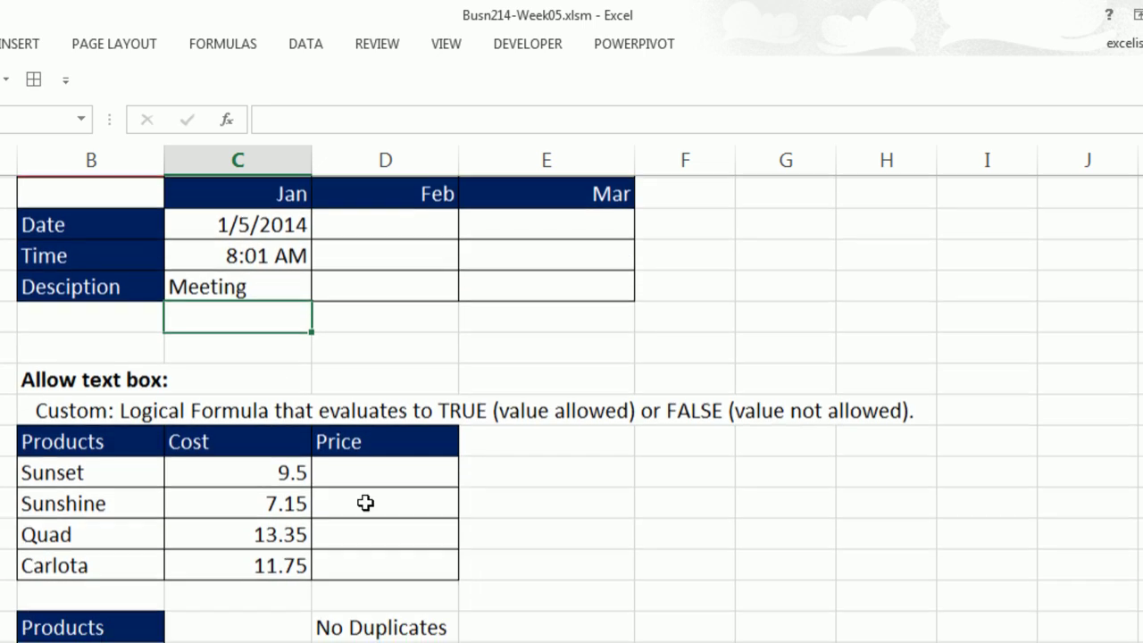
pyautogui.click(393, 470)
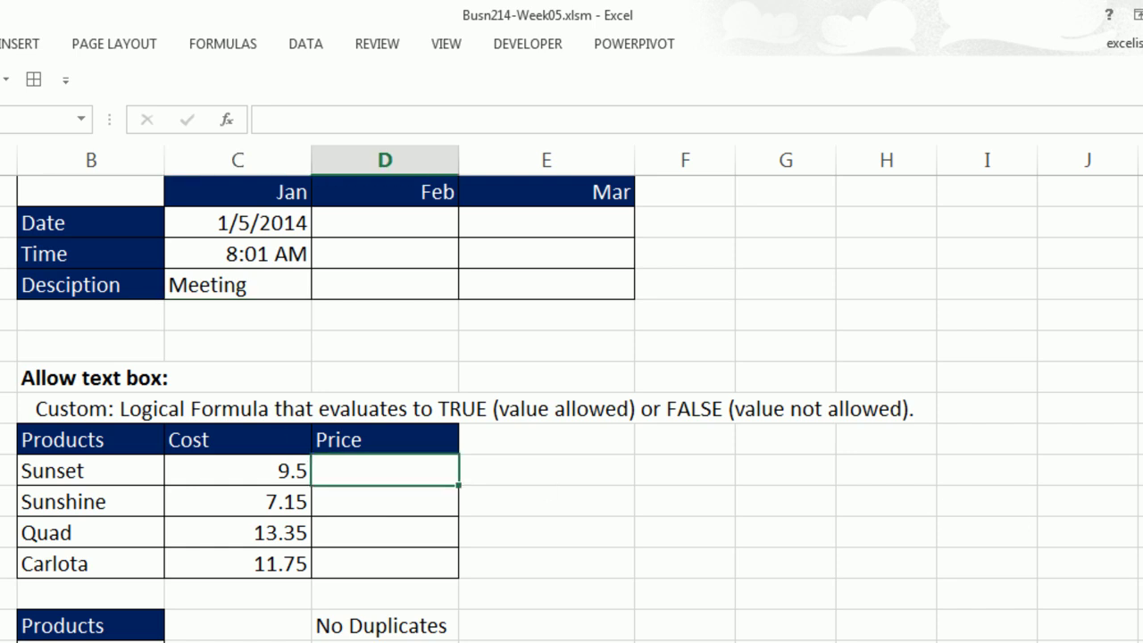
pyautogui.scroll(-2, 113, 340)
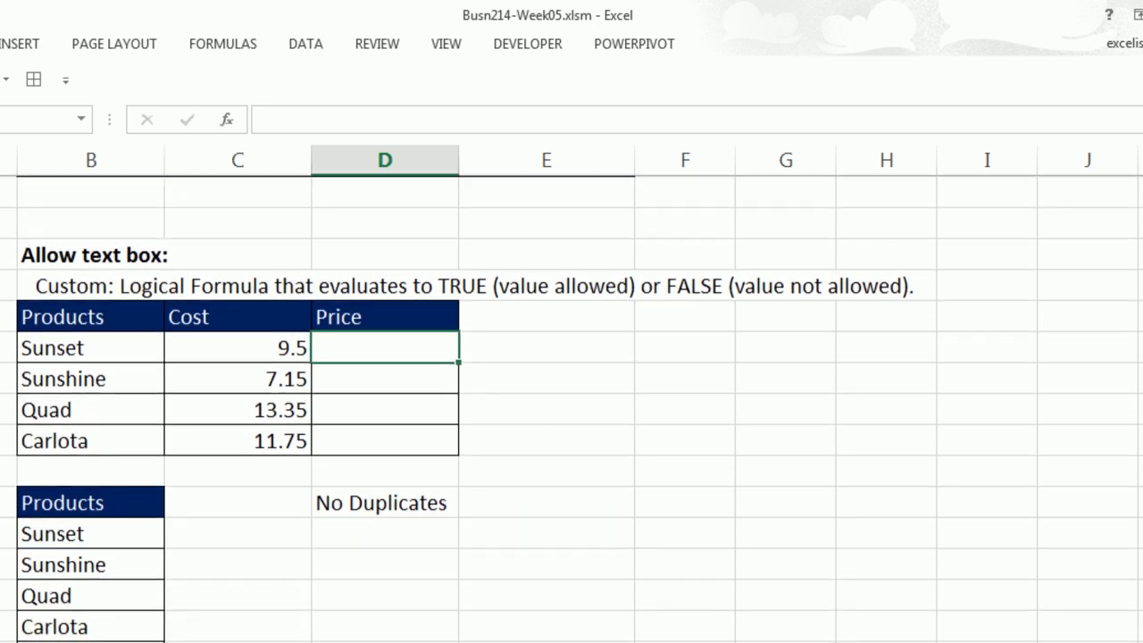
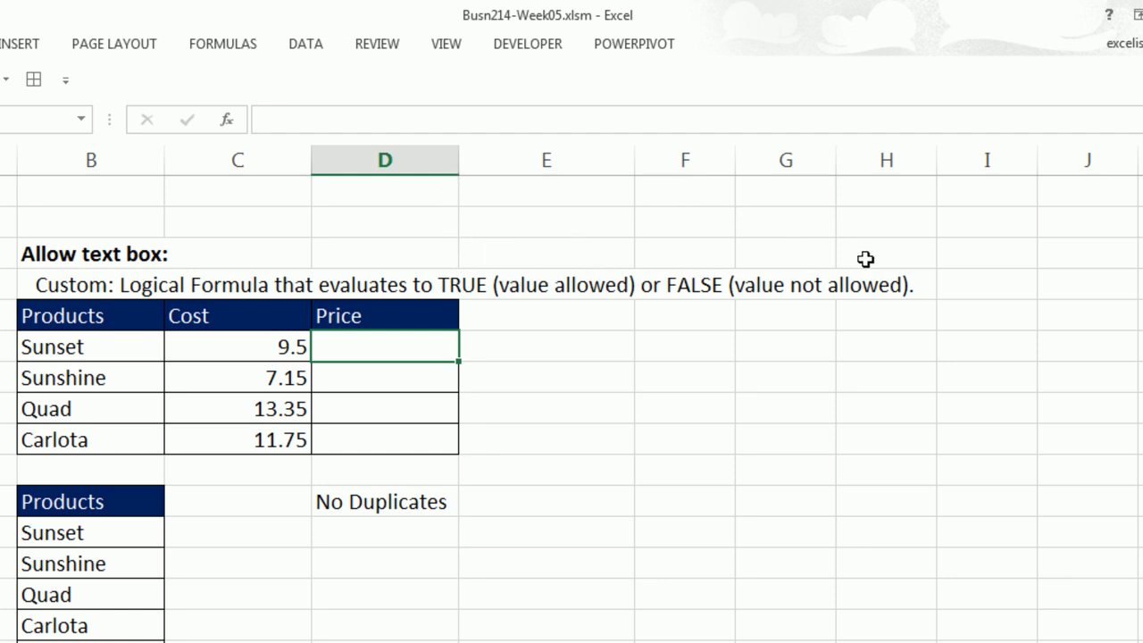
pyautogui.click(387, 382)
pyautogui.click(386, 408)
pyautogui.click(388, 440)
pyautogui.click(396, 347)
pyautogui.click(384, 379)
pyautogui.click(374, 408)
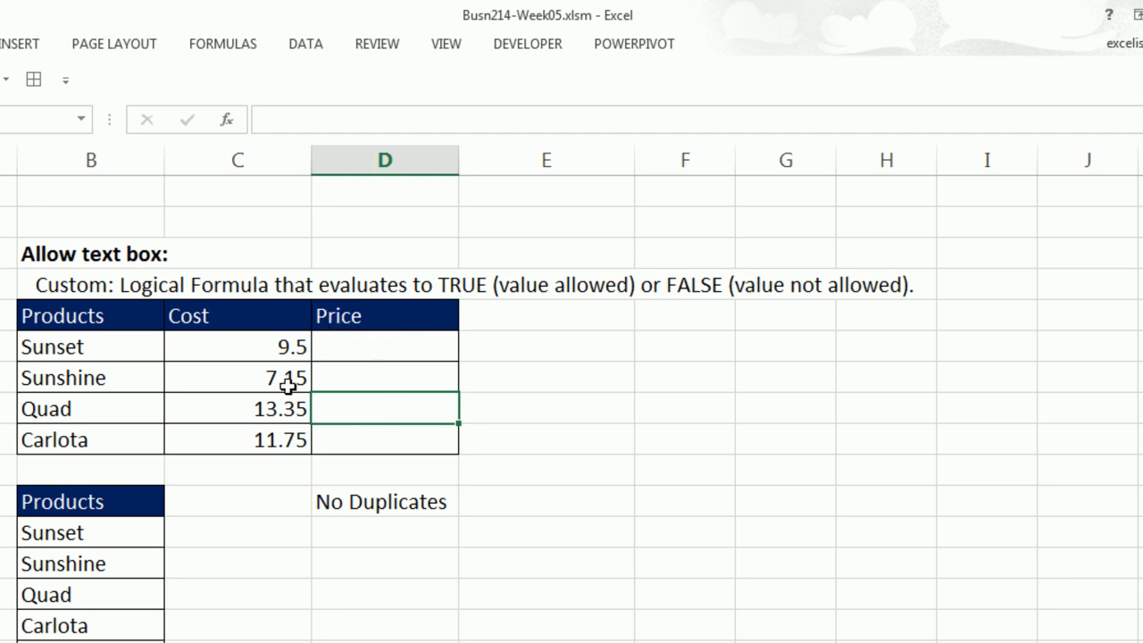
# - Add a Custom data validation rule with the formula =D81<=C81*2 to the four Price cells
pyautogui.moveTo(401, 350); pyautogui.dragTo(399, 439)
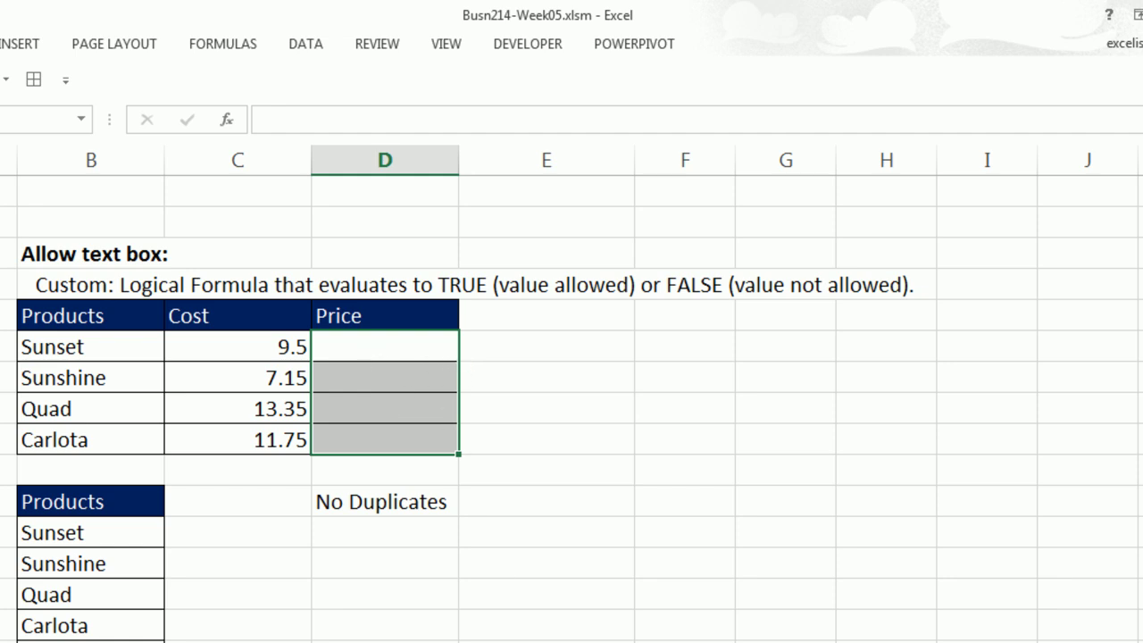
pyautogui.hotkey('alt', 'd')
pyautogui.press('l')
pyautogui.hotkey('alt', 'a')
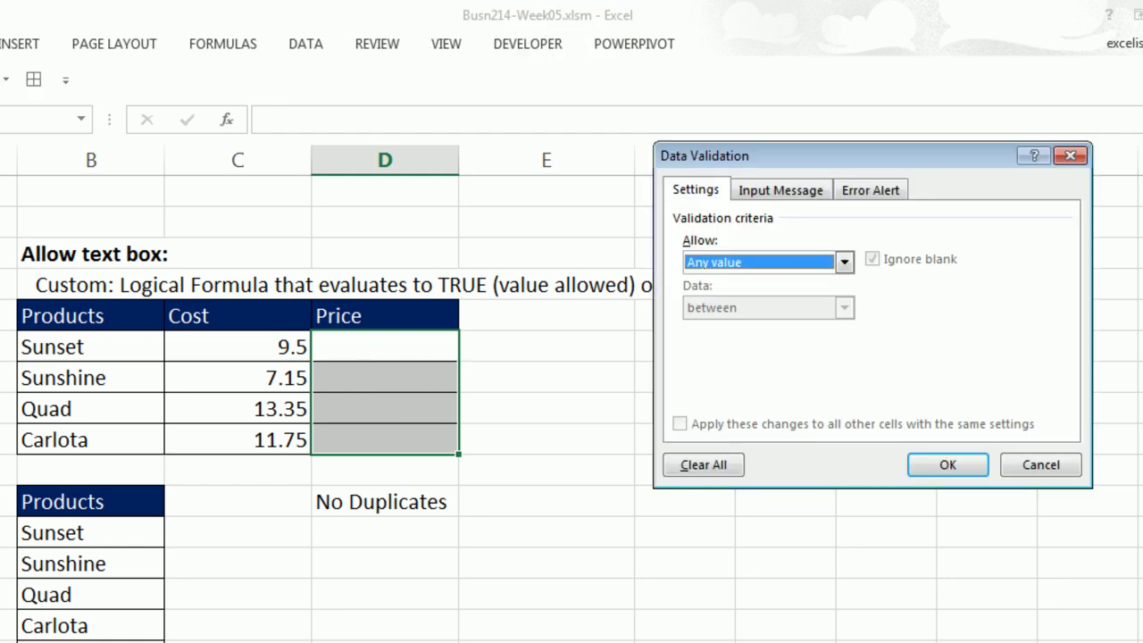
pyautogui.hotkey('alt', 'Down')
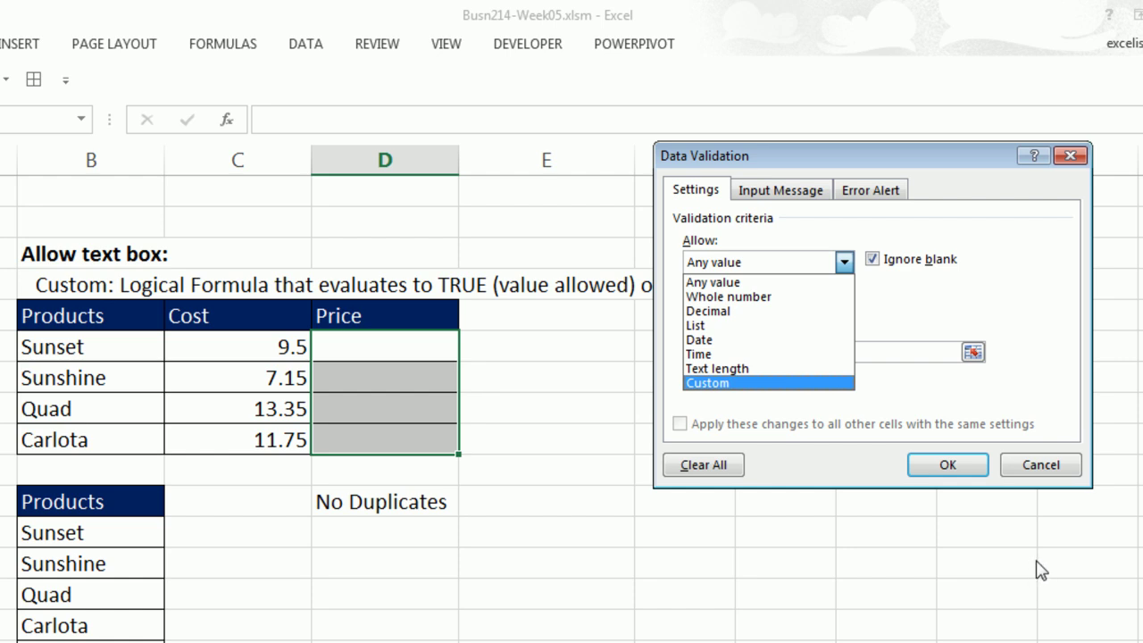
pyautogui.press('Return')
pyautogui.moveTo(725, 168); pyautogui.dragTo(573, 182)
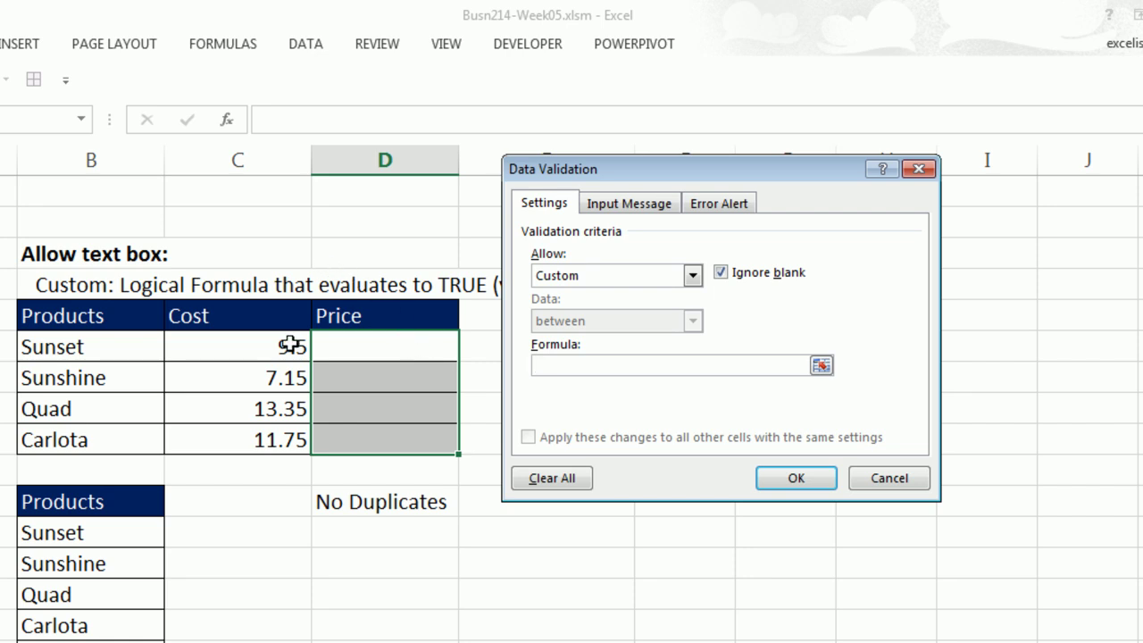
pyautogui.write('=')
pyautogui.click(416, 346)
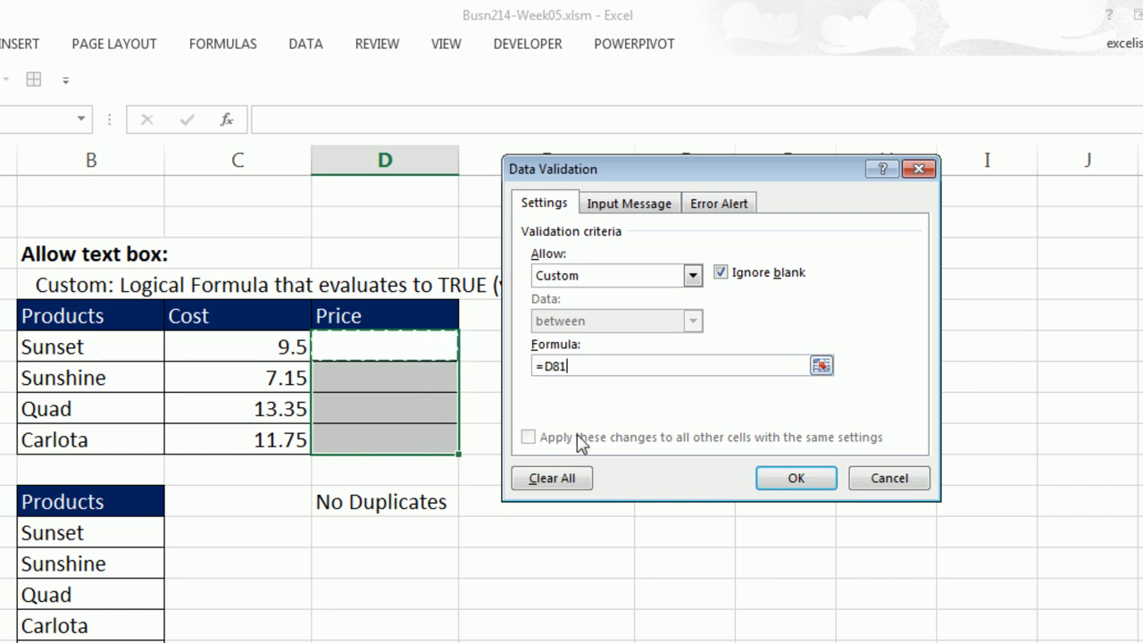
pyautogui.write('<=')
pyautogui.click(266, 346)
pyautogui.write('*')
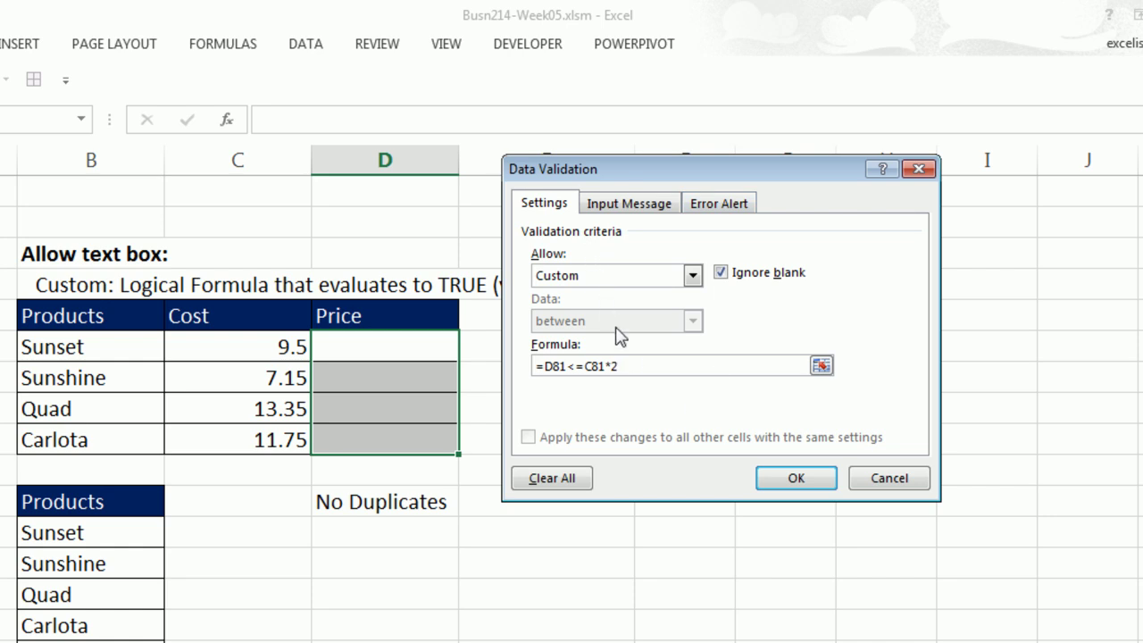
pyautogui.click(799, 479)
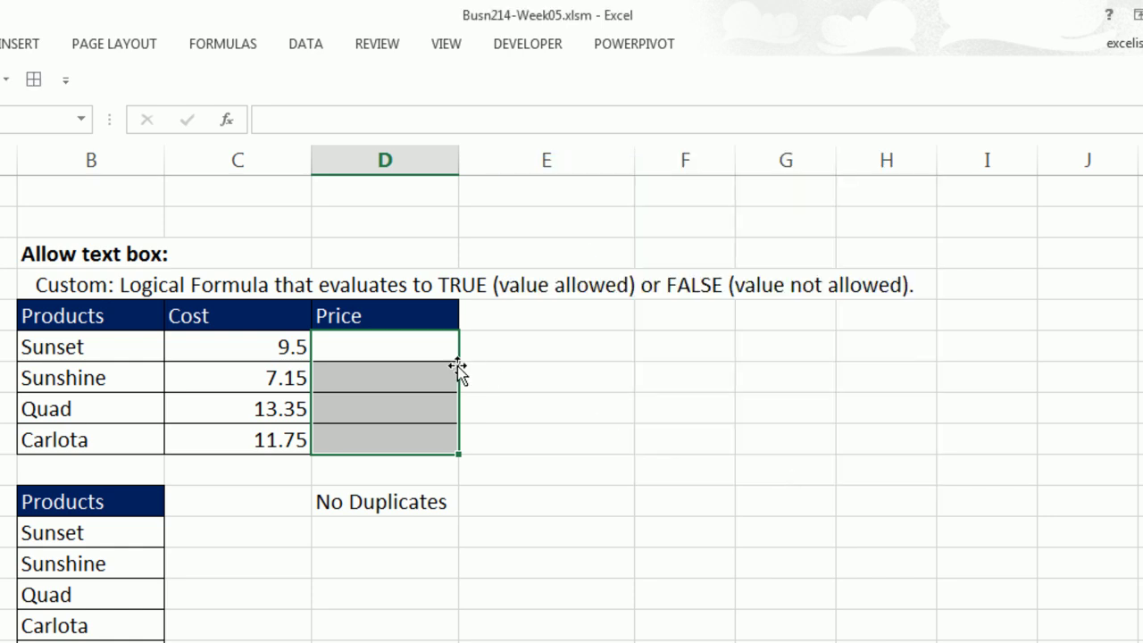
# - Test the custom rule in the Sunset Price cell with 19.01, discard that entry and enter 19
pyautogui.click(450, 345)
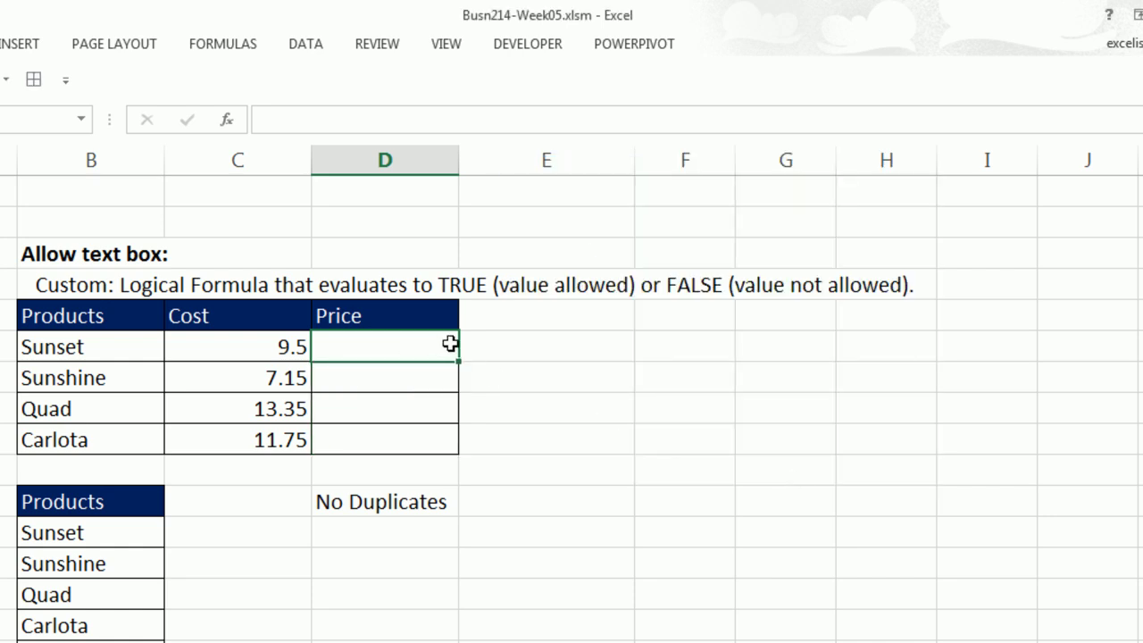
pyautogui.write('19.01')
pyautogui.press('Return')
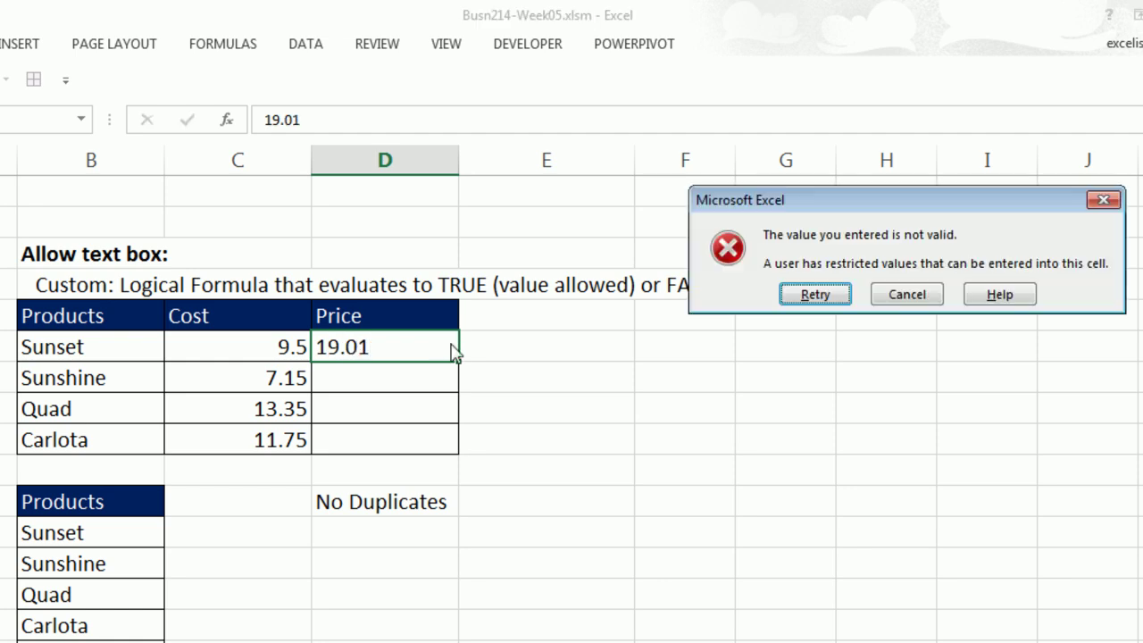
pyautogui.moveTo(748, 210); pyautogui.dragTo(211, 162)
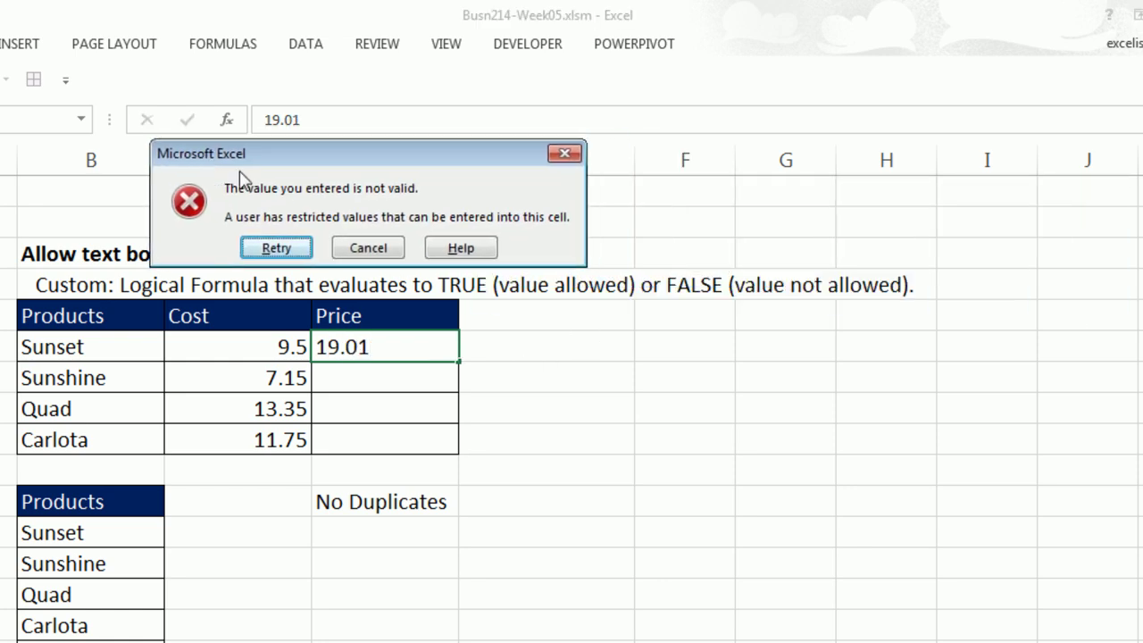
pyautogui.press('Escape')
pyautogui.press('F2')
pyautogui.write('19')
pyautogui.press('Return')
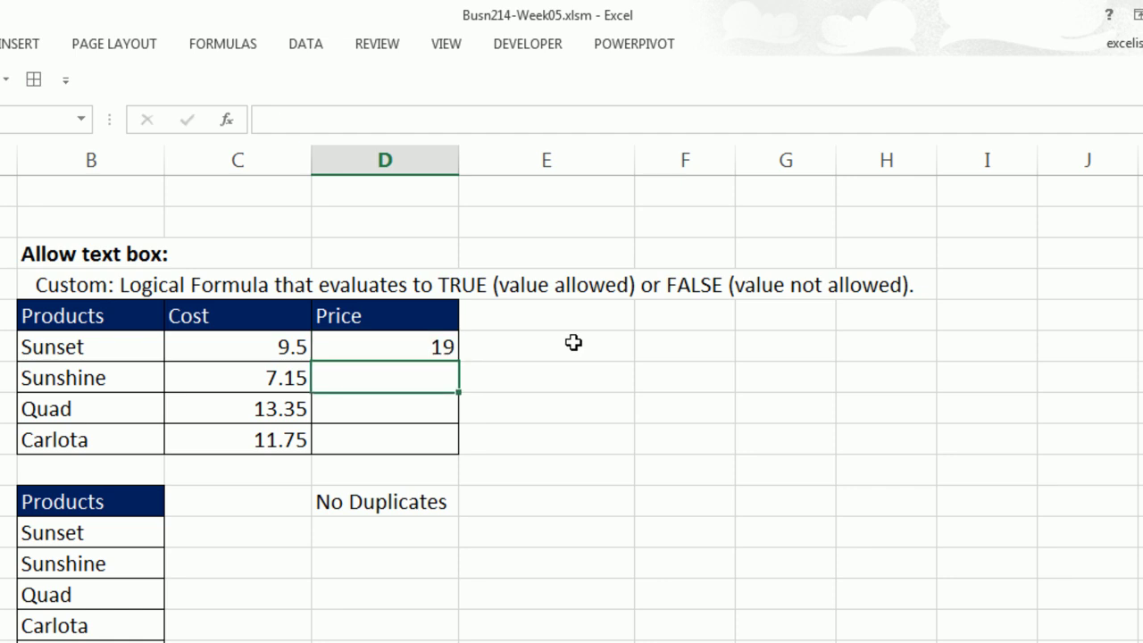
# - Enter 14 as the Sunshine price, then test the rule there with 14.31 and discard that entry
pyautogui.write('14')
pyautogui.hotkey('ctrl', 'Return')
pyautogui.write('14.31')
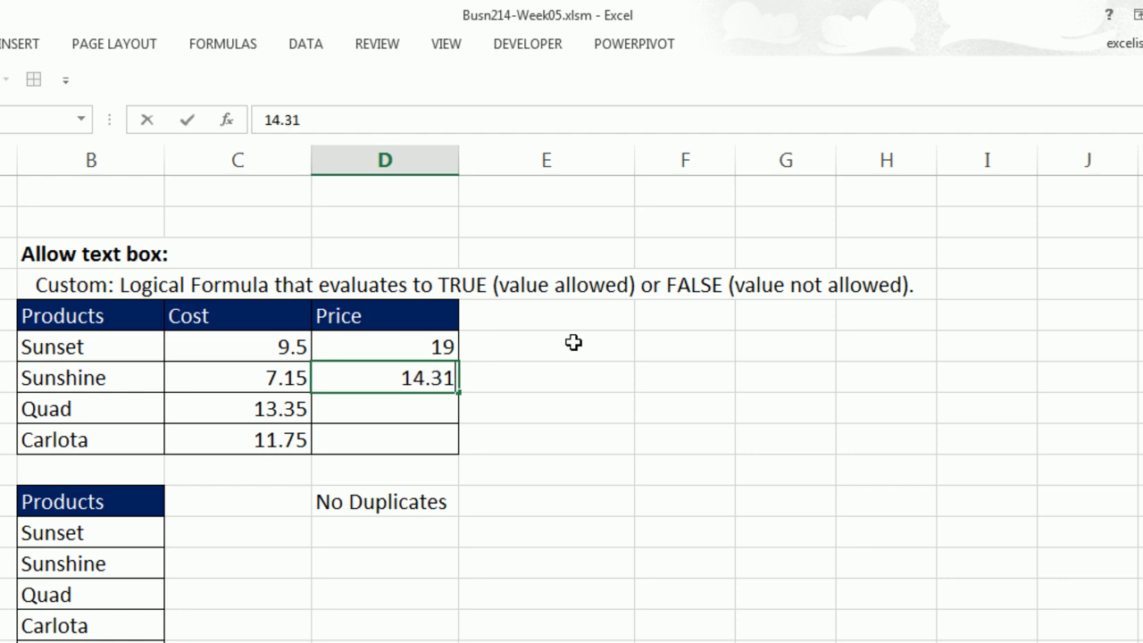
pyautogui.press('Return')
pyautogui.press('Escape')
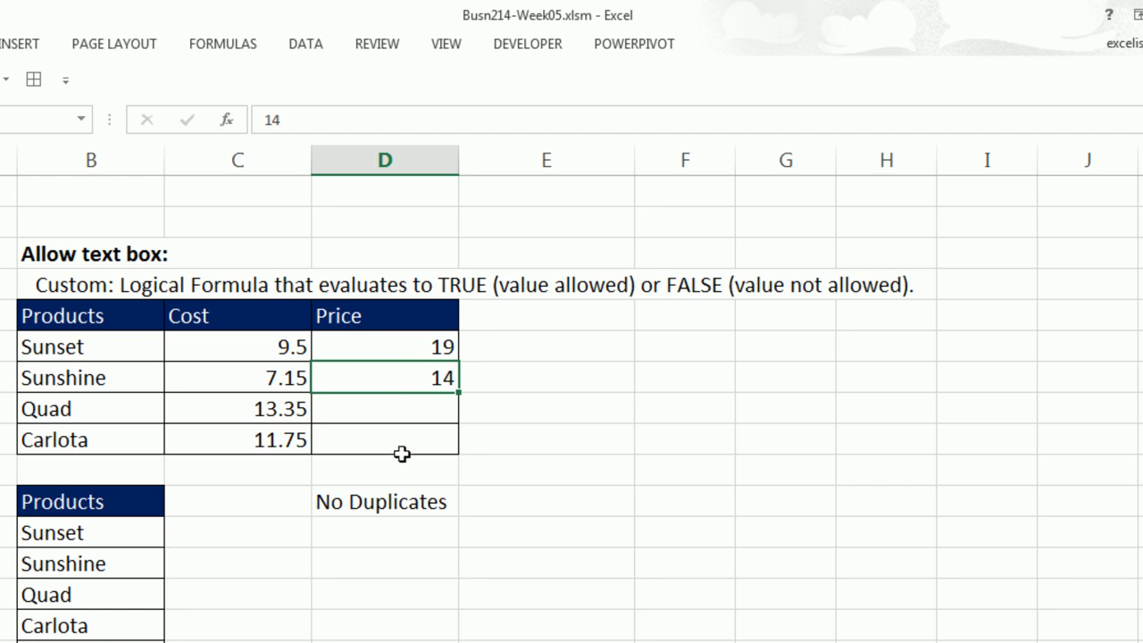
# - Write the formula =COUNTIF(B87:B87,B87) in cell E87, beside the second Products list
pyautogui.scroll(-3, 518, 595)
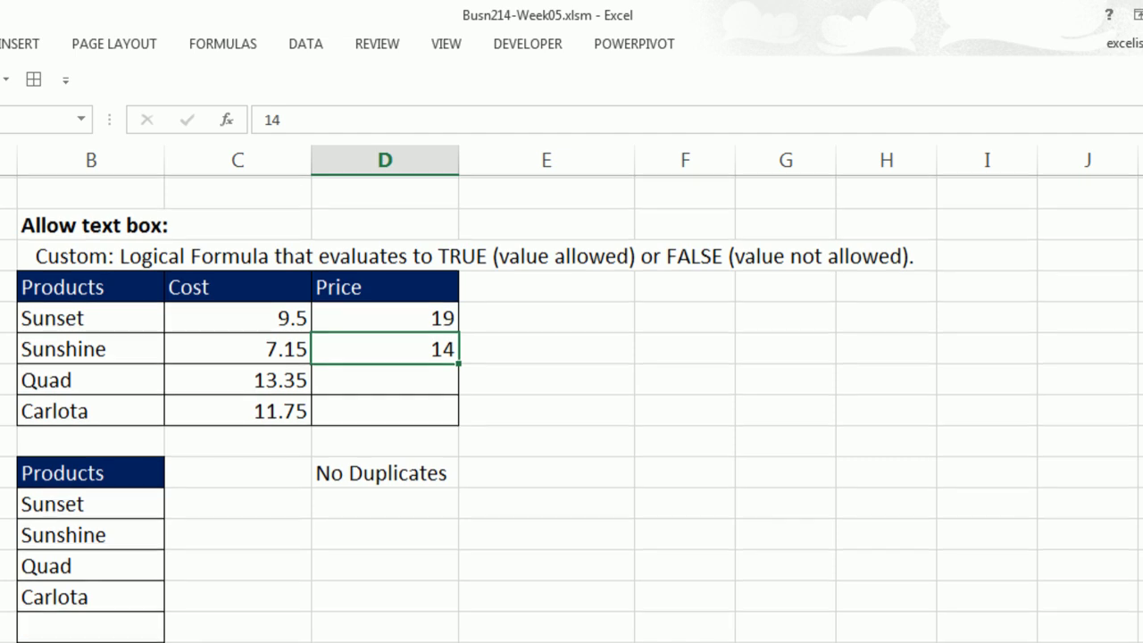
pyautogui.moveTo(68, 408); pyautogui.dragTo(87, 620)
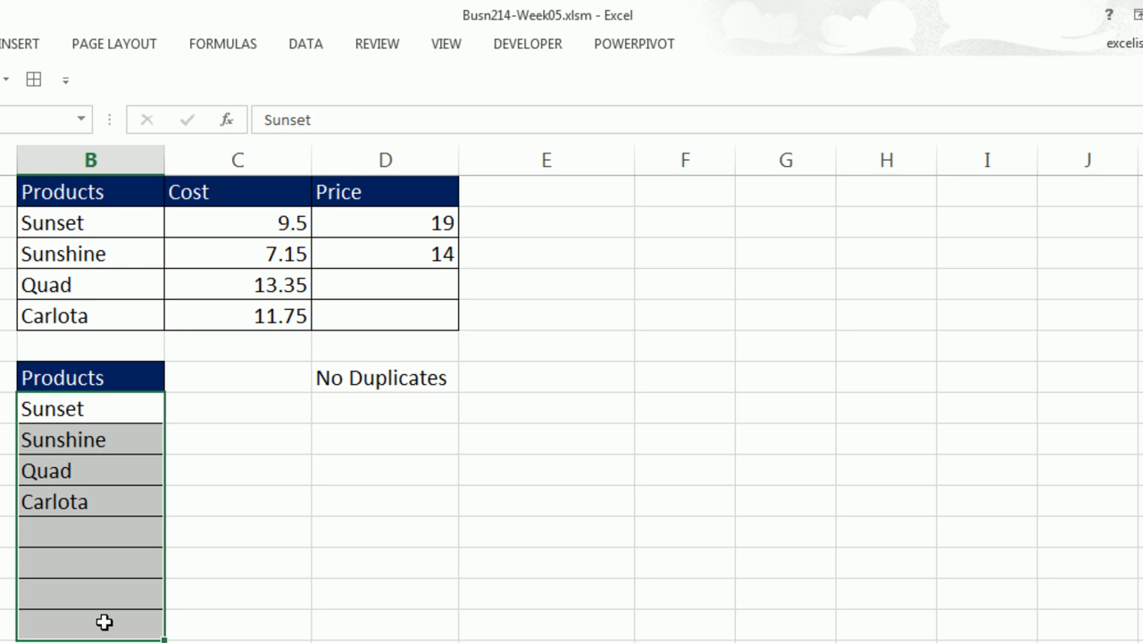
pyautogui.click(523, 399)
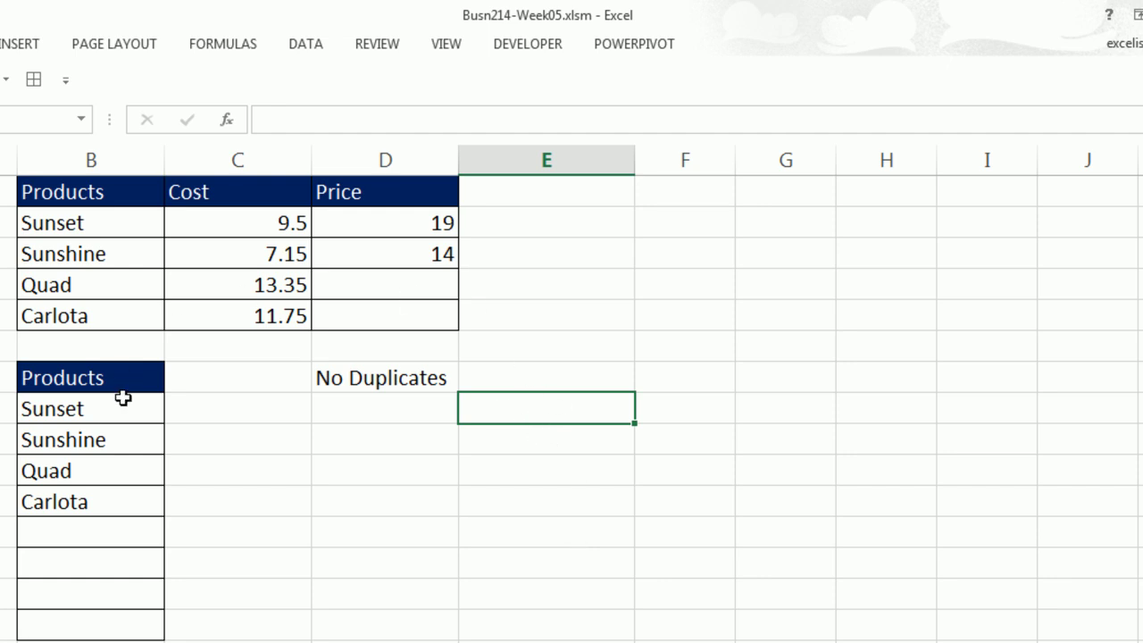
pyautogui.write('=c')
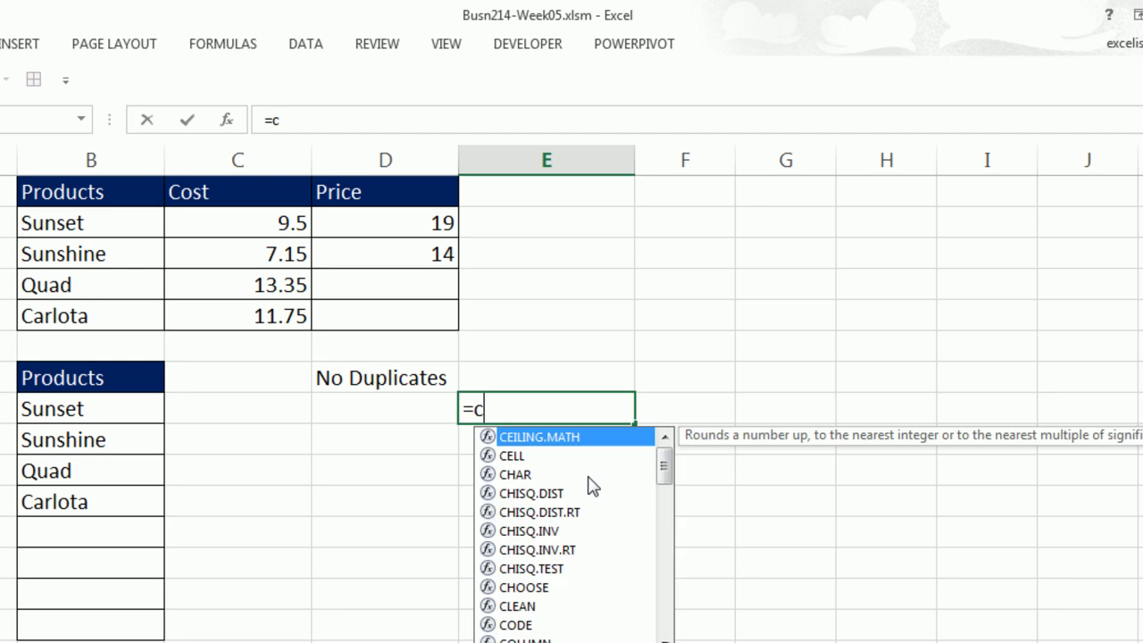
pyautogui.write('ountif')
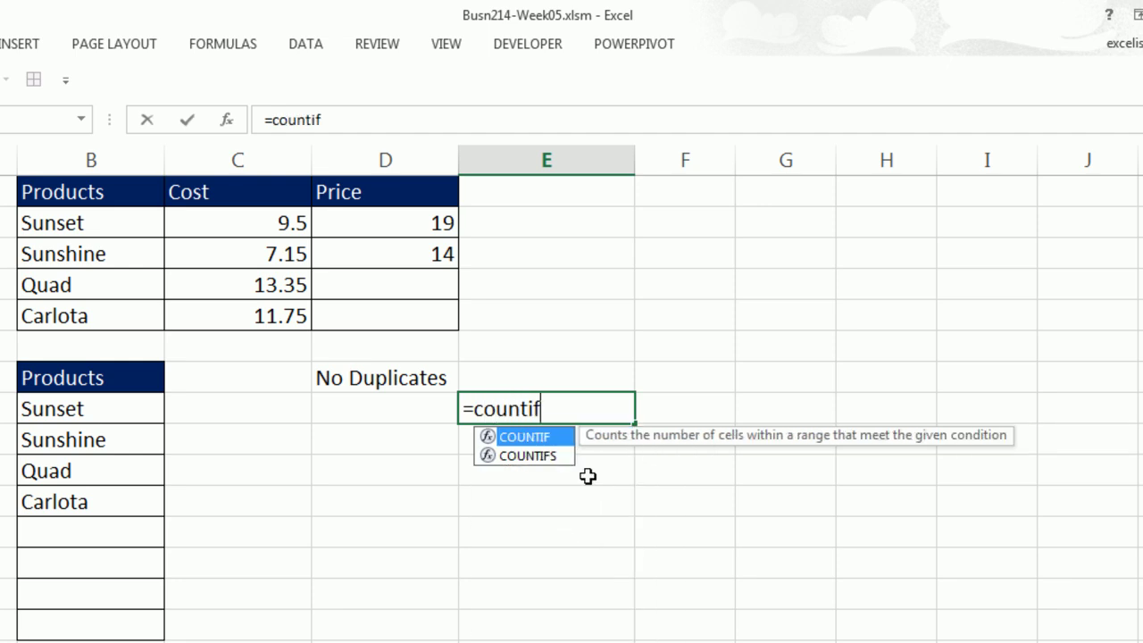
pyautogui.press('Tab')
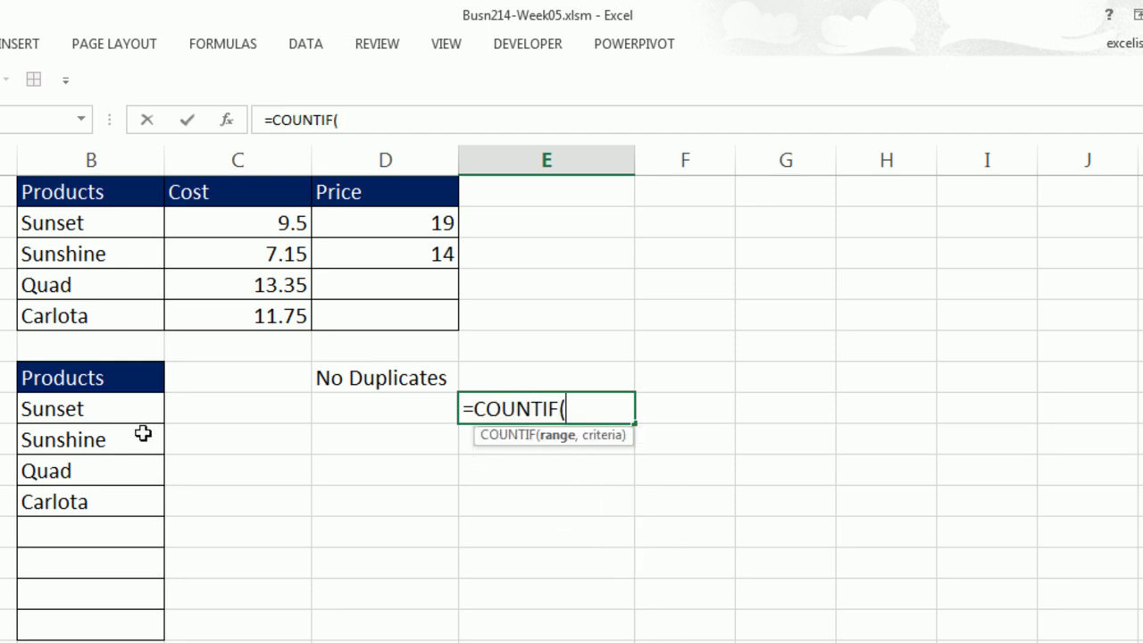
pyautogui.click(79, 408)
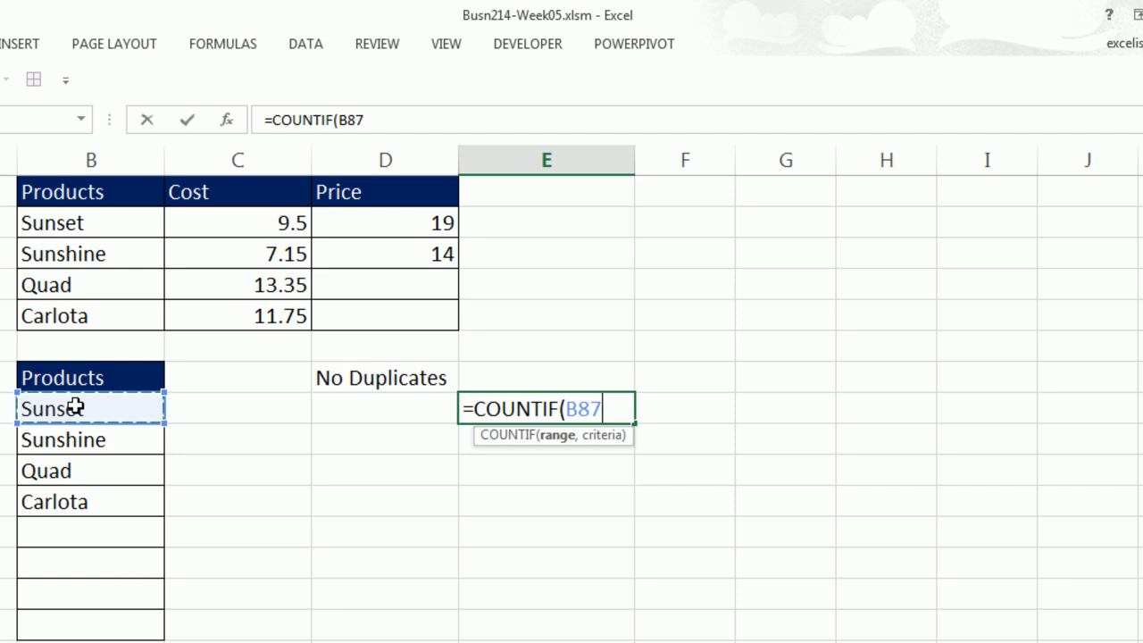
pyautogui.write(':')
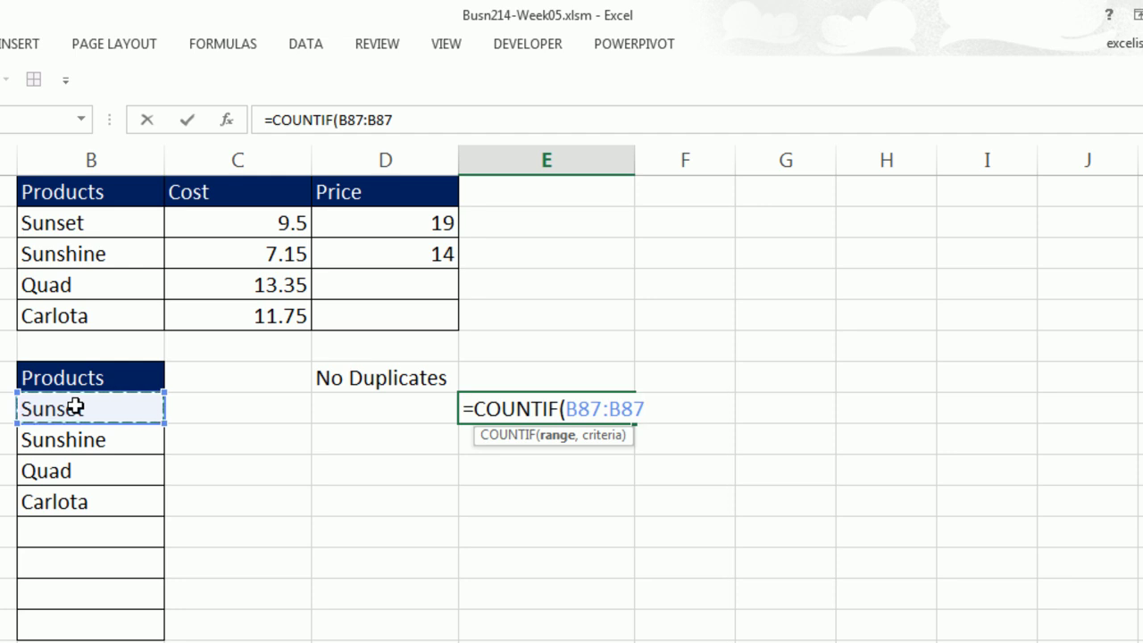
pyautogui.write(',')
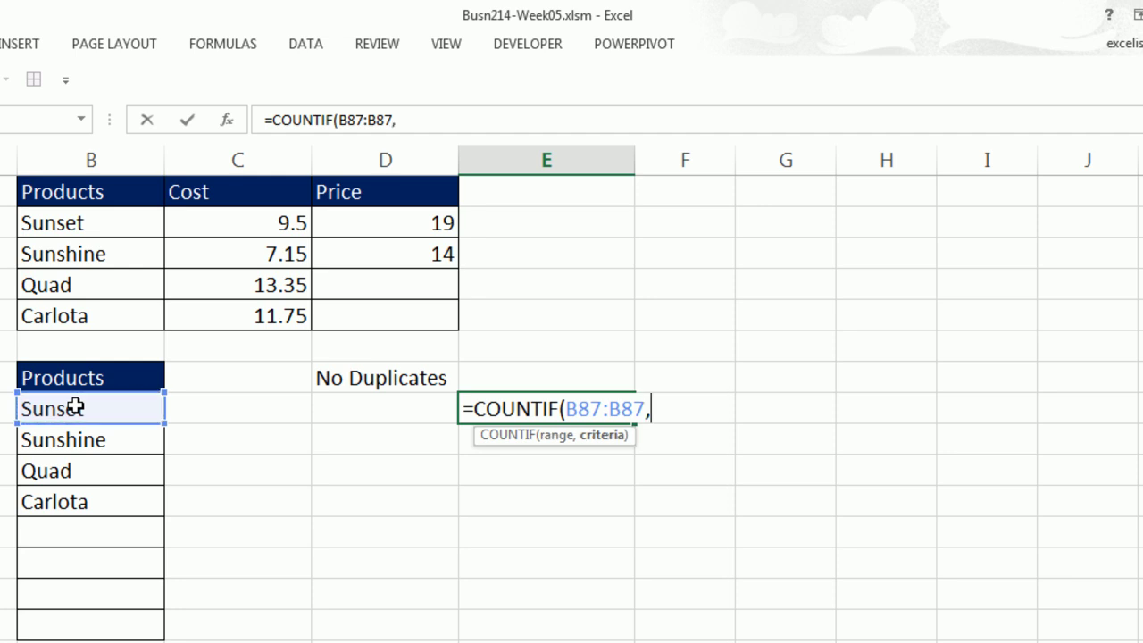
pyautogui.click(79, 409)
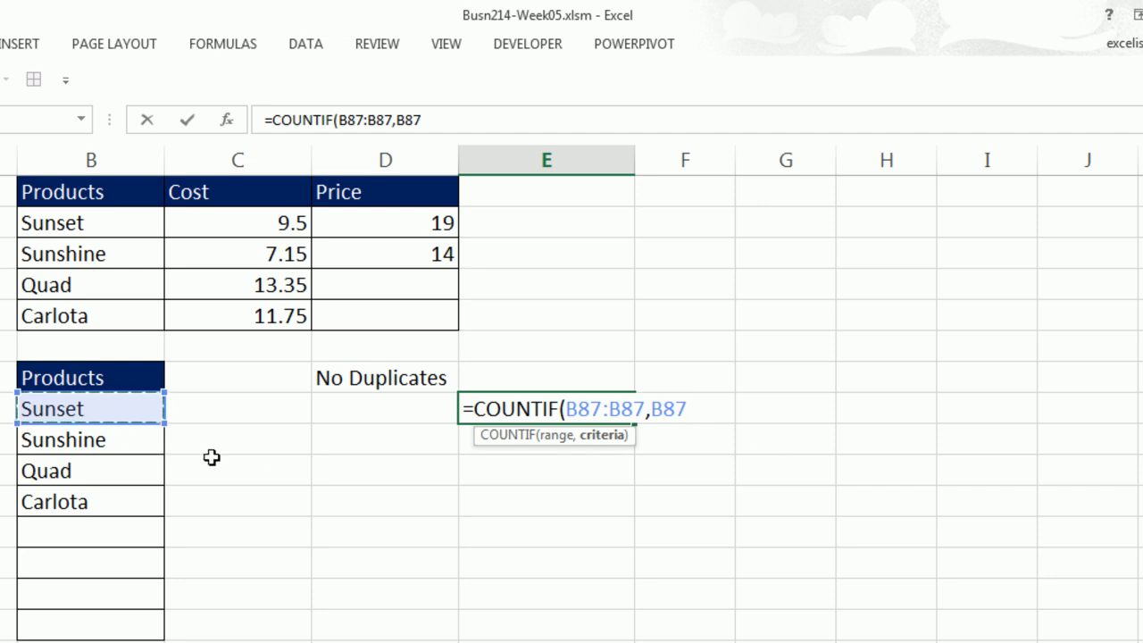
pyautogui.write(')')
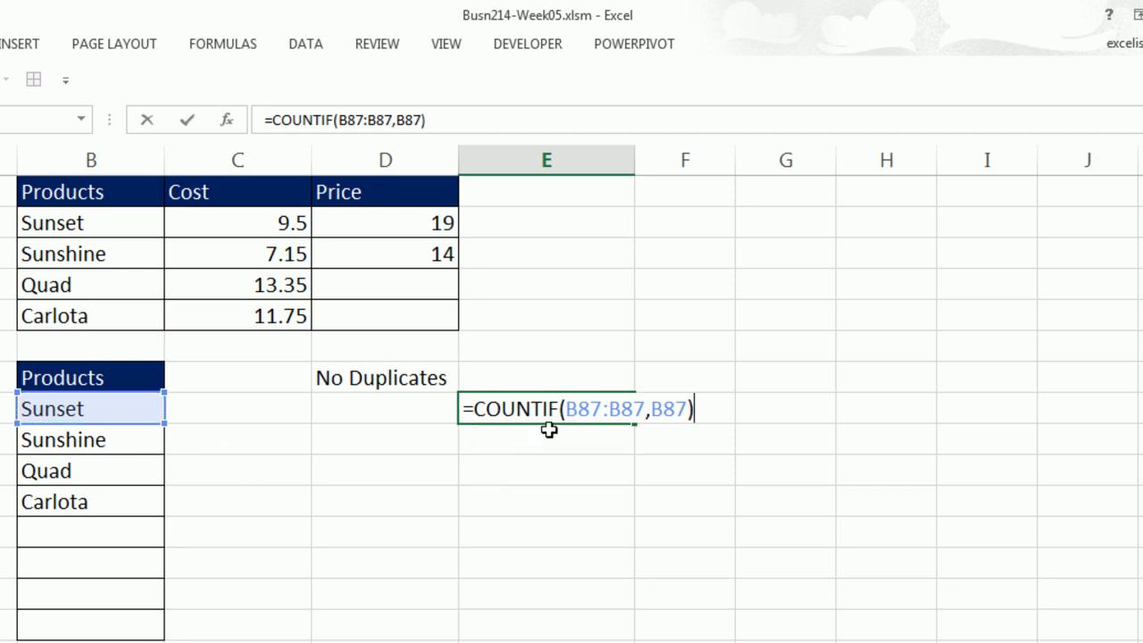
# - Make the COUNTIF range's first reference absolute as $B$87 and copy the formula from E87 down to E94
pyautogui.click(590, 409)
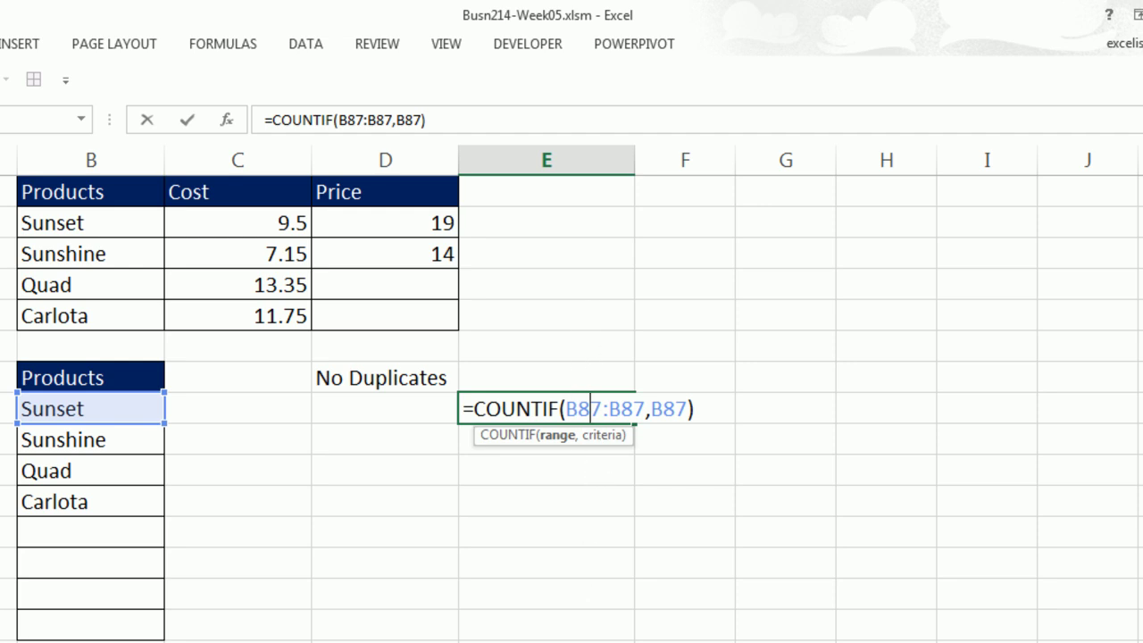
pyautogui.press('F4')
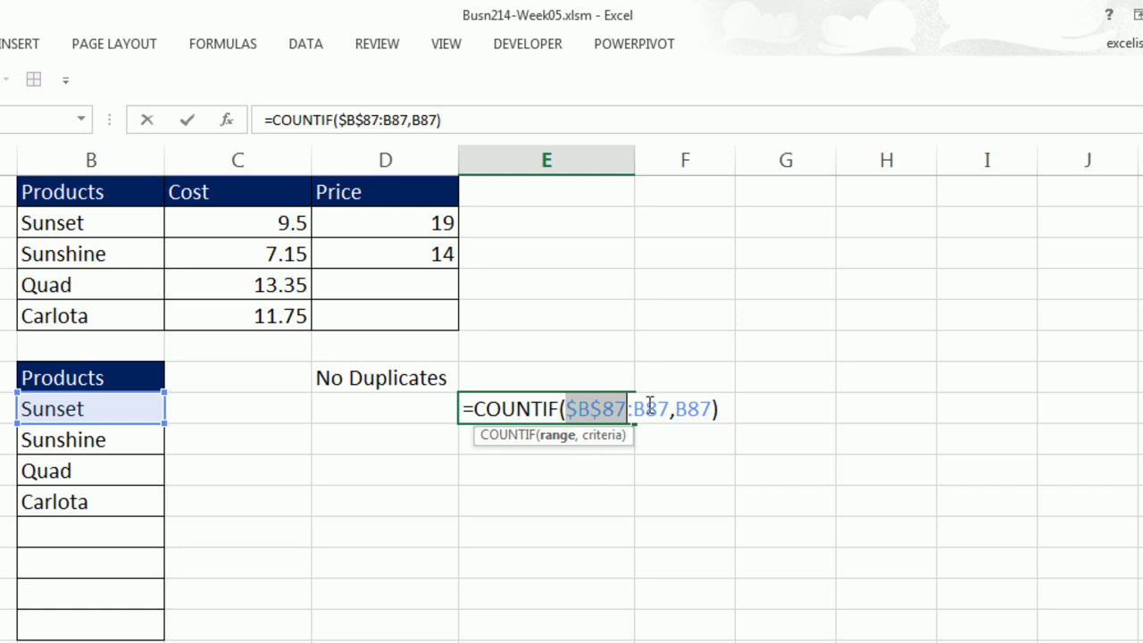
pyautogui.hotkey('ctrl', 'Return')
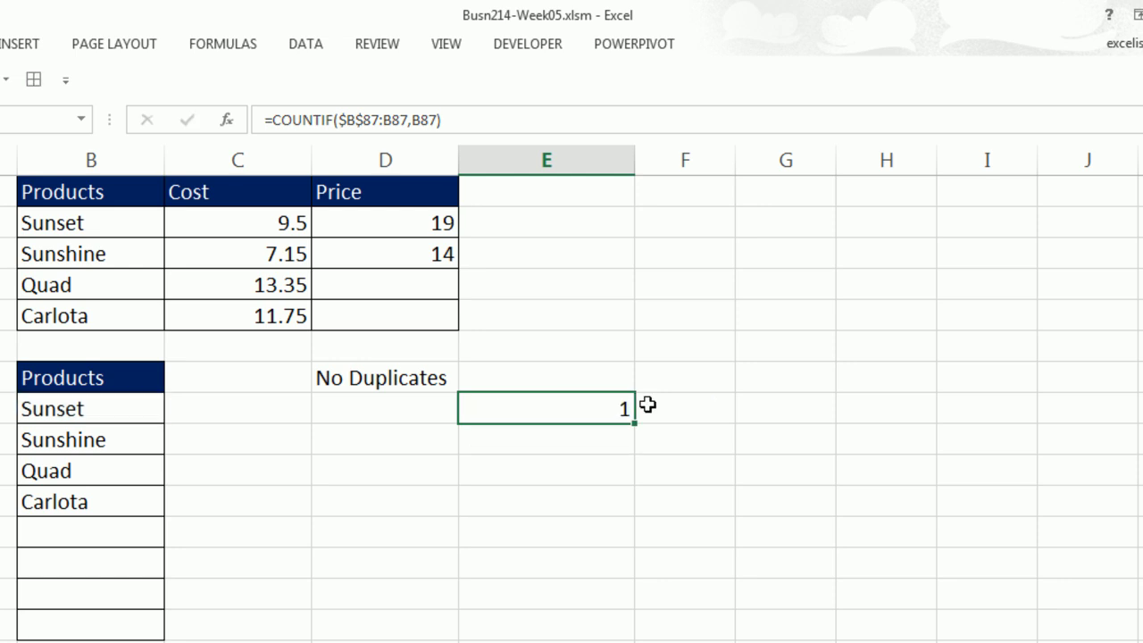
pyautogui.moveTo(638, 425); pyautogui.dragTo(631, 636)
# - Check the expanding range references of the copied COUNTIF formulas in cells E88 and E89
pyautogui.click(570, 437)
pyautogui.press('F2')
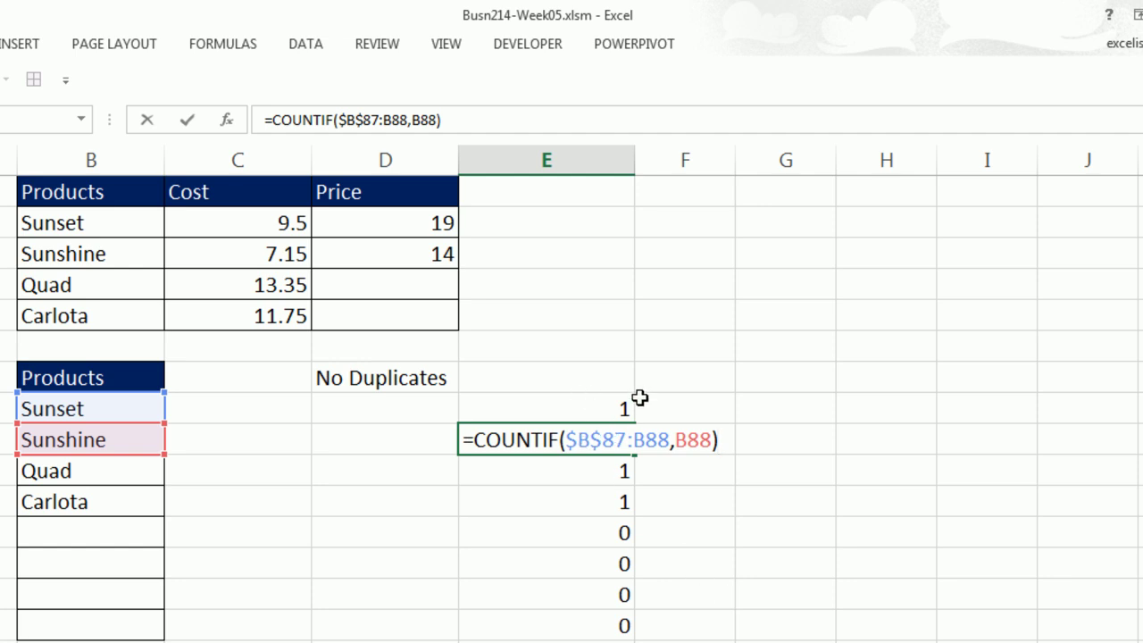
pyautogui.press('Return')
pyautogui.press('F2')
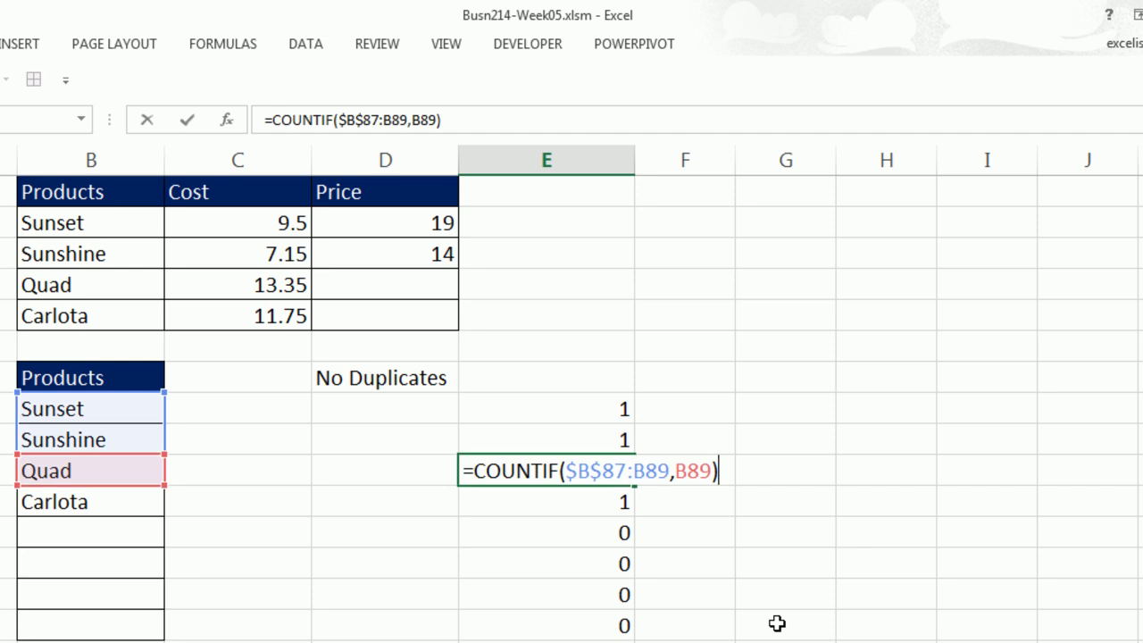
pyautogui.press('Return')
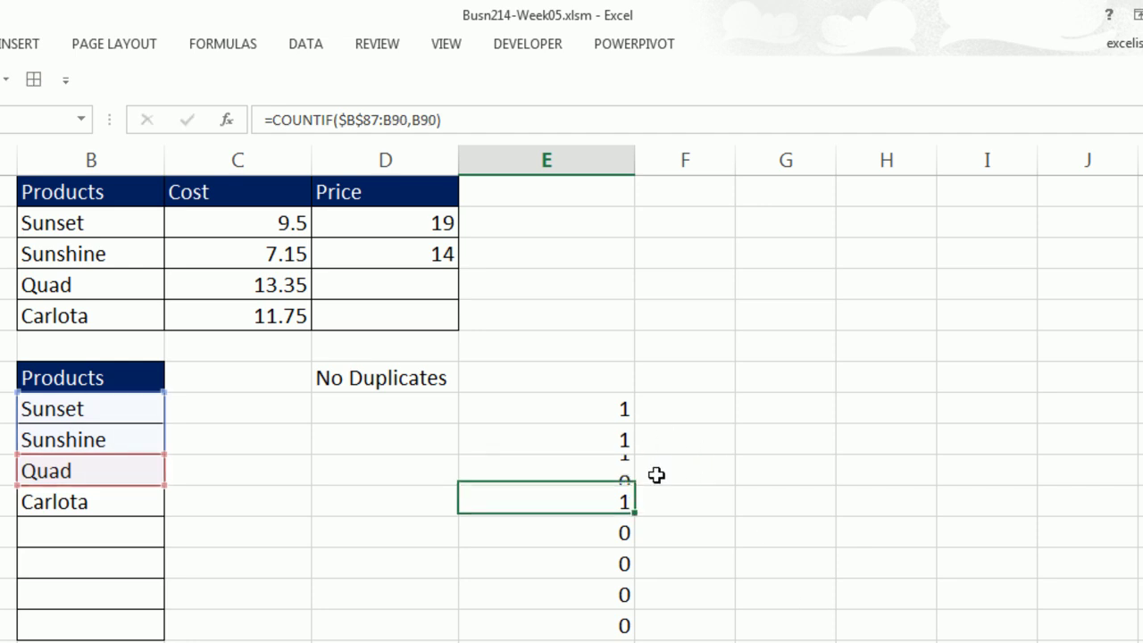
# - Check the COUNTIF formula in E90, then add duplicate Quad entries in cells B91 and B92 of the second Products list
pyautogui.press('F2')
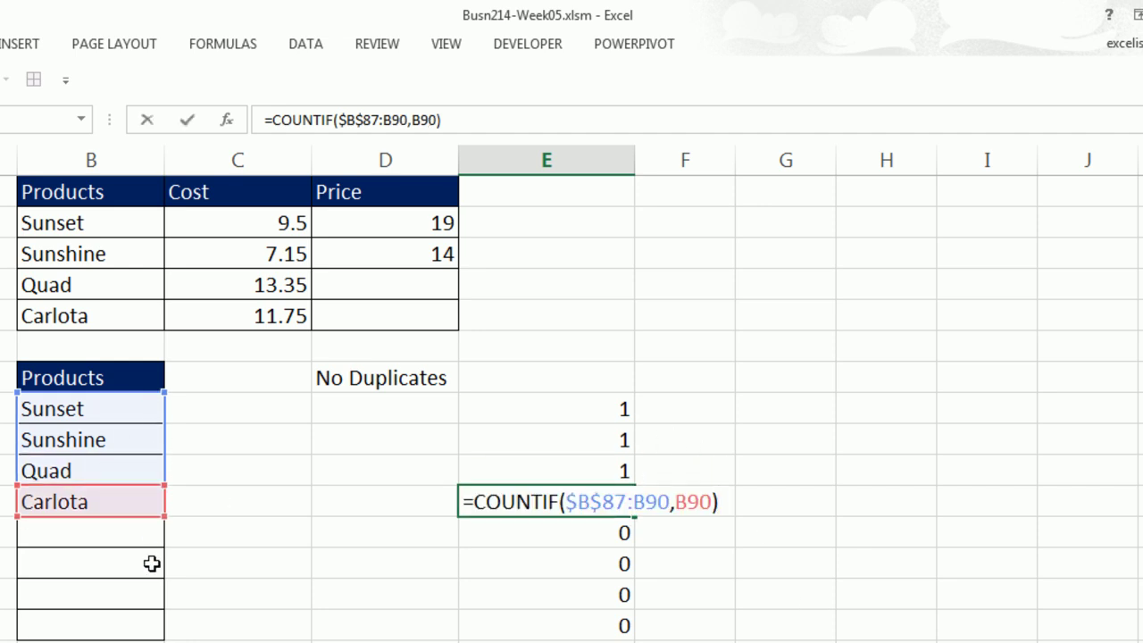
pyautogui.press('Return')
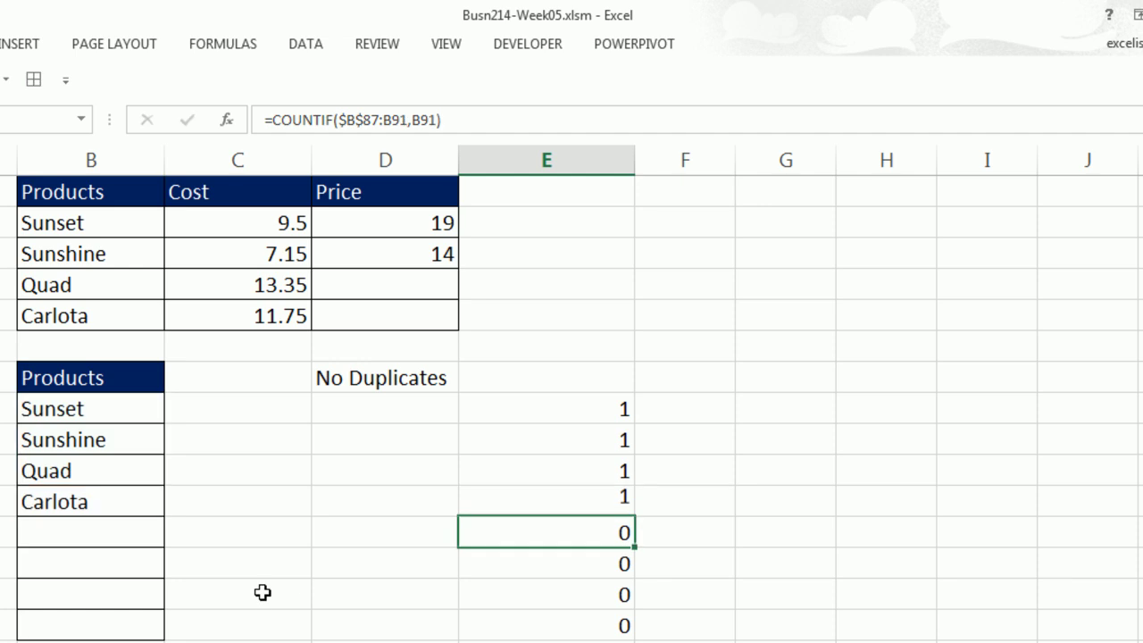
pyautogui.click(113, 537)
pyautogui.write('quad')
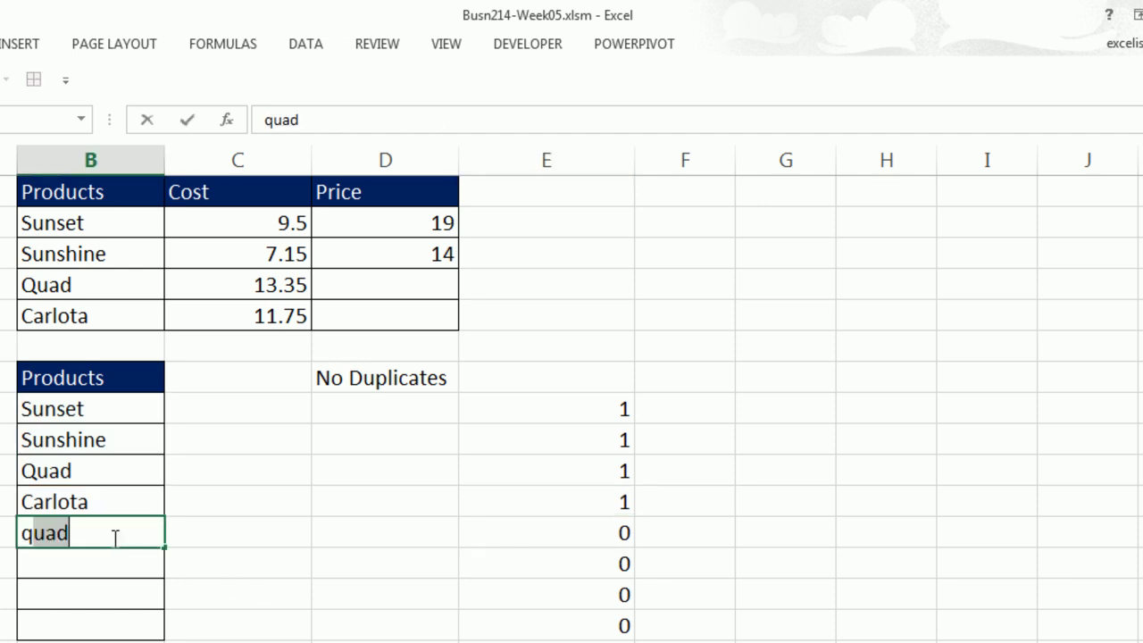
pyautogui.press('Return')
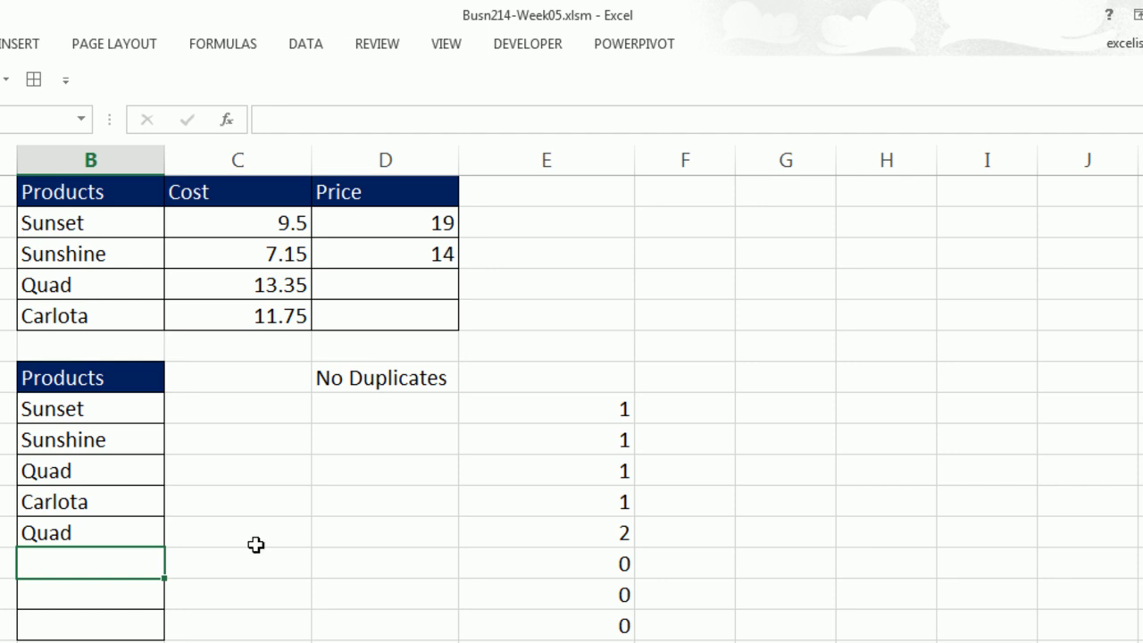
pyautogui.write('Q')
pyautogui.press('Return')
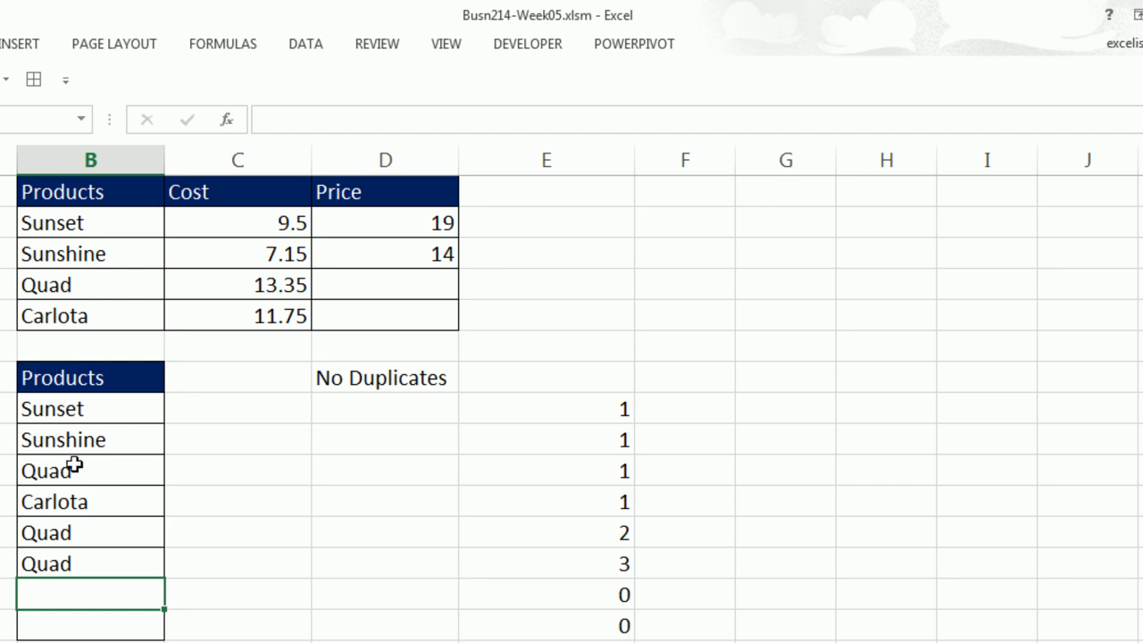
# - Extend the formula in E87 to =COUNTIF($B$87:B87,B87)<2 and copy it down to E94
pyautogui.click(585, 408)
pyautogui.press('F2')
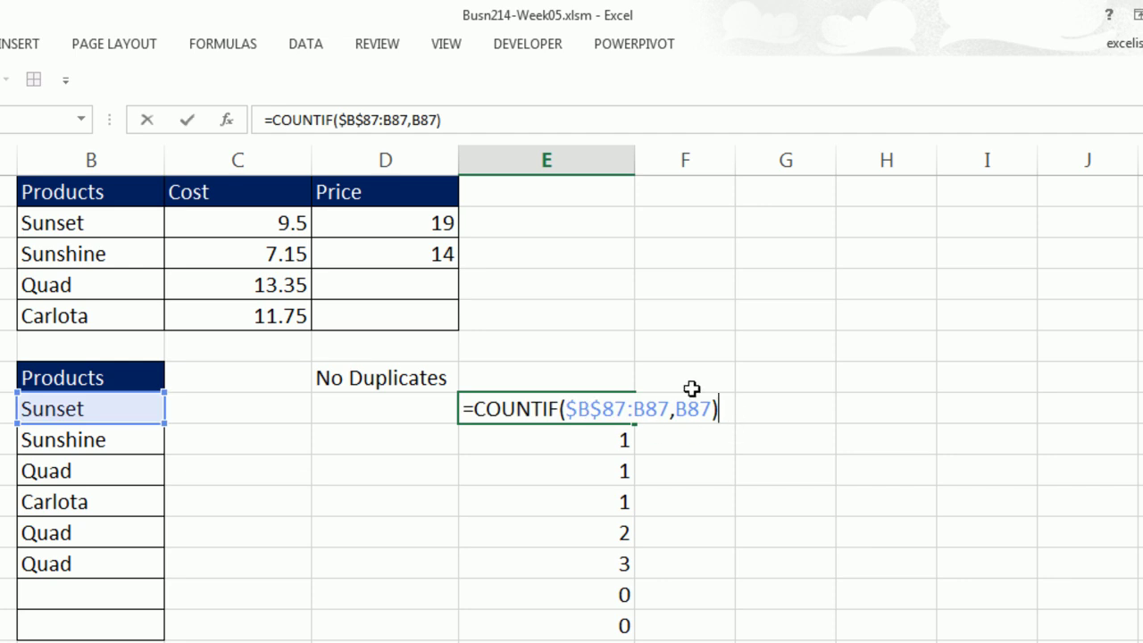
pyautogui.write('<2')
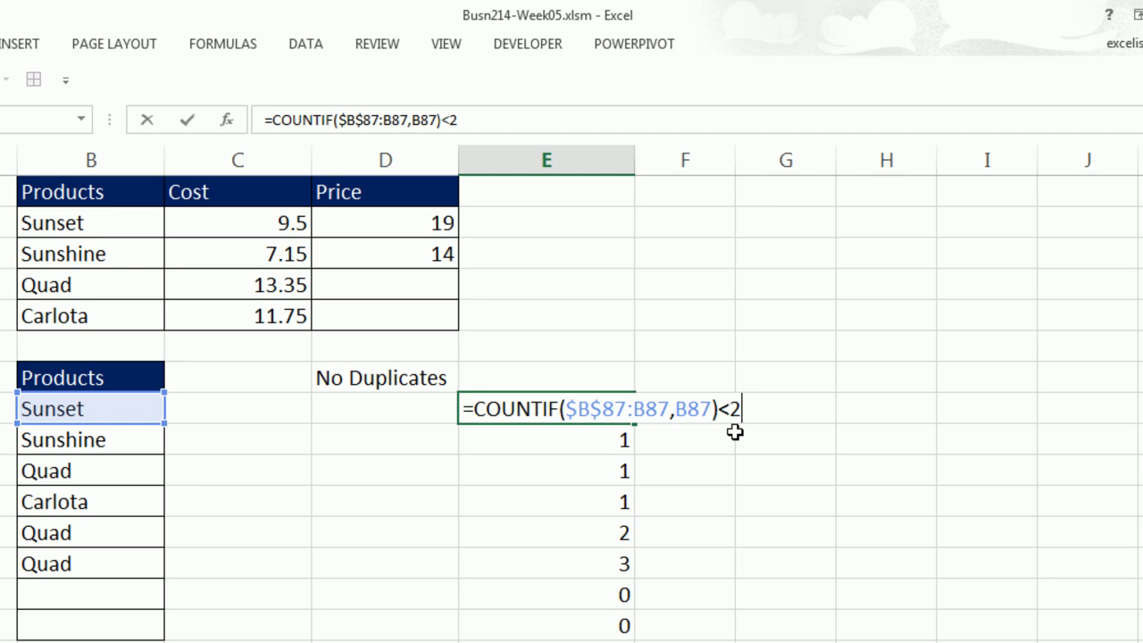
pyautogui.hotkey('ctrl', 'Return')
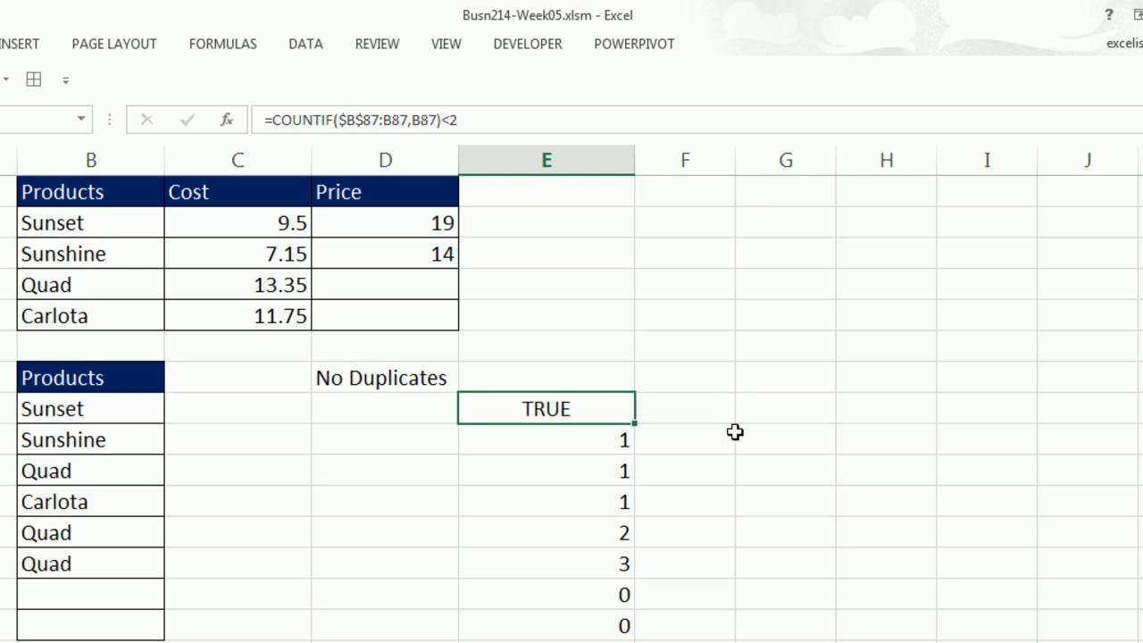
pyautogui.doubleClick(637, 425)
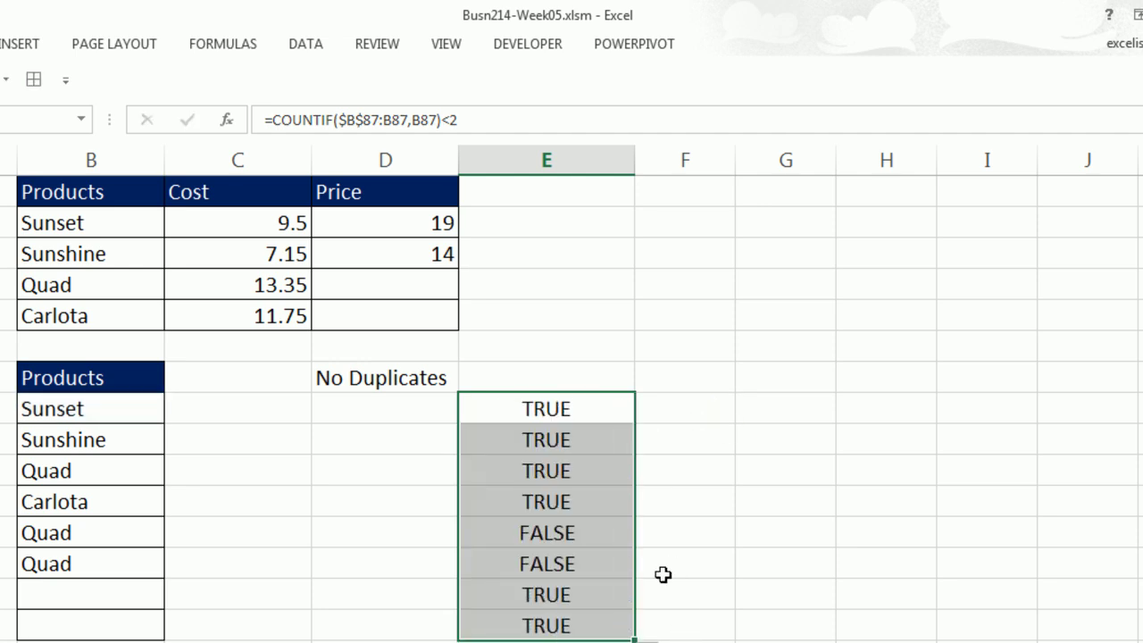
# - Copy the full formula text from cell E87, leaving the cell itself unedited
pyautogui.click(584, 406)
pyautogui.press('F2')
pyautogui.moveTo(463, 404); pyautogui.dragTo(786, 425)
pyautogui.hotkey('ctrl', 'c')
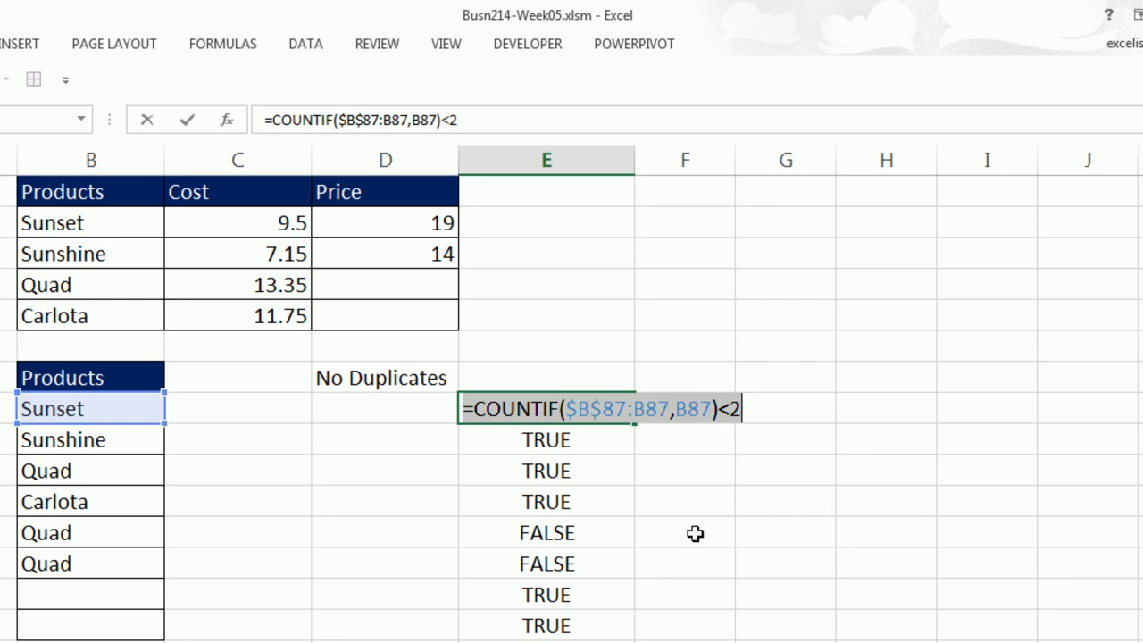
pyautogui.press('Escape')
# - Set up a Custom data validation rule for B87:B94 with the copied formula =COUNTIF($B$87:B87,B87)<2
pyautogui.moveTo(78, 413); pyautogui.dragTo(105, 615)
pyautogui.hotkey('alt', 'd')
pyautogui.press('l')
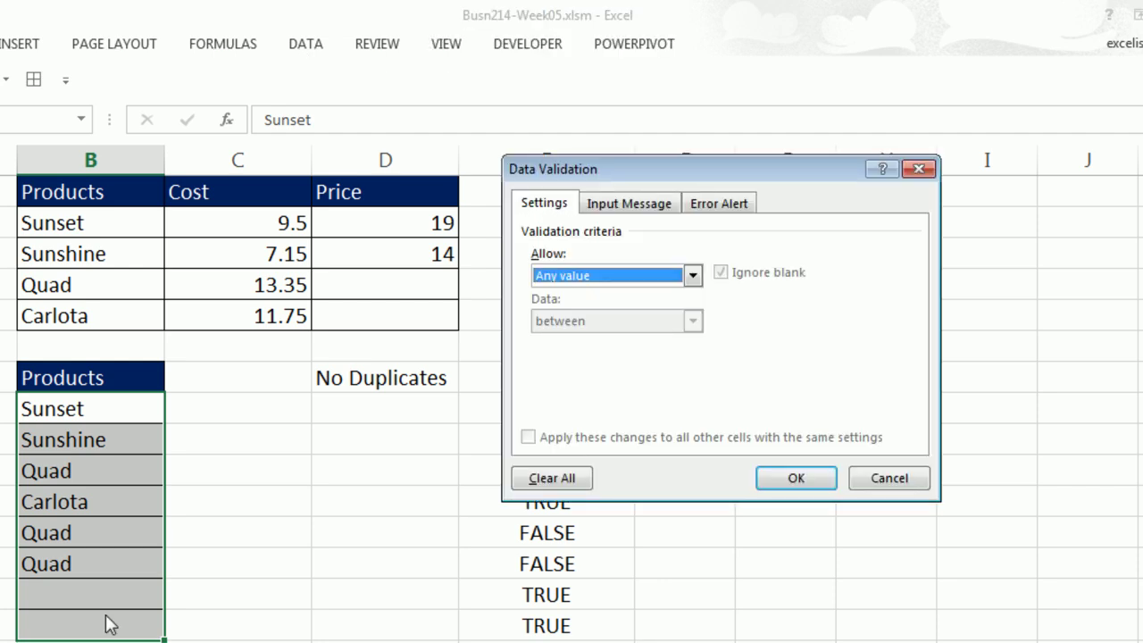
pyautogui.hotkey('alt', 'Down')
pyautogui.press('c')
pyautogui.press('Return')
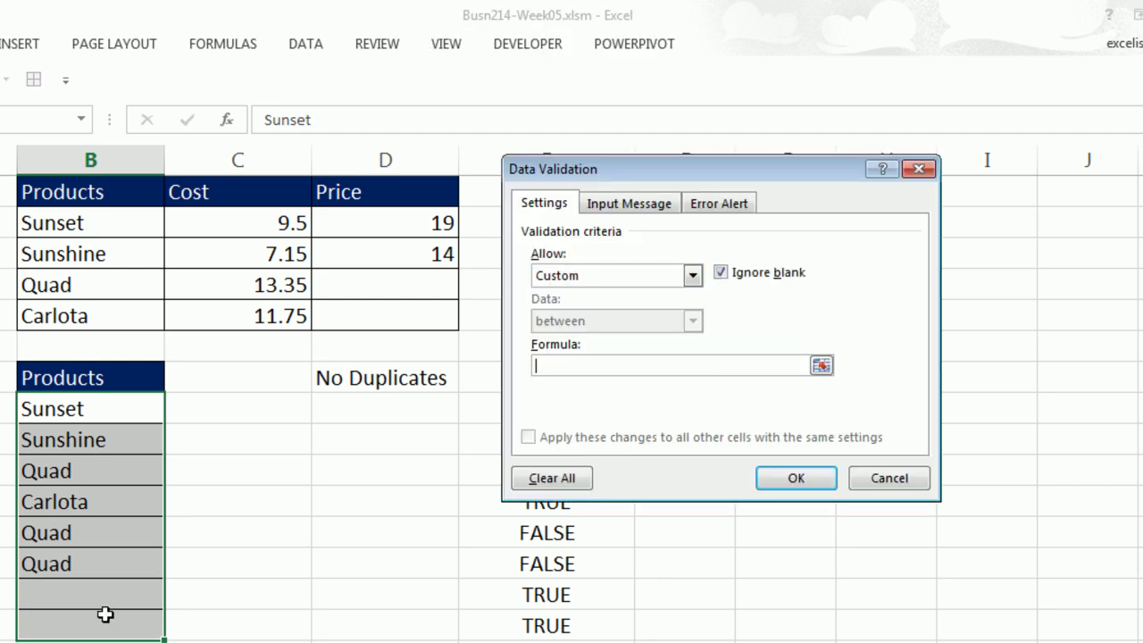
pyautogui.hotkey('ctrl', 'v')
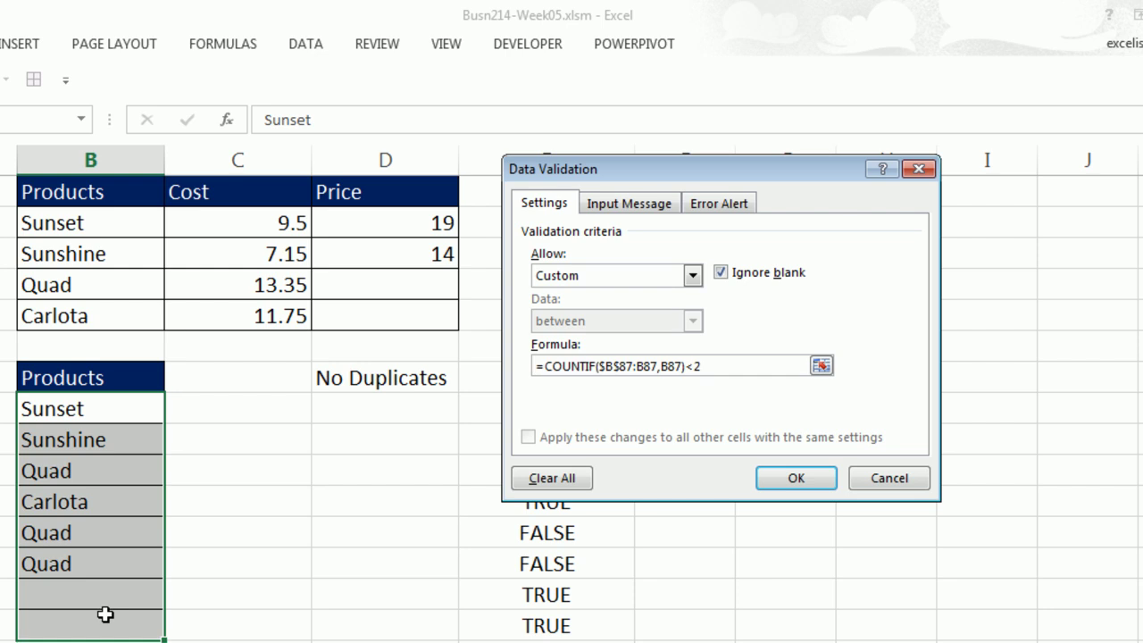
# - Give the rule a Stop error alert with the title and message No Dups, and apply the validation
pyautogui.click(715, 204)
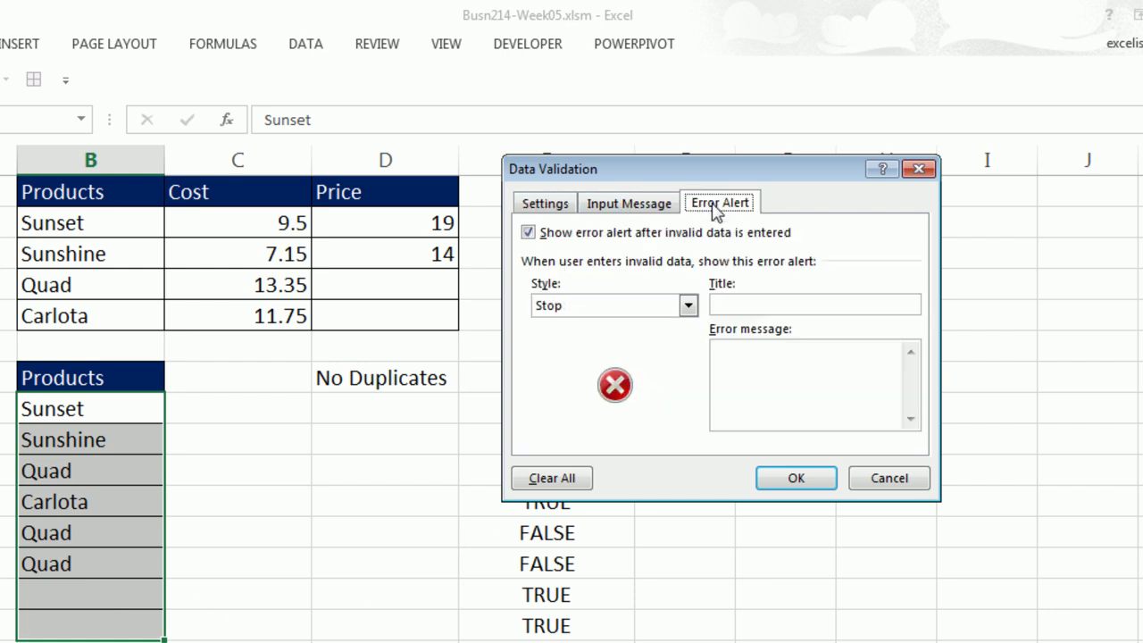
pyautogui.click(761, 305)
pyautogui.write('No Dup')
pyautogui.write('o Du')
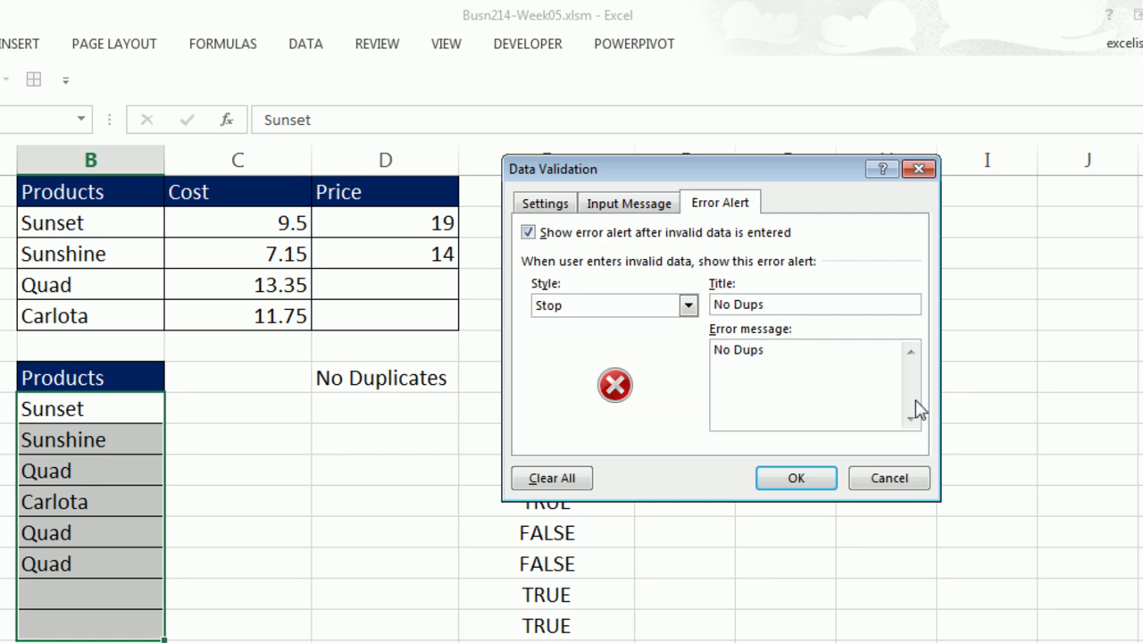
pyautogui.click(801, 479)
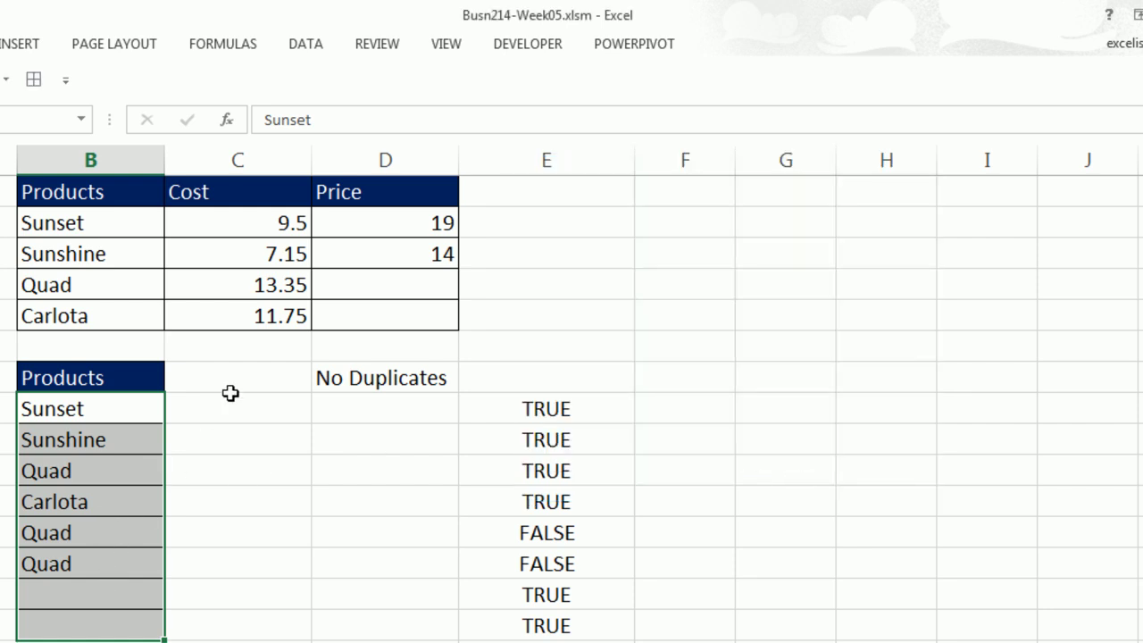
# - Circle the invalid data in the second Products list
pyautogui.click(307, 49)
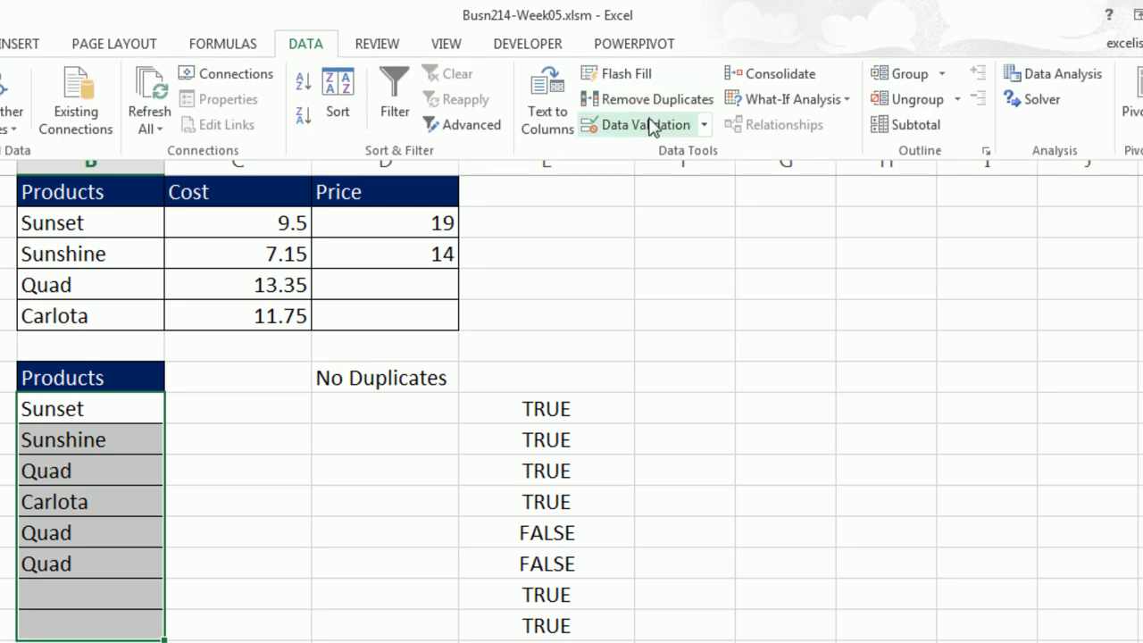
pyautogui.click(705, 126)
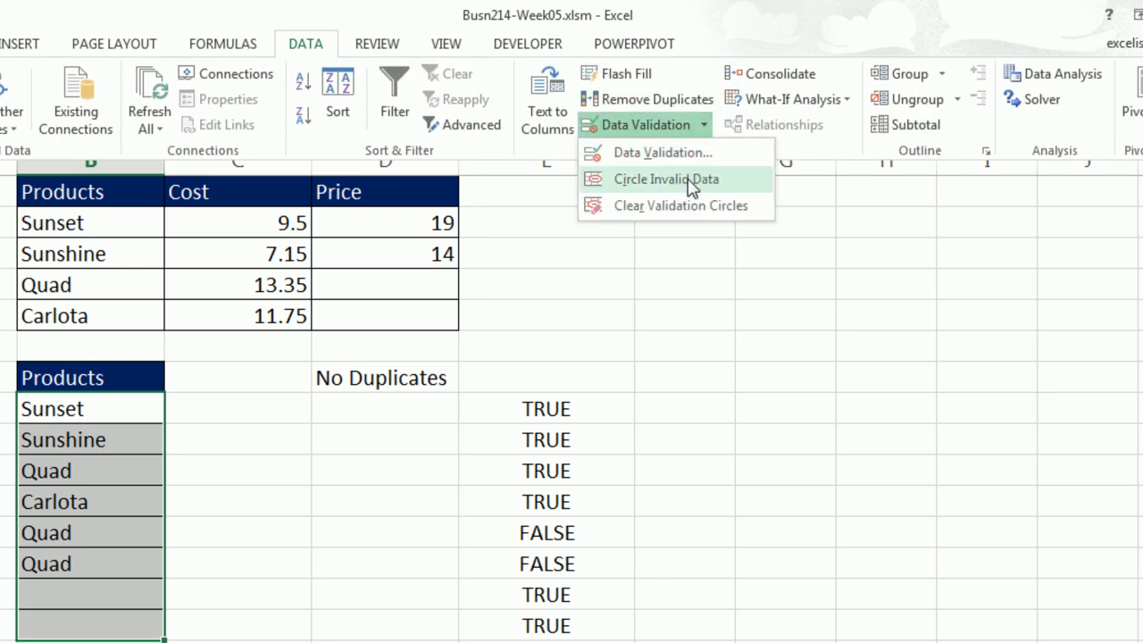
pyautogui.click(689, 181)
# - Clear the validation circles and delete the duplicate Quad entries from B91 and B92
pyautogui.click(299, 51)
pyautogui.click(704, 124)
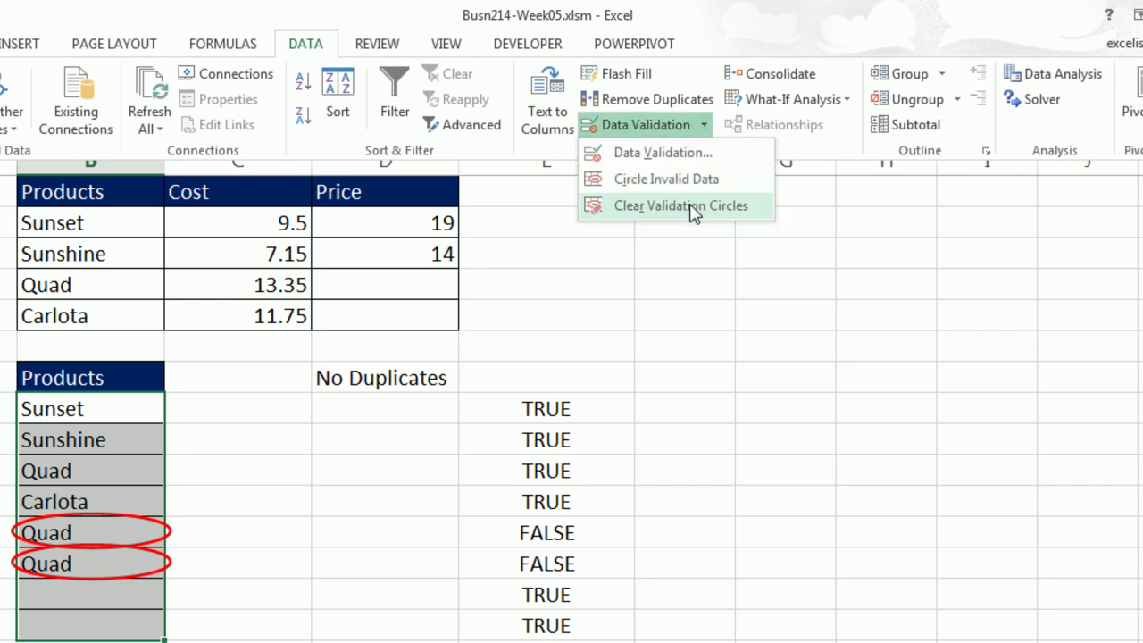
pyautogui.click(652, 213)
pyautogui.moveTo(123, 540); pyautogui.dragTo(117, 562)
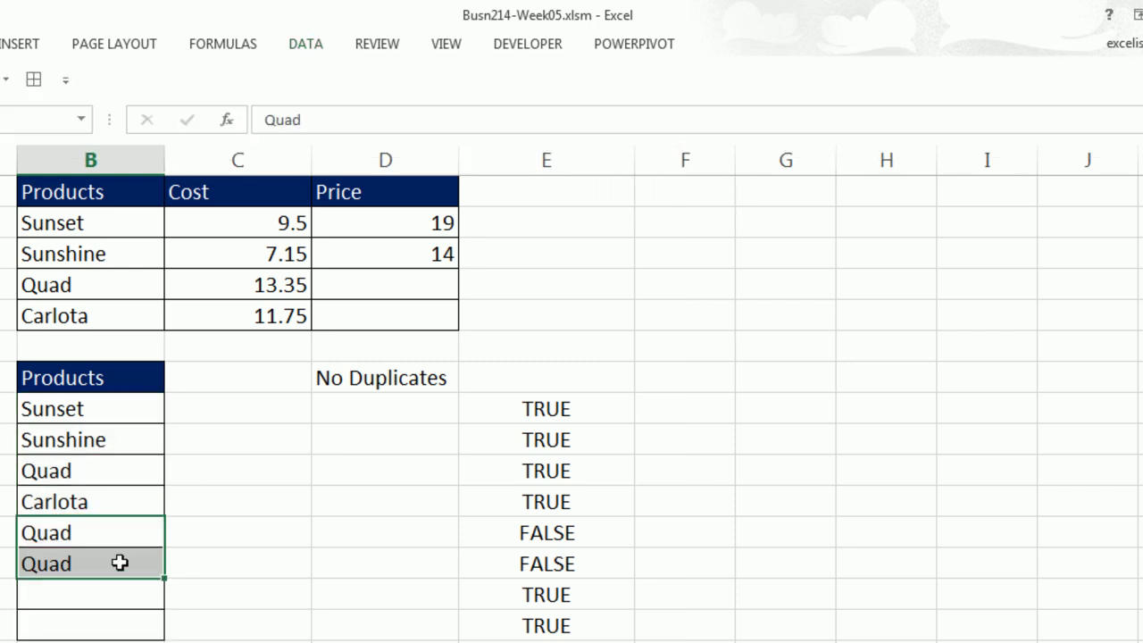
pyautogui.press('Delete')
# - Test the no-duplicates rule by entering quad in B91, then retry the entry with SP Daft
pyautogui.click(107, 530)
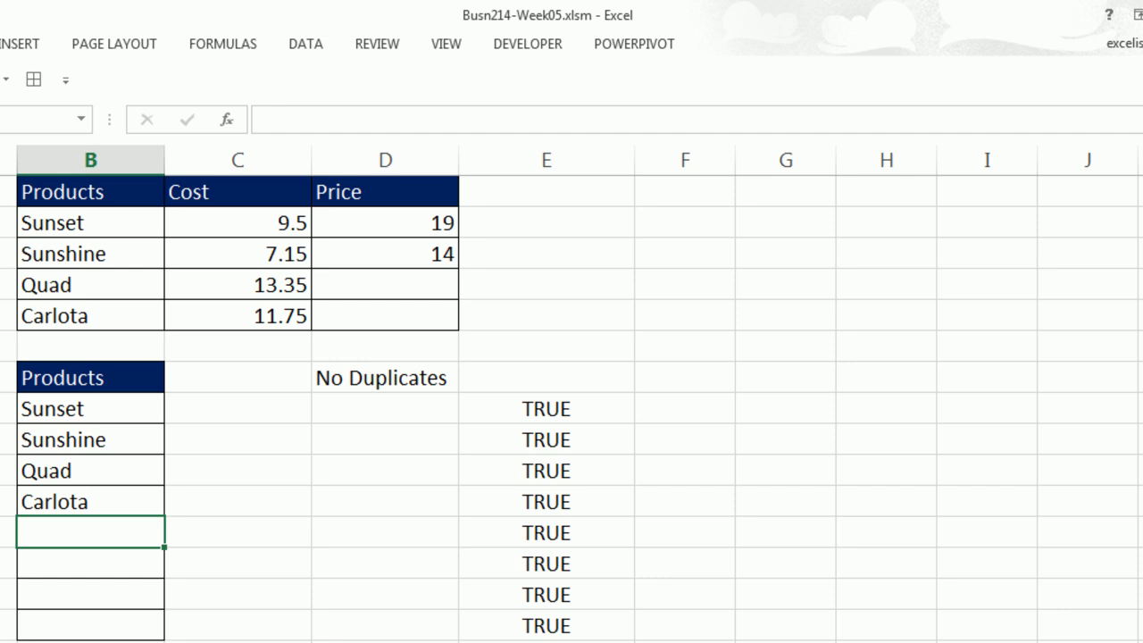
pyautogui.write('quad')
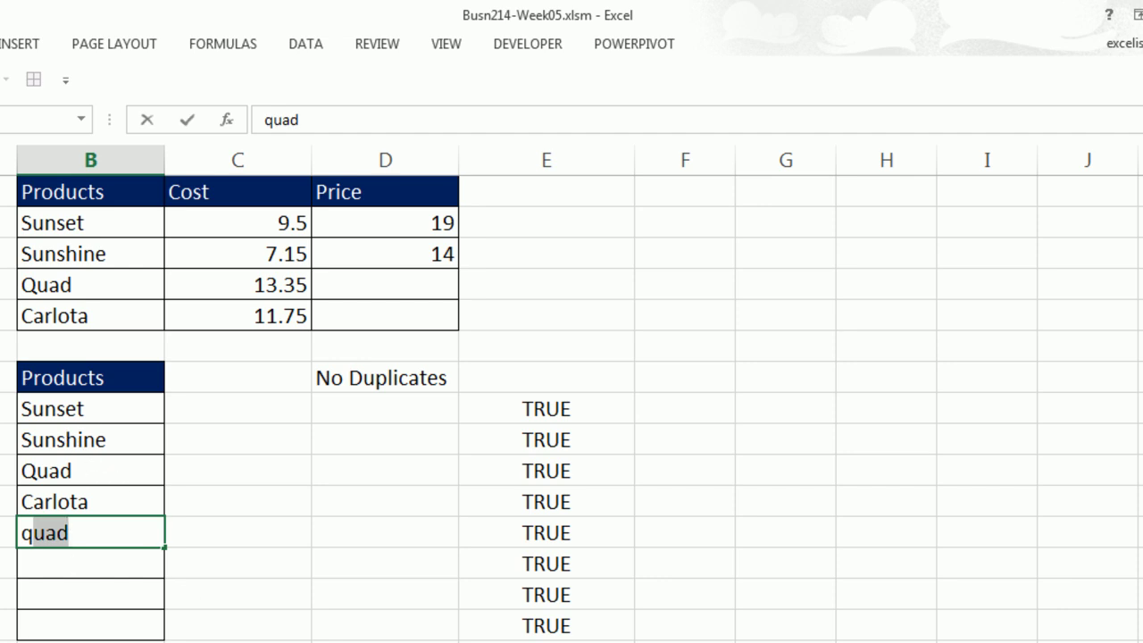
pyautogui.press('Return')
pyautogui.moveTo(1009, 198); pyautogui.dragTo(489, 431)
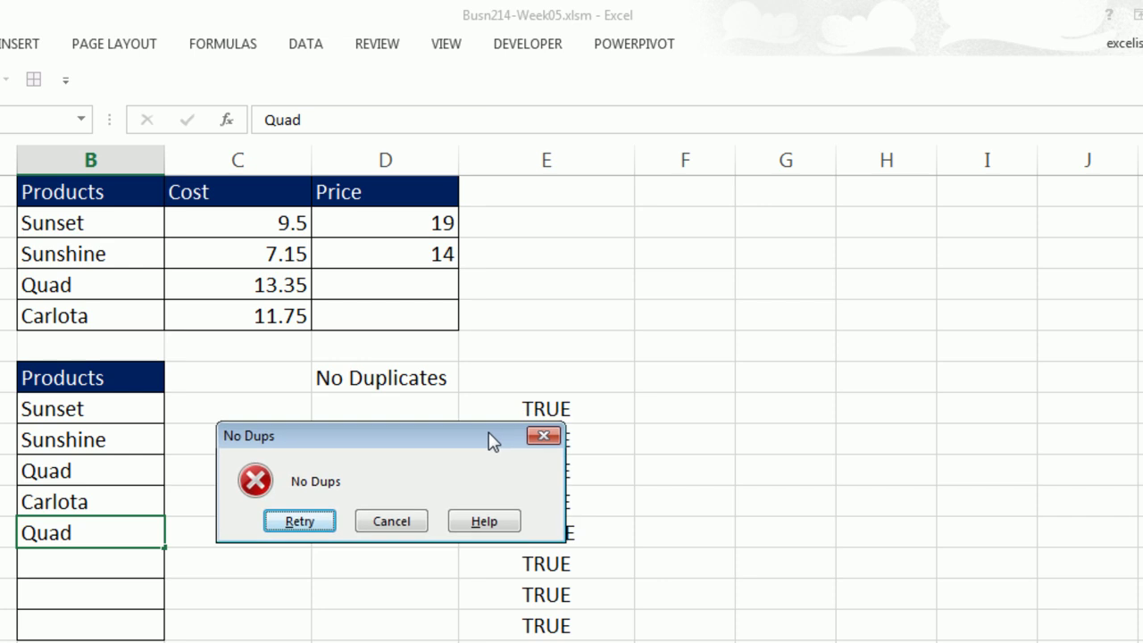
pyautogui.click(314, 527)
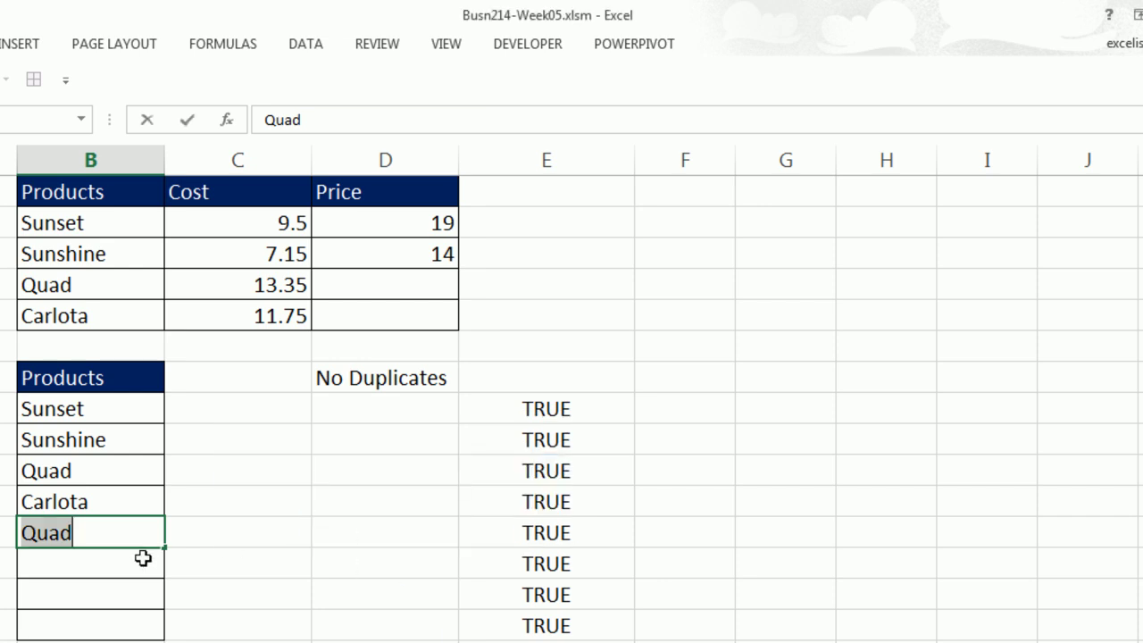
pyautogui.write('SP Daft')
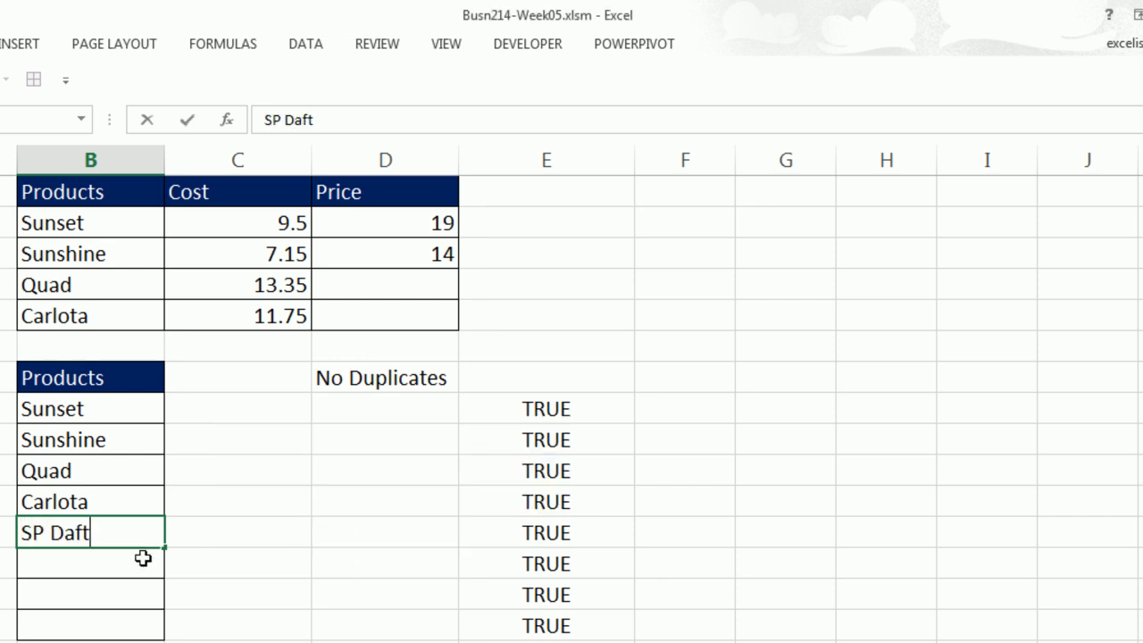
pyautogui.press('Return')
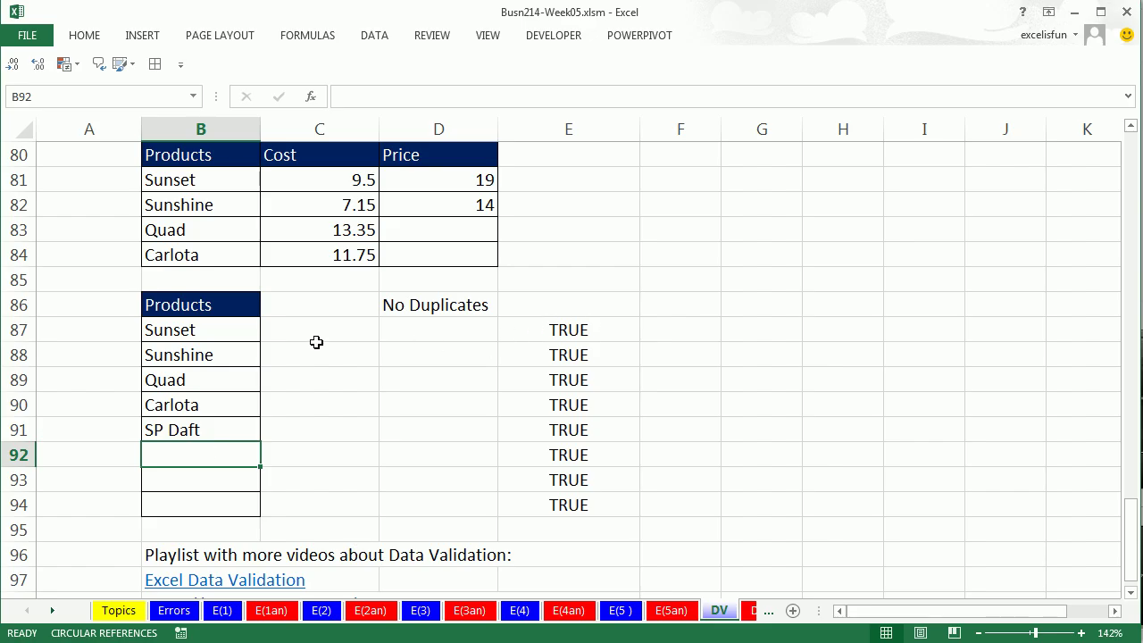
# - Review the sheet's Custom, Date, Time, Text length, List and Decimal validation examples from the bottom section upward
pyautogui.scroll(2, 361, 348)
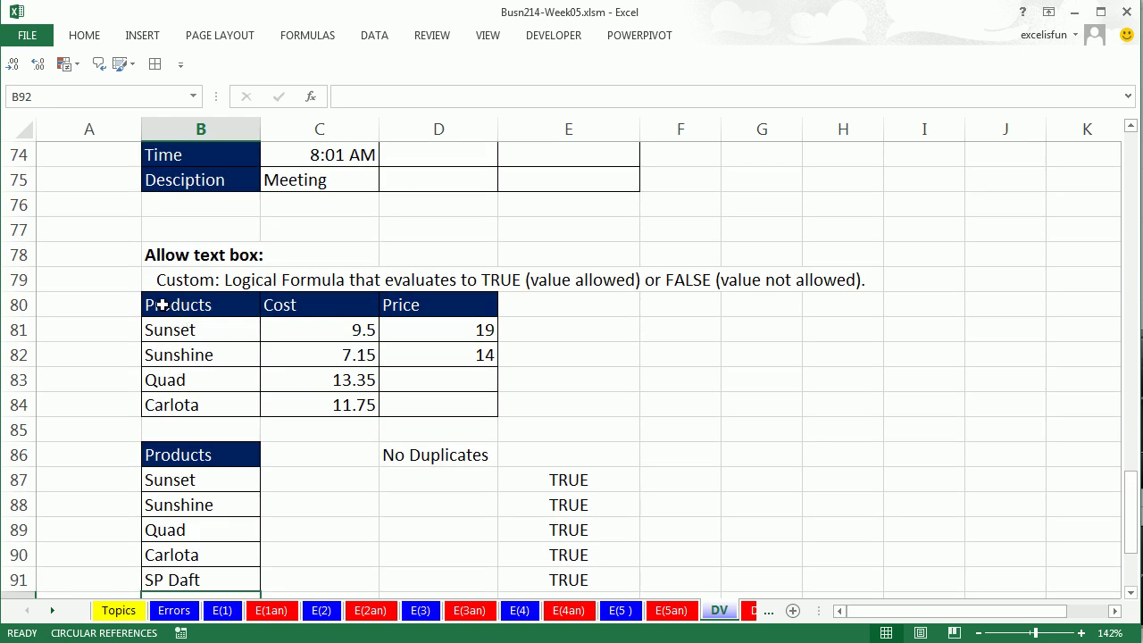
pyautogui.scroll(3, 298, 411)
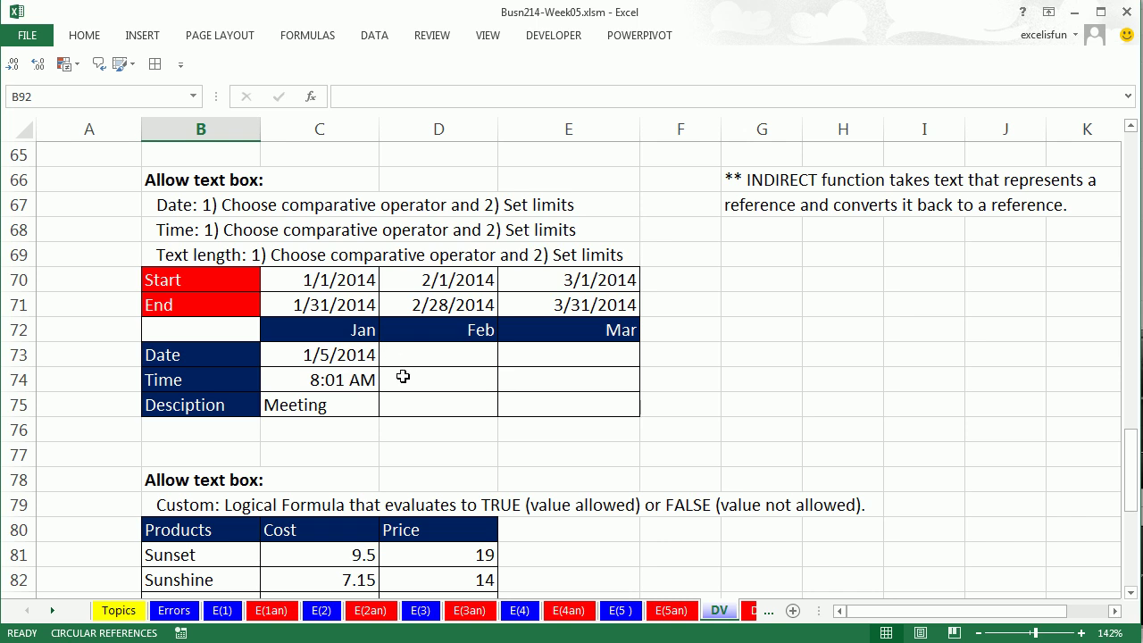
pyautogui.scroll(5, 498, 439)
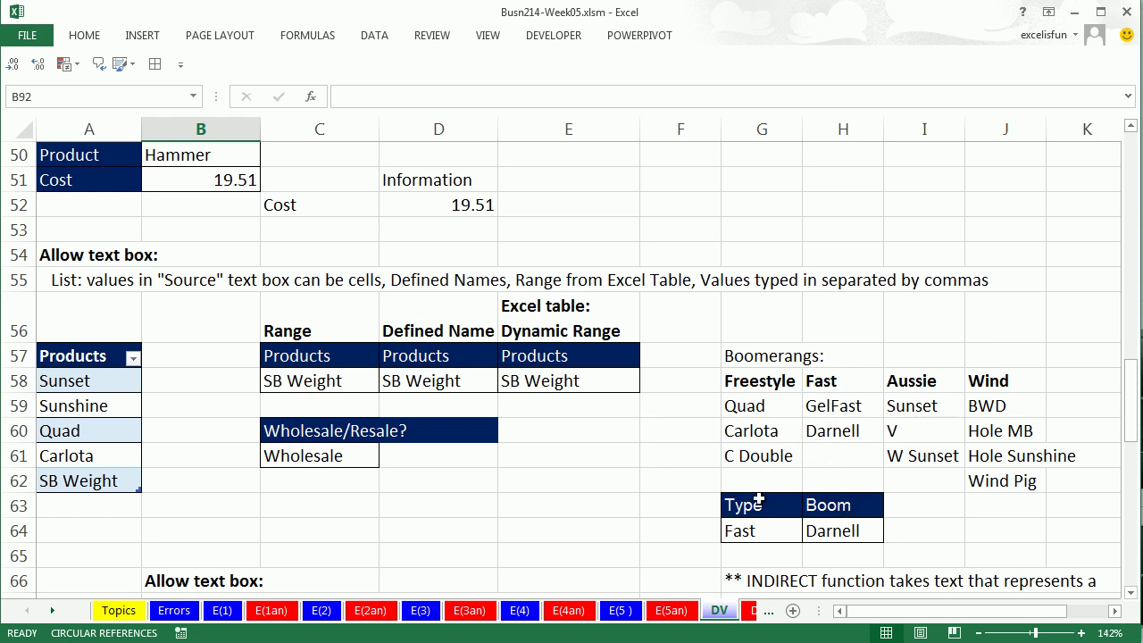
pyautogui.scroll(3, 758, 500)
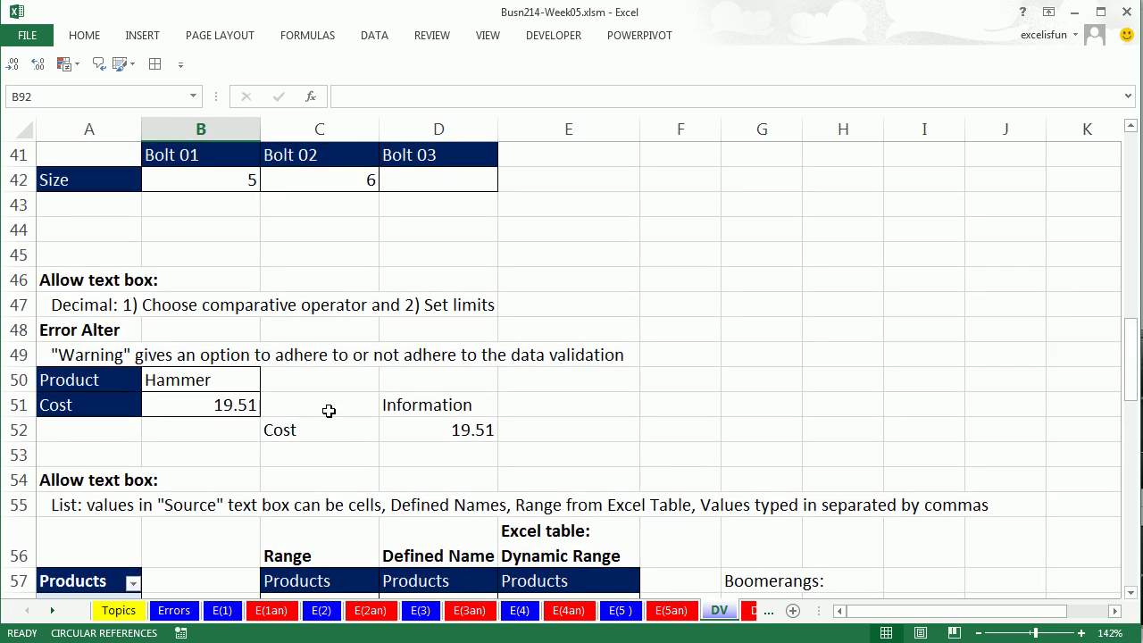
pyautogui.scroll(3, 290, 397)
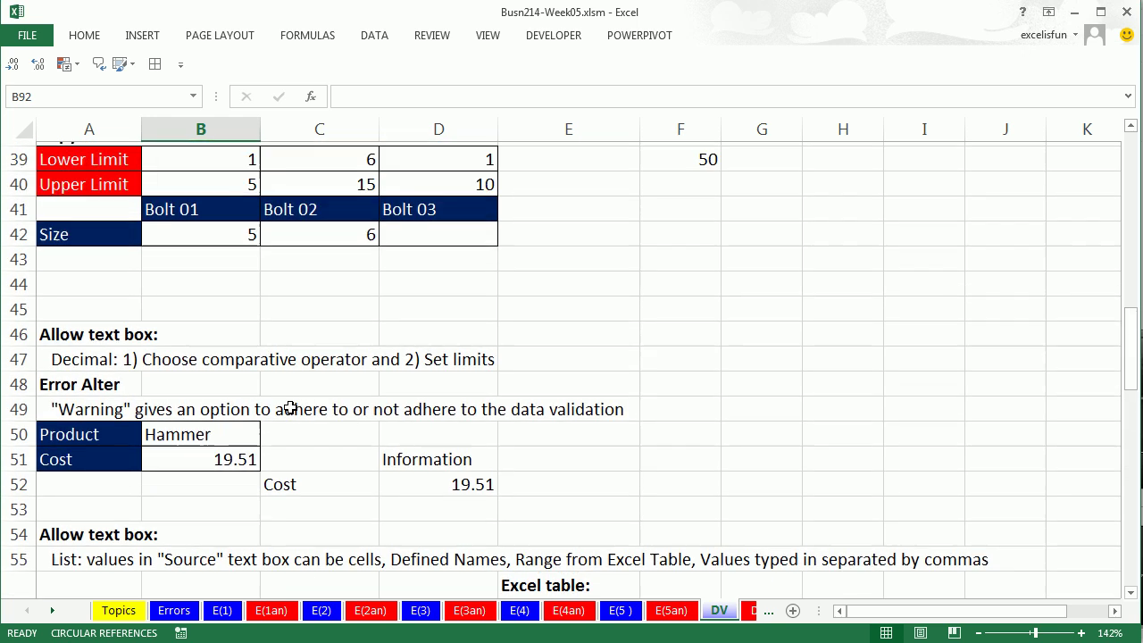